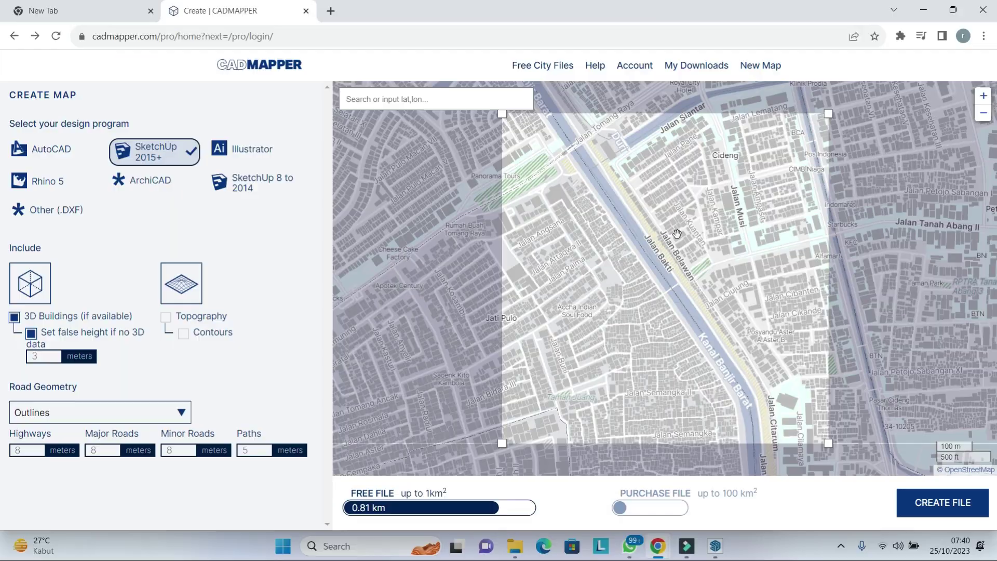
- Zoom the CADMAPPER map in on the canal-side neighbourhood until the area reads 0.10 km²
{"action": "scroll", "coordinate": [678, 289], "scroll_direction": "up", "scroll_amount": 3}
{"action": "scroll", "coordinate": [677, 289], "scroll_direction": "up", "scroll_amount": 2}
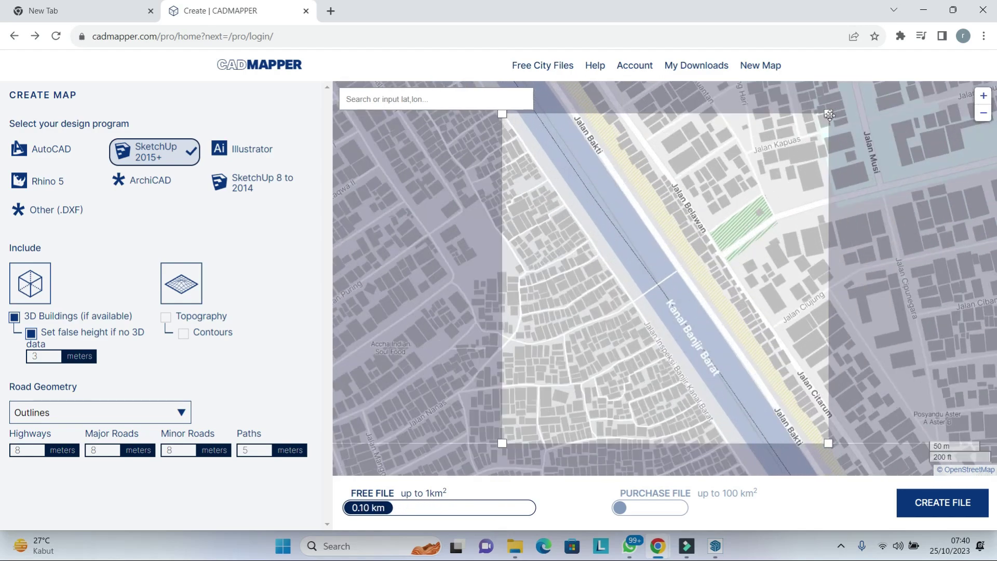
- Trim the selection along Kanal Banjir Barat to 0.052 km², then generate and download the SketchUp file
{"action": "left_click_drag", "start_coordinate": [829, 114], "coordinate": [857, 164]}
{"action": "scroll", "coordinate": [740, 251], "scroll_direction": "up", "scroll_amount": 1}
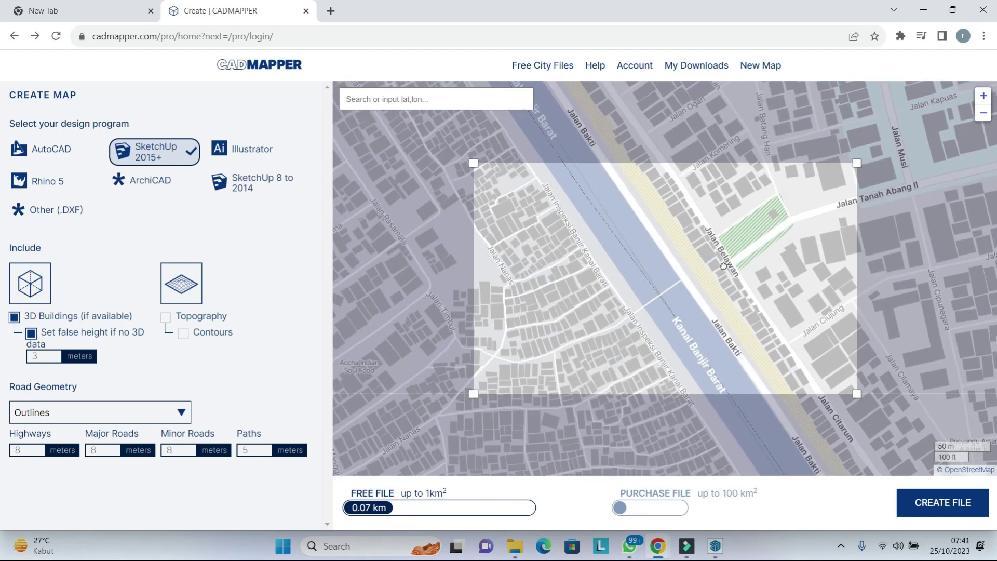
{"action": "scroll", "coordinate": [723, 265], "scroll_direction": "up", "scroll_amount": 1}
{"action": "left_click_drag", "start_coordinate": [790, 241], "coordinate": [751, 123]}
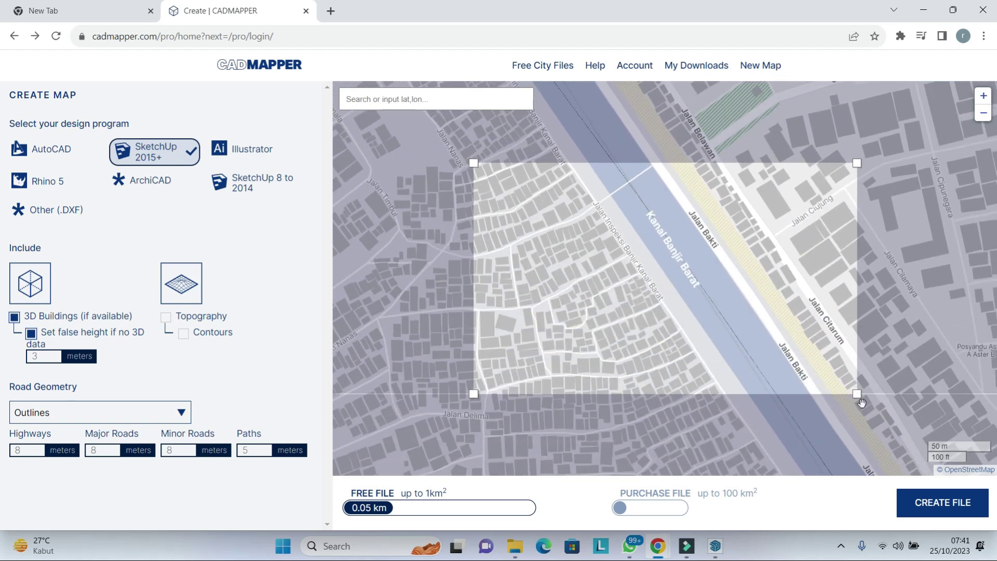
{"action": "left_click", "coordinate": [943, 502]}
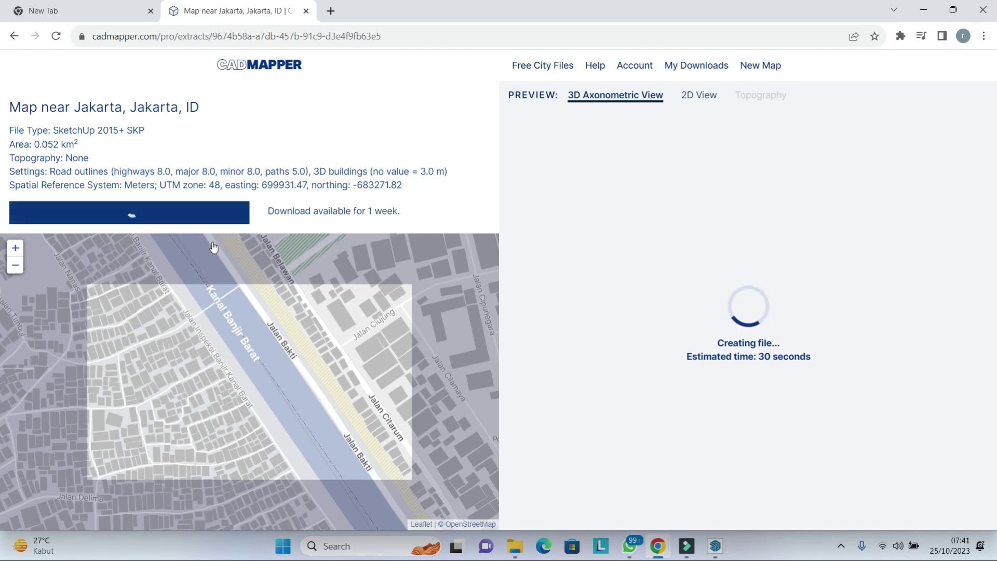
{"action": "left_click", "coordinate": [206, 238]}
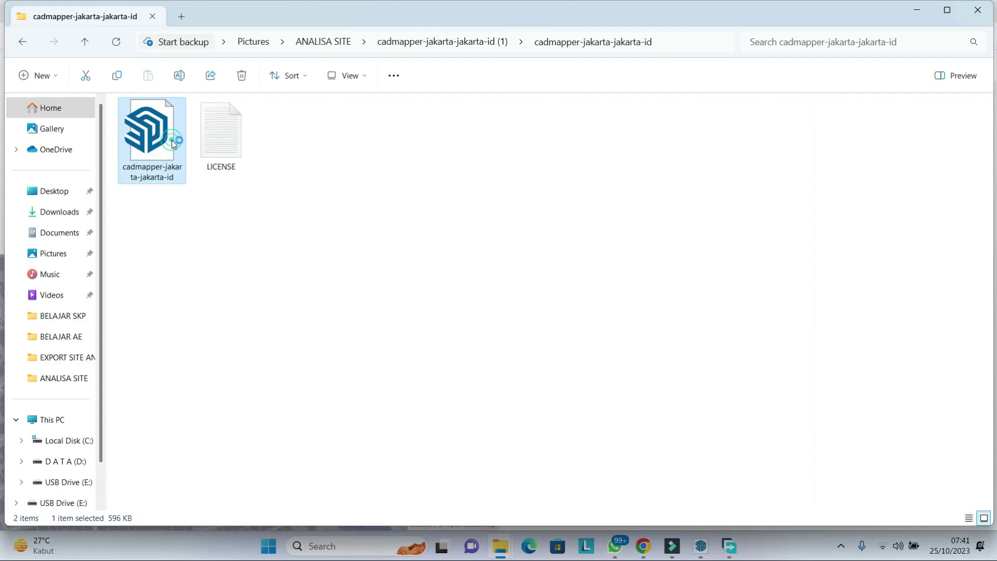
- Close the earlier SketchUp model, answer its save prompt, and bring up the cadmapper-jakarta-jakarta-id site model
{"action": "left_click", "coordinate": [699, 480]}
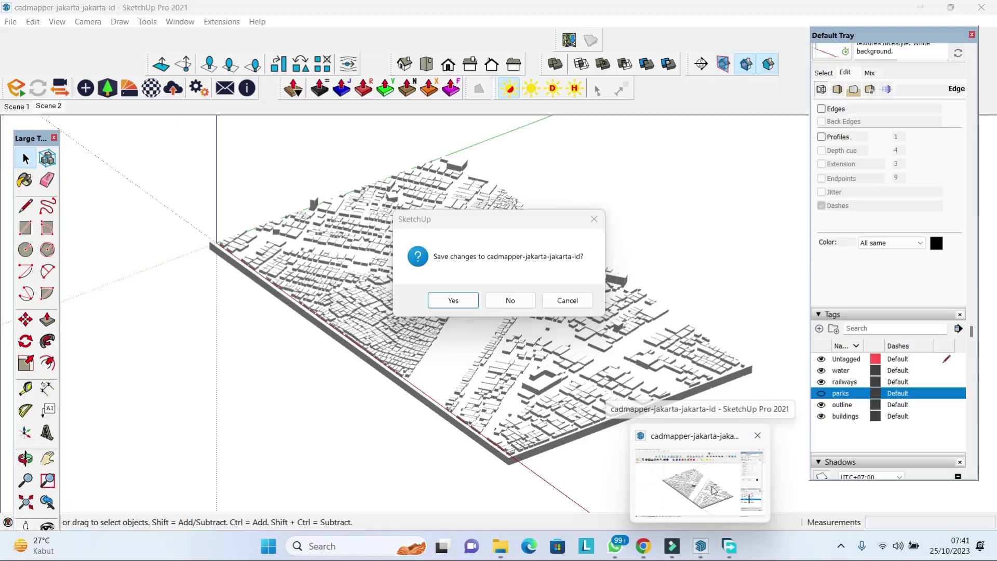
{"action": "left_click", "coordinate": [507, 300]}
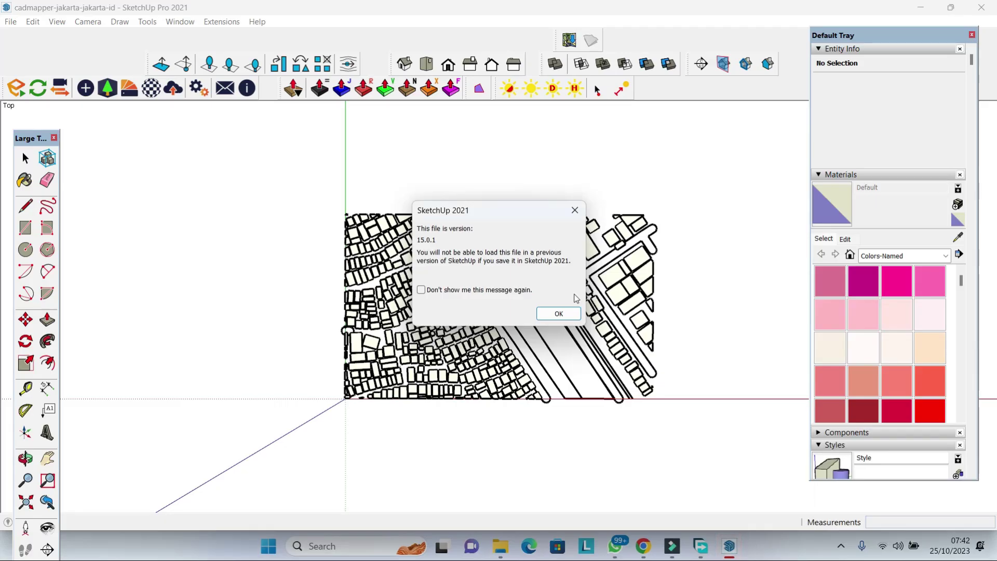
{"action": "left_click", "coordinate": [557, 313]}
- Draw a rectangle from the model's corner covering the whole site in top view
{"action": "left_click", "coordinate": [723, 64]}
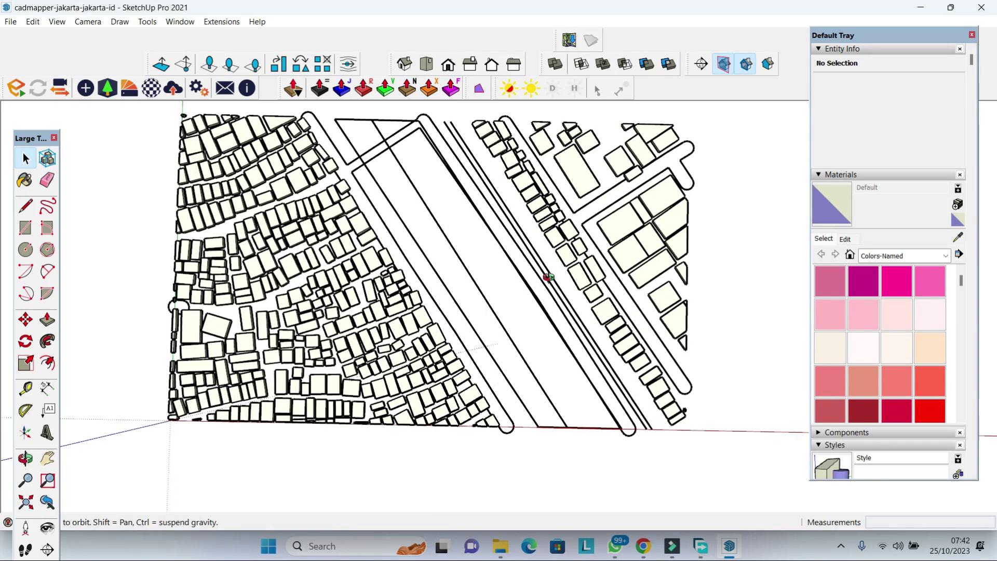
{"action": "key", "text": "r"}
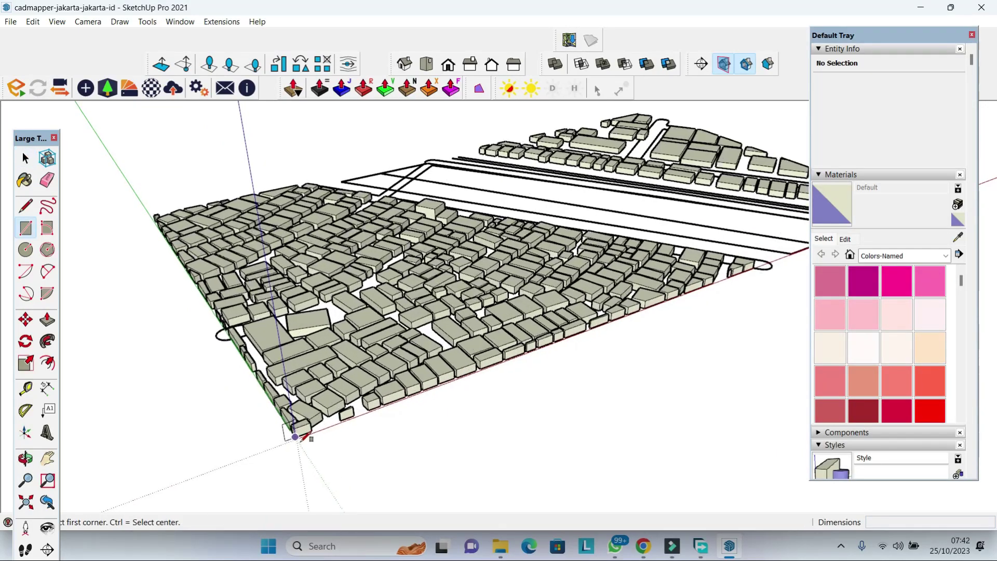
{"action": "left_click", "coordinate": [305, 429]}
{"action": "scroll", "coordinate": [602, 311], "scroll_direction": "up", "scroll_amount": 3}
{"action": "key", "text": "F2"}
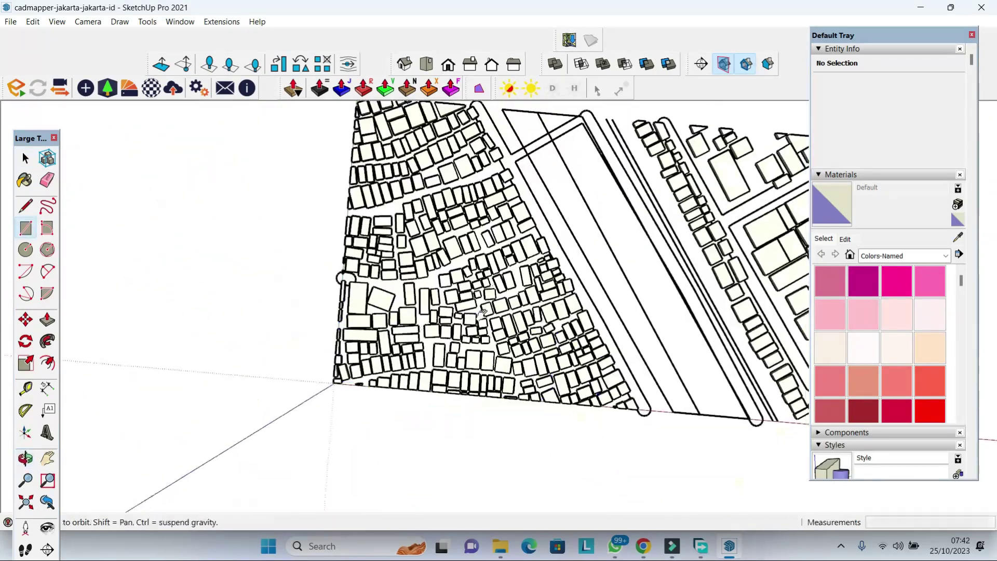
{"action": "scroll", "coordinate": [550, 252], "scroll_direction": "up", "scroll_amount": 5}
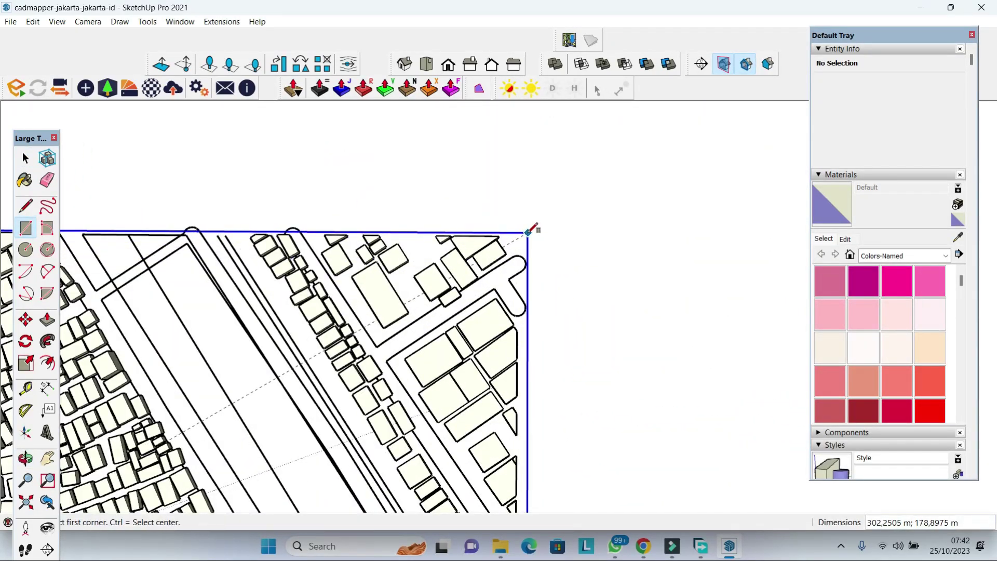
{"action": "left_click", "coordinate": [530, 230]}
{"action": "key", "text": "F8"}
{"action": "key", "text": "space"}
{"action": "scroll", "coordinate": [337, 344], "scroll_direction": "up", "scroll_amount": 3}
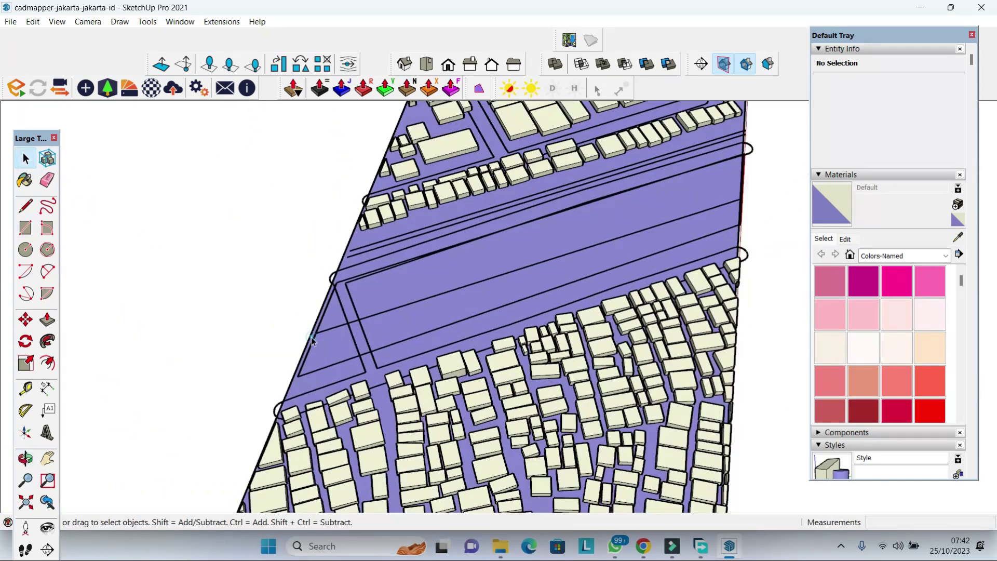
- Move the rectangle's left edge and front corner out to the site boundary
{"action": "left_click", "coordinate": [311, 341]}
{"action": "key", "text": "m"}
{"action": "scroll", "coordinate": [291, 326], "scroll_direction": "down", "scroll_amount": 3}
{"action": "scroll", "coordinate": [584, 229], "scroll_direction": "up", "scroll_amount": 4}
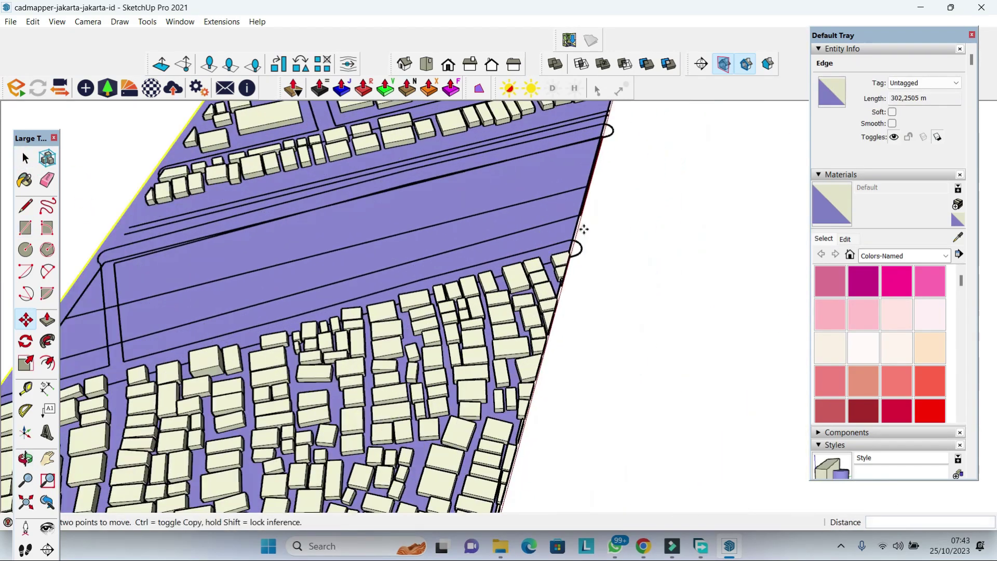
{"action": "left_click", "coordinate": [584, 230]}
{"action": "key", "text": "o"}
{"action": "left_click_drag", "start_coordinate": [584, 229], "coordinate": [457, 396]}
{"action": "key", "text": "m"}
{"action": "left_click", "coordinate": [412, 412]}
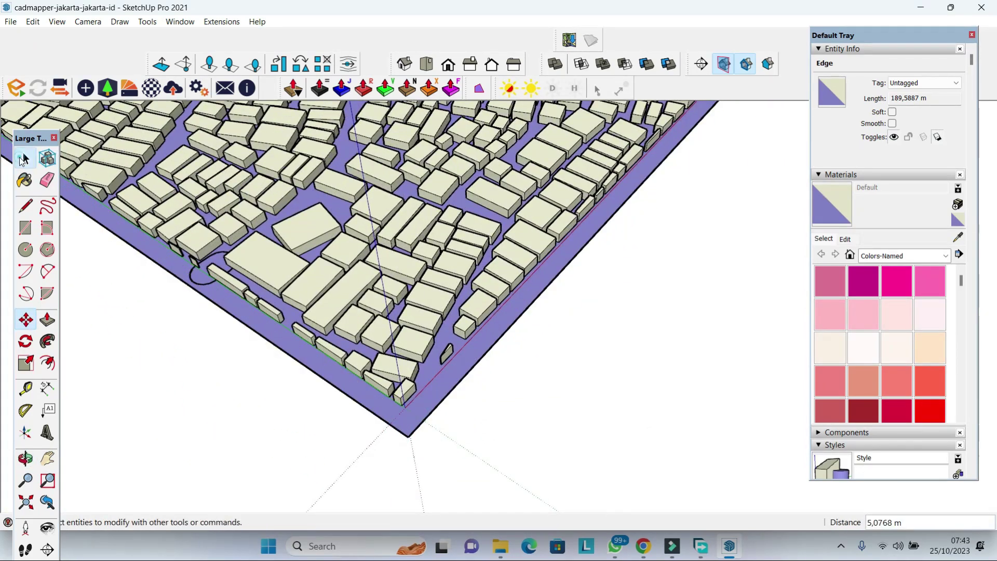
{"action": "left_click", "coordinate": [23, 158]}
{"action": "scroll", "coordinate": [364, 260], "scroll_direction": "down", "scroll_amount": 3}
{"action": "scroll", "coordinate": [364, 260], "scroll_direction": "up", "scroll_amount": 3}
- Pull the ground face up into a thick slab and make it a group
{"action": "key", "text": "p"}
{"action": "left_click_drag", "start_coordinate": [416, 333], "coordinate": [426, 321]}
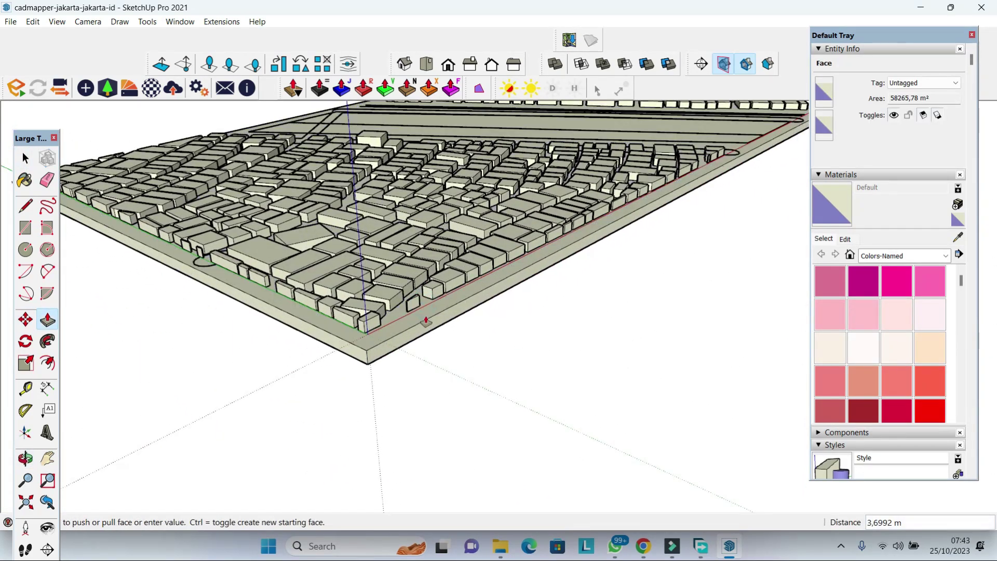
{"action": "key", "text": "space"}
{"action": "triple_click", "coordinate": [383, 347]}
{"action": "right_click", "coordinate": [381, 342]}
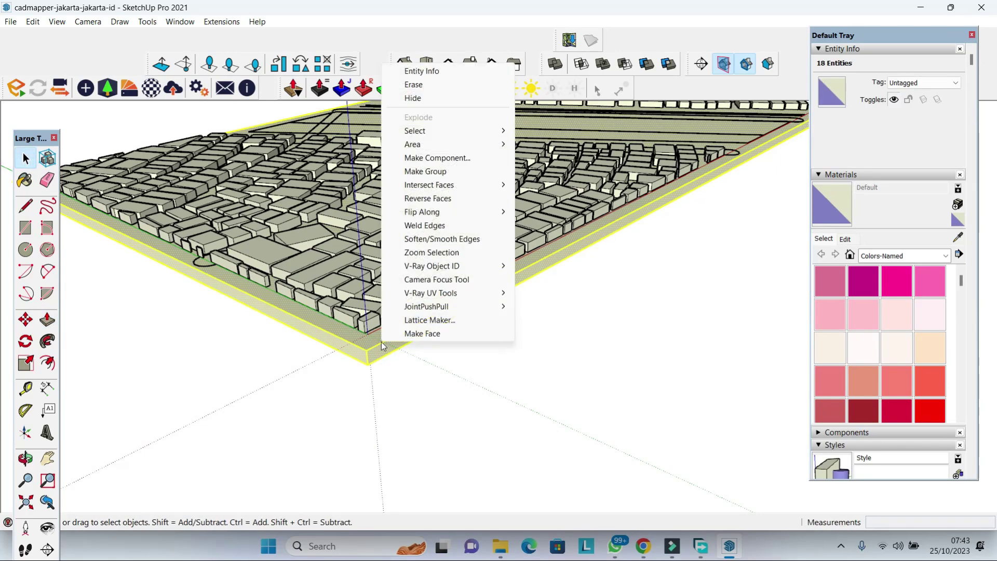
{"action": "left_click", "coordinate": [475, 171]}
{"action": "scroll", "coordinate": [445, 309], "scroll_direction": "up", "scroll_amount": 3}
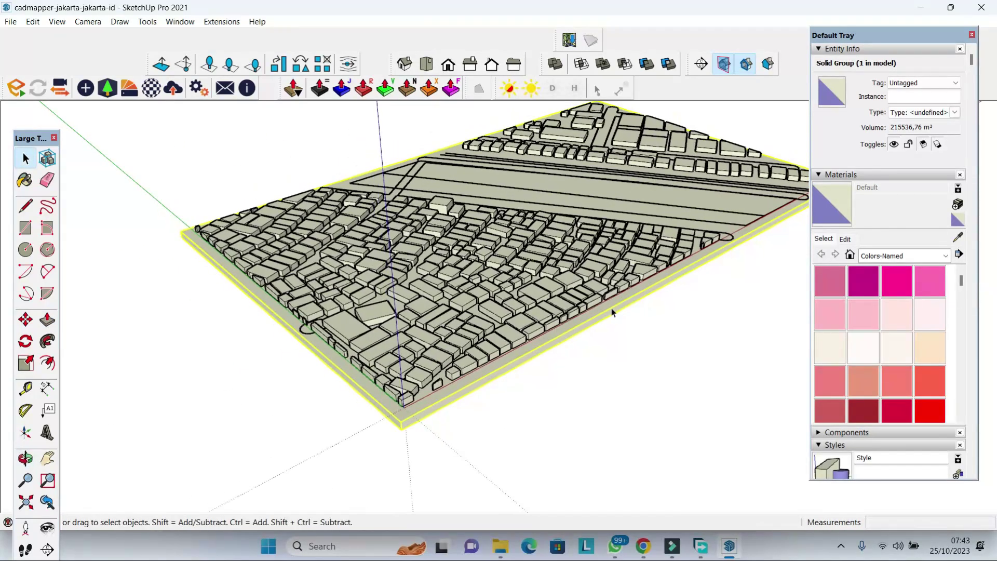
{"action": "scroll", "coordinate": [613, 311], "scroll_direction": "down", "scroll_amount": 2}
{"action": "scroll", "coordinate": [970, 263], "scroll_direction": "down", "scroll_amount": 5}
- Apply the Shaded with textures style and switch the camera to Parallel Projection
{"action": "scroll", "coordinate": [970, 264], "scroll_direction": "down", "scroll_amount": 3}
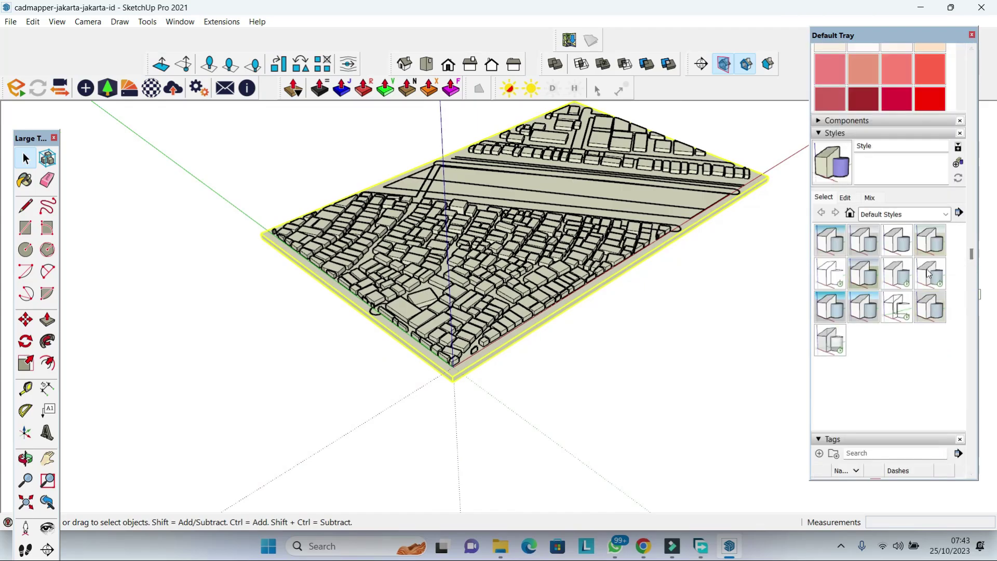
{"action": "left_click", "coordinate": [930, 273]}
{"action": "mouse_move", "coordinate": [590, 240]}
{"action": "left_mouse_down"}
{"action": "mouse_move", "coordinate": [457, 202]}
{"action": "mouse_move", "coordinate": [454, 222]}
{"action": "mouse_move", "coordinate": [430, 212]}
{"action": "mouse_move", "coordinate": [412, 239]}
{"action": "mouse_move", "coordinate": [383, 212]}
{"action": "mouse_move", "coordinate": [416, 226]}
{"action": "mouse_move", "coordinate": [433, 276]}
{"action": "mouse_move", "coordinate": [422, 267]}
{"action": "left_mouse_up"}
{"action": "left_click", "coordinate": [94, 23]}
{"action": "left_click", "coordinate": [120, 82]}
{"action": "scroll", "coordinate": [426, 270], "scroll_direction": "up", "scroll_amount": 2}
{"action": "scroll", "coordinate": [426, 270], "scroll_direction": "down", "scroll_amount": 2}
- Hide the water lines tag and begin adding a new scene
{"action": "key", "text": "space"}
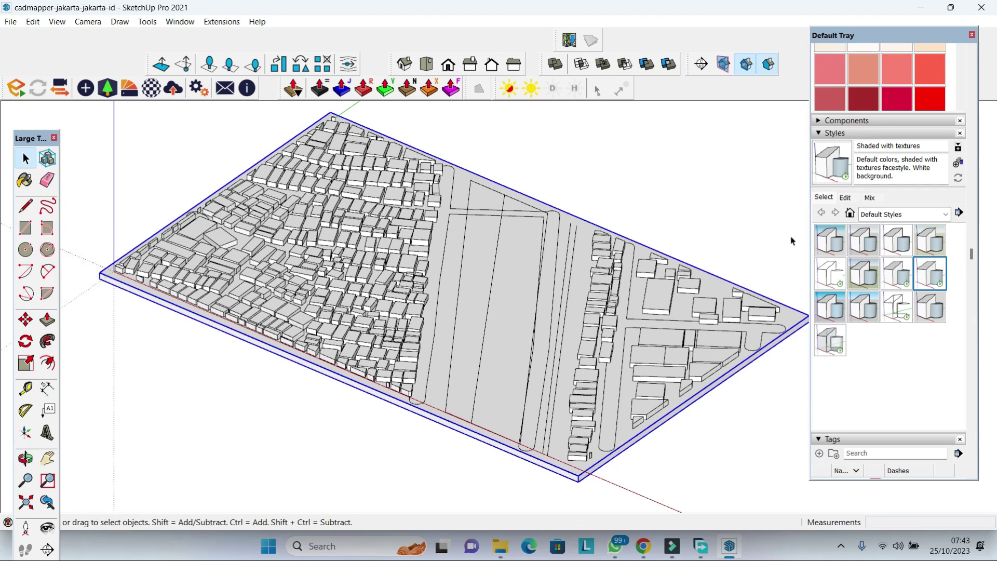
{"action": "scroll", "coordinate": [971, 261], "scroll_direction": "down", "scroll_amount": 3}
{"action": "left_click", "coordinate": [823, 310]}
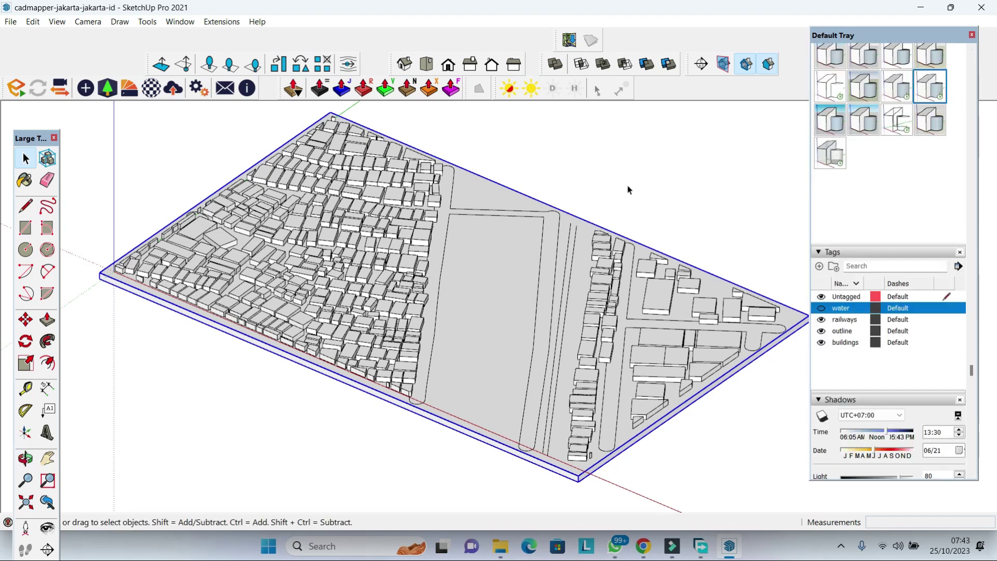
{"action": "scroll", "coordinate": [587, 218], "scroll_direction": "down", "scroll_amount": 1}
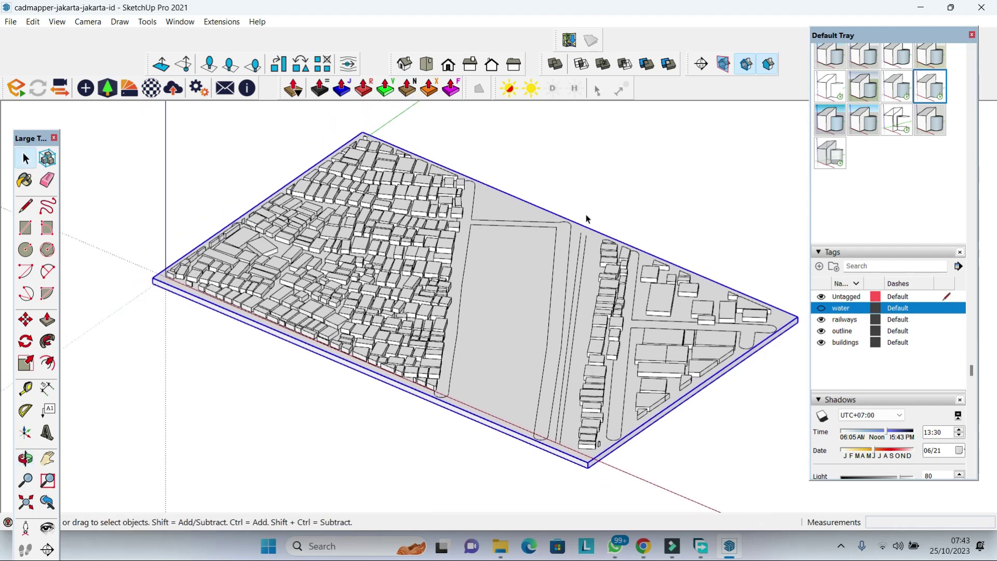
{"action": "left_click", "coordinate": [58, 21]}
- Save the current view as Scene 1 and delete two groups of buildings
{"action": "left_click", "coordinate": [200, 247]}
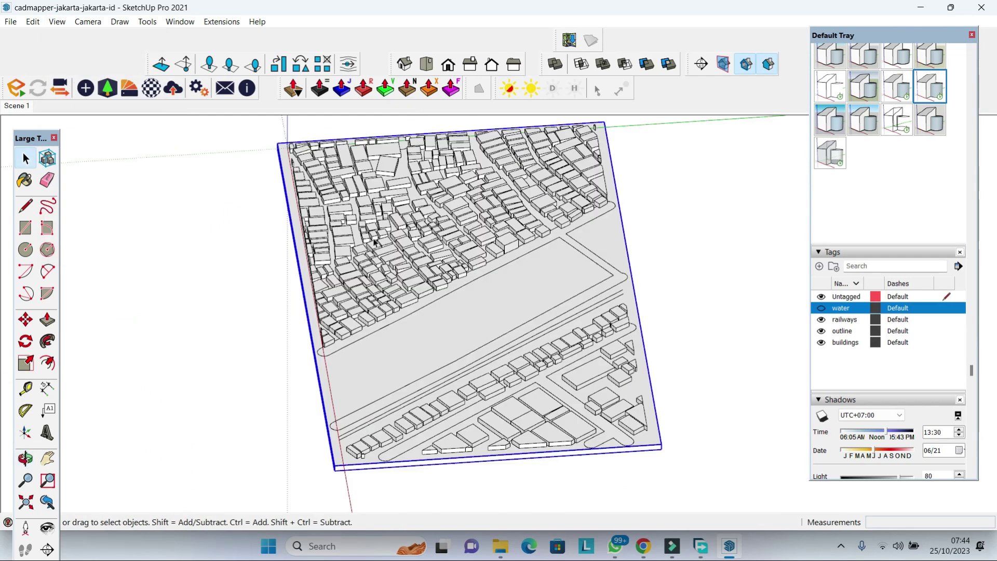
{"action": "scroll", "coordinate": [523, 281], "scroll_direction": "up", "scroll_amount": 5}
{"action": "scroll", "coordinate": [523, 281], "scroll_direction": "up", "scroll_amount": 3}
{"action": "scroll", "coordinate": [499, 259], "scroll_direction": "up", "scroll_amount": 2}
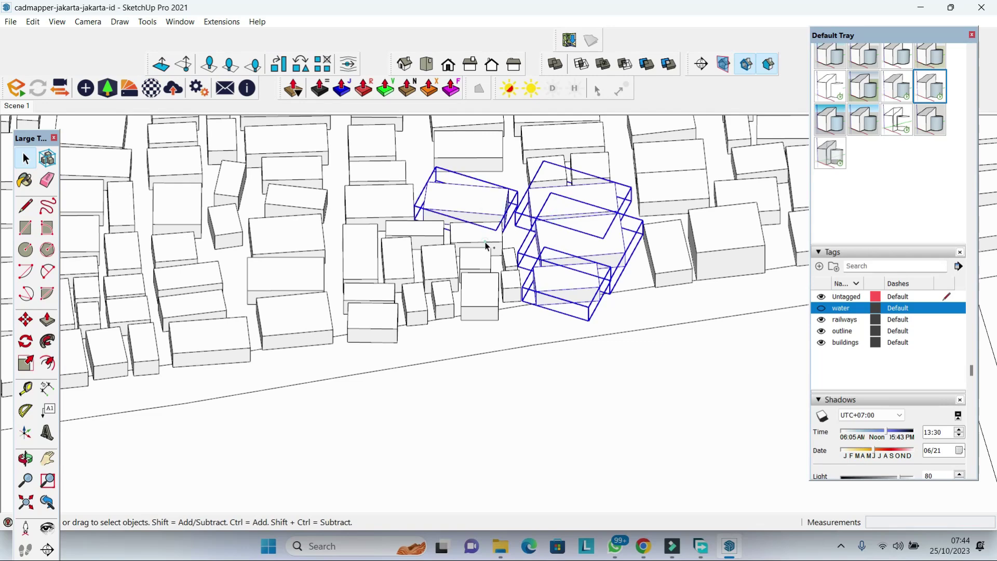
{"action": "key", "text": "Delete"}
{"action": "left_click", "coordinate": [552, 184]}
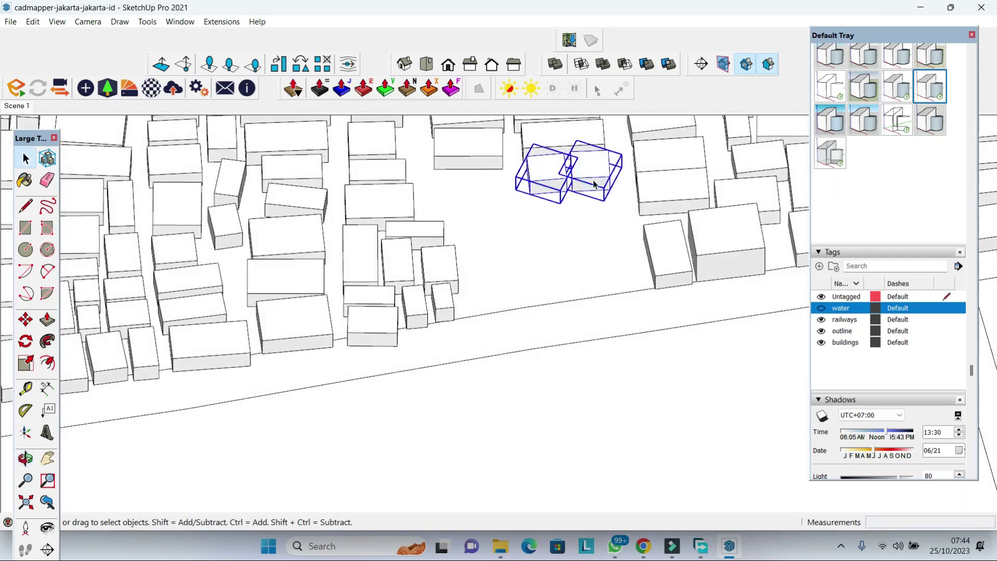
{"action": "key", "text": "Delete"}
- Draw a new building outline and pull it up into a tall tower block
{"action": "key", "text": "l"}
{"action": "left_click", "coordinate": [459, 181]}
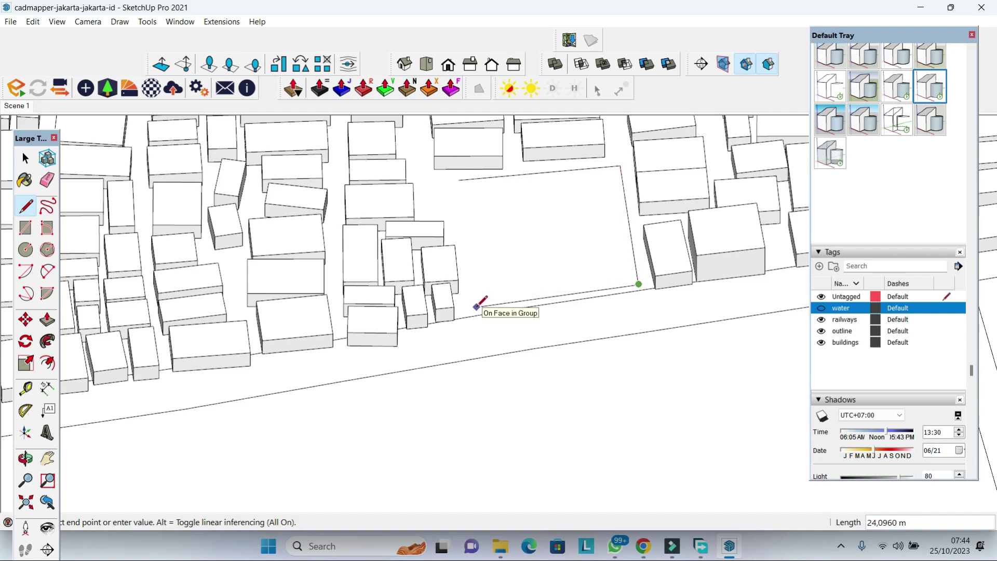
{"action": "left_click", "coordinate": [459, 181]}
{"action": "key", "text": "p"}
{"action": "scroll", "coordinate": [523, 263], "scroll_direction": "down", "scroll_amount": 5}
{"action": "left_click_drag", "start_coordinate": [523, 263], "coordinate": [509, 194]}
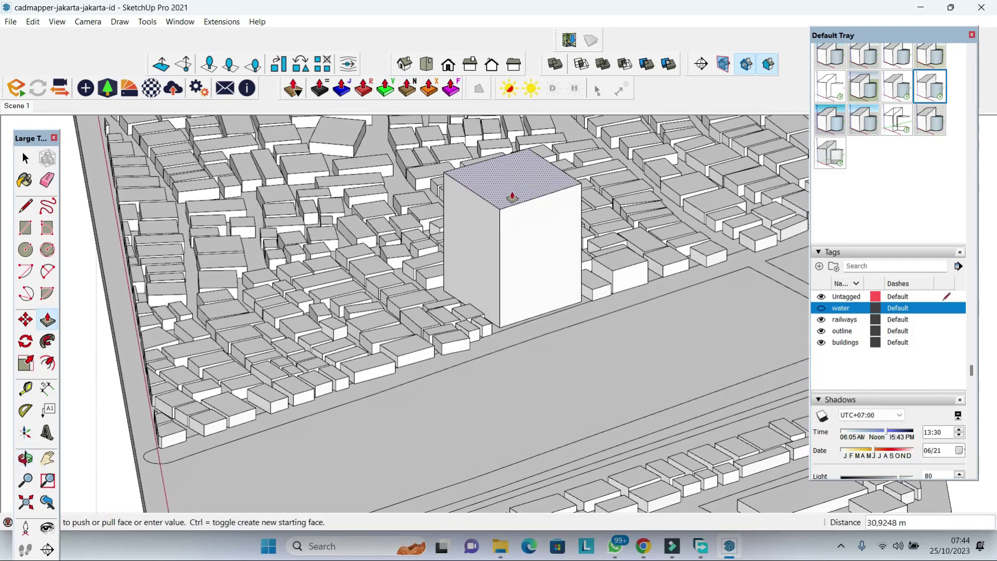
{"action": "left_click", "coordinate": [25, 158]}
{"action": "scroll", "coordinate": [501, 234], "scroll_direction": "down", "scroll_amount": 5}
{"action": "left_click", "coordinate": [502, 234]}
{"action": "scroll", "coordinate": [501, 234], "scroll_direction": "down", "scroll_amount": 3}
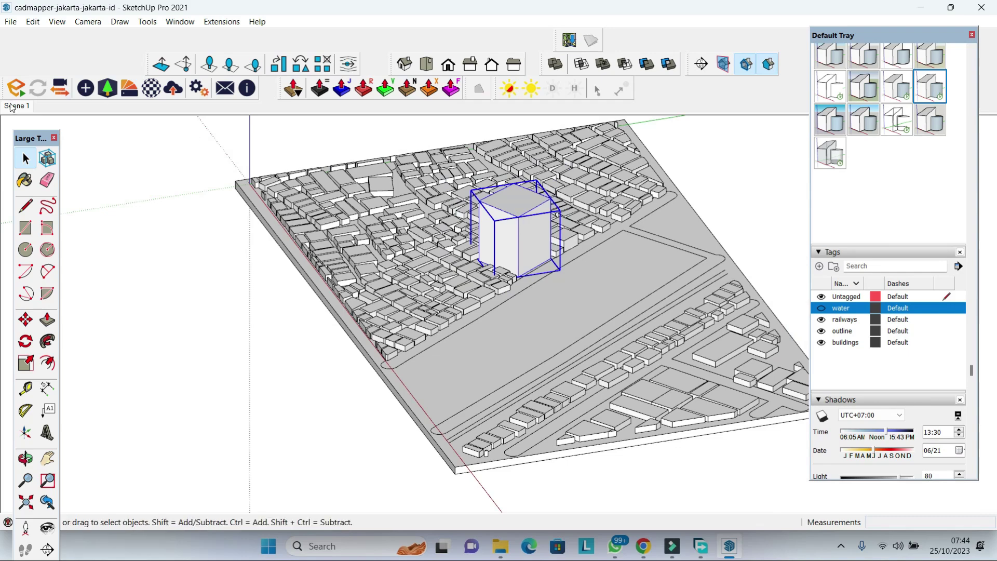
- Adjust the base plate's thickness and finish raising the tower's height
{"action": "left_click", "coordinate": [517, 218]}
{"action": "scroll", "coordinate": [570, 216], "scroll_direction": "up", "scroll_amount": 3}
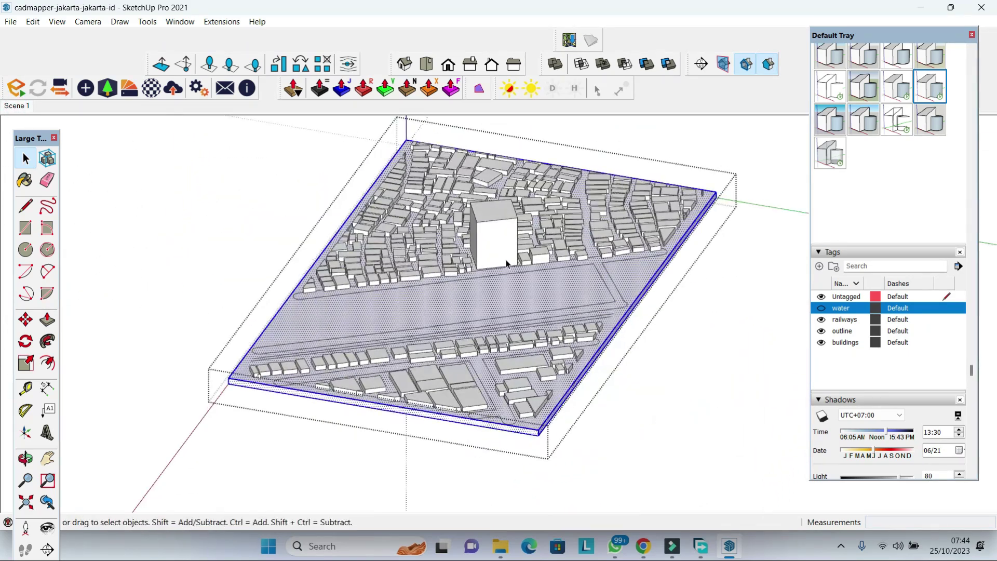
{"action": "key", "text": "p"}
{"action": "left_click", "coordinate": [609, 341]}
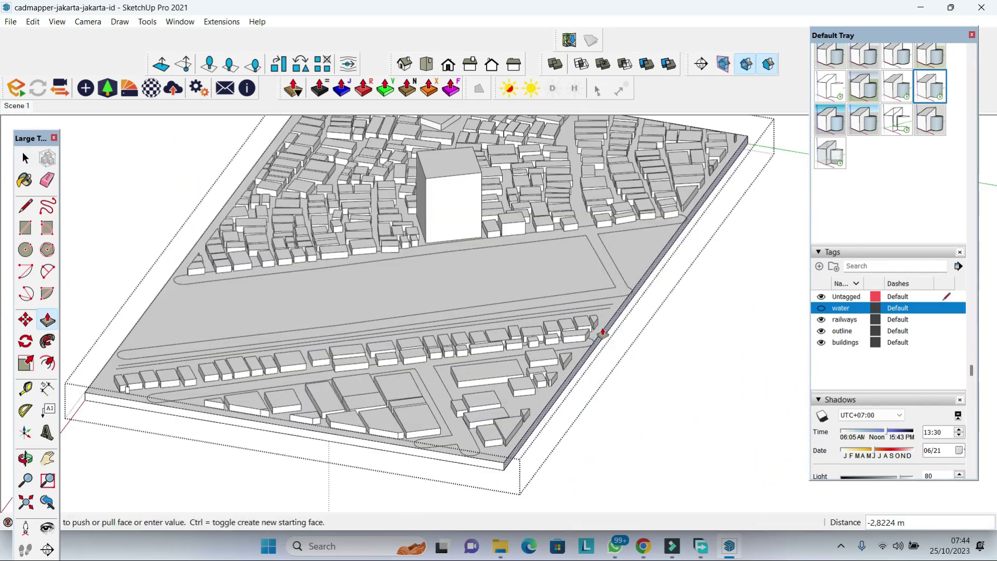
{"action": "left_click", "coordinate": [466, 266]}
{"action": "key", "text": "space"}
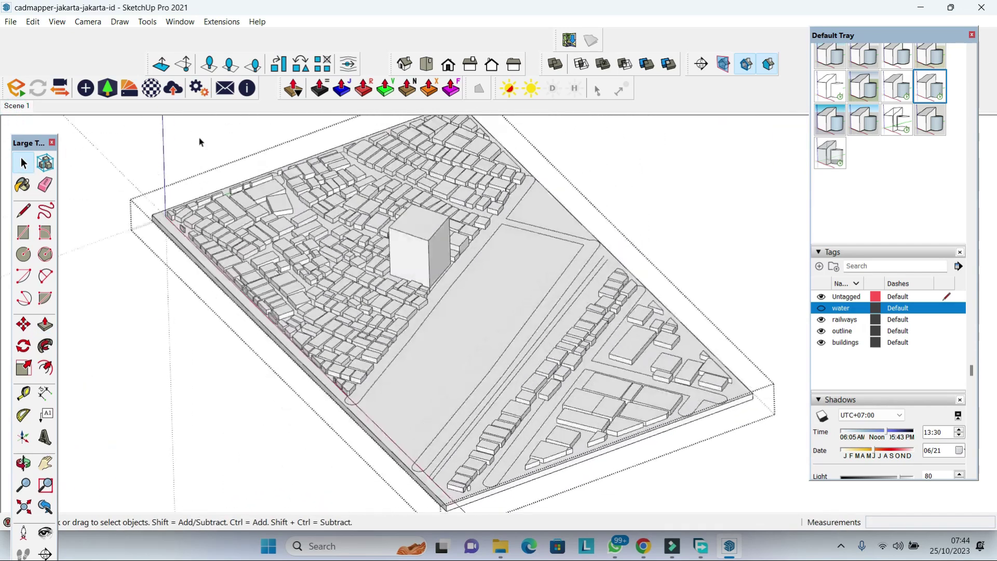
- Reselect the base plate and begin thickening it with Push/Pull
{"action": "left_click", "coordinate": [617, 184]}
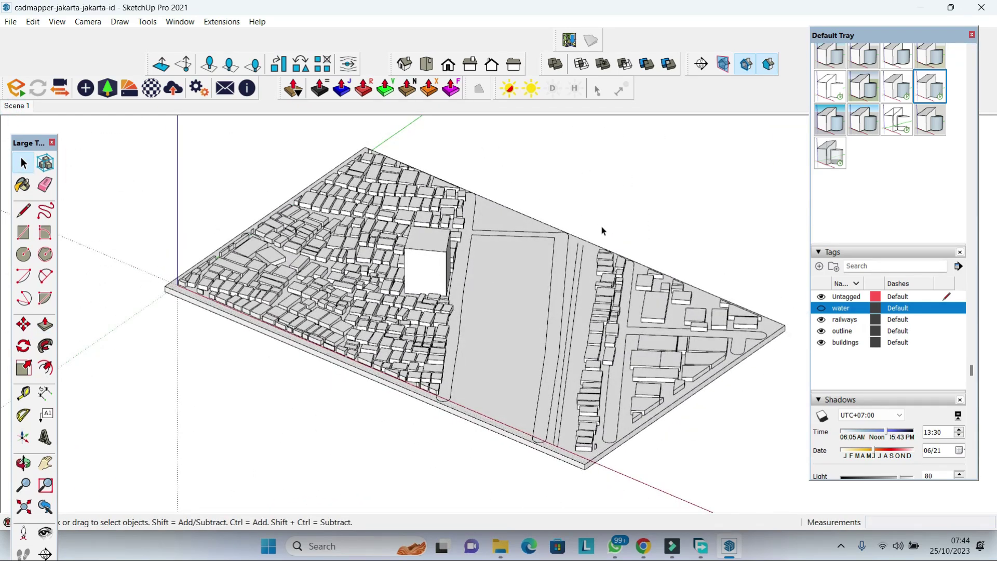
{"action": "left_click", "coordinate": [549, 458]}
{"action": "scroll", "coordinate": [550, 458], "scroll_direction": "up", "scroll_amount": 2}
{"action": "key", "text": "p"}
{"action": "left_click", "coordinate": [552, 457]}
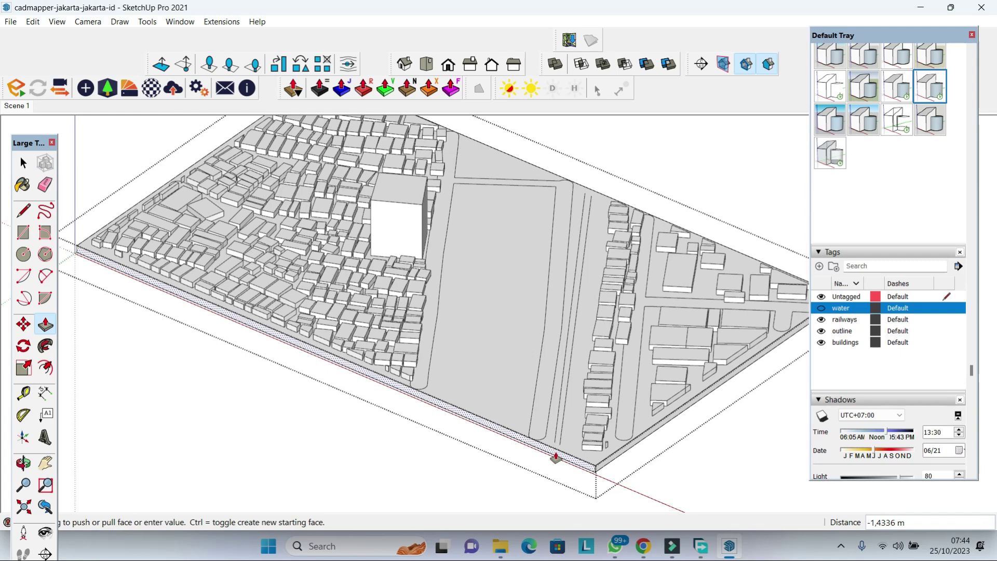
{"action": "scroll", "coordinate": [552, 457], "scroll_direction": "up", "scroll_amount": 2}
- Cancel the base thickening and set the face style to white Hidden Line
{"action": "left_click", "coordinate": [23, 163]}
{"action": "scroll", "coordinate": [530, 205], "scroll_direction": "down", "scroll_amount": 3}
{"action": "left_click", "coordinate": [845, 135]}
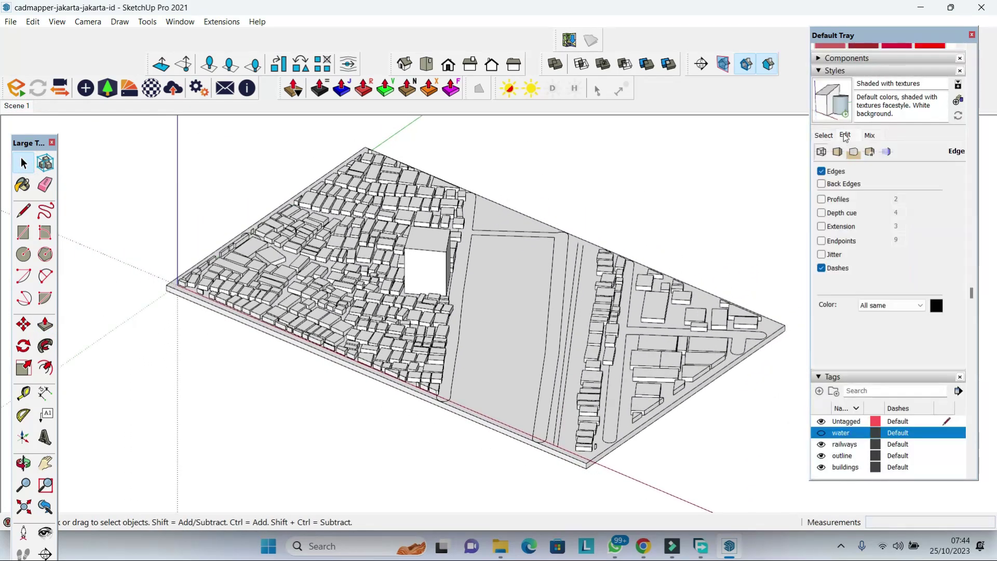
{"action": "left_click", "coordinate": [838, 221]}
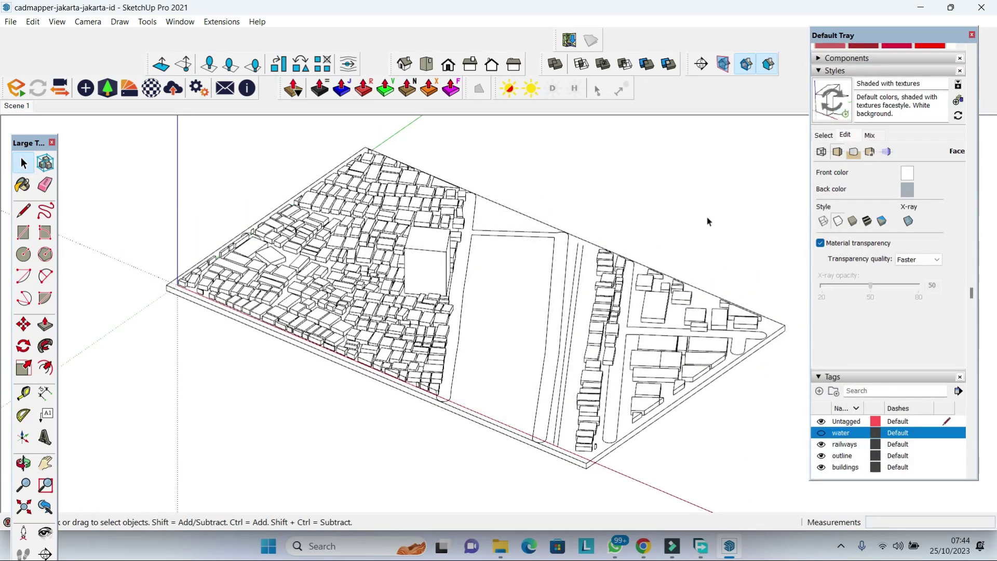
- Abandon a trial line at the road corner, return to Scene 1, and hide the axes
{"action": "left_click", "coordinate": [581, 256]}
{"action": "key", "text": "l"}
{"action": "scroll", "coordinate": [583, 244], "scroll_direction": "up", "scroll_amount": 3}
{"action": "left_click", "coordinate": [586, 226]}
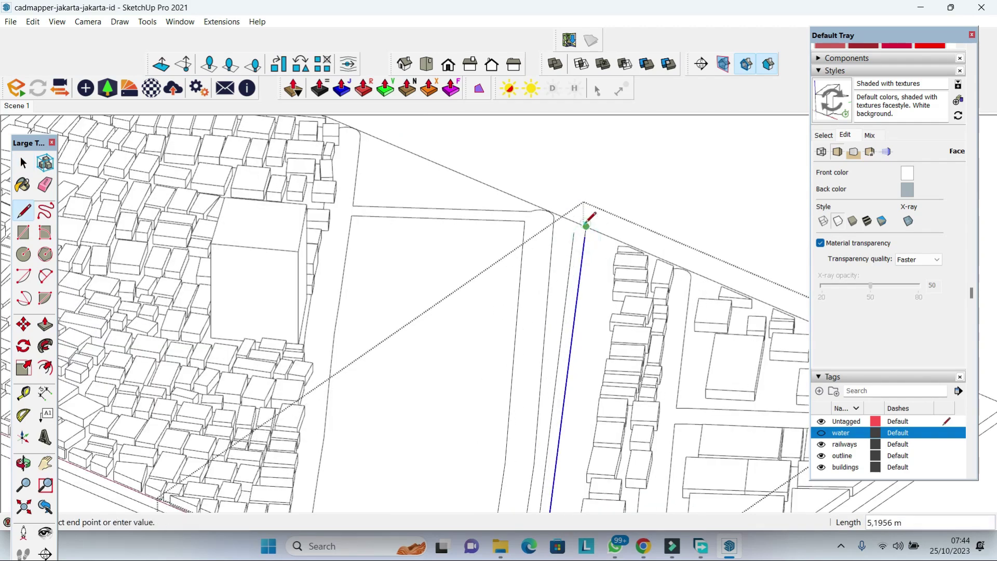
{"action": "left_click", "coordinate": [22, 163]}
{"action": "left_click", "coordinate": [15, 106]}
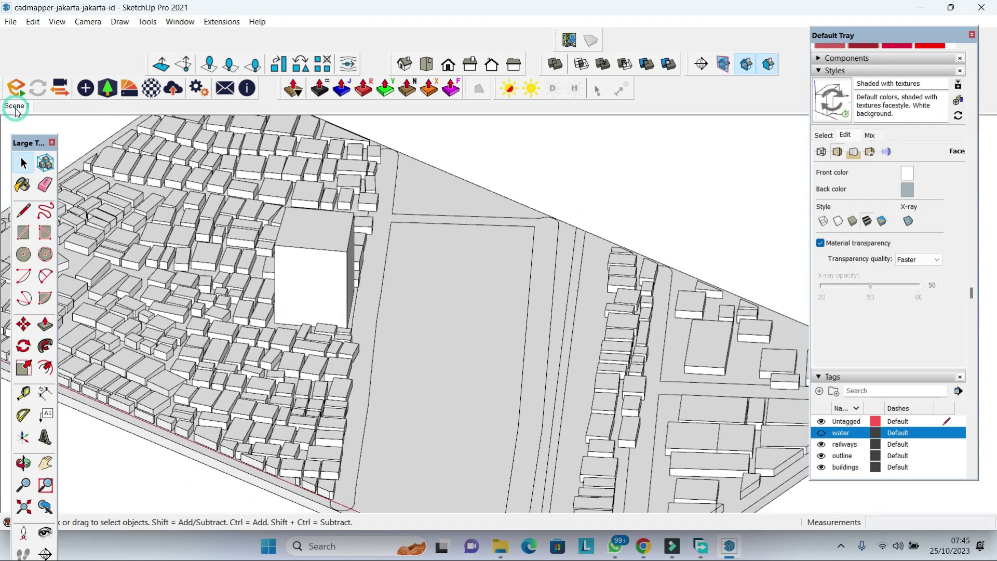
{"action": "left_click", "coordinate": [63, 24]}
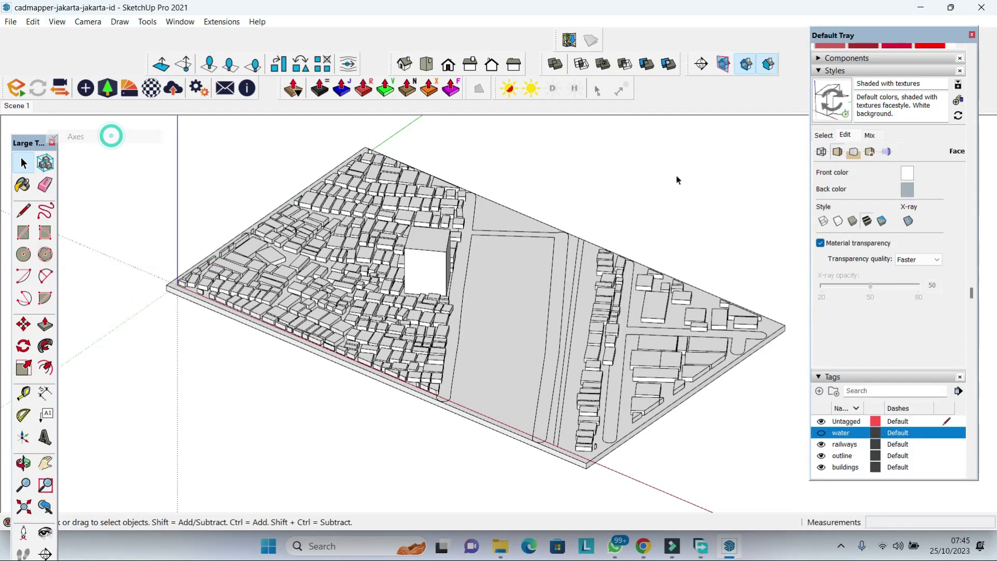
- Update Scene 1 with the new hidden-line style
{"action": "right_click", "coordinate": [12, 109]}
{"action": "left_click", "coordinate": [43, 166]}
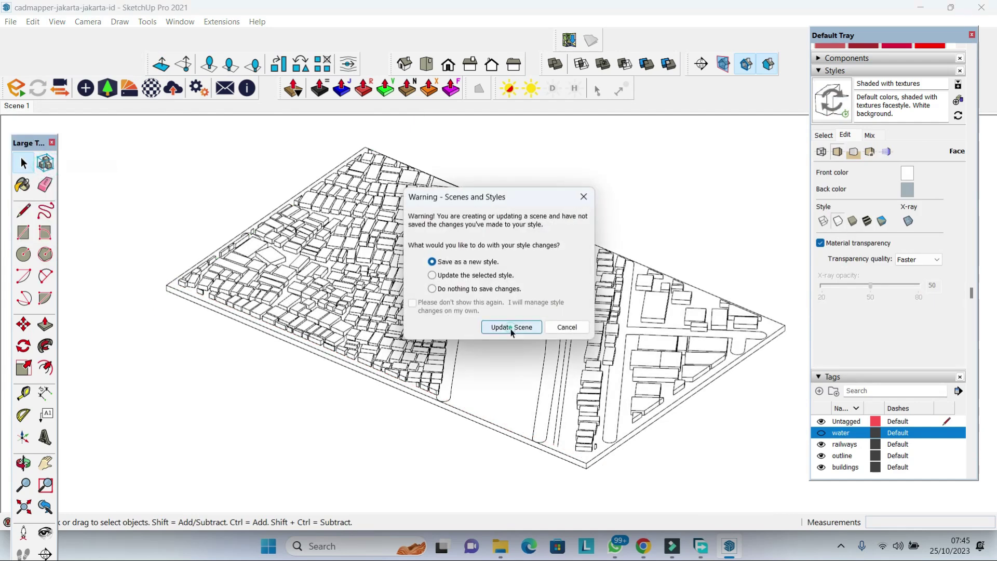
{"action": "left_click", "coordinate": [511, 327]}
{"action": "left_click_drag", "start_coordinate": [971, 291], "coordinate": [971, 460]}
- Turn on shadows, turn off edges, and save the view as Scene 2
{"action": "left_click", "coordinate": [822, 269]}
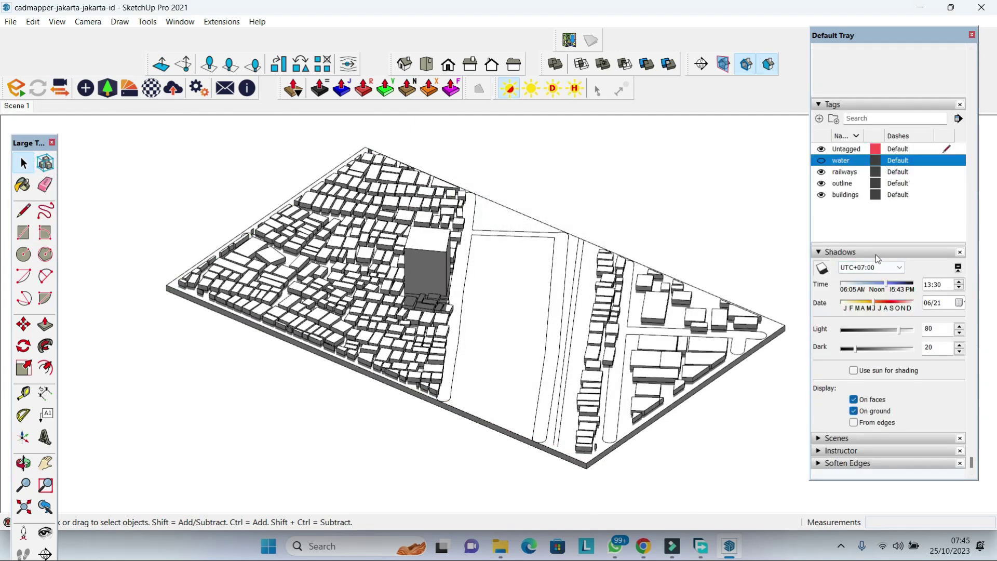
{"action": "scroll", "coordinate": [875, 254], "scroll_direction": "up", "scroll_amount": 10}
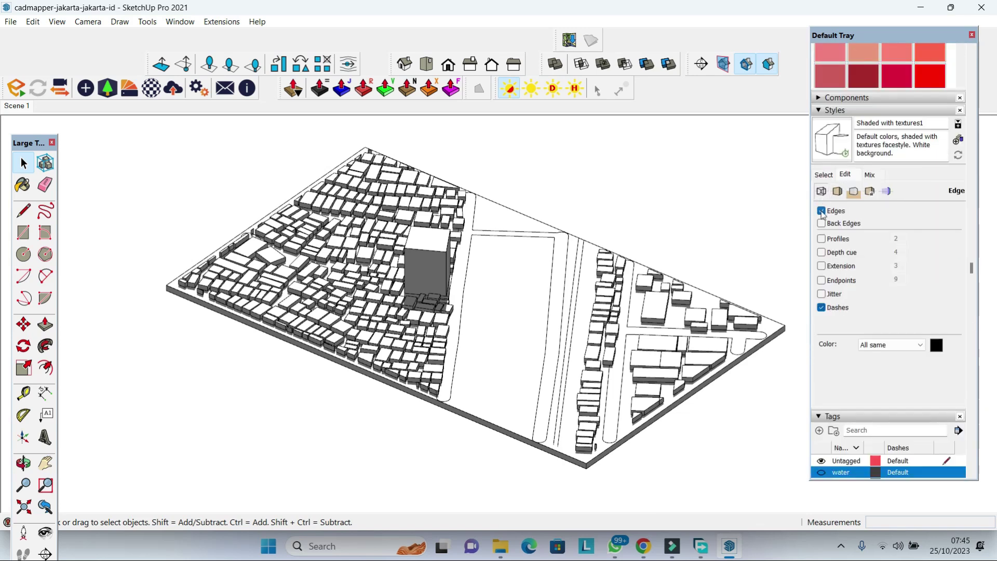
{"action": "left_click", "coordinate": [822, 210]}
{"action": "left_click", "coordinate": [57, 22]}
{"action": "left_click", "coordinate": [207, 247]}
{"action": "left_click", "coordinate": [498, 325]}
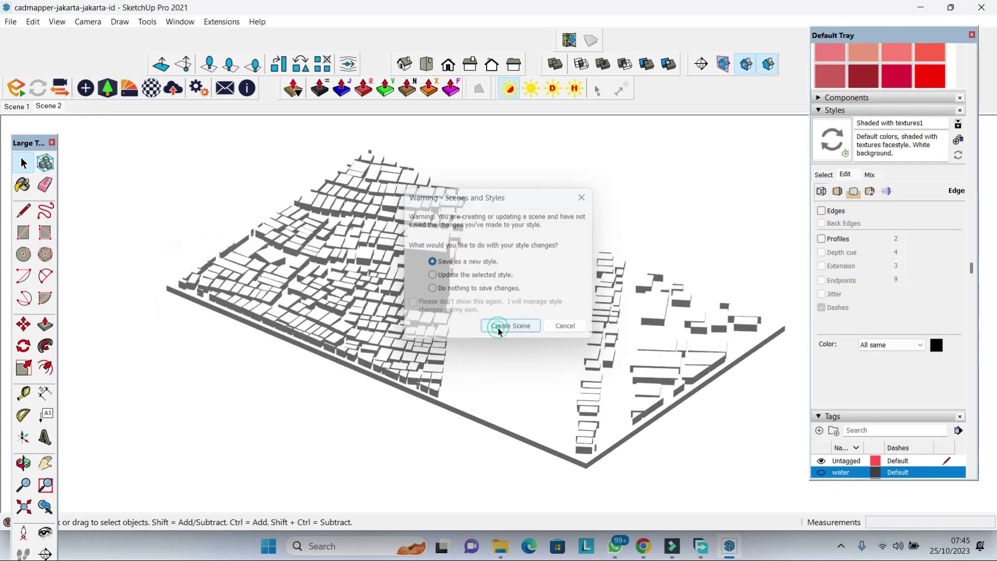
- Export the shadow view as a 2D image replacing SHDW.jpg, then return to Scene 1
{"action": "left_click", "coordinate": [10, 21]}
{"action": "left_click", "coordinate": [268, 248]}
{"action": "key", "text": "Return"}
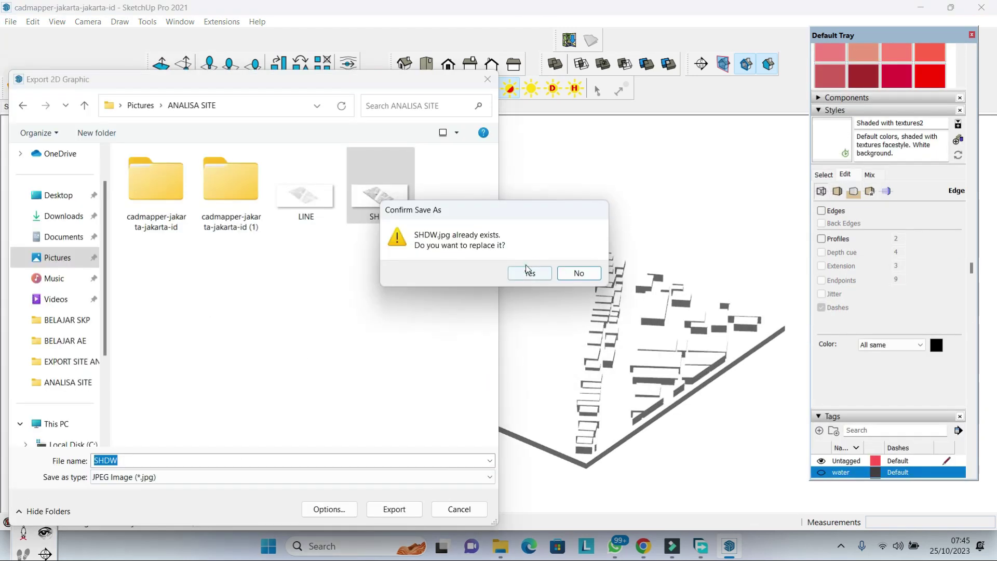
{"action": "left_click", "coordinate": [529, 271]}
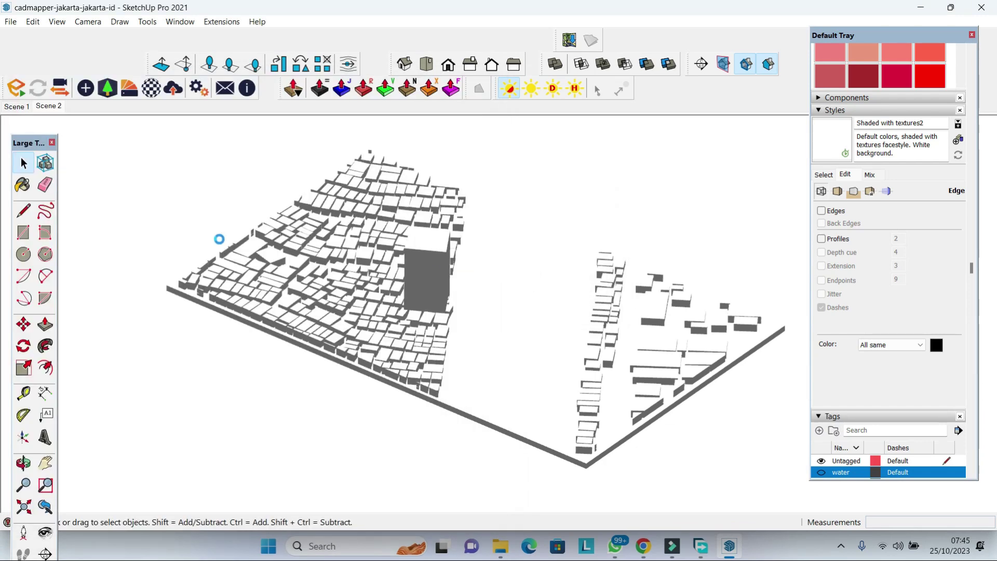
{"action": "left_click", "coordinate": [16, 106]}
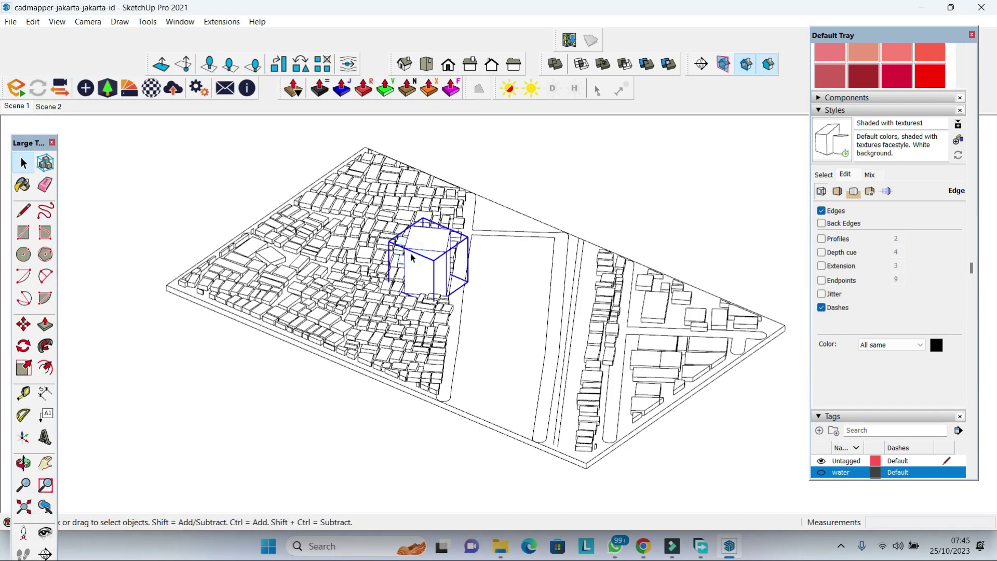
- Copy the tower's top face down to its base and divide the copy into 5 floors
{"action": "scroll", "coordinate": [418, 256], "scroll_direction": "up", "scroll_amount": 3}
{"action": "scroll", "coordinate": [445, 238], "scroll_direction": "up", "scroll_amount": 2}
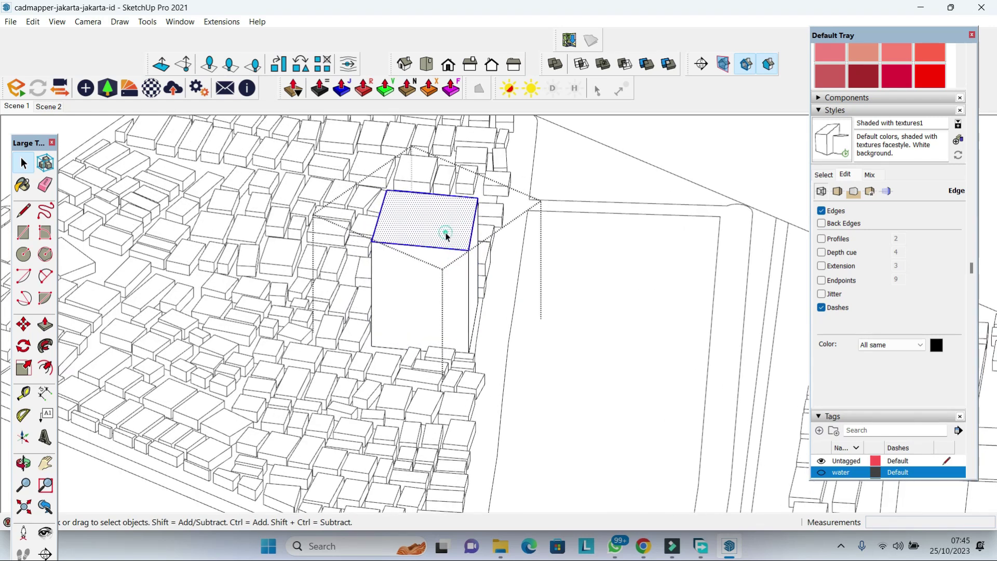
{"action": "left_click", "coordinate": [445, 229]}
{"action": "key", "text": "m"}
{"action": "left_click", "coordinate": [23, 162]}
{"action": "key", "text": "m"}
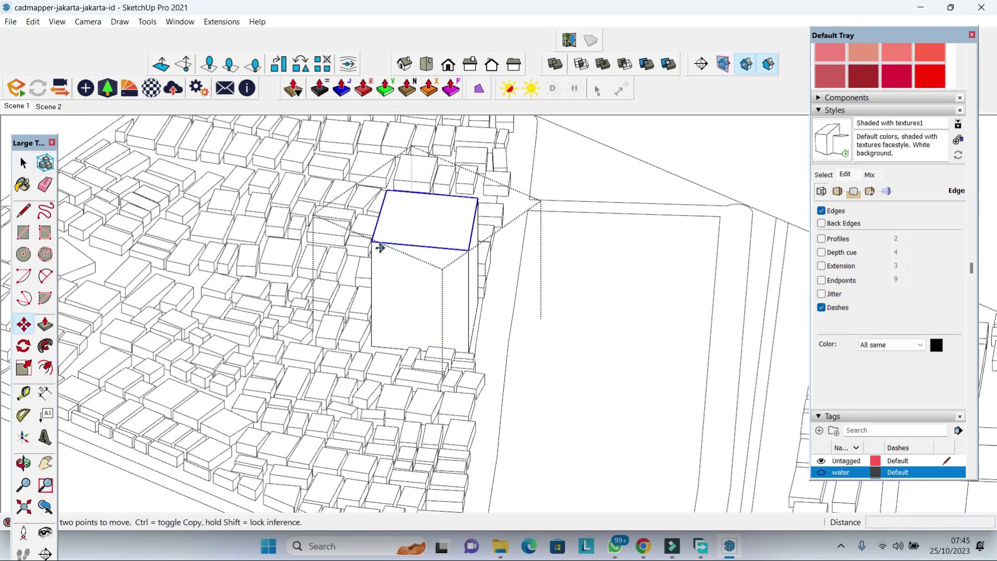
{"action": "scroll", "coordinate": [379, 249], "scroll_direction": "up", "scroll_amount": 2}
{"action": "left_click", "coordinate": [367, 246]}
{"action": "key", "text": "Return"}
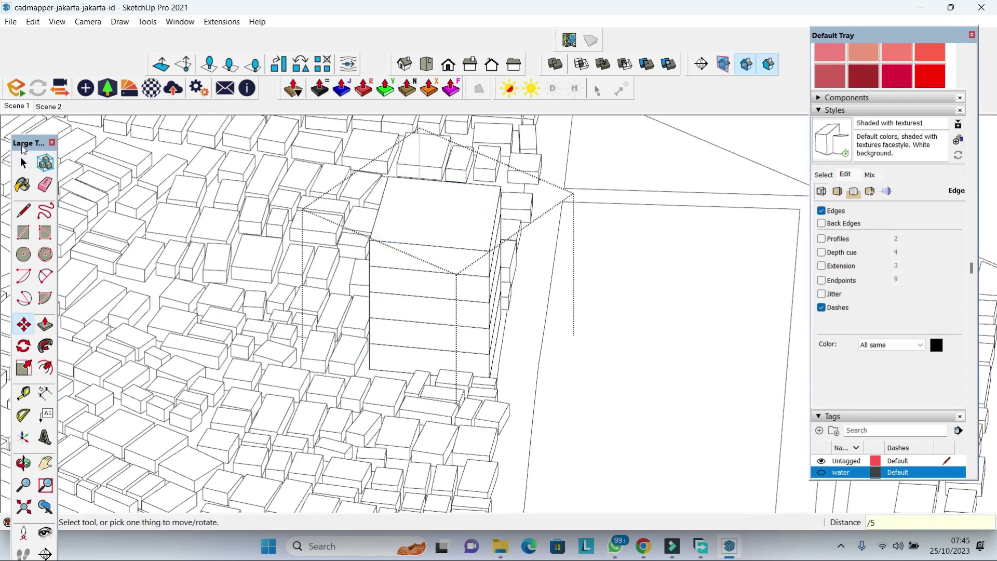
{"action": "key", "text": "space"}
{"action": "scroll", "coordinate": [455, 205], "scroll_direction": "down", "scroll_amount": 3}
{"action": "scroll", "coordinate": [455, 205], "scroll_direction": "down", "scroll_amount": 3}
- Set the style's edge colour to a full-brightness salmon
{"action": "scroll", "coordinate": [454, 206], "scroll_direction": "down", "scroll_amount": 1}
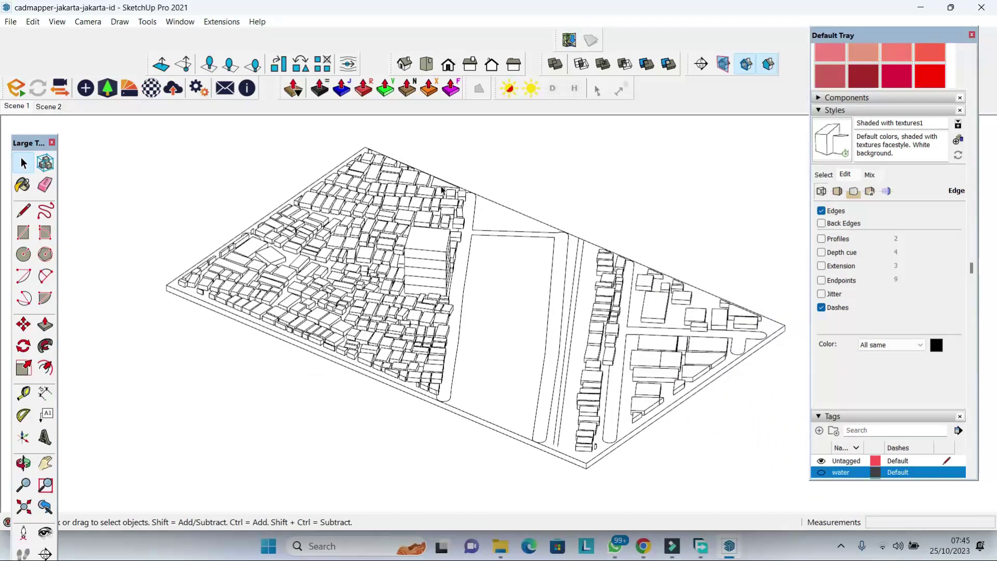
{"action": "left_click", "coordinate": [937, 345]}
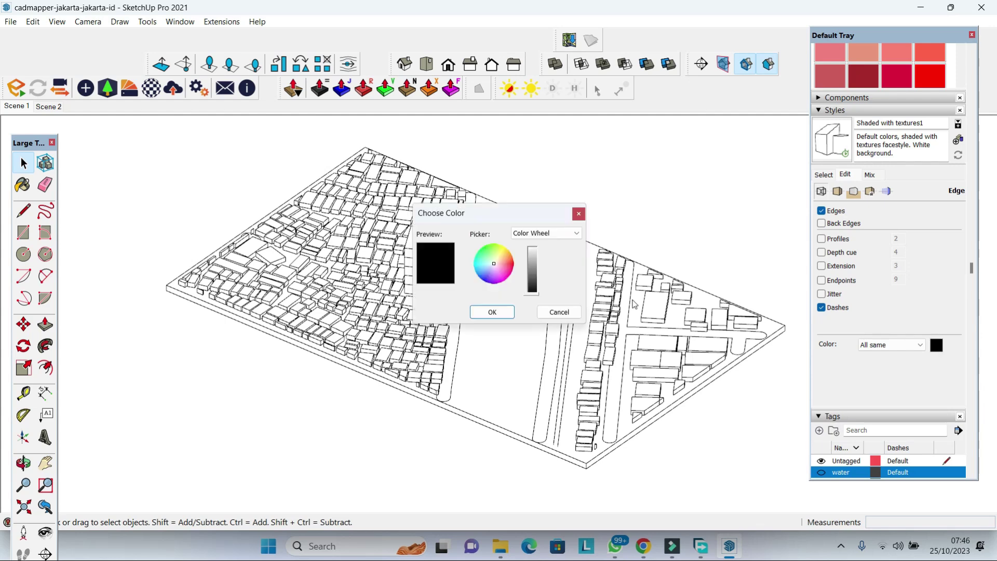
{"action": "left_click", "coordinate": [502, 264]}
{"action": "left_click", "coordinate": [532, 253]}
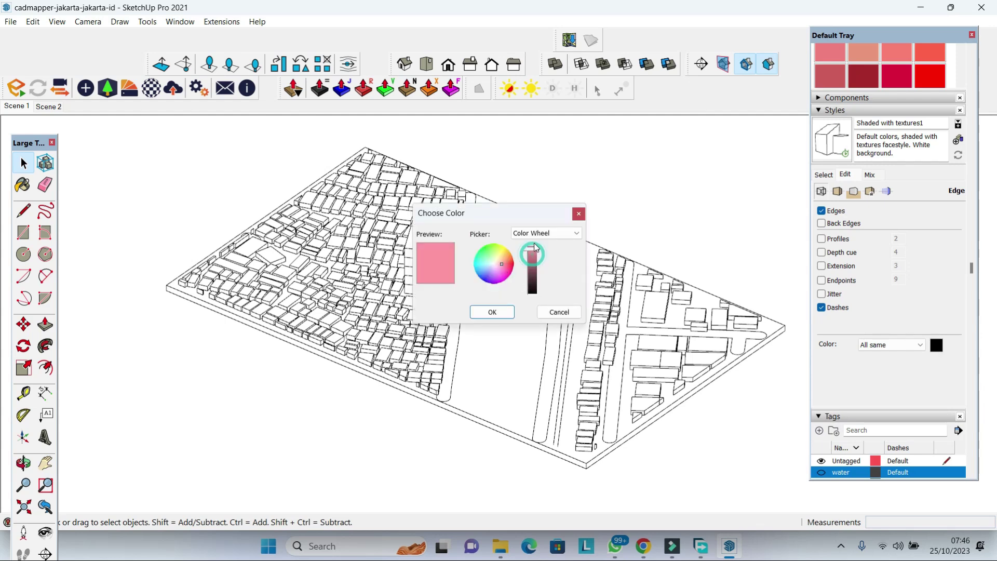
{"action": "left_click_drag", "start_coordinate": [503, 267], "coordinate": [506, 266]}
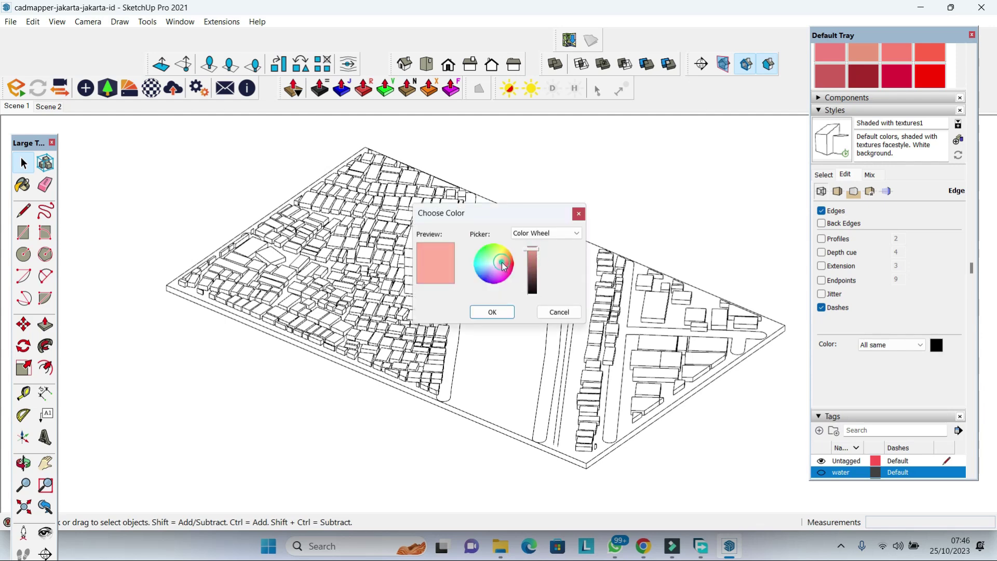
{"action": "left_click", "coordinate": [492, 312]}
- Export the line view over LINE.jpg and select the SHDW image in the ANALISA SITE folder
{"action": "left_click", "coordinate": [11, 21]}
{"action": "left_click", "coordinate": [301, 271]}
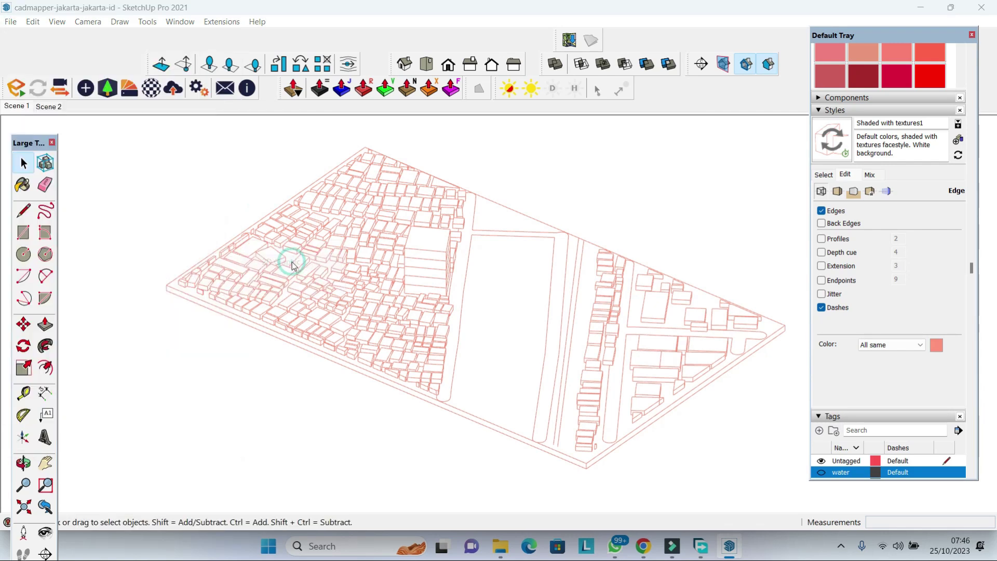
{"action": "left_click", "coordinate": [300, 210]}
{"action": "left_click", "coordinate": [394, 509]}
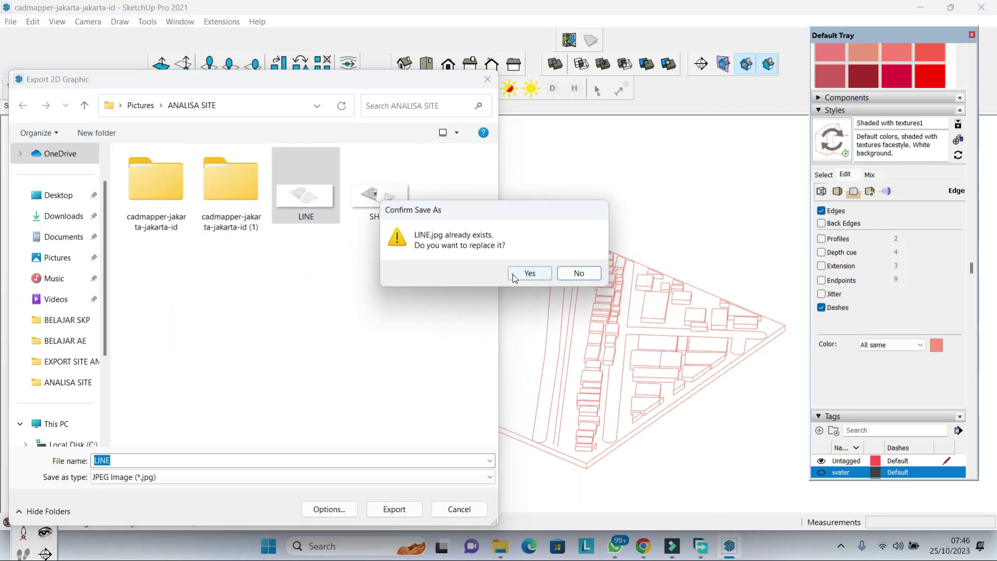
{"action": "left_click", "coordinate": [511, 270]}
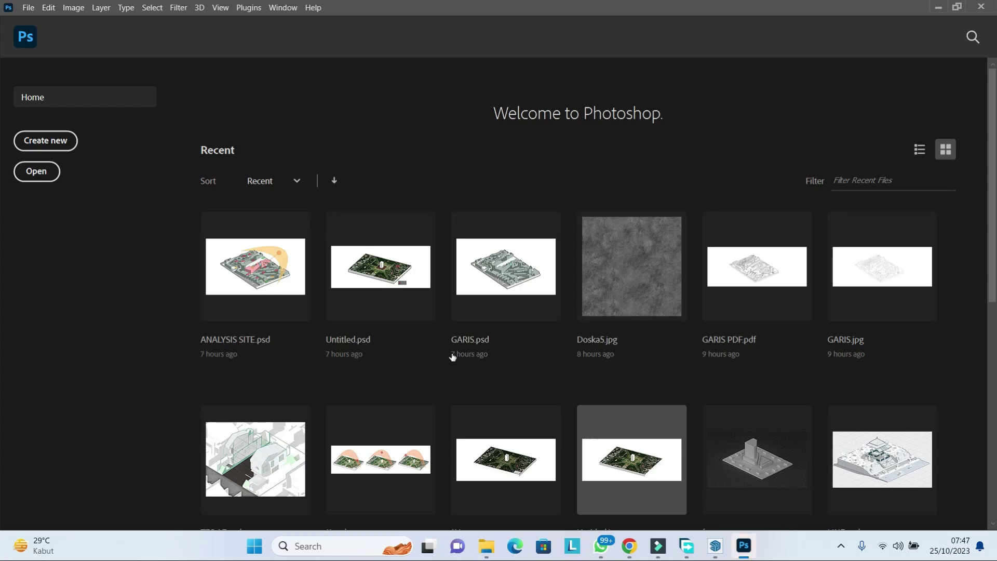
{"action": "mouse_move", "coordinate": [500, 546]}
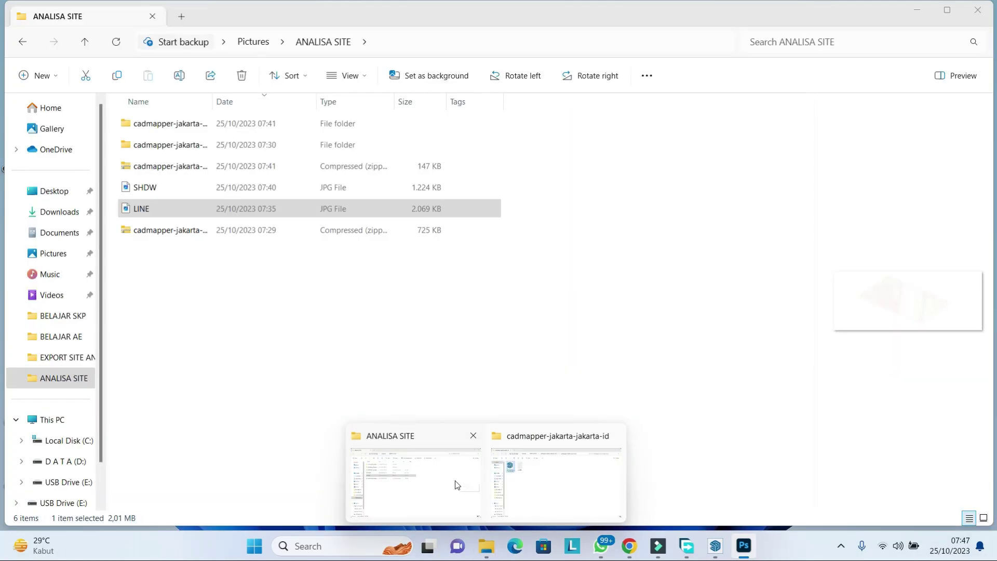
{"action": "left_click", "coordinate": [455, 481]}
{"action": "mouse_move", "coordinate": [743, 546]}
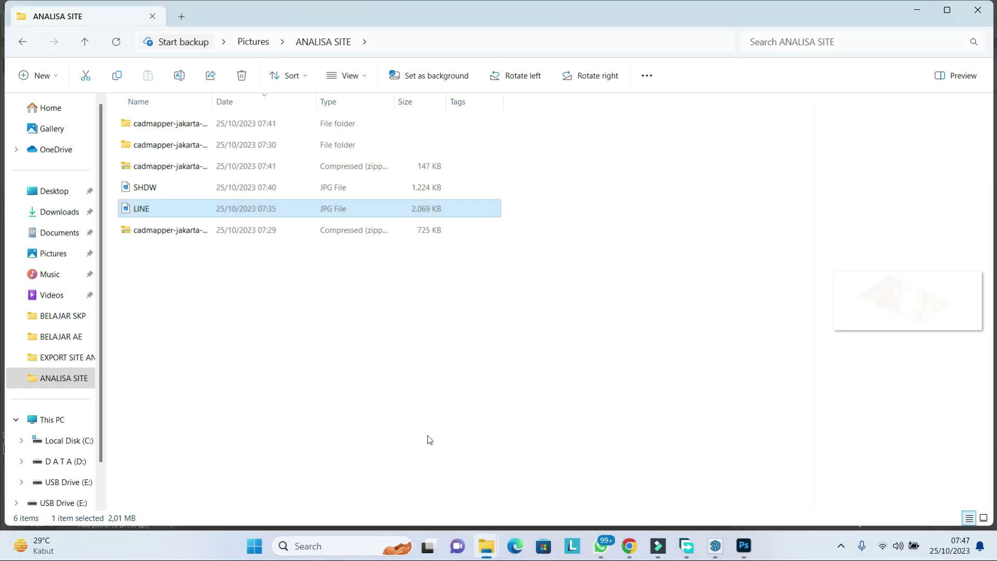
{"action": "left_click", "coordinate": [420, 188]}
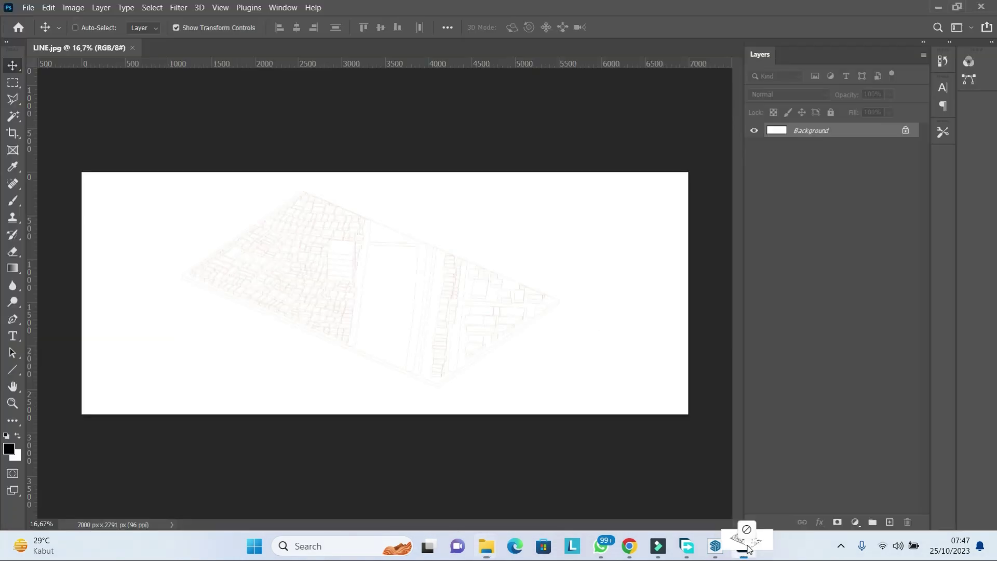
- Place the SHDW image, then convert the background into an editable layer named GARIS
{"action": "left_click_drag", "start_coordinate": [384, 188], "coordinate": [469, 351]}
{"action": "left_click", "coordinate": [621, 27]}
{"action": "right_click", "coordinate": [837, 146]}
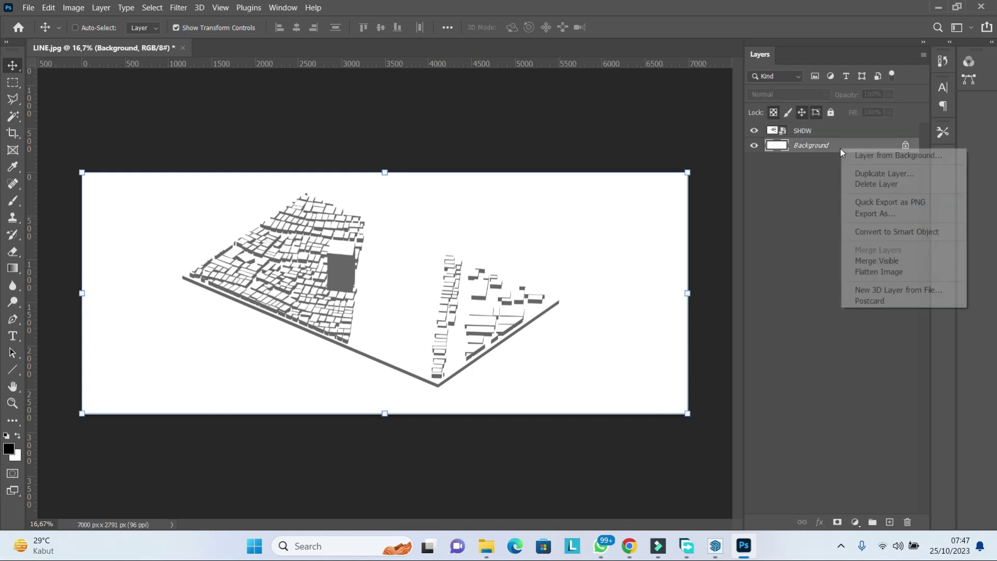
{"action": "left_click", "coordinate": [893, 235]}
{"action": "double_click", "coordinate": [815, 145]}
{"action": "type", "text": "GARIS"}
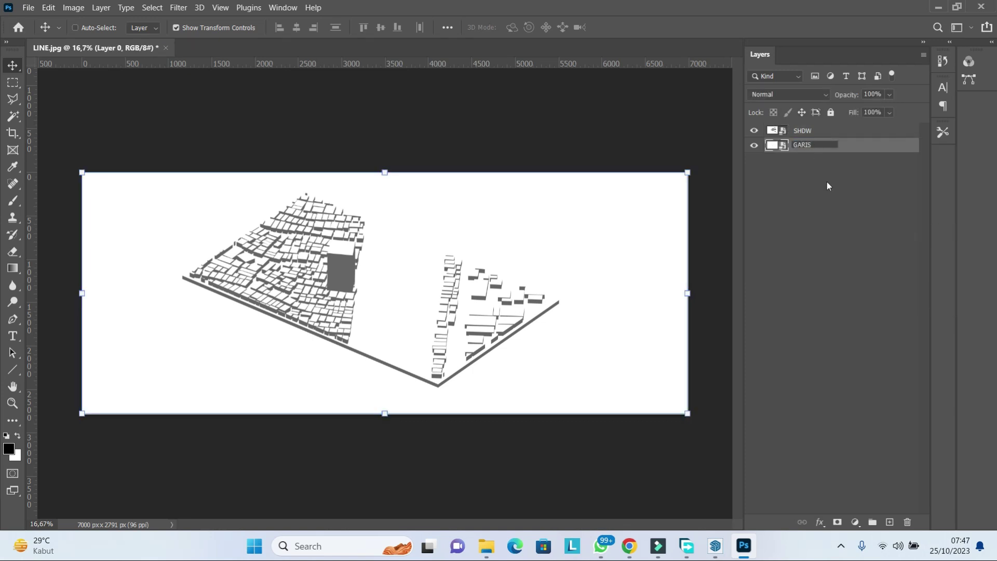
{"action": "key", "text": "Return"}
- Set the GARIS line layer's blend mode to Multiply
{"action": "left_click", "coordinate": [787, 94]}
{"action": "left_click", "coordinate": [802, 207]}
{"action": "scroll", "coordinate": [404, 275], "scroll_direction": "up", "scroll_amount": 2}
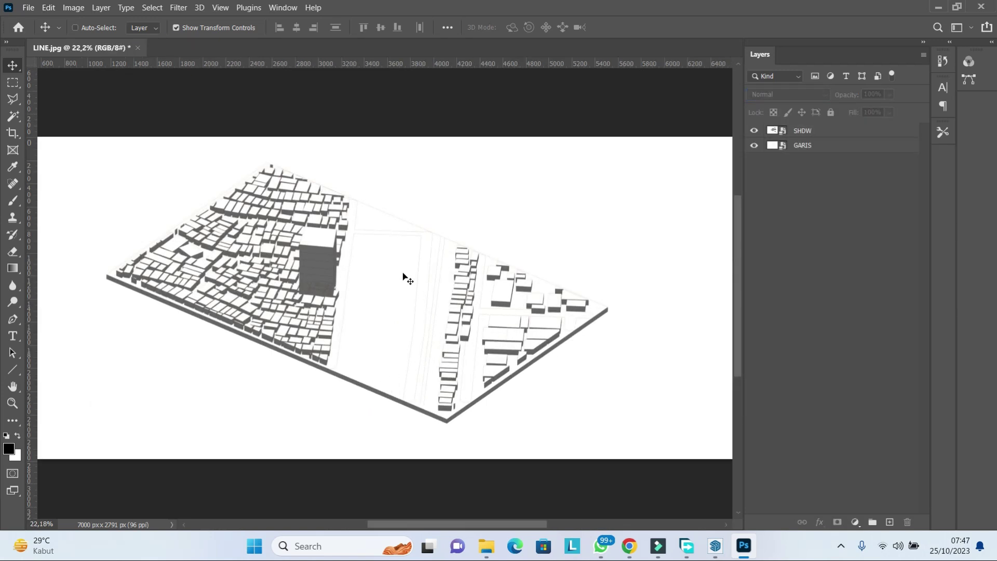
{"action": "scroll", "coordinate": [403, 273], "scroll_direction": "up", "scroll_amount": 5}
{"action": "left_click", "coordinate": [815, 145]}
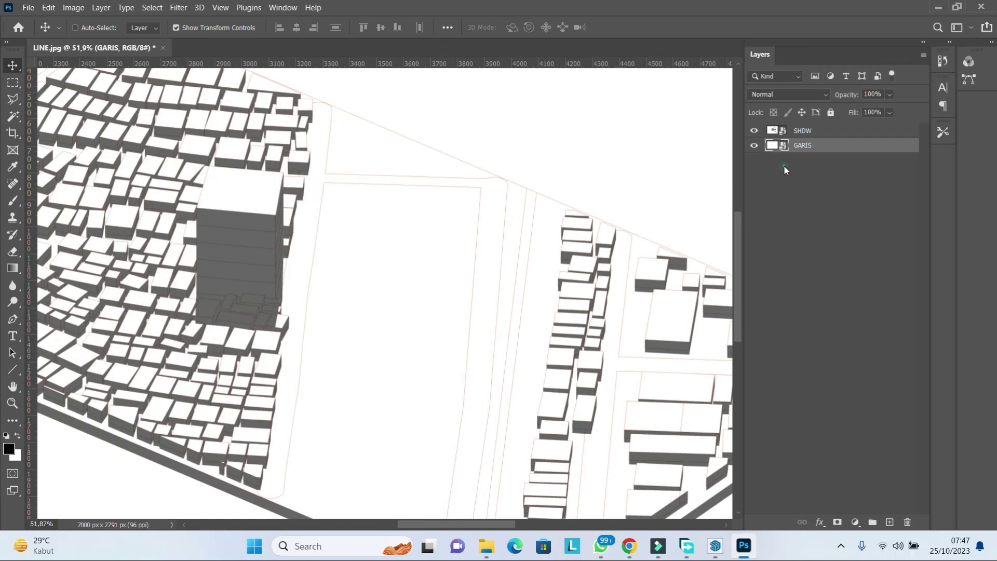
{"action": "left_click", "coordinate": [787, 94]}
{"action": "left_click", "coordinate": [784, 146]}
- Select SHDW, zoom in and out to check the site, and end with GARIS selected
{"action": "left_click", "coordinate": [795, 132]}
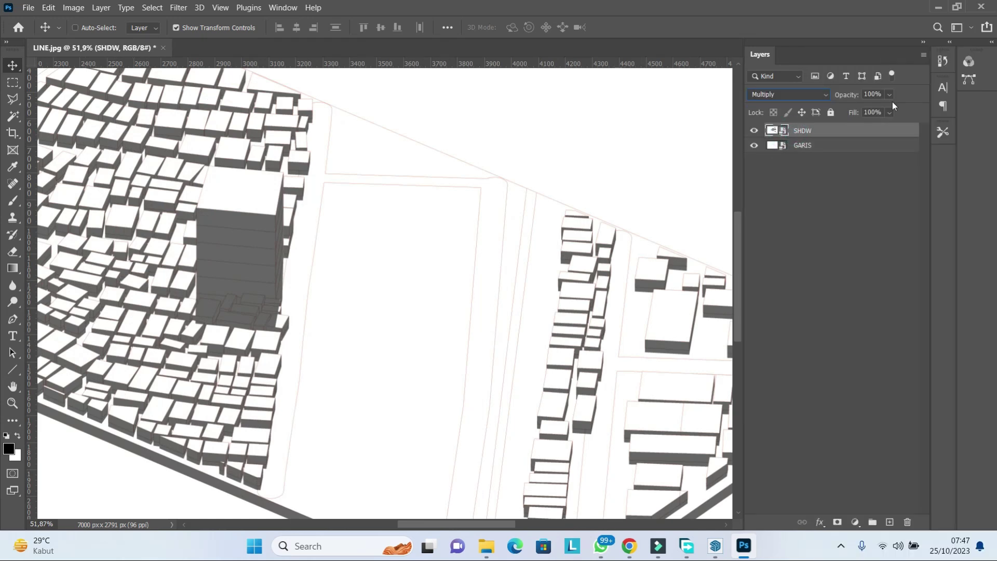
{"action": "scroll", "coordinate": [561, 220], "scroll_direction": "down", "scroll_amount": 5}
{"action": "scroll", "coordinate": [301, 279], "scroll_direction": "up", "scroll_amount": 3}
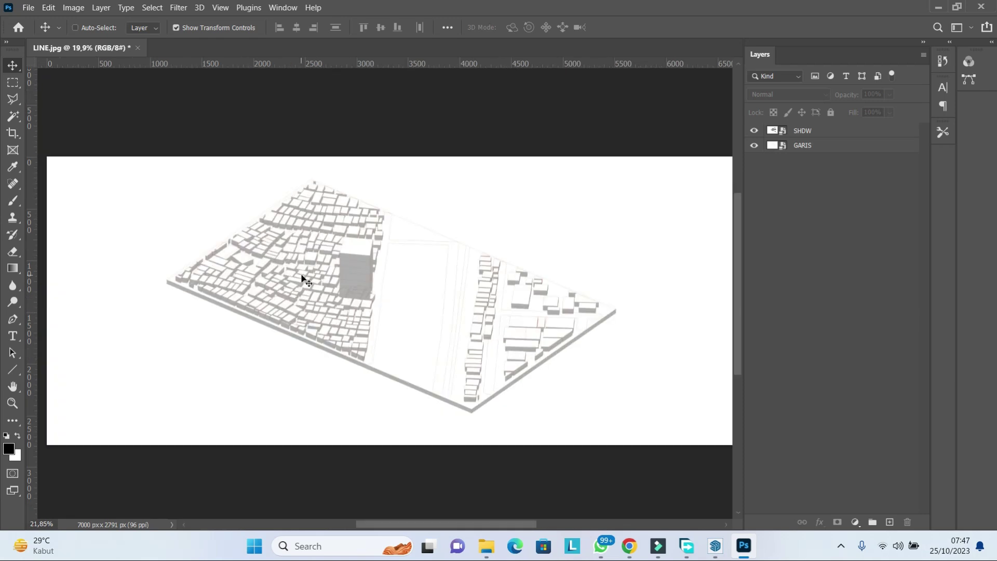
{"action": "scroll", "coordinate": [173, 283], "scroll_direction": "up", "scroll_amount": 1}
{"action": "scroll", "coordinate": [383, 278], "scroll_direction": "down", "scroll_amount": 3}
{"action": "scroll", "coordinate": [390, 279], "scroll_direction": "up", "scroll_amount": 2}
{"action": "scroll", "coordinate": [382, 292], "scroll_direction": "up", "scroll_amount": 3}
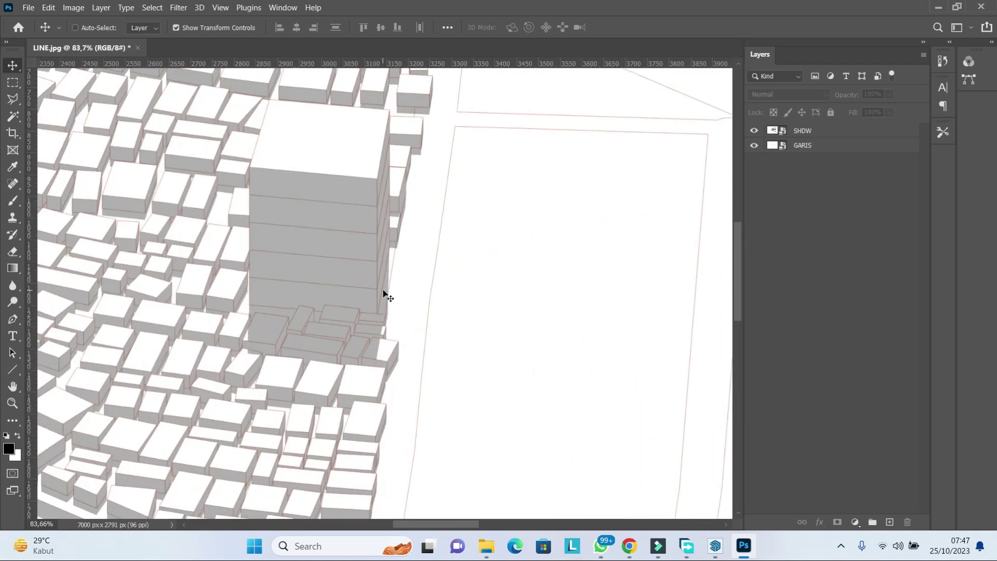
{"action": "scroll", "coordinate": [383, 291], "scroll_direction": "down", "scroll_amount": 4}
{"action": "left_click", "coordinate": [803, 145]}
- Set the Pen shape's stroke colour to a slightly orange tint sampled from the existing lines
{"action": "scroll", "coordinate": [88, 289], "scroll_direction": "up", "scroll_amount": 4}
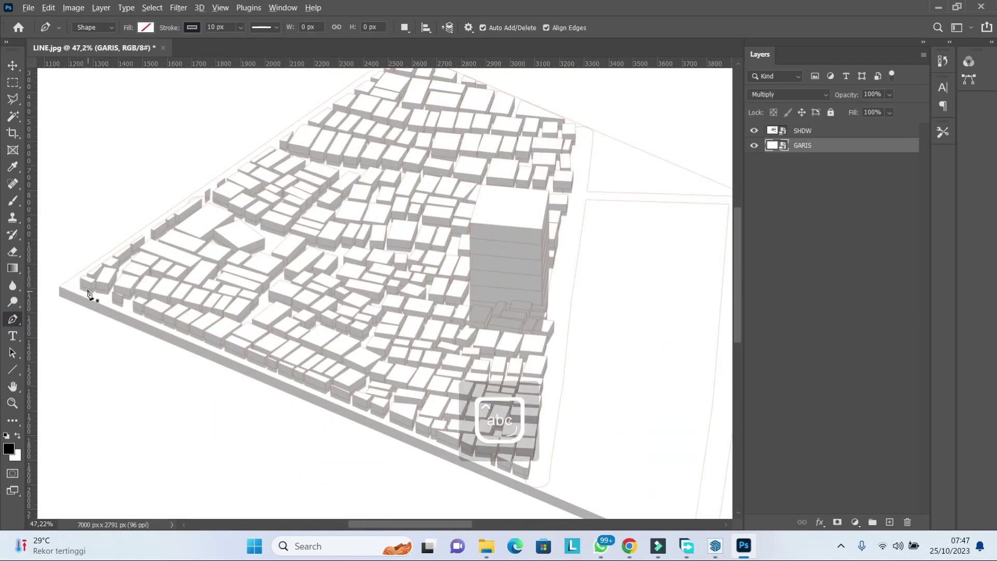
{"action": "scroll", "coordinate": [156, 93], "scroll_direction": "up", "scroll_amount": 4}
{"action": "left_click", "coordinate": [193, 27]}
{"action": "left_click", "coordinate": [272, 52]}
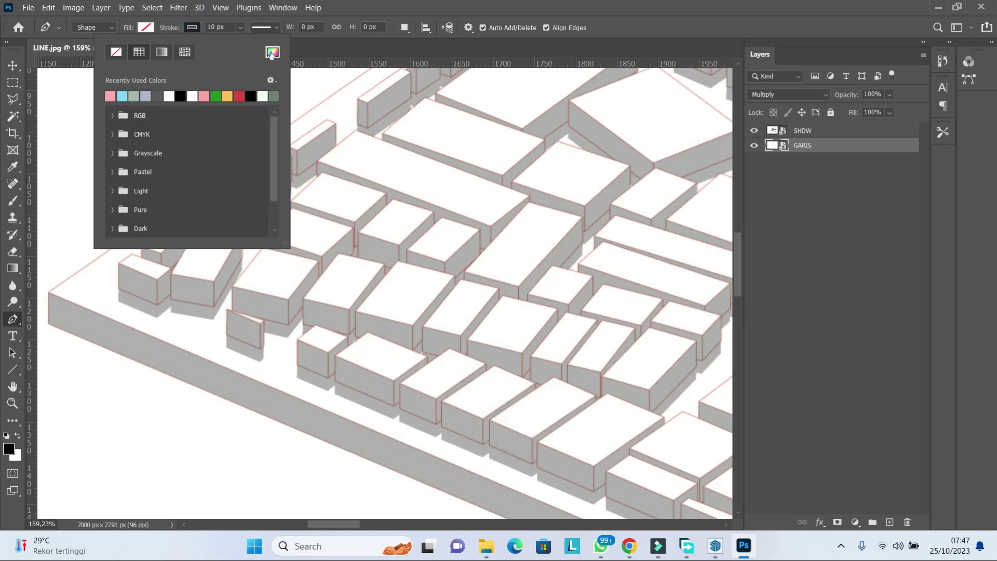
{"action": "left_click", "coordinate": [116, 319]}
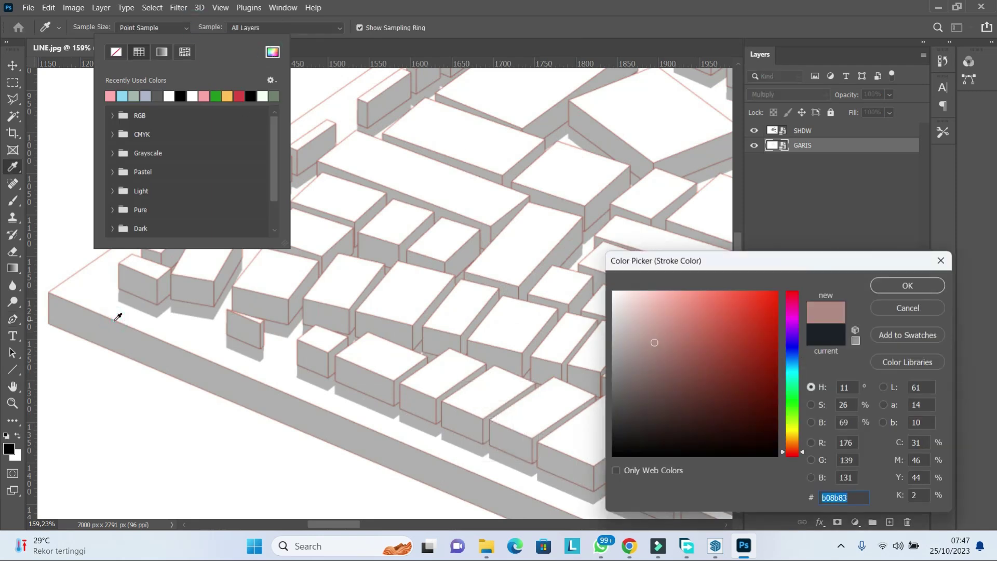
{"action": "left_click", "coordinate": [793, 448]}
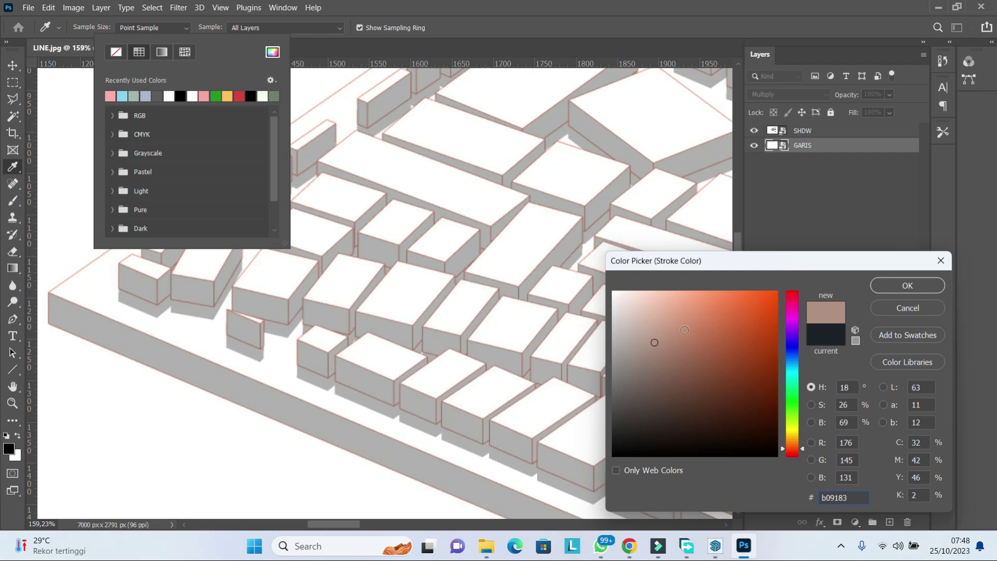
{"action": "left_click", "coordinate": [907, 286]}
{"action": "left_click", "coordinate": [49, 294]}
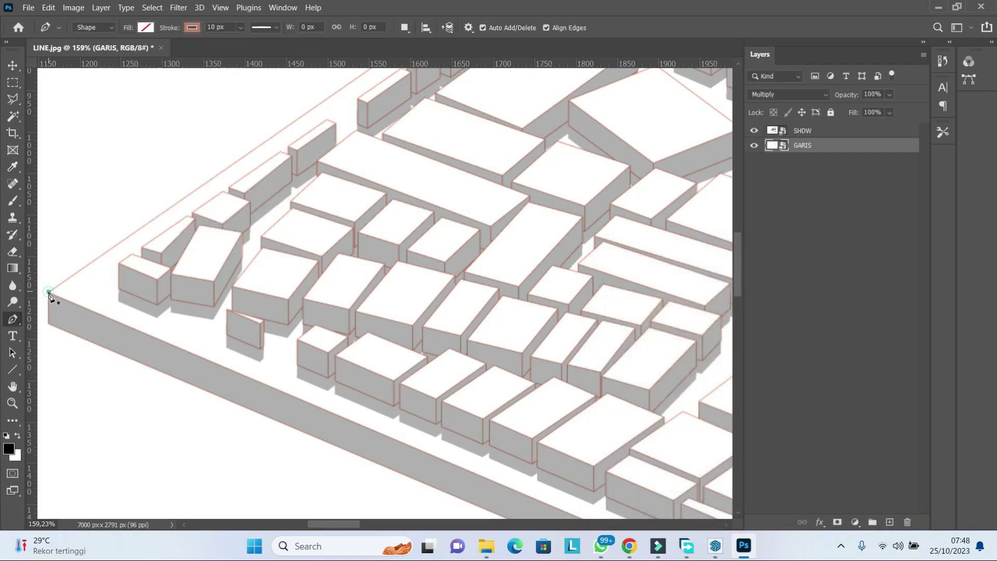
- Start the base outline at its bottom corner and move Shape 1 above the SHDW layer
{"action": "scroll", "coordinate": [49, 325], "scroll_direction": "down", "scroll_amount": 5}
{"action": "scroll", "coordinate": [517, 428], "scroll_direction": "up", "scroll_amount": 3}
{"action": "scroll", "coordinate": [512, 431], "scroll_direction": "up", "scroll_amount": 2}
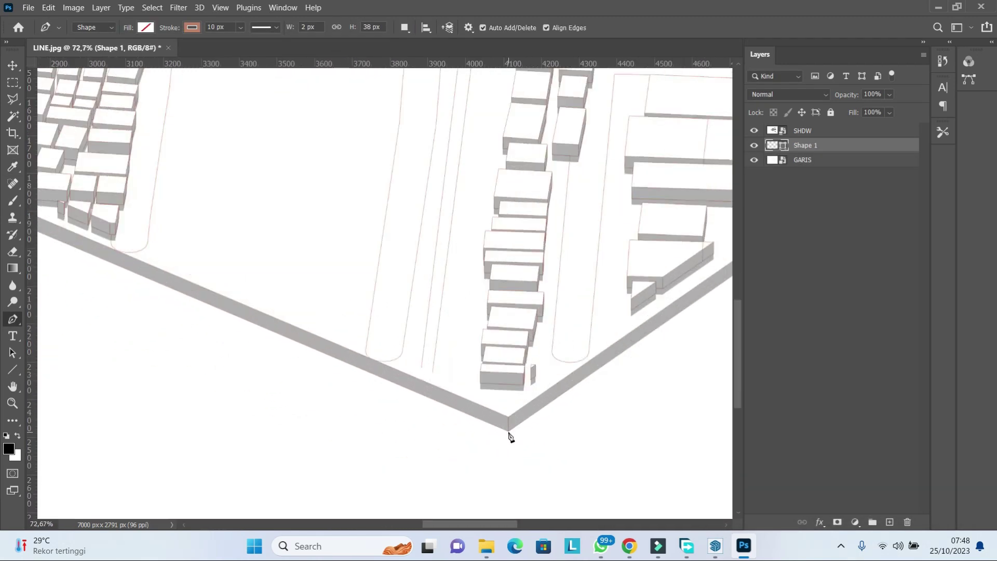
{"action": "left_click", "coordinate": [509, 432]}
{"action": "scroll", "coordinate": [363, 355], "scroll_direction": "down", "scroll_amount": 1}
{"action": "scroll", "coordinate": [363, 355], "scroll_direction": "down", "scroll_amount": 5}
{"action": "left_click_drag", "start_coordinate": [850, 145], "coordinate": [846, 129]}
{"action": "scroll", "coordinate": [436, 395], "scroll_direction": "up", "scroll_amount": 6}
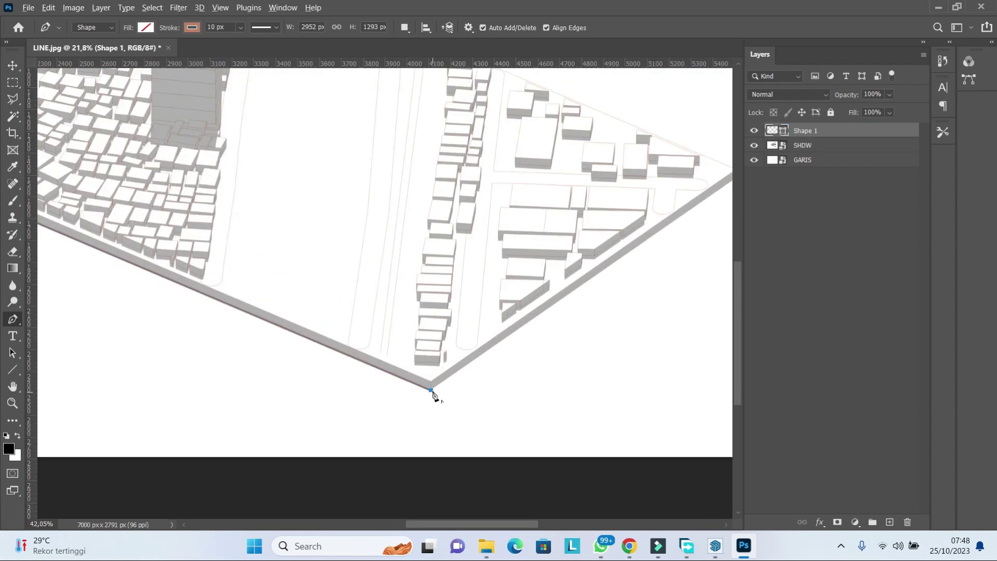
- Change the outline stroke to a stronger orange, #d8774c
{"action": "left_click", "coordinate": [191, 28]}
{"action": "left_click", "coordinate": [272, 52]}
{"action": "left_click", "coordinate": [720, 316]}
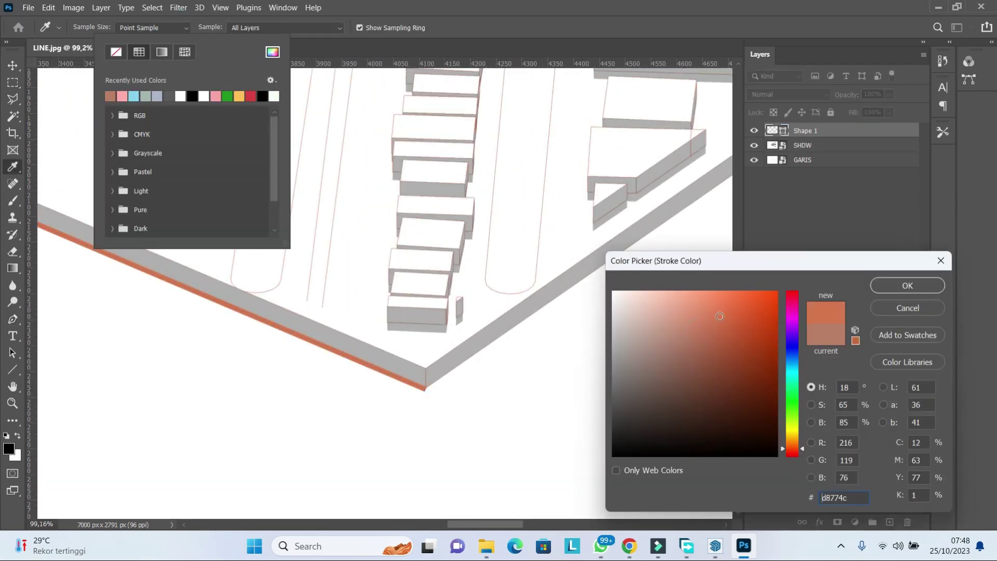
{"action": "left_click", "coordinate": [907, 285]}
{"action": "scroll", "coordinate": [663, 205], "scroll_direction": "up", "scroll_amount": 1}
{"action": "scroll", "coordinate": [663, 208], "scroll_direction": "up", "scroll_amount": 2}
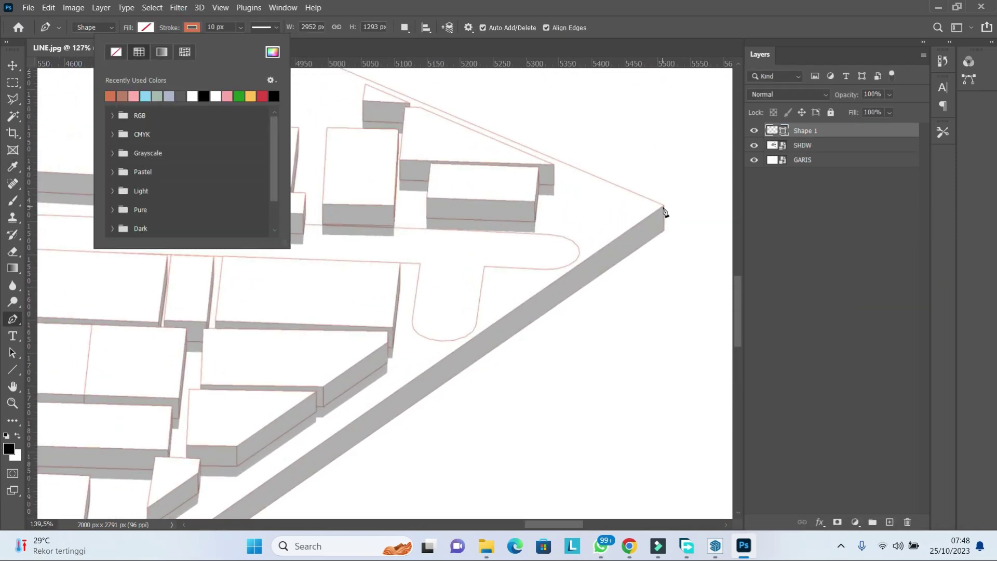
{"action": "scroll", "coordinate": [664, 245], "scroll_direction": "up", "scroll_amount": 1}
- Extend the base outline to its right corner and close it at the top corner
{"action": "left_click", "coordinate": [665, 245]}
{"action": "scroll", "coordinate": [694, 230], "scroll_direction": "down", "scroll_amount": 2}
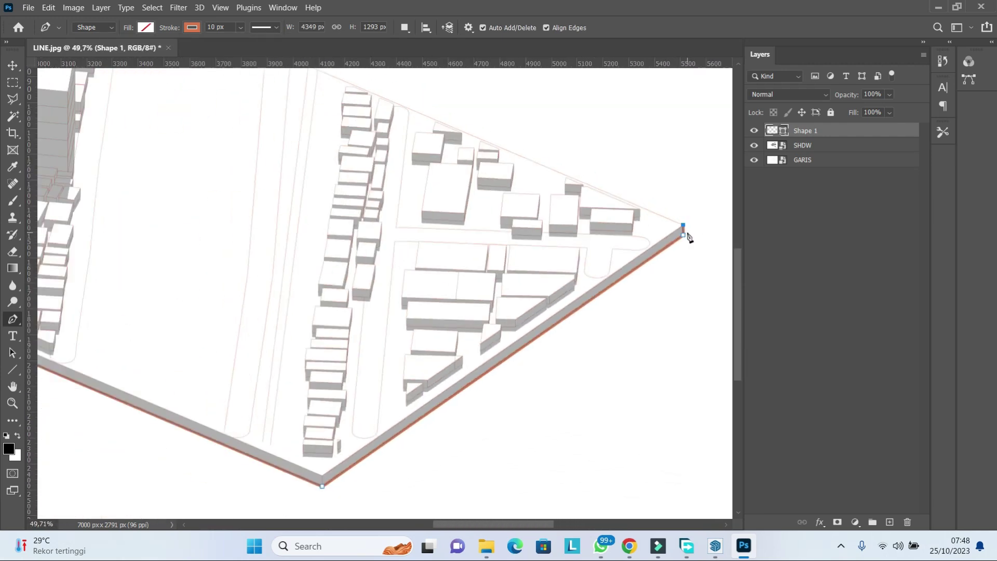
{"action": "scroll", "coordinate": [685, 229], "scroll_direction": "down", "scroll_amount": 3}
{"action": "scroll", "coordinate": [364, 146], "scroll_direction": "up", "scroll_amount": 3}
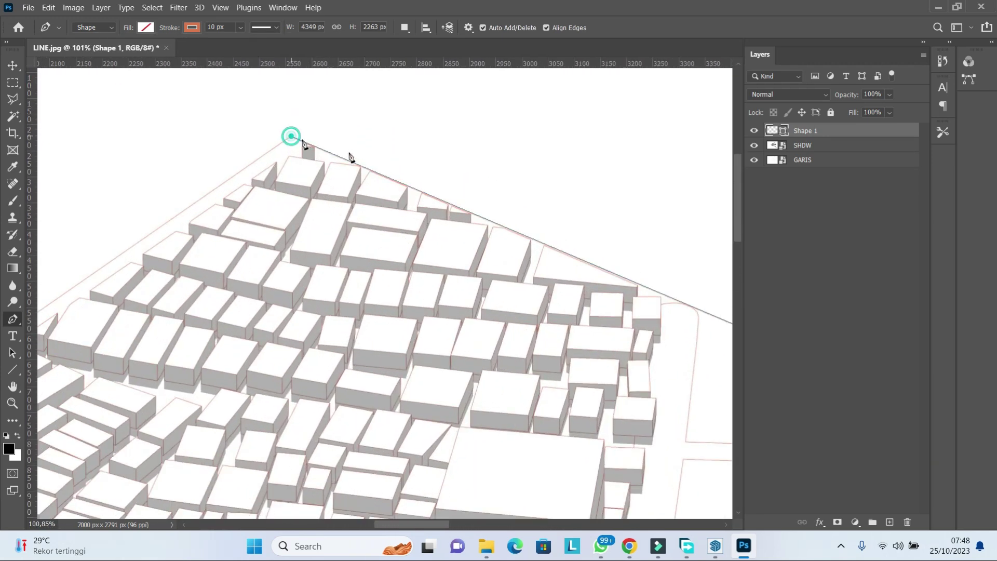
{"action": "left_click", "coordinate": [292, 137]}
{"action": "scroll", "coordinate": [292, 137], "scroll_direction": "down", "scroll_amount": 4}
{"action": "scroll", "coordinate": [166, 311], "scroll_direction": "up", "scroll_amount": 3}
{"action": "scroll", "coordinate": [171, 307], "scroll_direction": "down", "scroll_amount": 4}
{"action": "scroll", "coordinate": [406, 281], "scroll_direction": "down", "scroll_amount": 2}
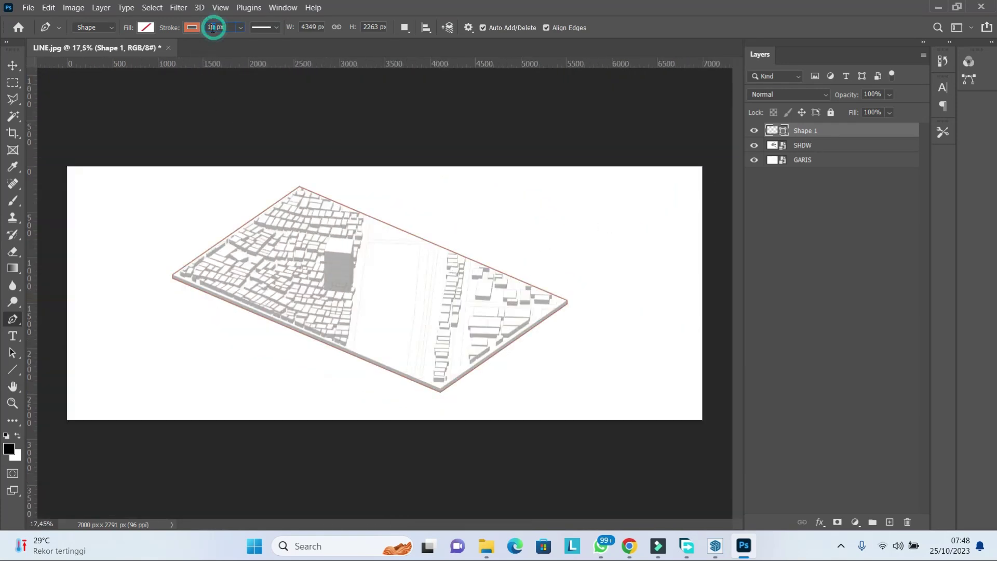
- Set the Shape 1 outline stroke width to 12 px
{"action": "key", "text": "Return"}
{"action": "left_click", "coordinate": [775, 204]}
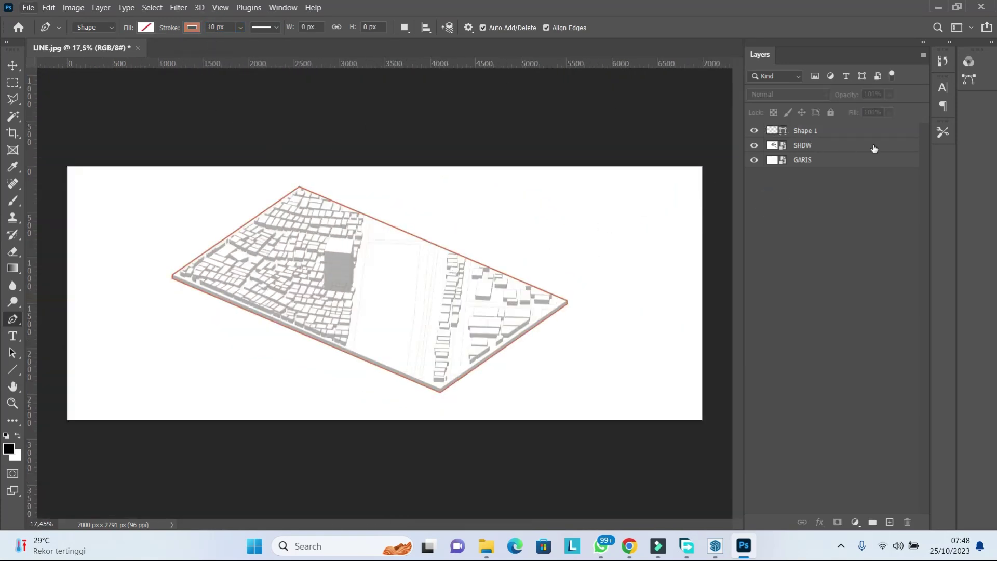
{"action": "left_click", "coordinate": [867, 131]}
{"action": "key", "text": "Return"}
{"action": "left_click", "coordinate": [783, 238]}
{"action": "scroll", "coordinate": [345, 301], "scroll_direction": "up", "scroll_amount": 3}
{"action": "scroll", "coordinate": [691, 169], "scroll_direction": "up", "scroll_amount": 2}
- Begin the tall building outline at its top-left corner, running down the left edge and along the base
{"action": "left_click", "coordinate": [811, 137]}
{"action": "scroll", "coordinate": [315, 161], "scroll_direction": "up", "scroll_amount": 3}
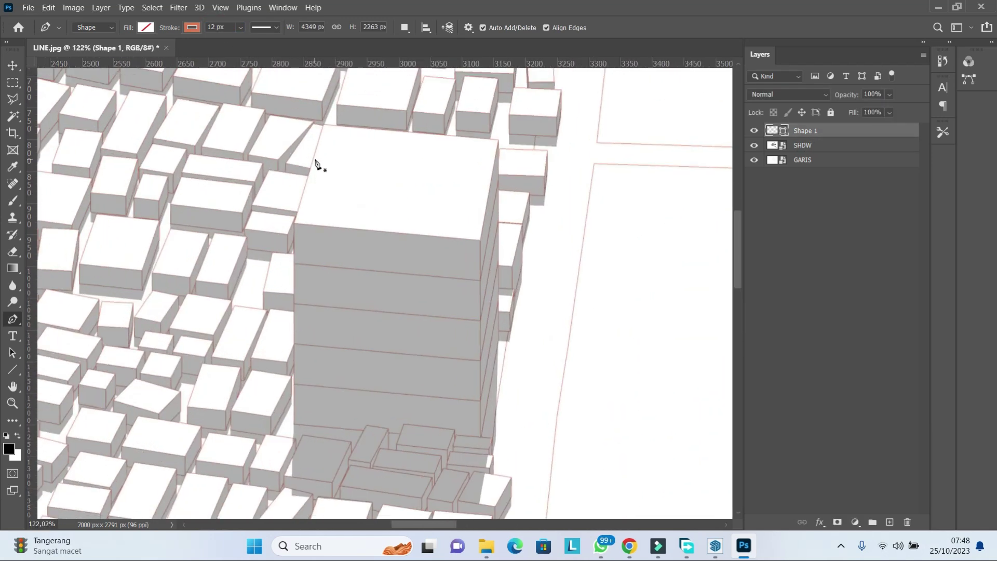
{"action": "scroll", "coordinate": [322, 149], "scroll_direction": "up", "scroll_amount": 2}
{"action": "left_click", "coordinate": [260, 356]}
{"action": "scroll", "coordinate": [279, 263], "scroll_direction": "down", "scroll_amount": 3}
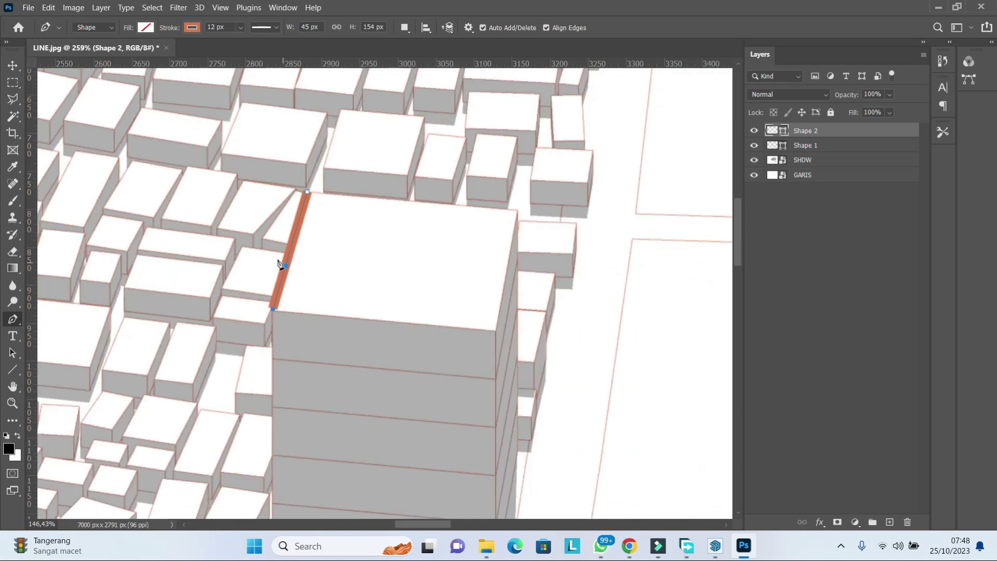
{"action": "scroll", "coordinate": [281, 322], "scroll_direction": "up", "scroll_amount": 2}
{"action": "scroll", "coordinate": [285, 385], "scroll_direction": "up", "scroll_amount": 2}
{"action": "left_click", "coordinate": [265, 438]}
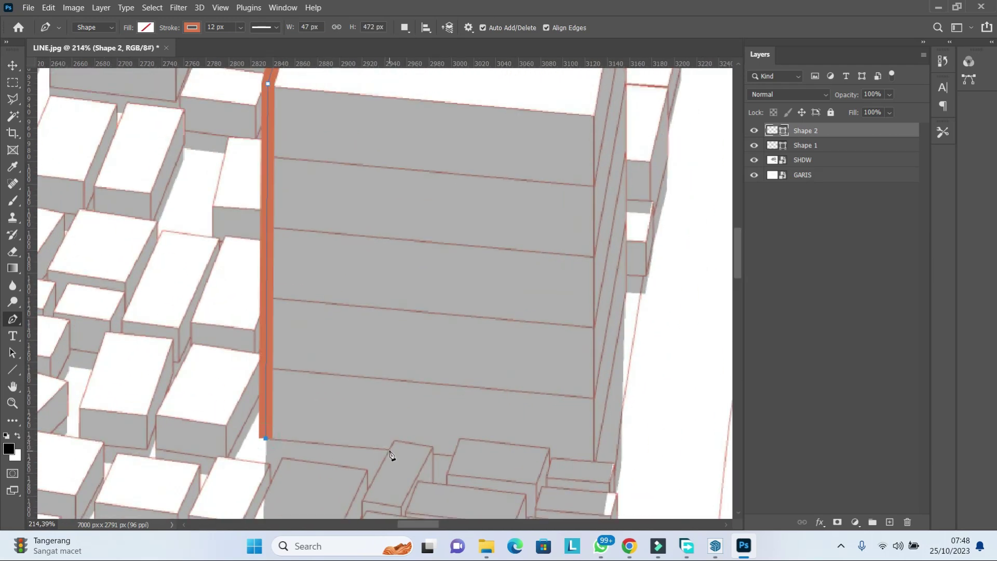
{"action": "left_click", "coordinate": [390, 450]}
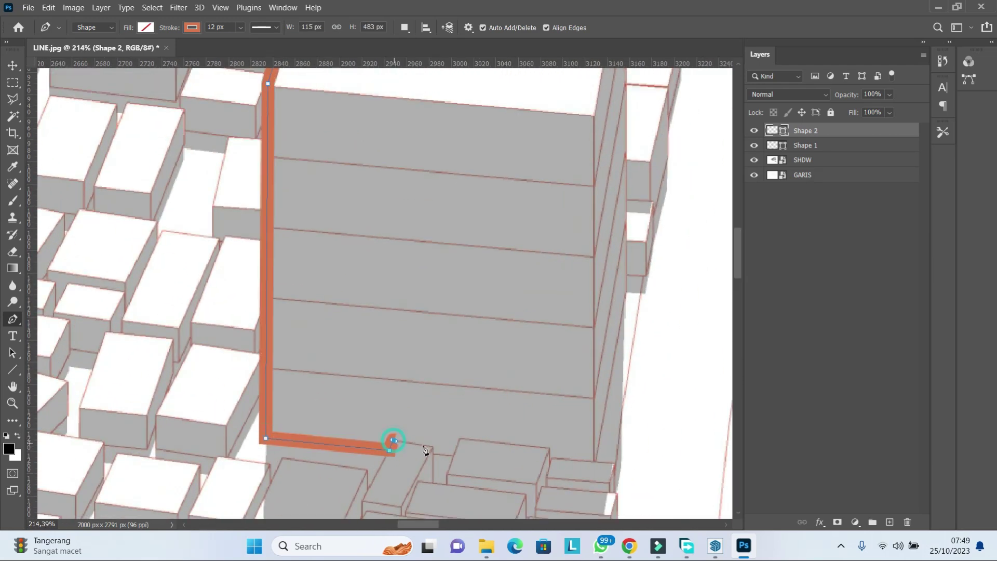
- Trace the building's stepped base and right edge, closing the outline at the starting corner
{"action": "left_click", "coordinate": [460, 438]}
{"action": "left_click", "coordinate": [550, 447]}
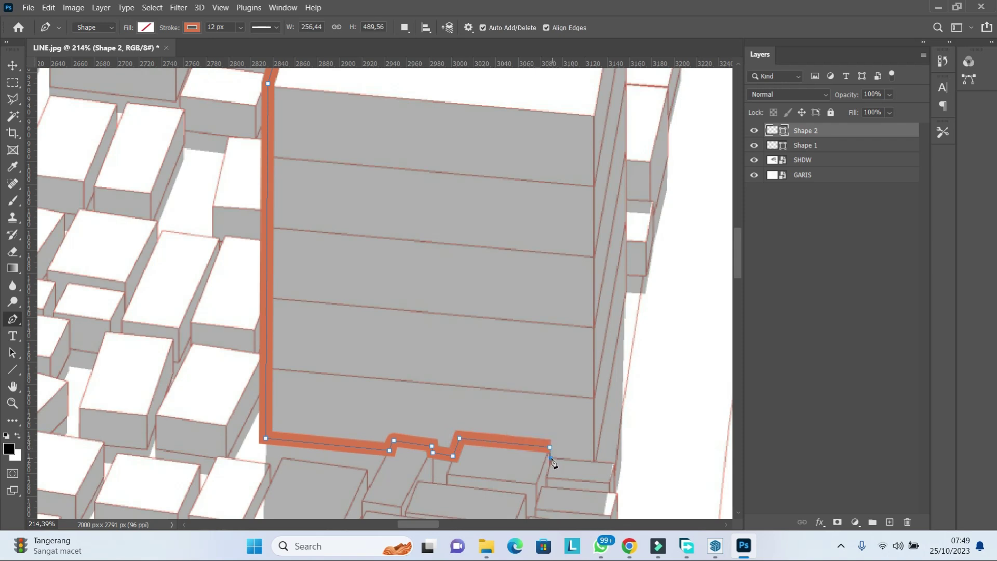
{"action": "left_click", "coordinate": [595, 461]}
{"action": "left_click", "coordinate": [627, 292]}
{"action": "scroll", "coordinate": [603, 316], "scroll_direction": "down", "scroll_amount": 3}
{"action": "scroll", "coordinate": [603, 316], "scroll_direction": "up", "scroll_amount": 2}
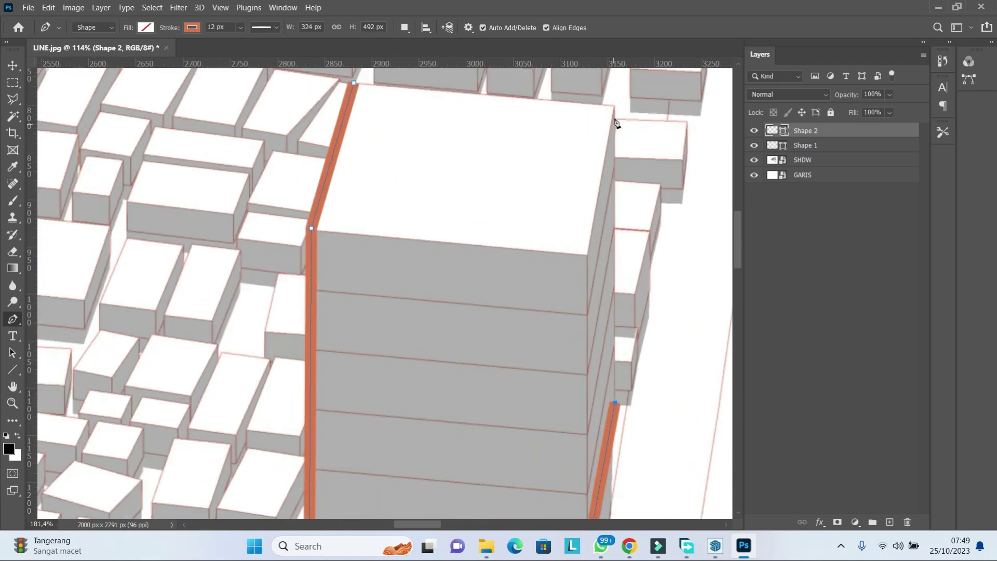
{"action": "left_click", "coordinate": [615, 105]}
{"action": "left_click", "coordinate": [354, 83]}
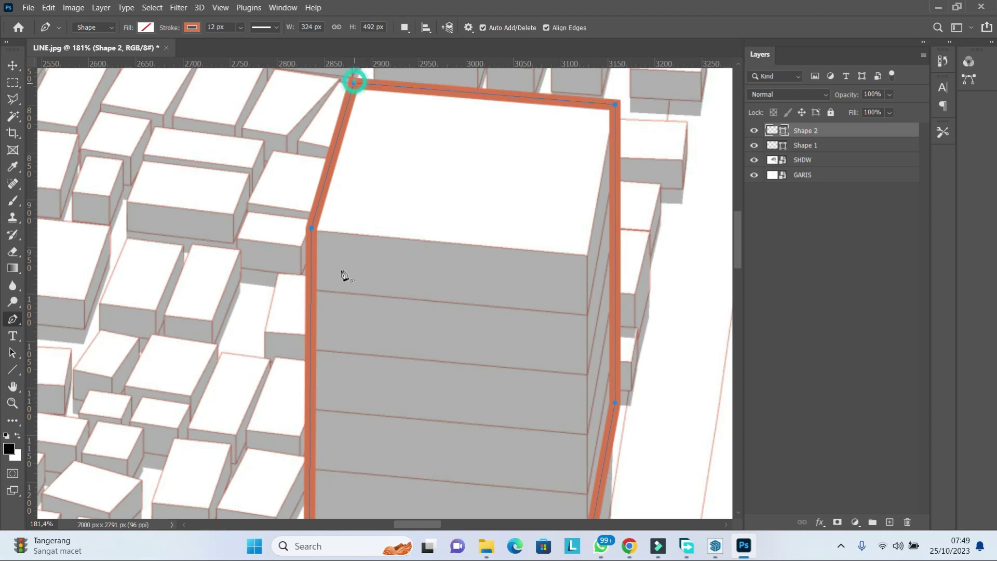
- Commit the Shape 2 building outline and zoom to review it
{"action": "scroll", "coordinate": [343, 273], "scroll_direction": "down", "scroll_amount": 6}
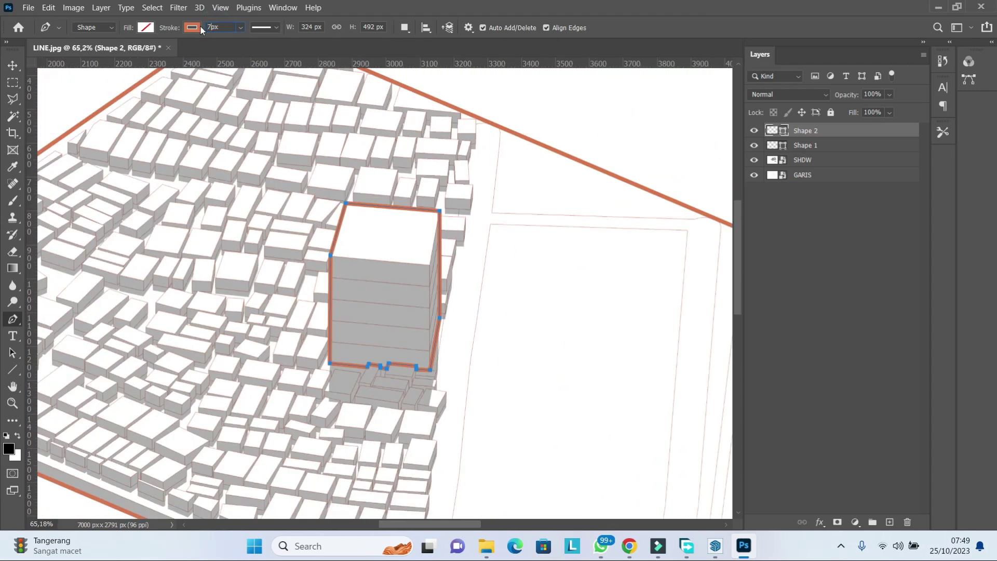
{"action": "left_click", "coordinate": [854, 253]}
{"action": "scroll", "coordinate": [403, 269], "scroll_direction": "down", "scroll_amount": 2}
{"action": "scroll", "coordinate": [545, 293], "scroll_direction": "down", "scroll_amount": 3}
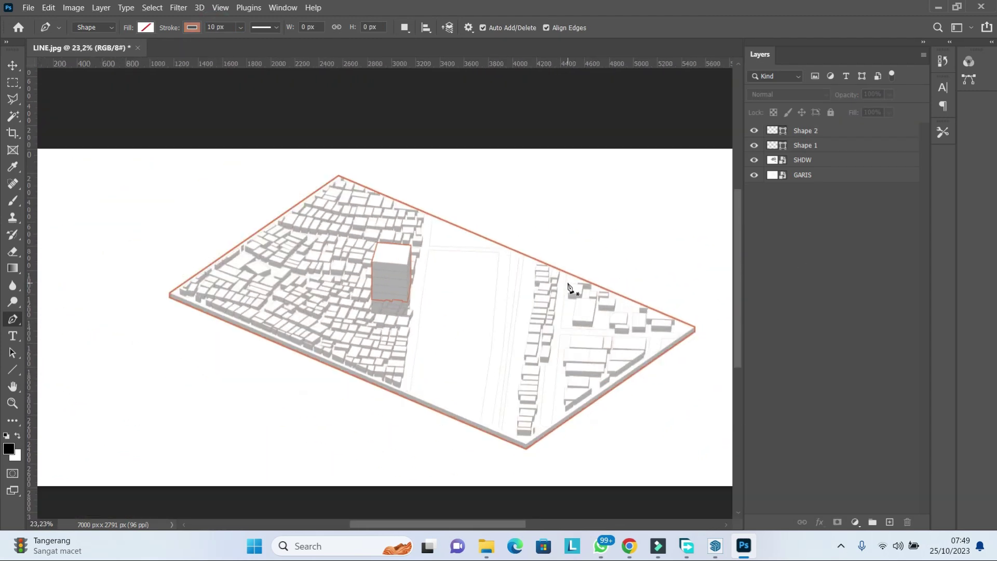
{"action": "scroll", "coordinate": [570, 287], "scroll_direction": "up", "scroll_amount": 2}
{"action": "scroll", "coordinate": [455, 283], "scroll_direction": "down", "scroll_amount": 1}
{"action": "scroll", "coordinate": [396, 208], "scroll_direction": "up", "scroll_amount": 3}
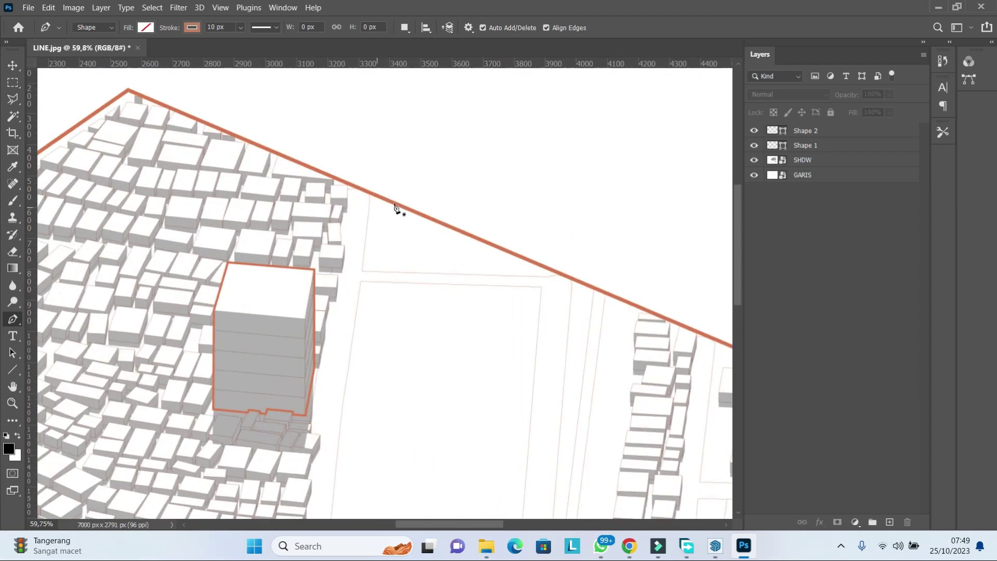
- Group the Shape 1 and Shape 2 outlines into a group named STROKE
{"action": "left_click", "coordinate": [838, 130]}
{"action": "left_click", "coordinate": [839, 145], "text": "shift"}
{"action": "left_click_drag", "start_coordinate": [838, 145], "coordinate": [873, 522]}
{"action": "double_click", "coordinate": [805, 131]}
{"action": "type", "text": "STROKE"}
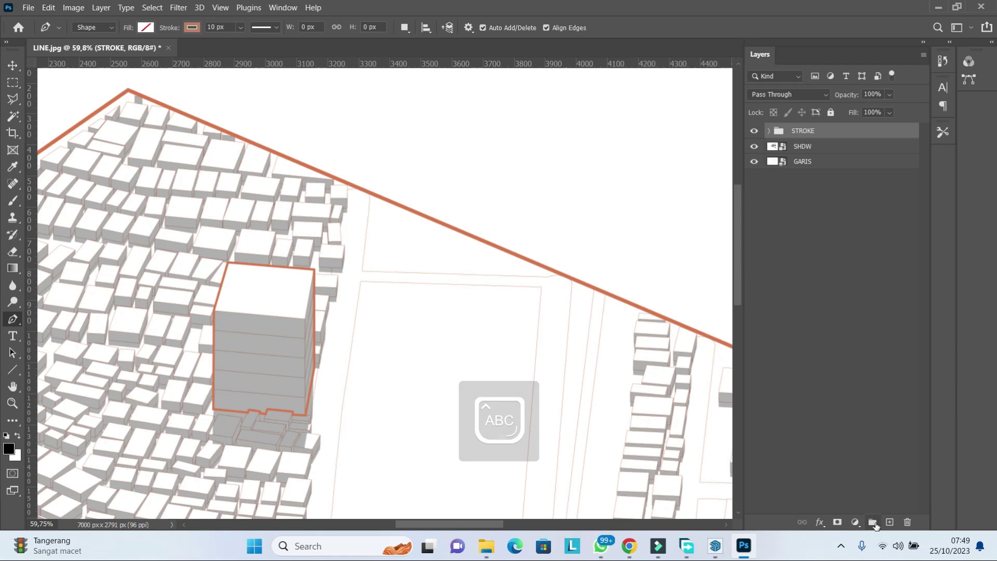
- In a new empty group, draw a dashed line along one edge of the strip
{"action": "left_click", "coordinate": [873, 522]}
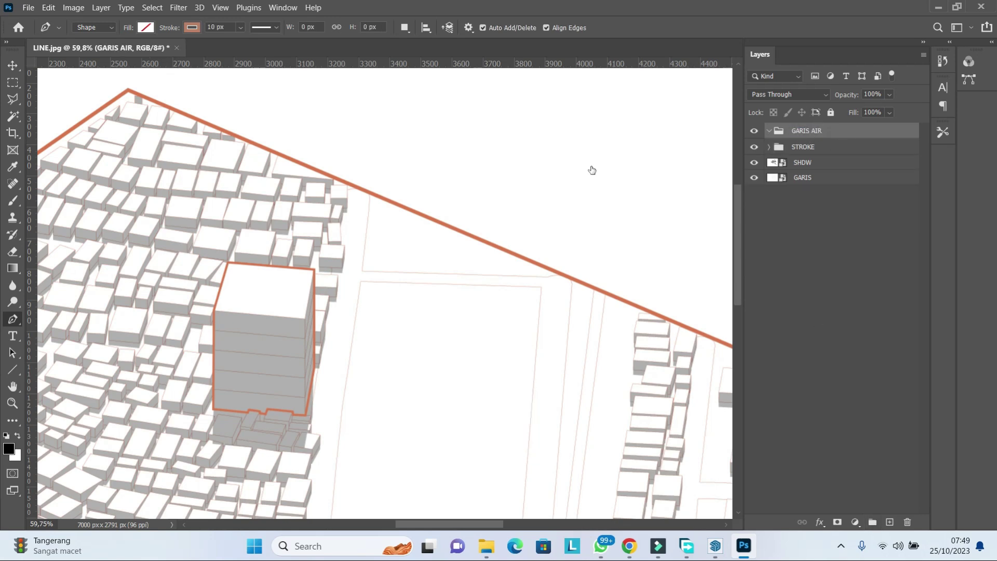
{"action": "scroll", "coordinate": [387, 215], "scroll_direction": "up", "scroll_amount": 1}
{"action": "scroll", "coordinate": [362, 292], "scroll_direction": "up", "scroll_amount": 2}
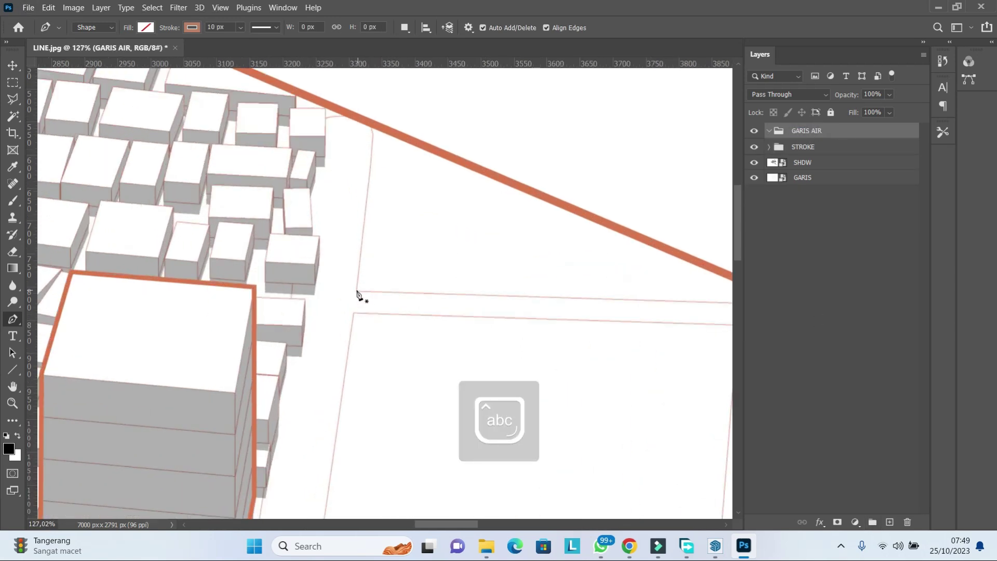
{"action": "left_click", "coordinate": [357, 289]}
{"action": "left_click", "coordinate": [378, 83]}
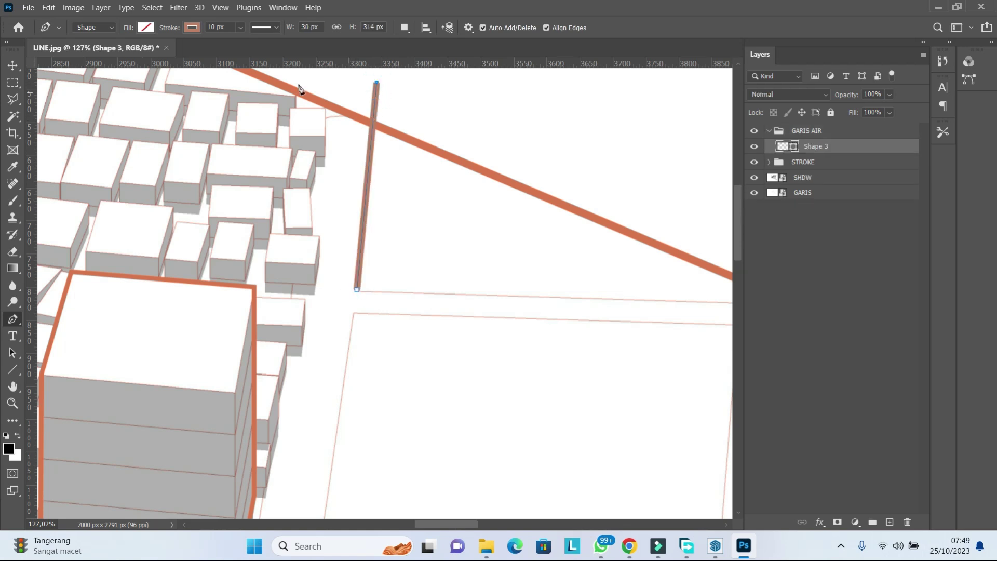
{"action": "left_click", "coordinate": [265, 28]}
{"action": "left_click", "coordinate": [314, 90]}
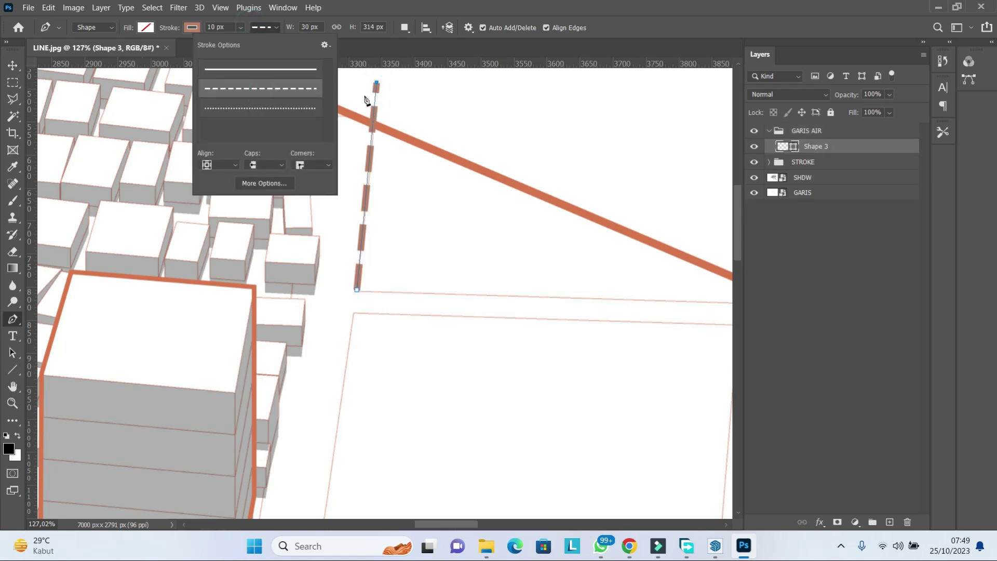
- Duplicate the dashed line further along the strip edge and commit the rotated copy
{"action": "key", "text": "Escape"}
{"action": "key", "text": "v"}
{"action": "scroll", "coordinate": [330, 163], "scroll_direction": "down", "scroll_amount": 3}
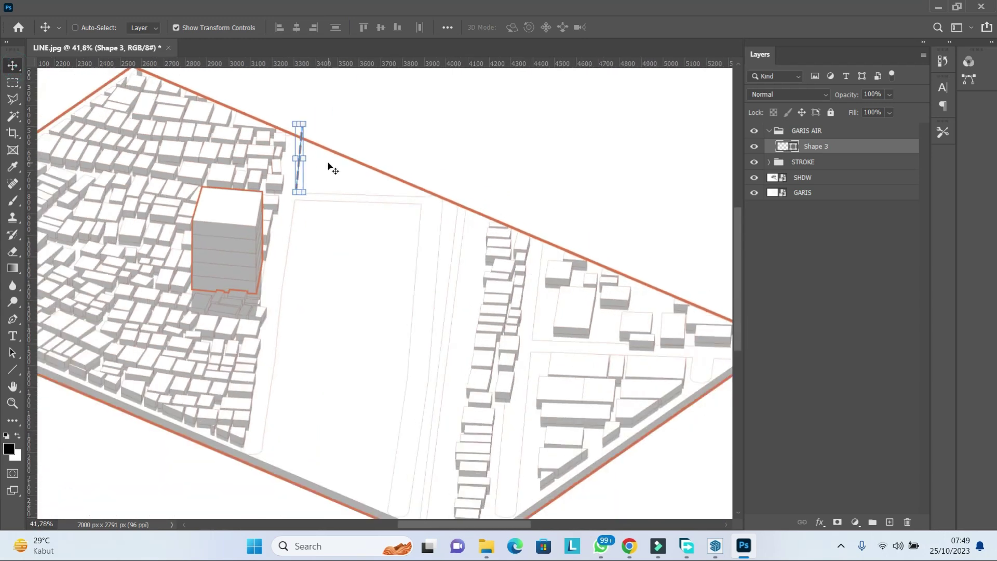
{"action": "scroll", "coordinate": [323, 163], "scroll_direction": "up", "scroll_amount": 1}
{"action": "scroll", "coordinate": [322, 156], "scroll_direction": "down", "scroll_amount": 1}
{"action": "mouse_move", "coordinate": [319, 150]}
{"action": "left_mouse_down"}
{"action": "mouse_move", "coordinate": [281, 285]}
{"action": "mouse_move", "coordinate": [266, 295]}
{"action": "left_mouse_up"}
{"action": "scroll", "coordinate": [314, 192], "scroll_direction": "up", "scroll_amount": 3}
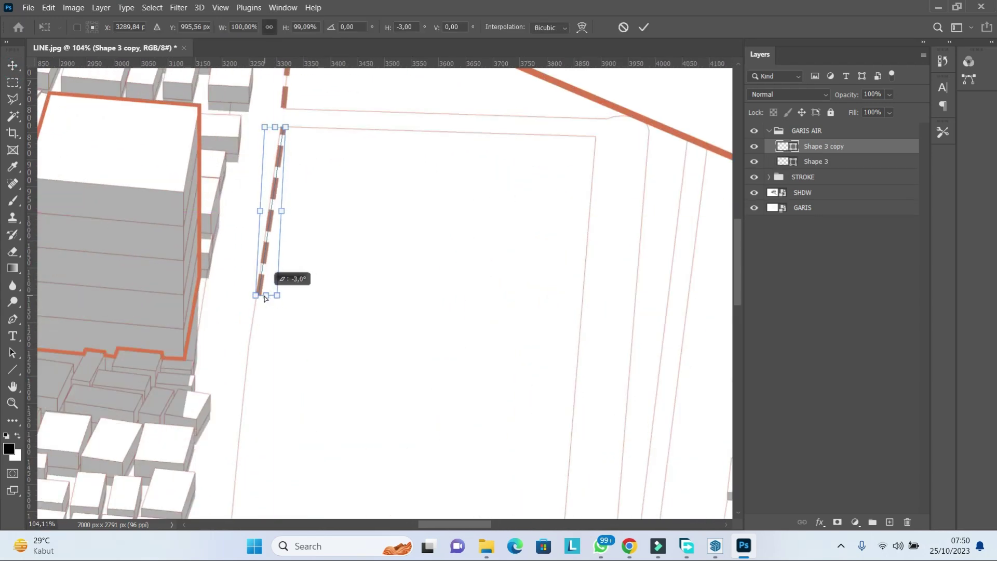
{"action": "left_click", "coordinate": [13, 318]}
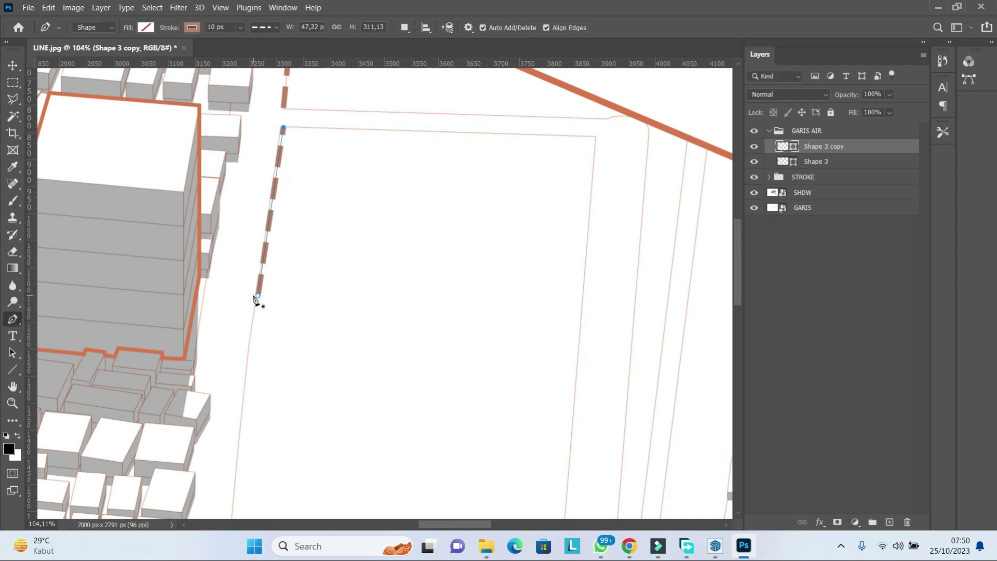
- Draw a second dashed line, Shape 4, down the strip's other edge to the site's bottom
{"action": "scroll", "coordinate": [245, 350], "scroll_direction": "down", "scroll_amount": 3}
{"action": "scroll", "coordinate": [300, 145], "scroll_direction": "up", "scroll_amount": 1}
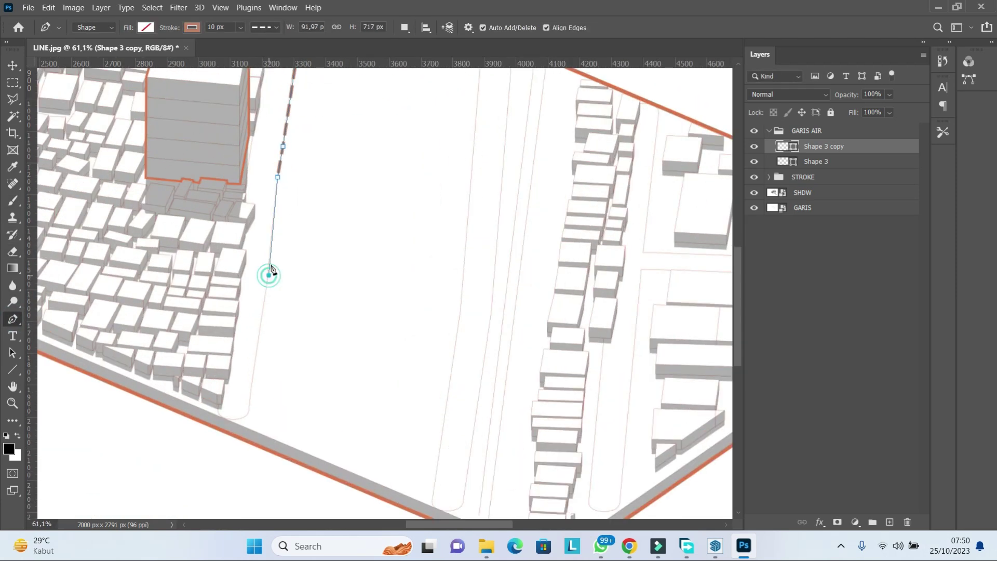
{"action": "scroll", "coordinate": [262, 299], "scroll_direction": "down", "scroll_amount": 2}
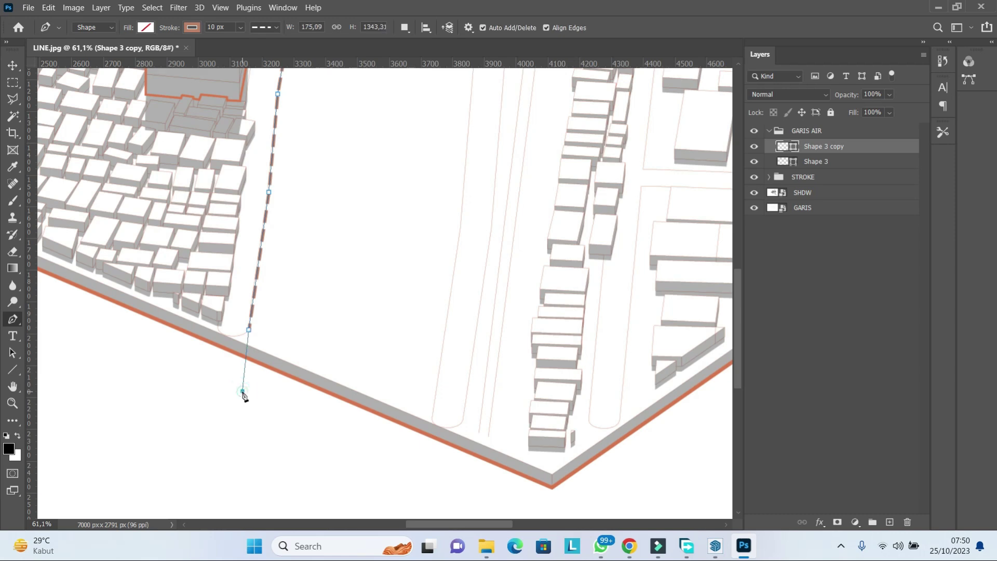
{"action": "scroll", "coordinate": [240, 335], "scroll_direction": "down", "scroll_amount": 2}
{"action": "scroll", "coordinate": [296, 363], "scroll_direction": "down", "scroll_amount": 1}
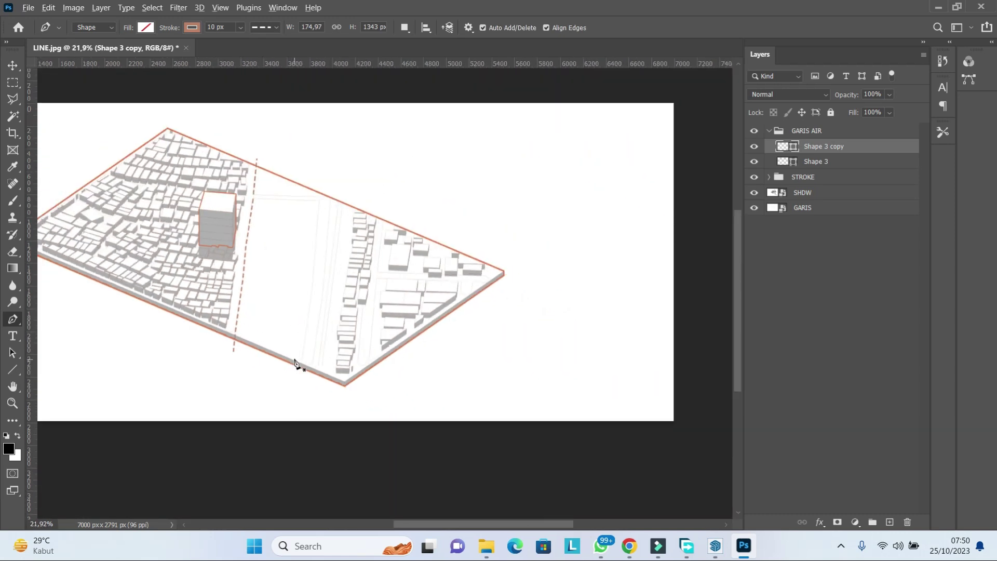
{"action": "scroll", "coordinate": [311, 259], "scroll_direction": "up", "scroll_amount": 3}
{"action": "scroll", "coordinate": [319, 201], "scroll_direction": "up", "scroll_amount": 1}
{"action": "left_click", "coordinate": [316, 171]}
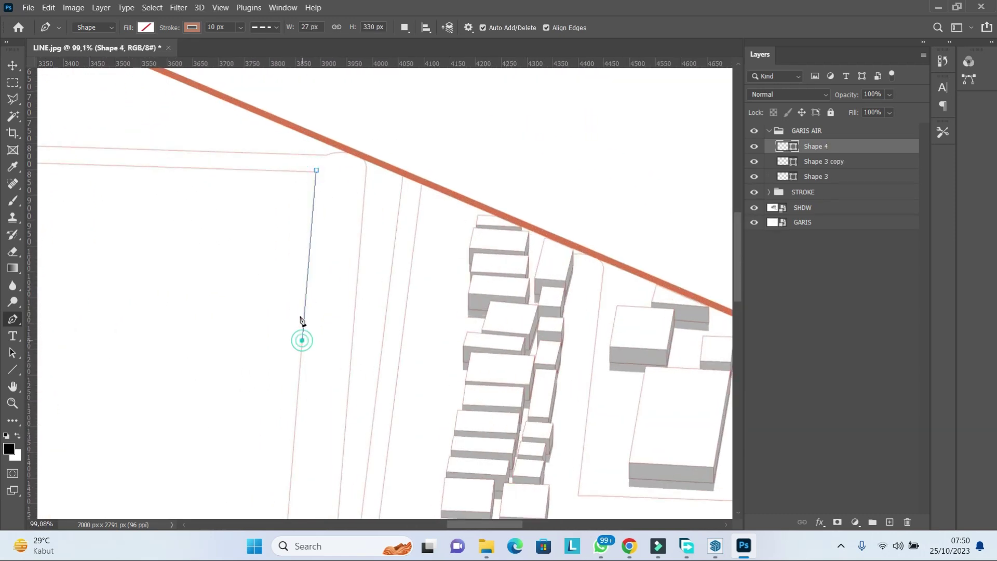
{"action": "left_click", "coordinate": [302, 341]}
{"action": "scroll", "coordinate": [296, 307], "scroll_direction": "down", "scroll_amount": 2}
{"action": "left_click", "coordinate": [271, 504]}
{"action": "scroll", "coordinate": [272, 506], "scroll_direction": "down", "scroll_amount": 1}
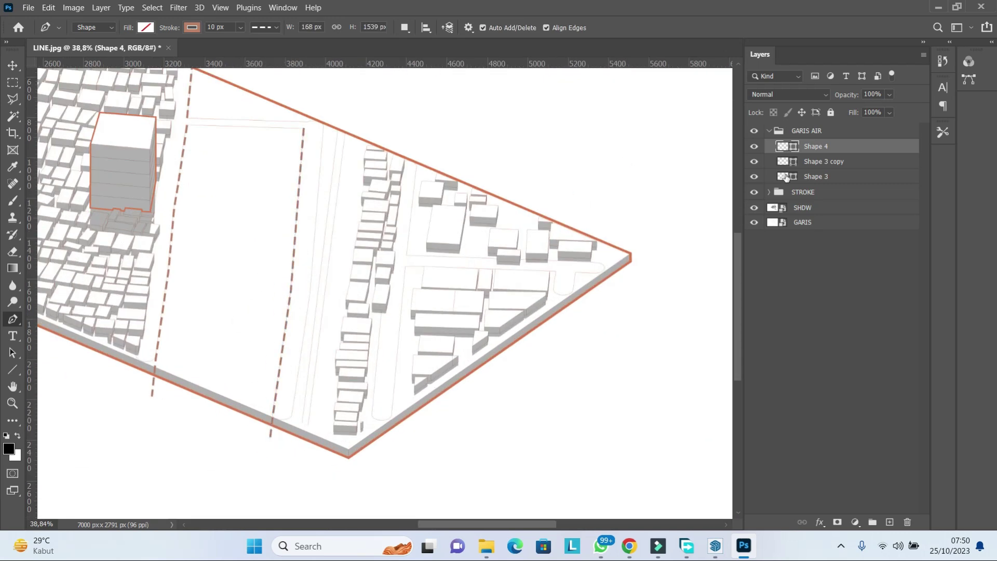
{"action": "left_click", "coordinate": [769, 192]}
- Create a new layer group named warna below the GARIS layer
{"action": "left_click", "coordinate": [854, 252]}
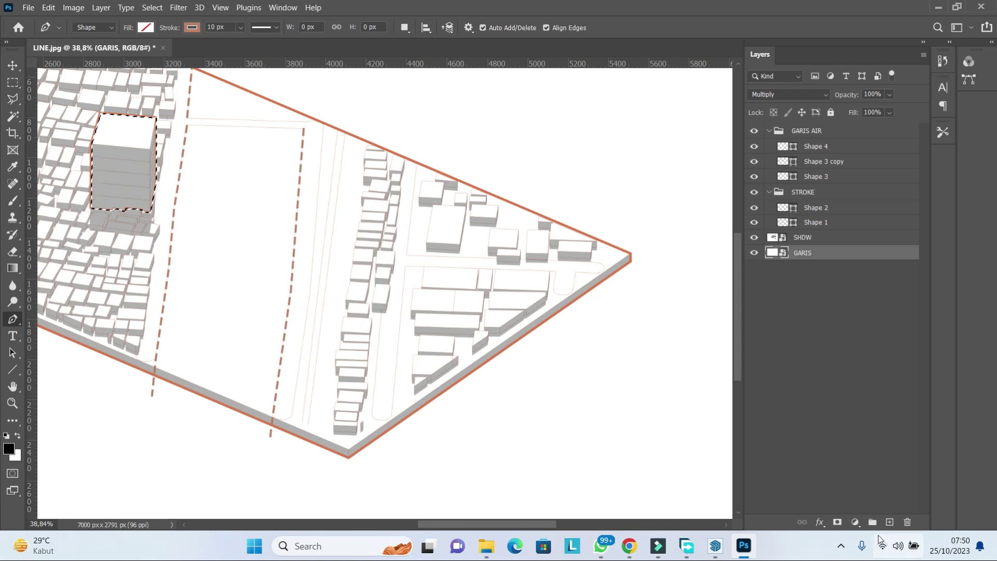
{"action": "left_click", "coordinate": [873, 522]}
{"action": "double_click", "coordinate": [802, 267]}
{"action": "type", "text": "warna"}
{"action": "key", "text": "Return"}
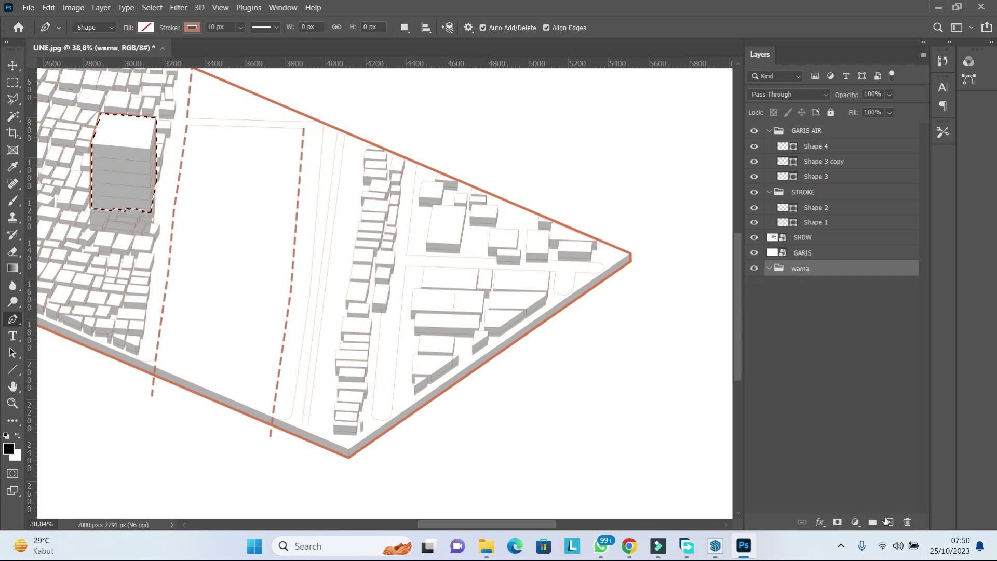
- Add a Solid Color fill layer and set its colour to grey sampled from the canvas
{"action": "left_click", "coordinate": [855, 522]}
{"action": "left_click", "coordinate": [852, 294]}
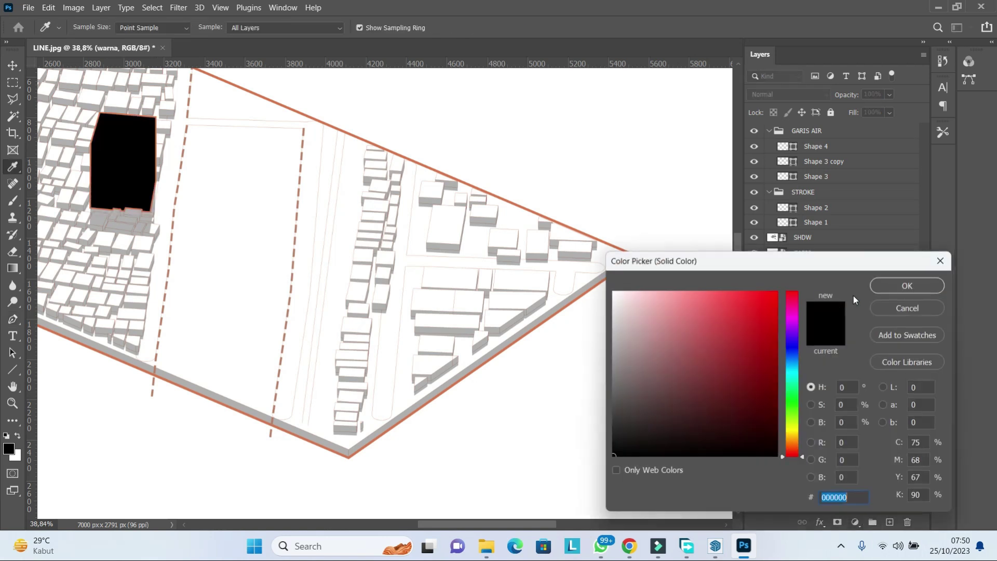
{"action": "mouse_move", "coordinate": [659, 358]}
{"action": "left_mouse_down"}
{"action": "mouse_move", "coordinate": [657, 288]}
{"action": "mouse_move", "coordinate": [649, 347]}
{"action": "left_mouse_up"}
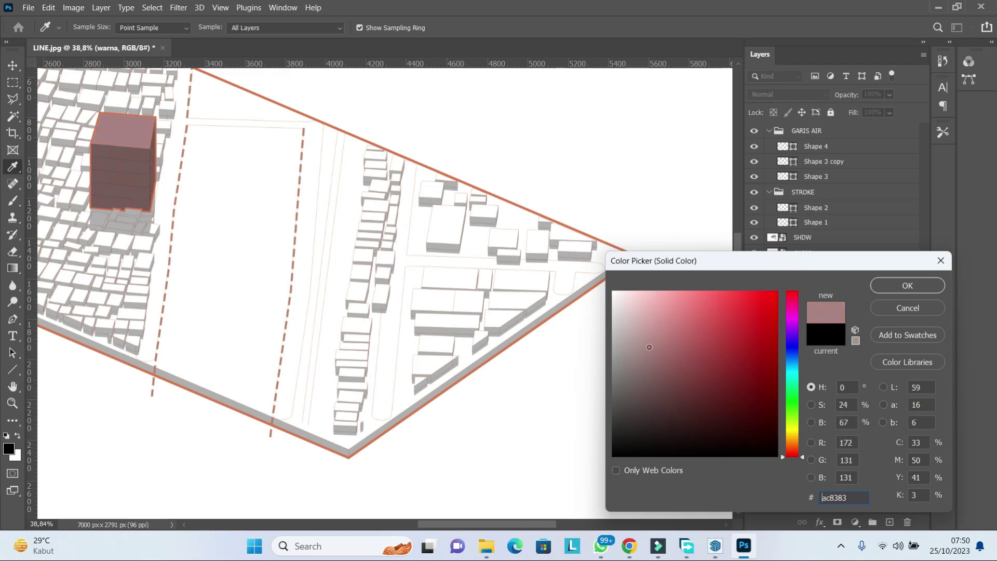
{"action": "left_click", "coordinate": [890, 287]}
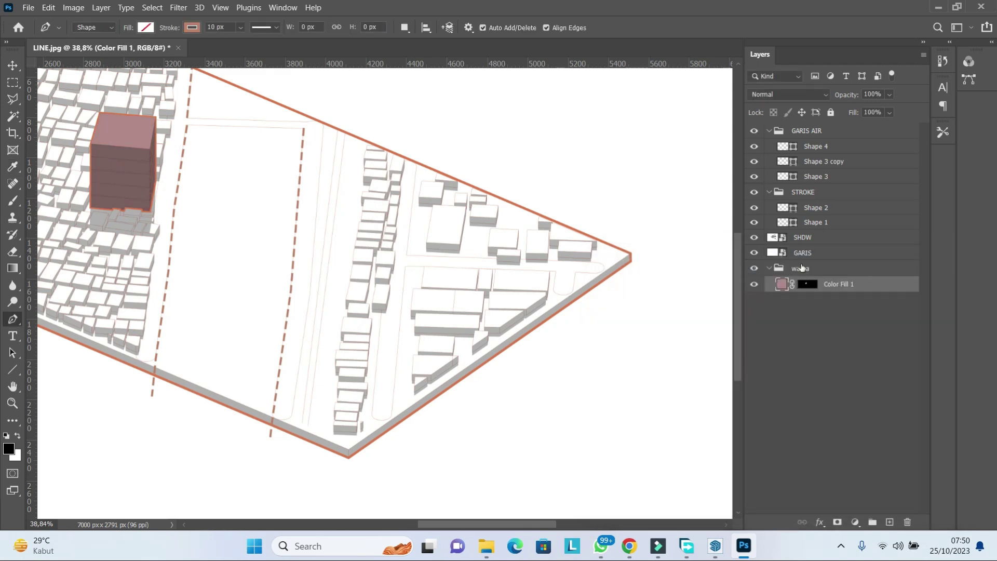
{"action": "scroll", "coordinate": [691, 338], "scroll_direction": "down", "scroll_amount": 1}
{"action": "scroll", "coordinate": [691, 339], "scroll_direction": "down", "scroll_amount": 1}
{"action": "double_click", "coordinate": [782, 284]}
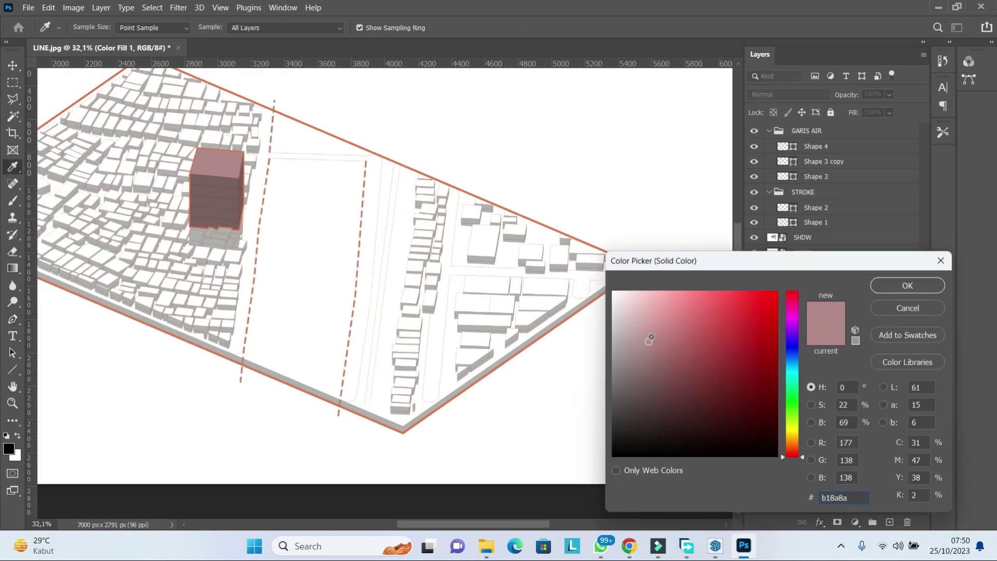
{"action": "left_click", "coordinate": [589, 316]}
{"action": "left_click", "coordinate": [920, 280]}
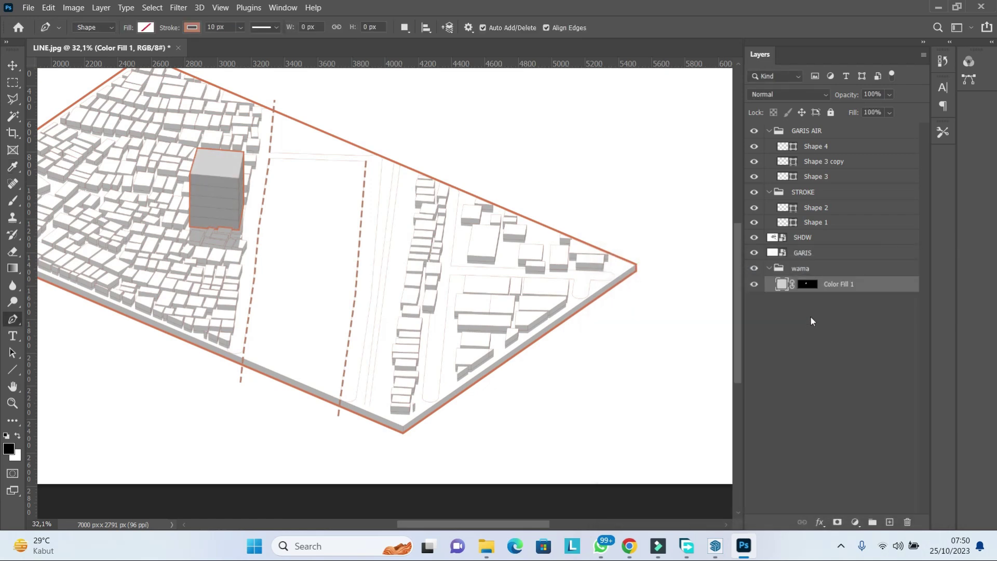
- Duplicate the GARIS layer and clear the layer selection
{"action": "left_click", "coordinate": [810, 253]}
{"action": "left_click", "coordinate": [813, 321]}
{"action": "scroll", "coordinate": [312, 263], "scroll_direction": "down", "scroll_amount": 2}
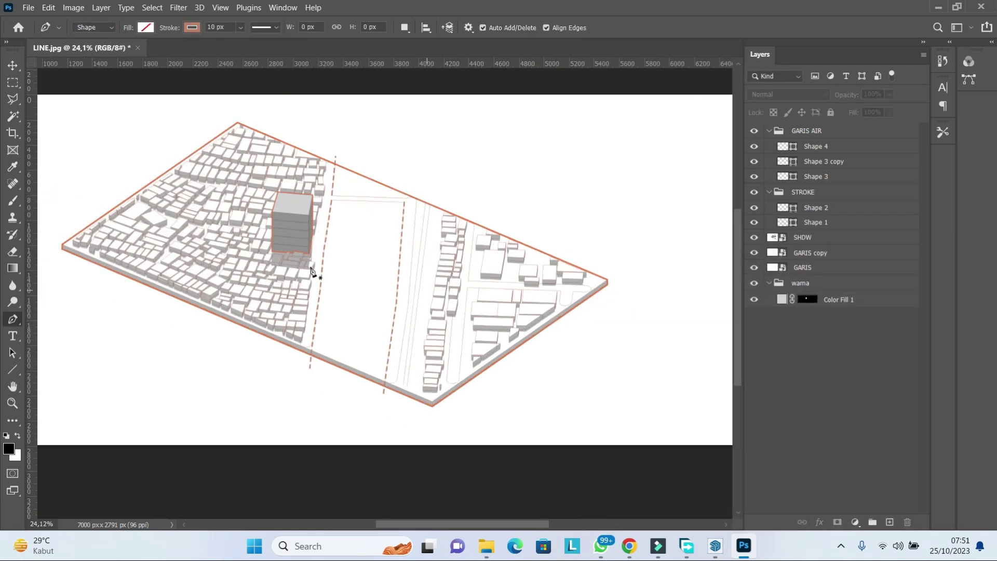
{"action": "scroll", "coordinate": [390, 244], "scroll_direction": "up", "scroll_amount": 3}
{"action": "scroll", "coordinate": [391, 246], "scroll_direction": "down", "scroll_amount": 3}
- Select the empty canal strip by colour and fill it with a light cyan Color Fill layer
{"action": "key", "text": "w"}
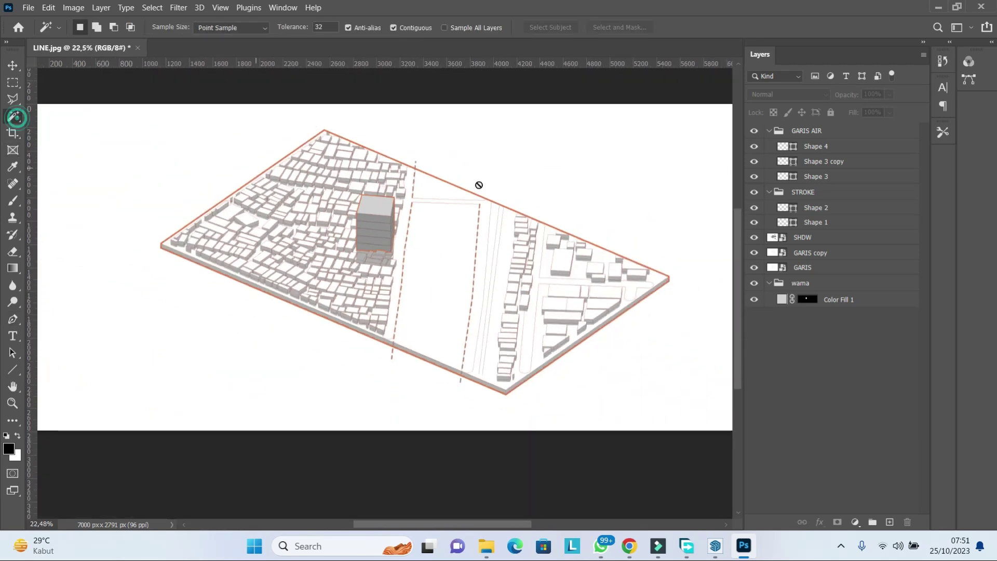
{"action": "left_click", "coordinate": [802, 267]}
{"action": "scroll", "coordinate": [427, 260], "scroll_direction": "up", "scroll_amount": 3}
{"action": "left_click", "coordinate": [441, 256]}
{"action": "left_click", "coordinate": [457, 158], "text": "shift"}
{"action": "left_click", "coordinate": [855, 521]}
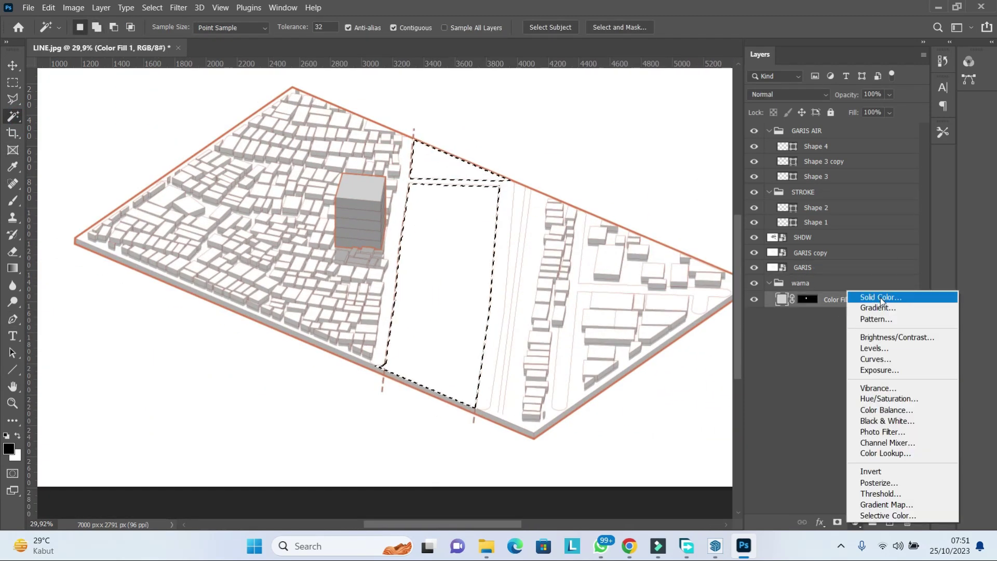
{"action": "left_click", "coordinate": [880, 297]}
{"action": "left_click", "coordinate": [792, 374]}
{"action": "left_click", "coordinate": [641, 291]}
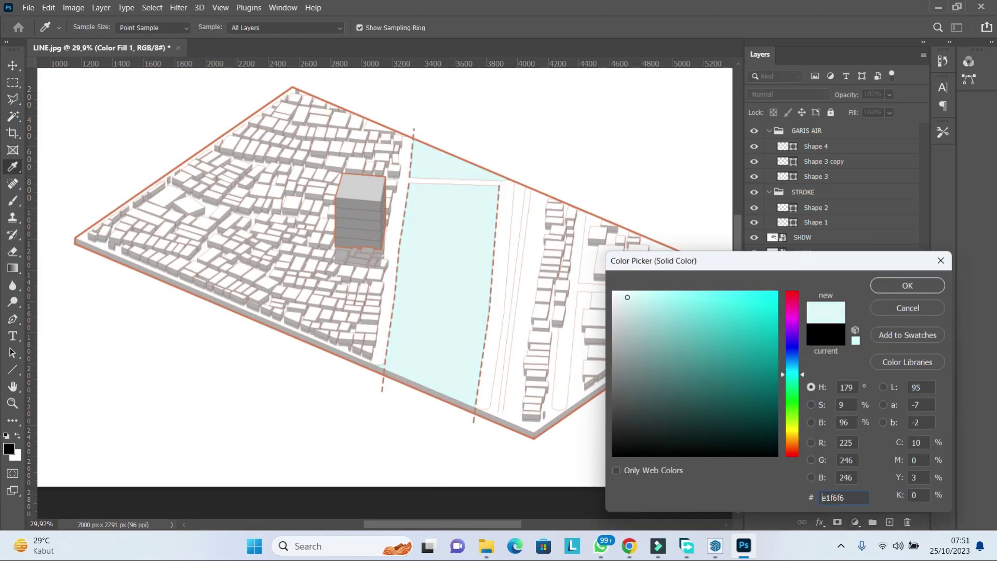
{"action": "left_click", "coordinate": [907, 285]}
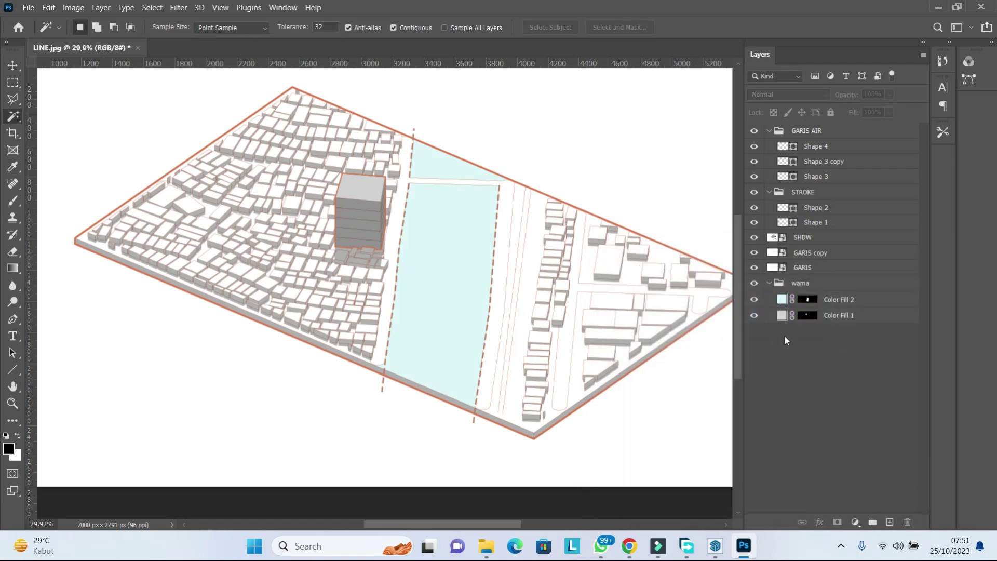
- Add a Pattern Fill of the BARU black grid over the strip at angle -152,9
{"action": "scroll", "coordinate": [731, 335], "scroll_direction": "down", "scroll_amount": 1}
{"action": "left_click", "coordinate": [855, 522]}
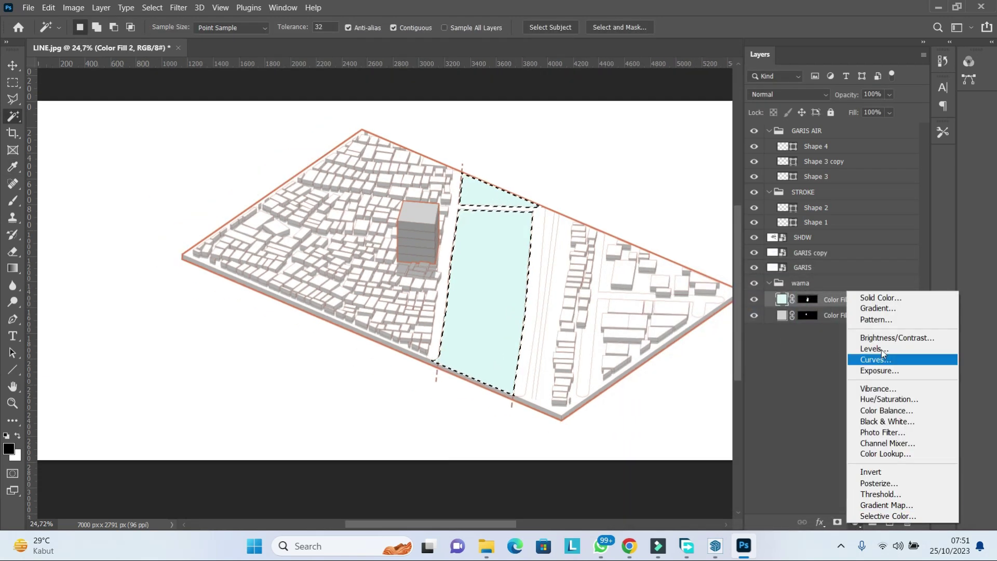
{"action": "left_click", "coordinate": [881, 351]}
{"action": "left_click", "coordinate": [716, 341]}
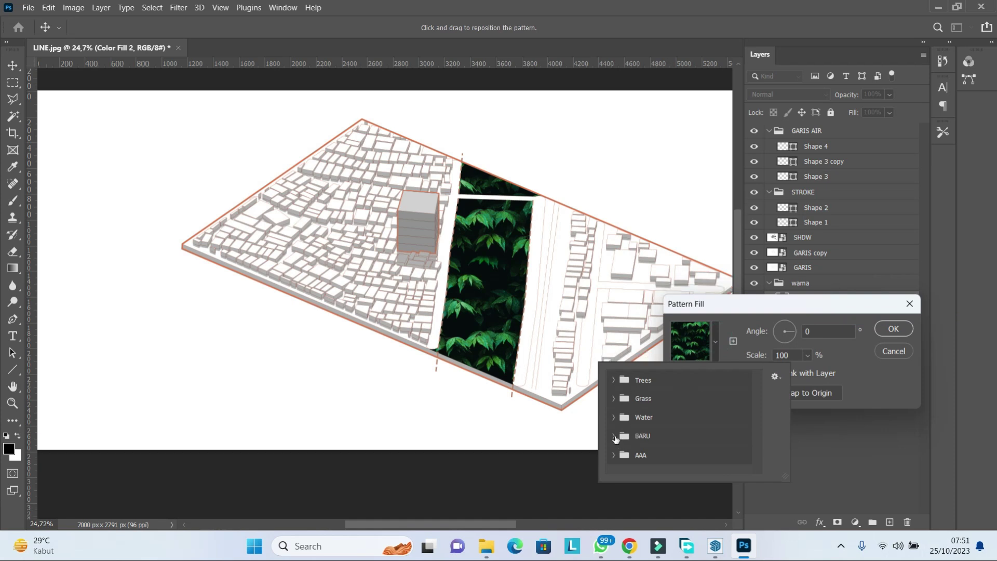
{"action": "left_click", "coordinate": [613, 436]}
{"action": "left_click", "coordinate": [650, 445]}
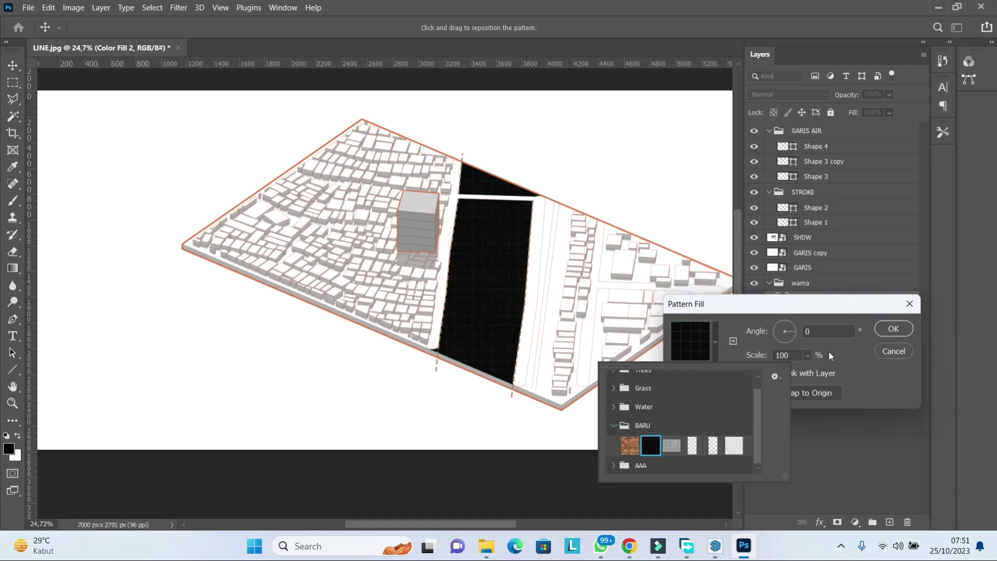
{"action": "left_click", "coordinate": [790, 326]}
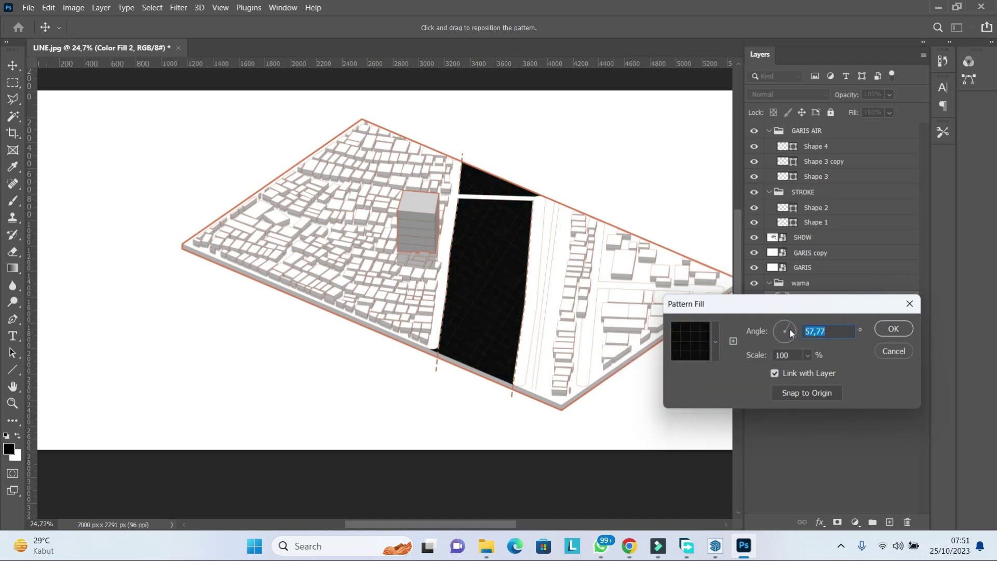
{"action": "left_click", "coordinate": [783, 341]}
{"action": "left_click", "coordinate": [775, 338]}
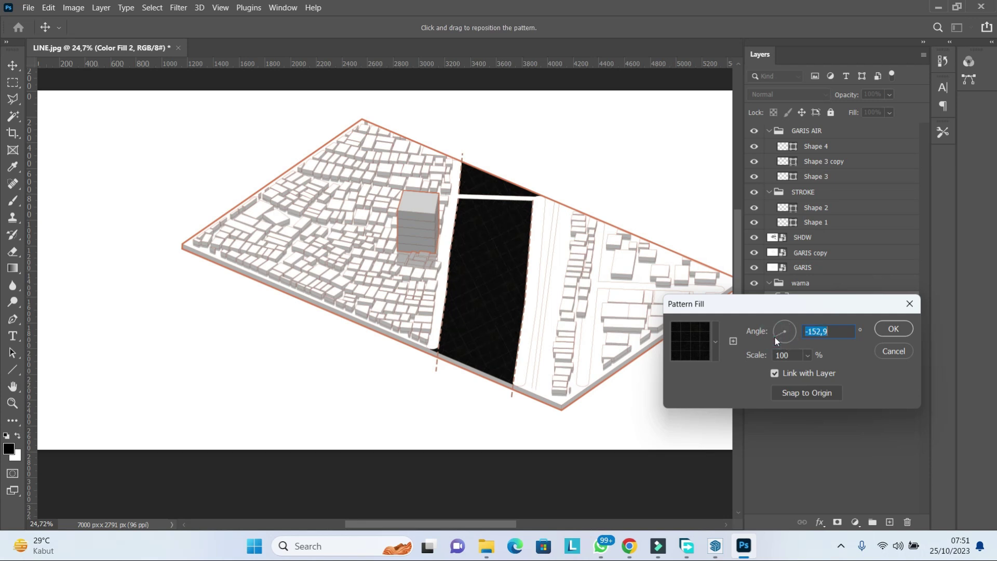
{"action": "left_click", "coordinate": [889, 329]}
- Blend the grid with Linear Dodge (Add) and recolour Color Fill 2 to a darker teal
{"action": "left_click", "coordinate": [809, 94]}
{"action": "left_click", "coordinate": [774, 224]}
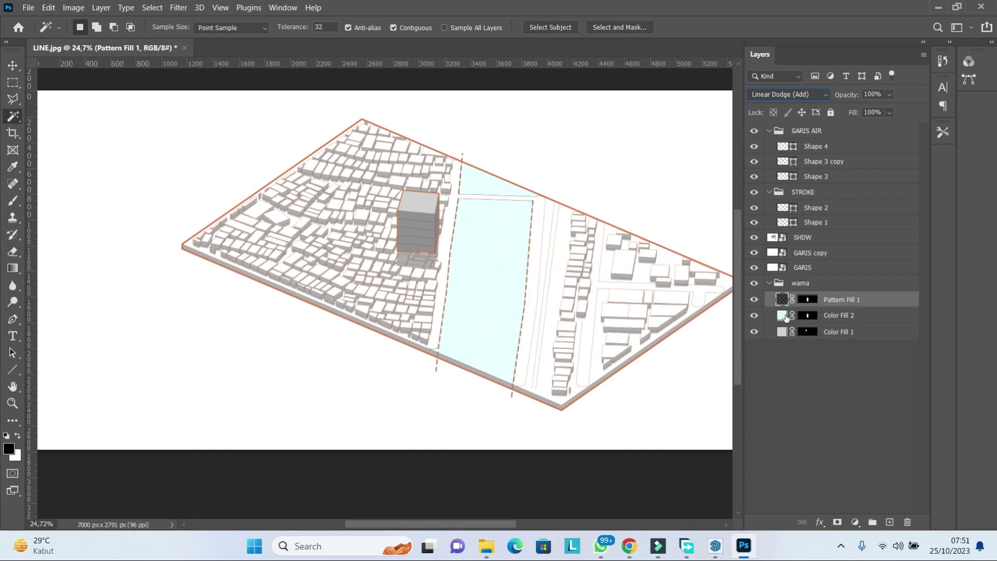
{"action": "double_click", "coordinate": [786, 318]}
{"action": "left_click", "coordinate": [662, 341]}
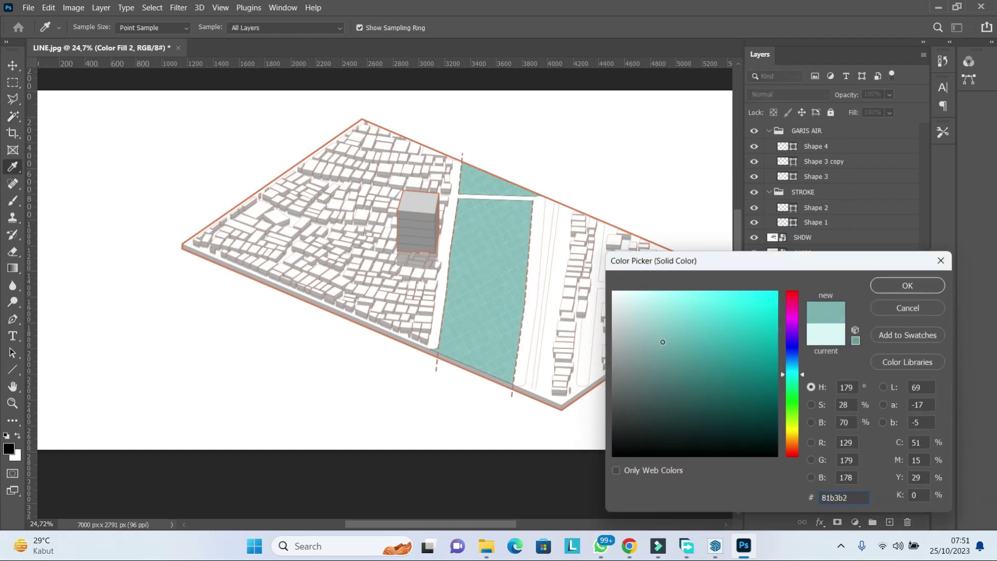
{"action": "left_click_drag", "start_coordinate": [663, 342], "coordinate": [653, 355]}
{"action": "left_click", "coordinate": [908, 285]}
- Give the teal canal fill an Inner Shadow with larger distance and size
{"action": "scroll", "coordinate": [560, 326], "scroll_direction": "up", "scroll_amount": 3}
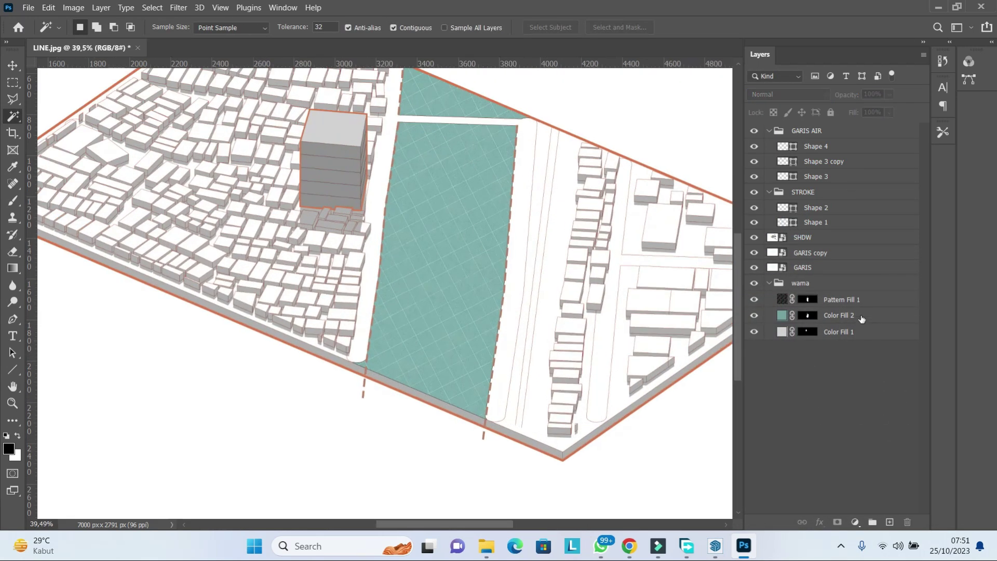
{"action": "key", "text": "w"}
{"action": "left_click", "coordinate": [821, 522]}
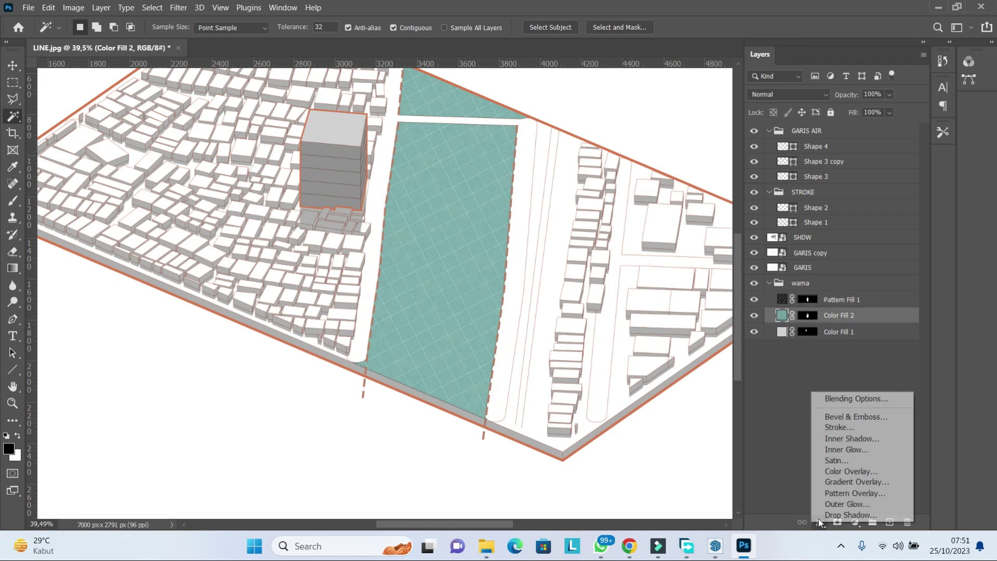
{"action": "left_click", "coordinate": [858, 438]}
{"action": "left_click_drag", "start_coordinate": [704, 321], "coordinate": [711, 349]}
{"action": "left_click", "coordinate": [930, 239]}
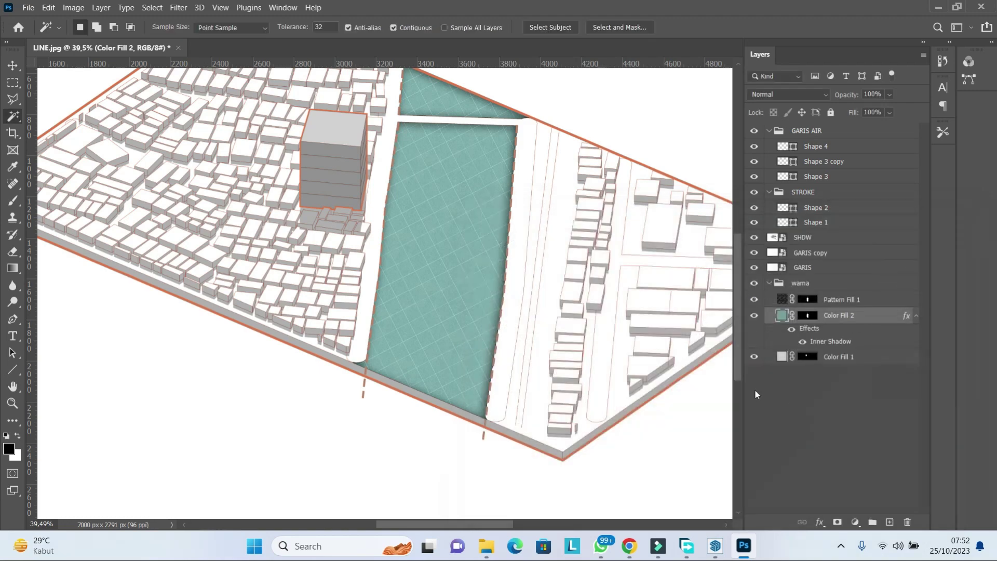
- Zoom in and out to review the whole site, cancelling a stray crop frame
{"action": "scroll", "coordinate": [507, 312], "scroll_direction": "down", "scroll_amount": 3}
{"action": "scroll", "coordinate": [423, 308], "scroll_direction": "up", "scroll_amount": 3}
{"action": "scroll", "coordinate": [423, 308], "scroll_direction": "up", "scroll_amount": 2}
{"action": "scroll", "coordinate": [383, 332], "scroll_direction": "down", "scroll_amount": 4}
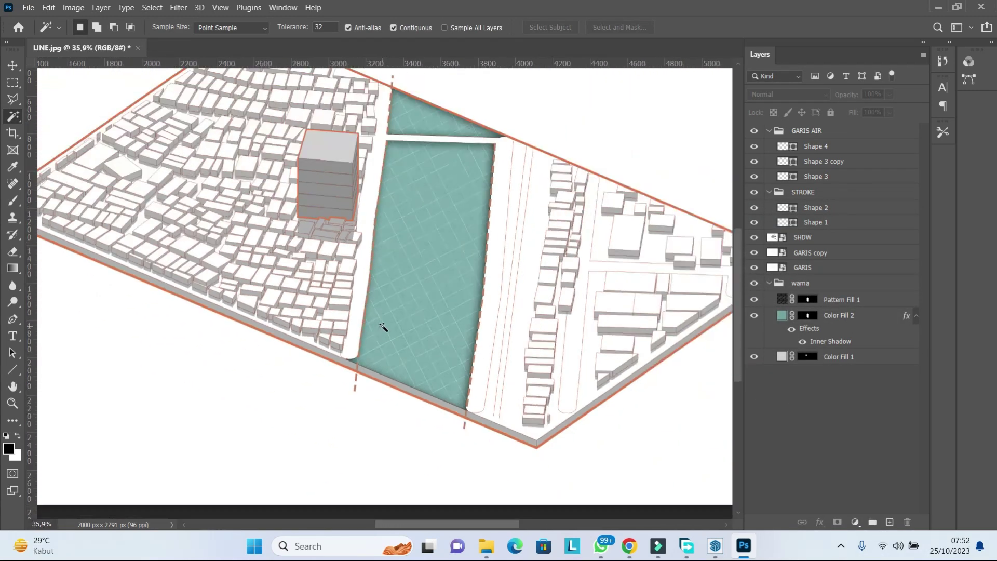
{"action": "scroll", "coordinate": [382, 333], "scroll_direction": "down", "scroll_amount": 2}
{"action": "scroll", "coordinate": [415, 337], "scroll_direction": "down", "scroll_amount": 1}
{"action": "scroll", "coordinate": [415, 337], "scroll_direction": "up", "scroll_amount": 1}
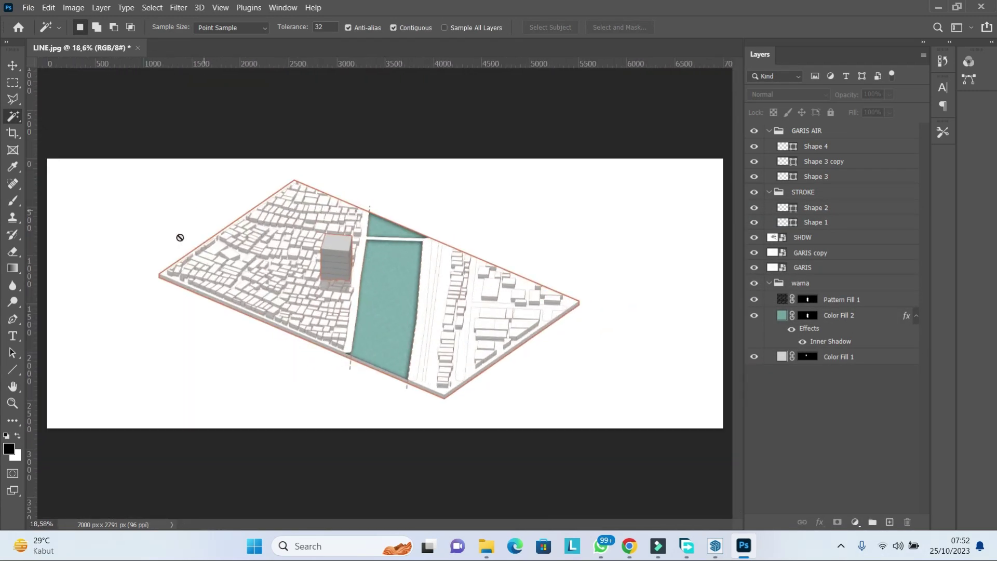
{"action": "left_click", "coordinate": [13, 65]}
{"action": "scroll", "coordinate": [384, 292], "scroll_direction": "down", "scroll_amount": 2}
{"action": "key", "text": "c"}
{"action": "scroll", "coordinate": [272, 182], "scroll_direction": "down", "scroll_amount": 1}
{"action": "scroll", "coordinate": [313, 197], "scroll_direction": "down", "scroll_amount": 1}
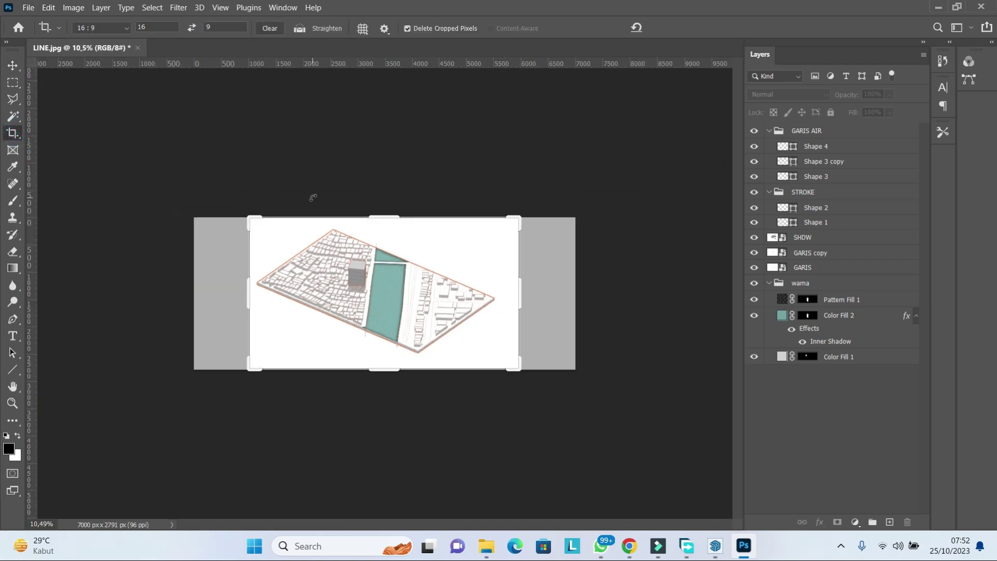
{"action": "left_click", "coordinate": [12, 65]}
{"action": "scroll", "coordinate": [357, 278], "scroll_direction": "up", "scroll_amount": 4}
{"action": "scroll", "coordinate": [363, 281], "scroll_direction": "up", "scroll_amount": 2}
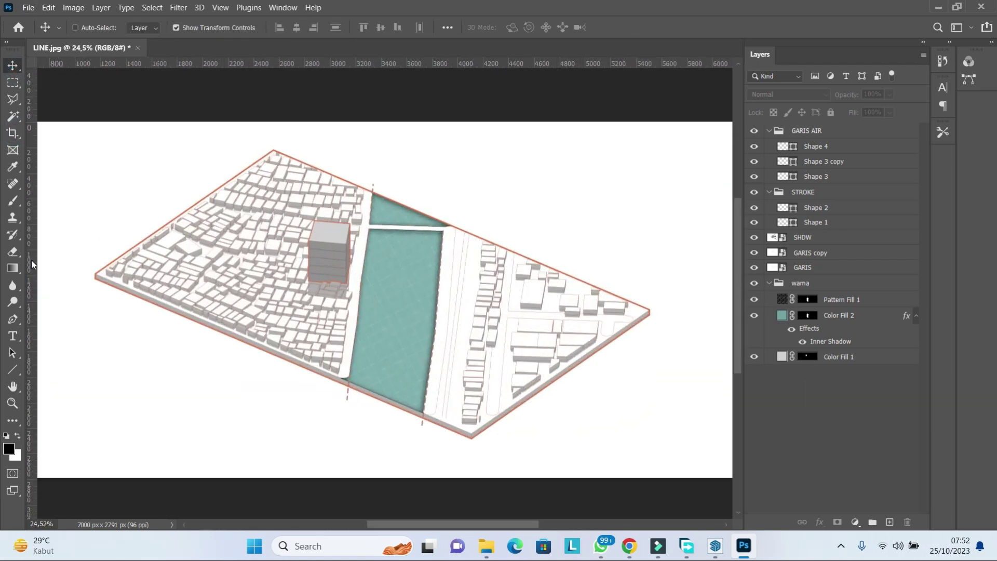
{"action": "left_click", "coordinate": [15, 327]}
{"action": "scroll", "coordinate": [326, 244], "scroll_direction": "up", "scroll_amount": 2}
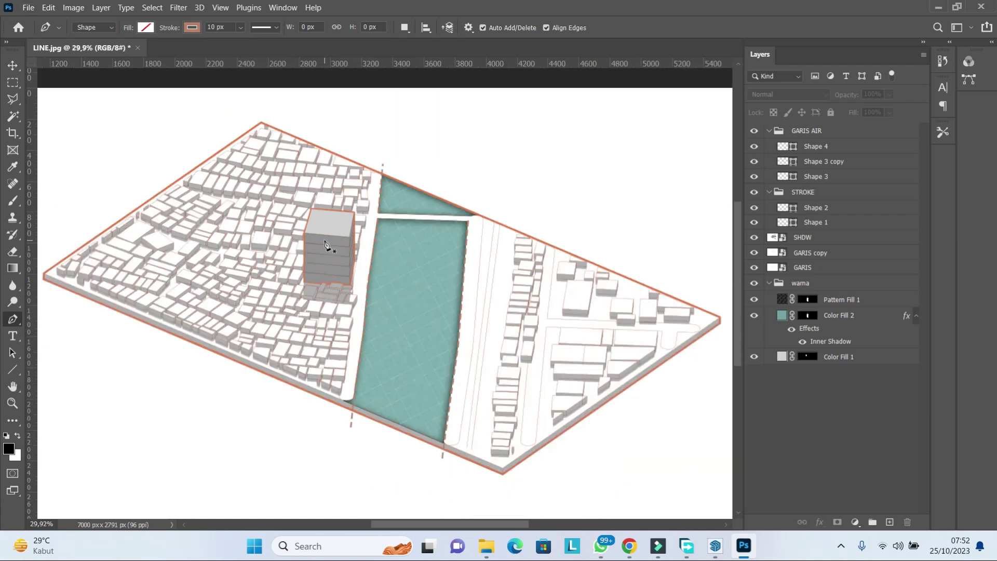
- Group the SHDW, GARIS copy and GARIS layers into a new group named ORIENTASI
{"action": "right_click", "coordinate": [17, 371]}
{"action": "left_click", "coordinate": [67, 430]}
{"action": "left_click", "coordinate": [769, 130]}
{"action": "left_click", "coordinate": [769, 146]}
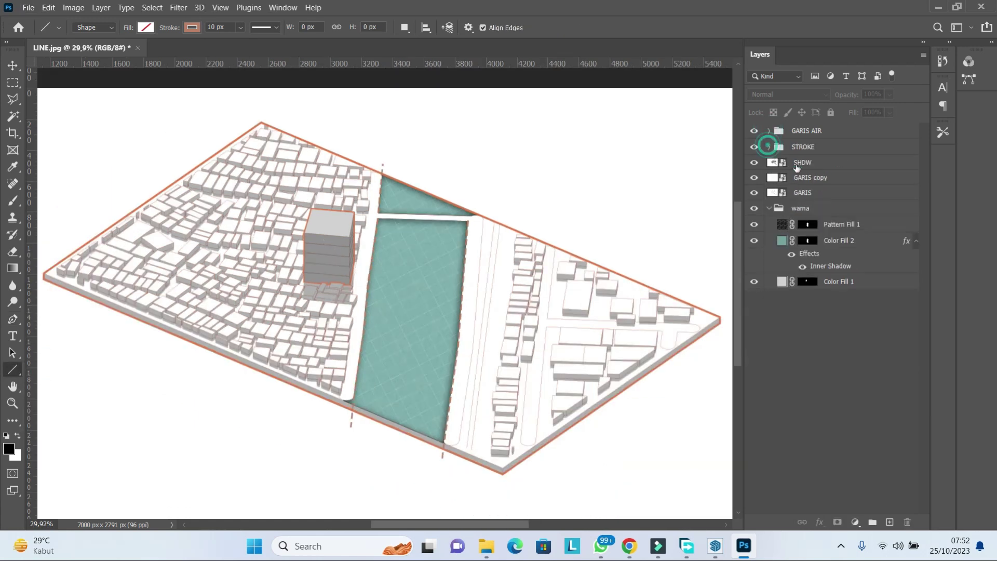
{"action": "left_click", "coordinate": [821, 164]}
{"action": "left_click", "coordinate": [821, 186], "text": "shift"}
{"action": "left_click_drag", "start_coordinate": [821, 186], "coordinate": [872, 522]}
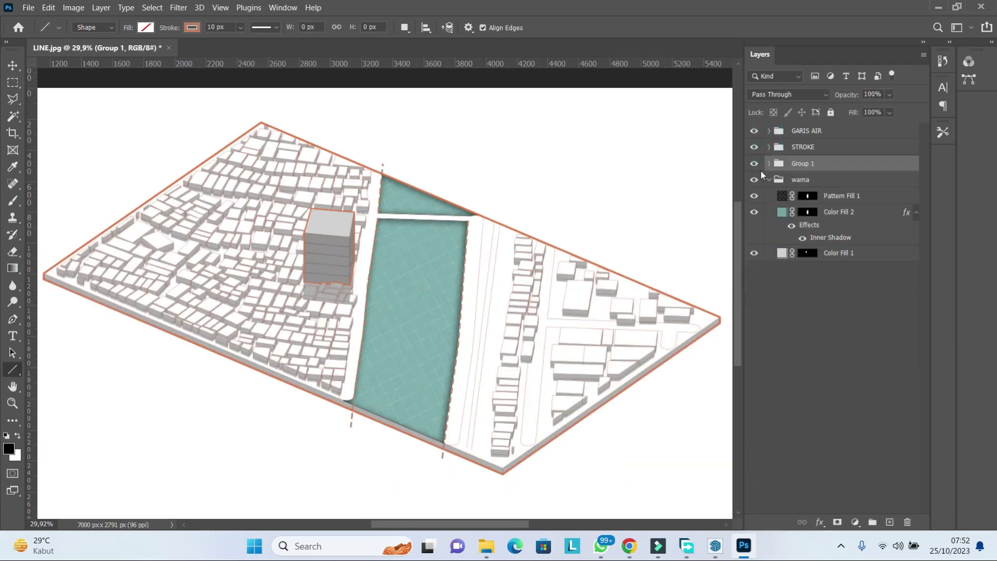
{"action": "left_click", "coordinate": [770, 179]}
{"action": "key", "text": "alt+period"}
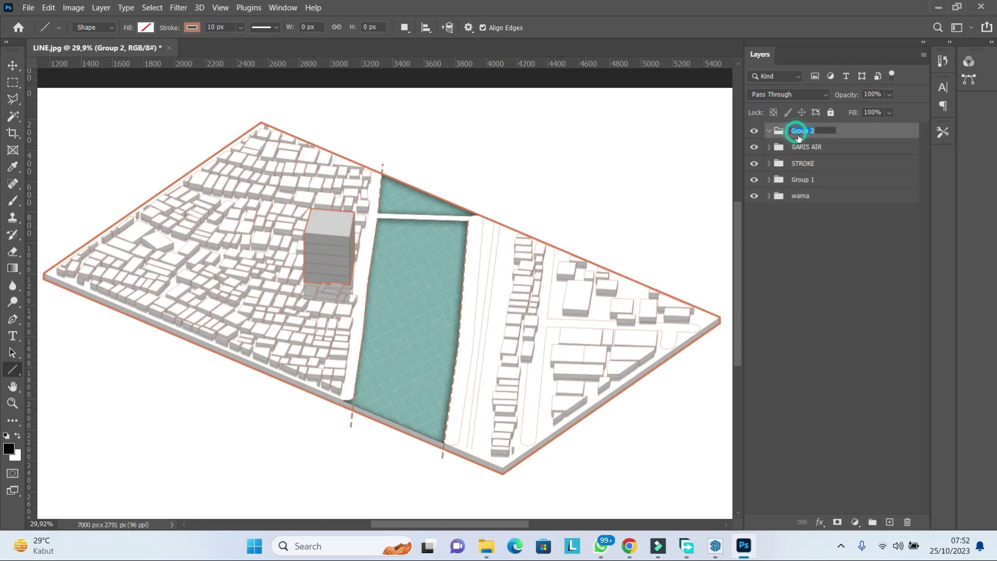
{"action": "key", "text": "BackSpace"}
{"action": "key", "text": "Caps_Lock"}
{"action": "type", "text": "ORIENTASI"}
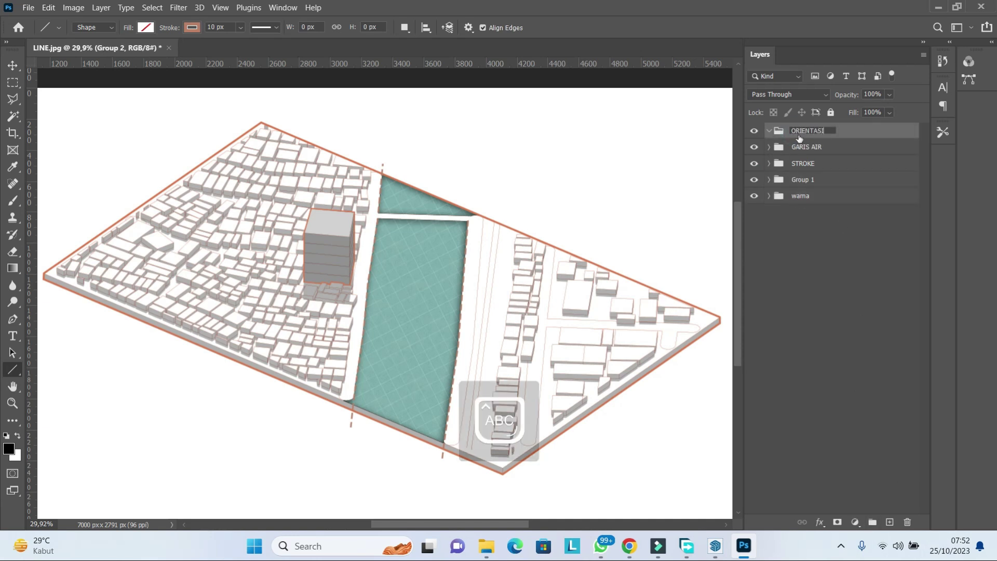
{"action": "key", "text": "Return"}
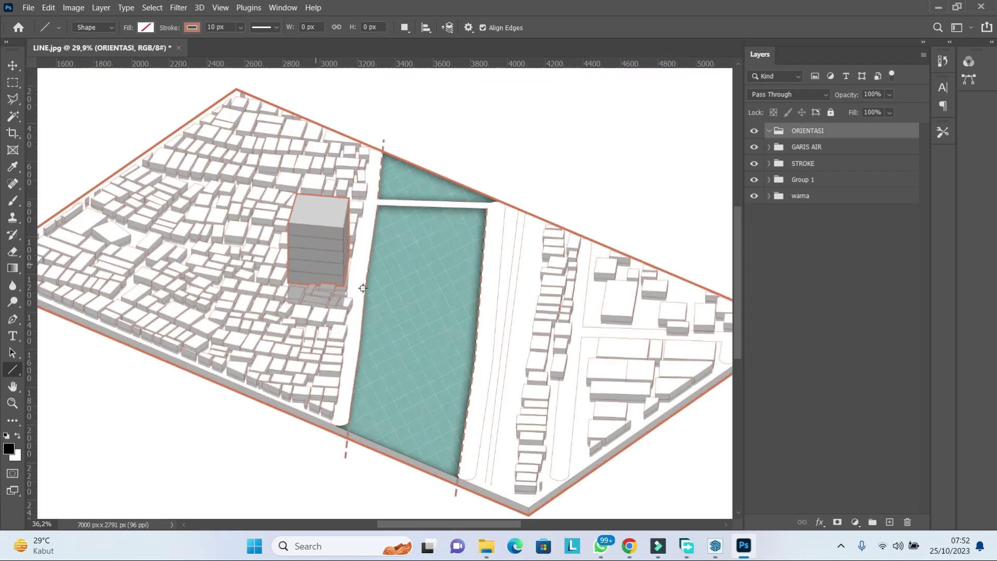
- Draw a test line with a red fill and no stroke, then delete it
{"action": "scroll", "coordinate": [432, 281], "scroll_direction": "up", "scroll_amount": 5}
{"action": "left_click_drag", "start_coordinate": [352, 280], "coordinate": [353, 271]}
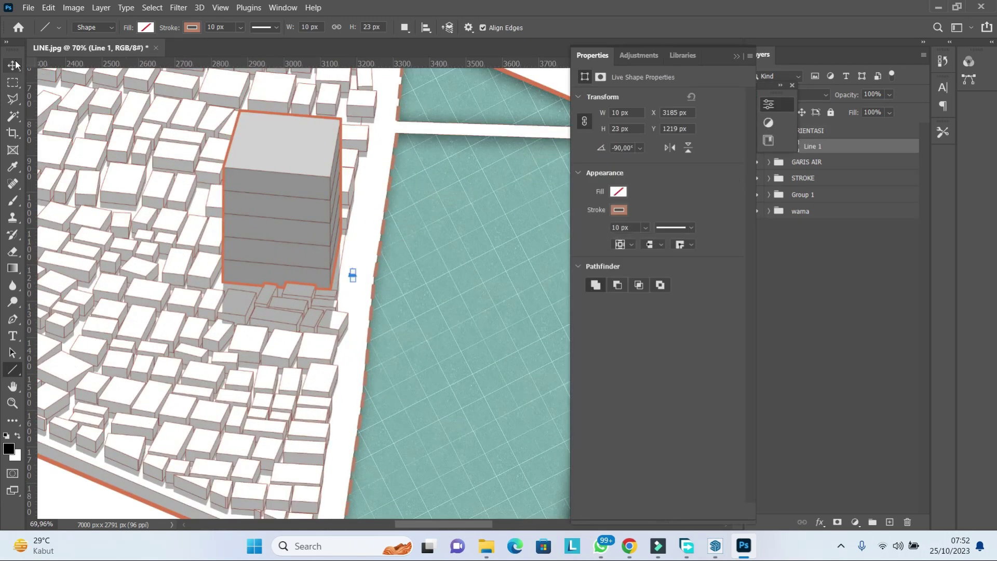
{"action": "left_click", "coordinate": [192, 28]}
{"action": "left_click", "coordinate": [116, 52]}
{"action": "left_click", "coordinate": [145, 28]}
{"action": "left_click", "coordinate": [226, 52]}
{"action": "left_click", "coordinate": [729, 322]}
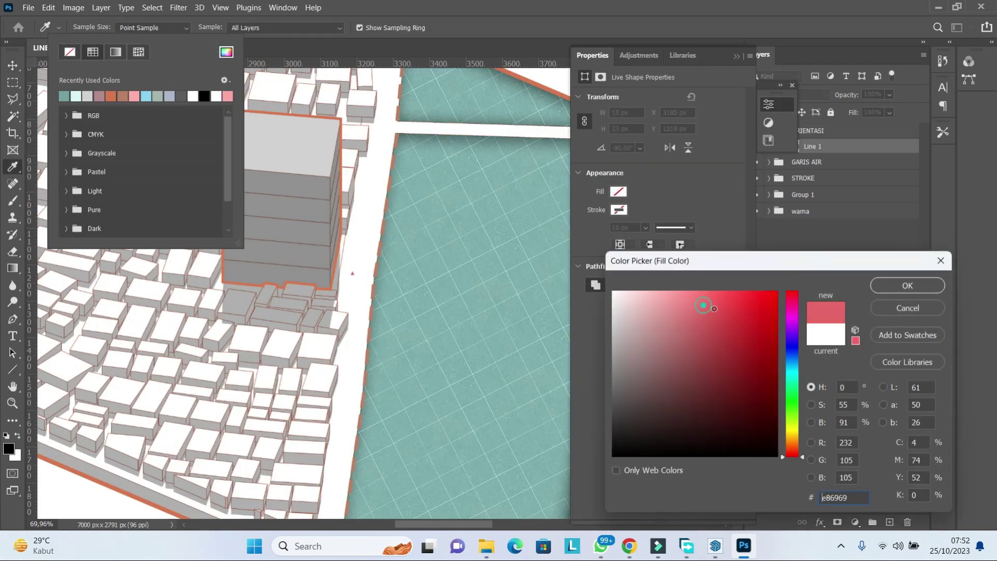
{"action": "left_click", "coordinate": [881, 289]}
{"action": "key", "text": "Escape"}
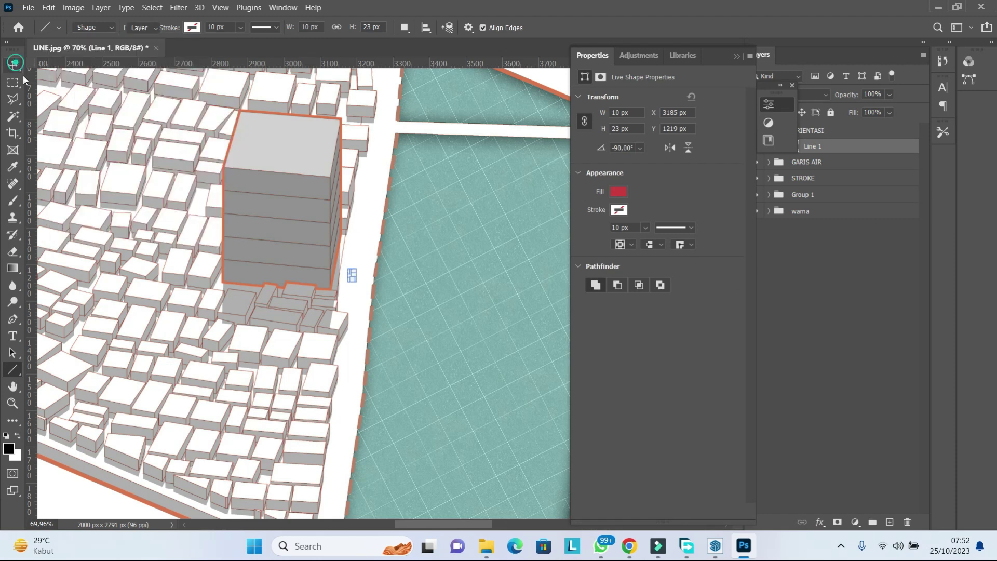
{"action": "key", "text": "v"}
{"action": "key", "text": "ctrl+t"}
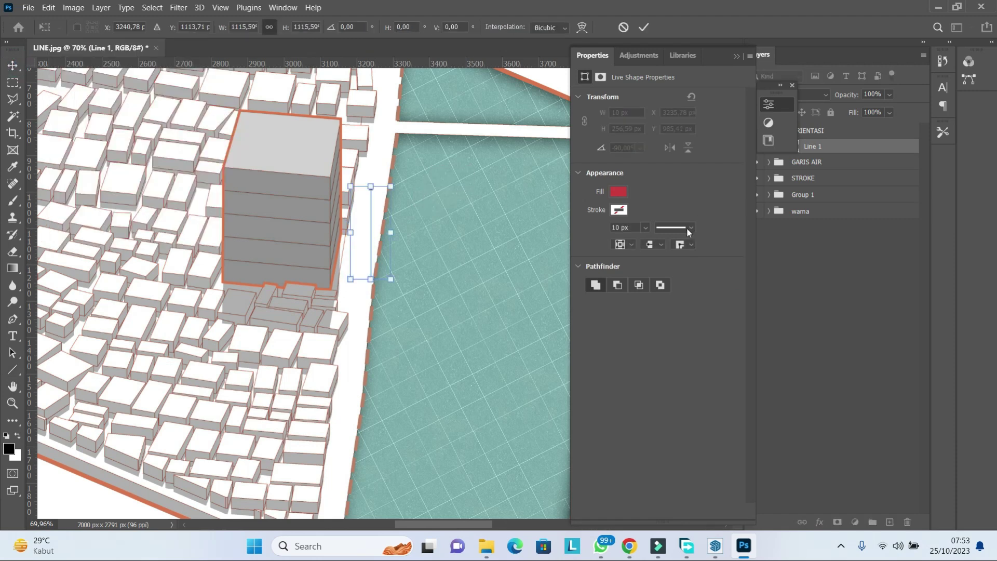
{"action": "left_click", "coordinate": [645, 28]}
{"action": "key", "text": "Delete"}
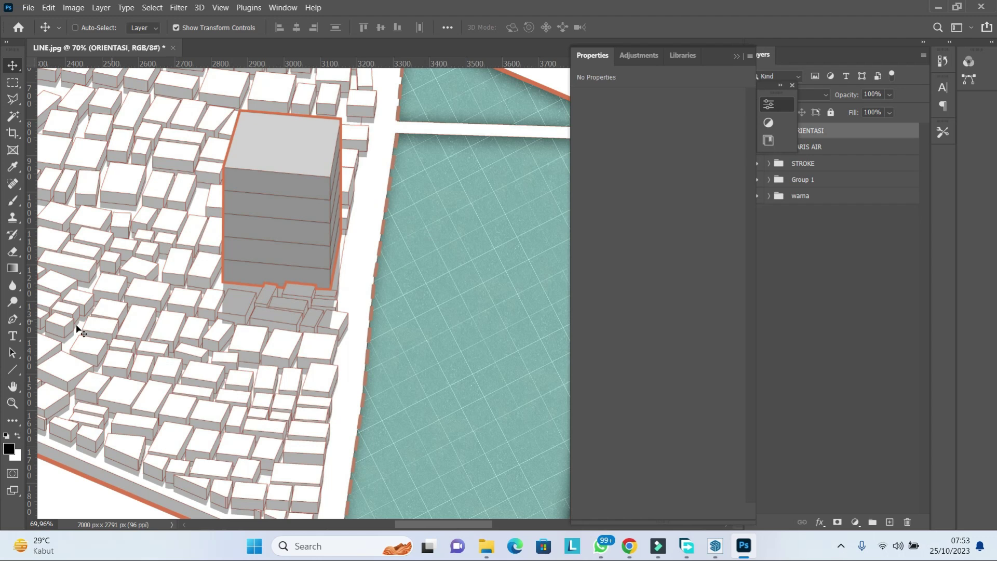
- Draw a red upward arrow line with arrowhead size 3 beside the tall building
{"action": "left_click", "coordinate": [13, 369]}
{"action": "left_click", "coordinate": [469, 28]}
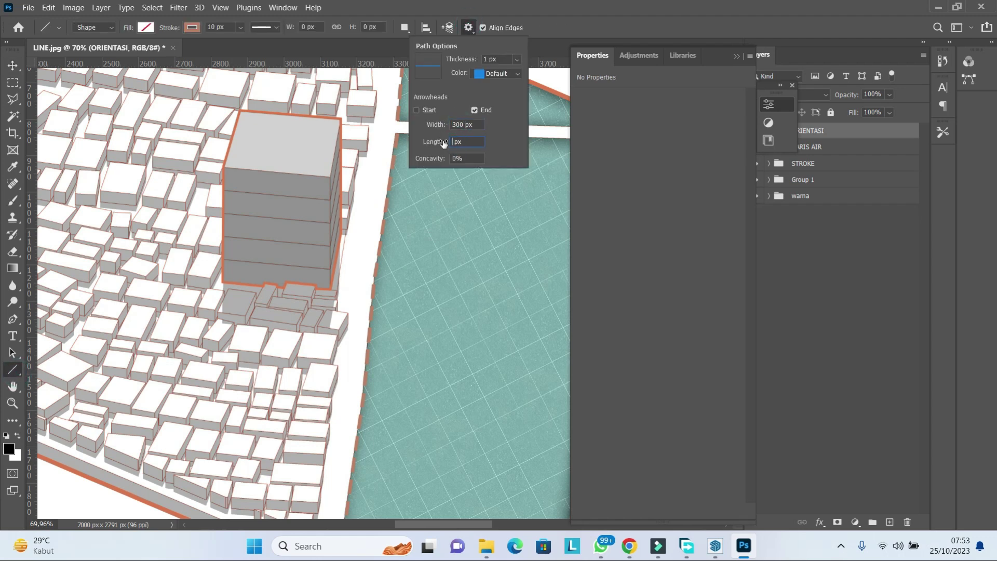
{"action": "type", "text": "300"}
{"action": "left_click", "coordinate": [600, 161]}
{"action": "left_click", "coordinate": [193, 28]}
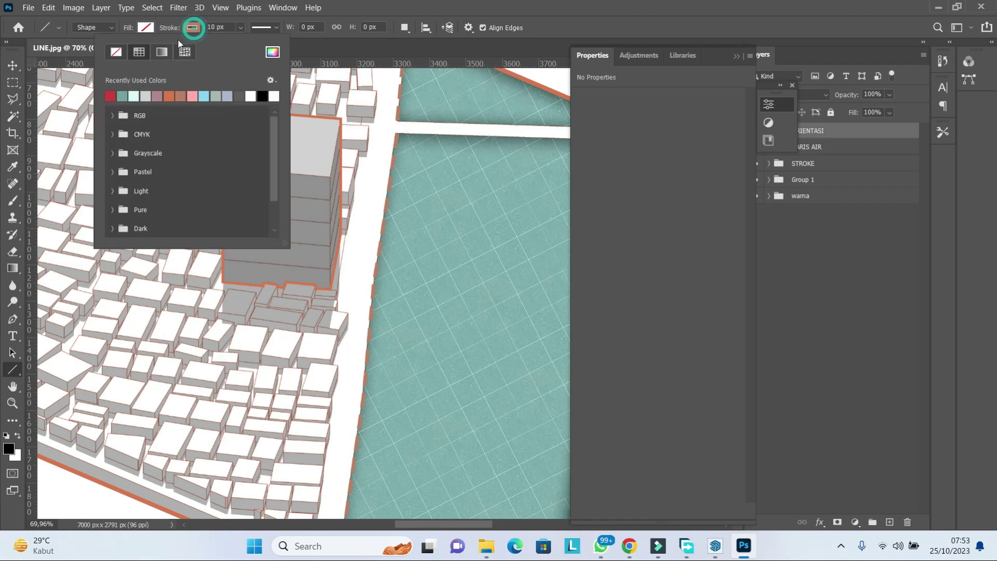
{"action": "left_click", "coordinate": [147, 28]}
{"action": "left_click", "coordinate": [69, 88]}
{"action": "scroll", "coordinate": [367, 256], "scroll_direction": "up", "scroll_amount": 3}
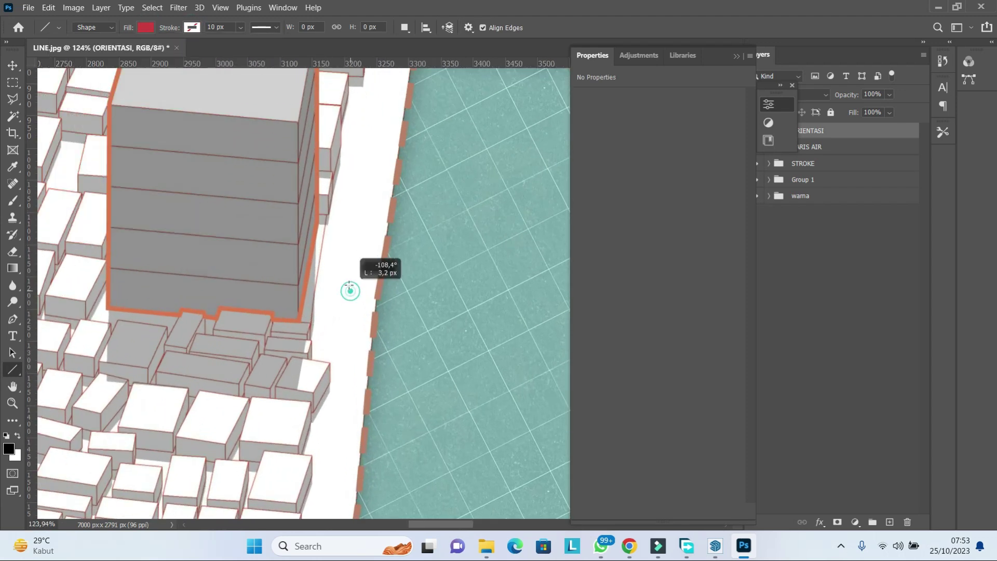
{"action": "left_click_drag", "start_coordinate": [345, 289], "coordinate": [353, 52]}
{"action": "left_click", "coordinate": [619, 210]}
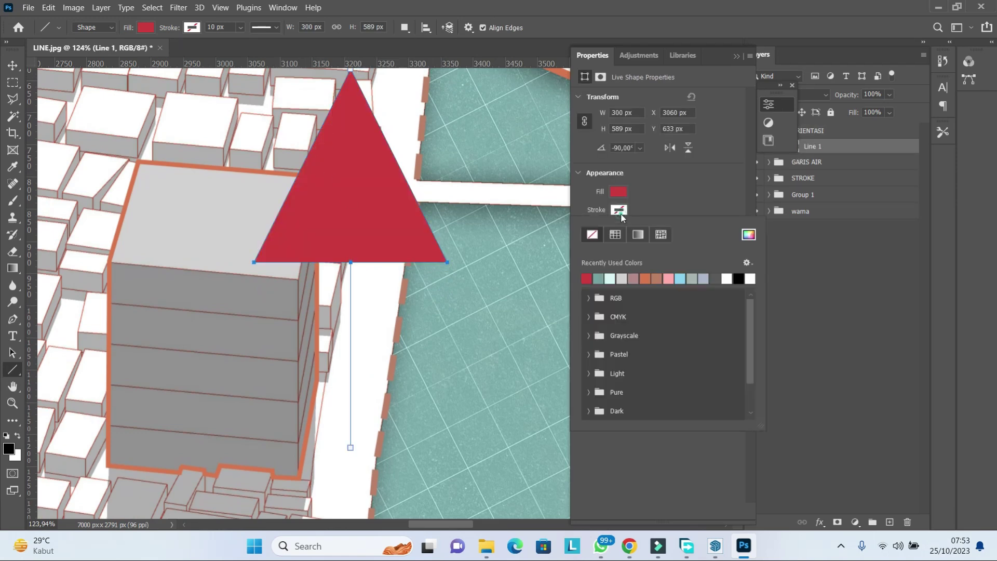
{"action": "left_click", "coordinate": [588, 279]}
- Narrow, rotate and shrink the red arrow, moving it toward the lower site edge
{"action": "key", "text": "v"}
{"action": "scroll", "coordinate": [204, 173], "scroll_direction": "down", "scroll_amount": 3}
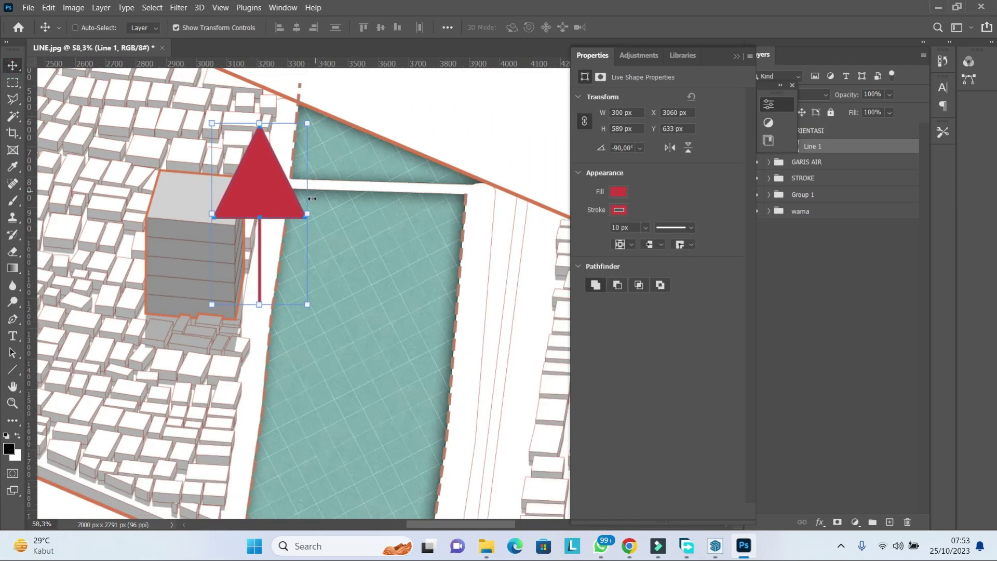
{"action": "left_click_drag", "start_coordinate": [312, 199], "coordinate": [279, 200]}
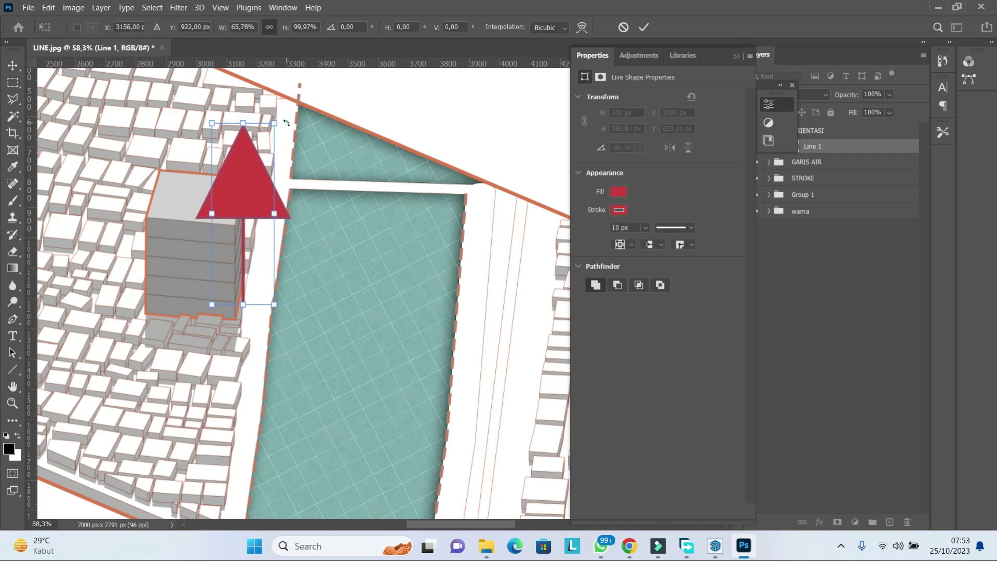
{"action": "mouse_move", "coordinate": [286, 122]}
{"action": "left_mouse_down"}
{"action": "mouse_move", "coordinate": [319, 278]}
{"action": "mouse_move", "coordinate": [286, 231]}
{"action": "left_mouse_up"}
{"action": "left_click_drag", "start_coordinate": [170, 187], "coordinate": [149, 174]}
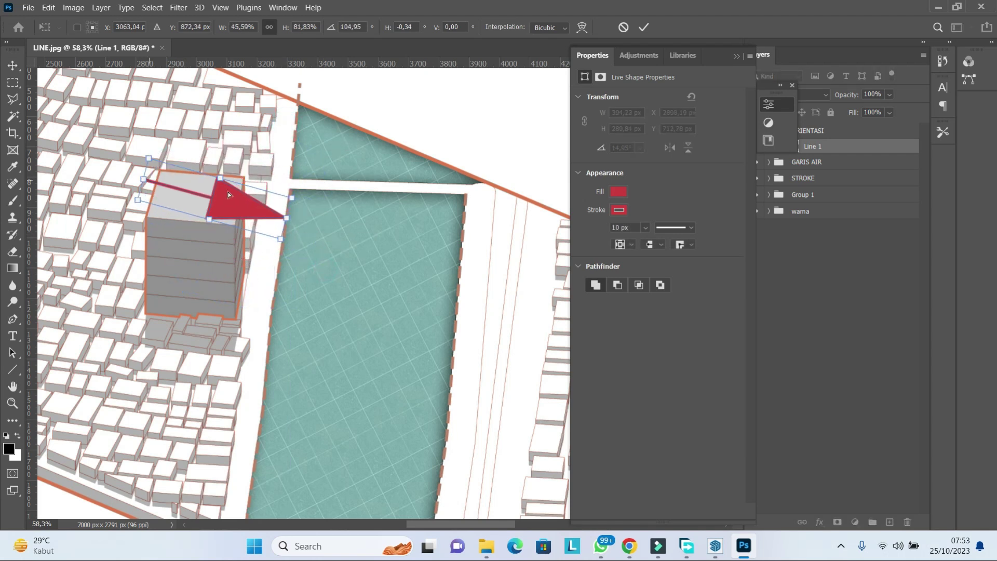
{"action": "mouse_move", "coordinate": [229, 194]}
{"action": "left_mouse_down"}
{"action": "mouse_move", "coordinate": [296, 323]}
{"action": "mouse_move", "coordinate": [464, 467]}
{"action": "left_mouse_up"}
{"action": "scroll", "coordinate": [441, 441], "scroll_direction": "up", "scroll_amount": 5}
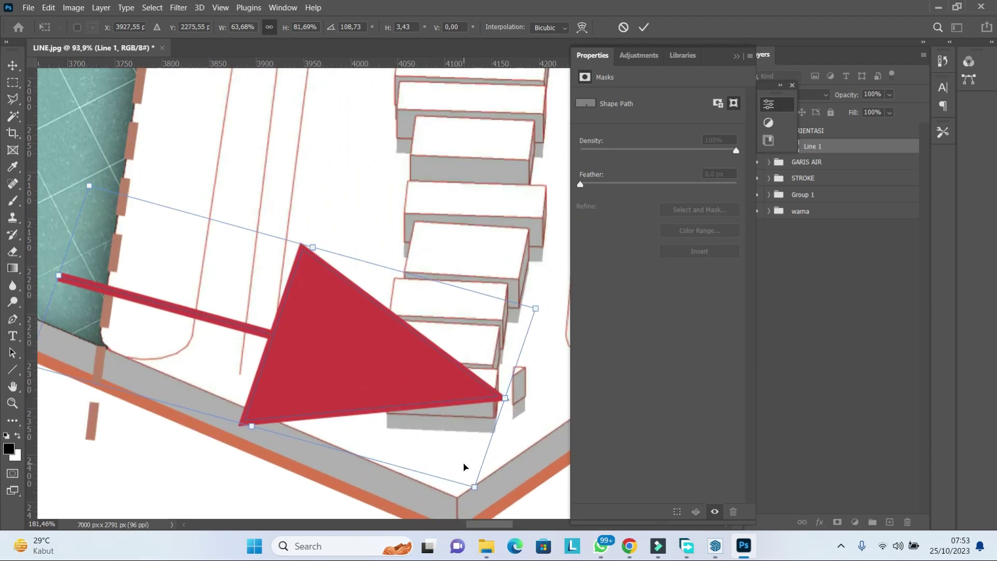
{"action": "scroll", "coordinate": [452, 468], "scroll_direction": "down", "scroll_amount": 2}
{"action": "mouse_move", "coordinate": [464, 466]}
{"action": "left_mouse_down"}
{"action": "mouse_move", "coordinate": [425, 342]}
{"action": "mouse_move", "coordinate": [409, 339]}
{"action": "left_mouse_up"}
{"action": "left_click_drag", "start_coordinate": [203, 337], "coordinate": [233, 301]}
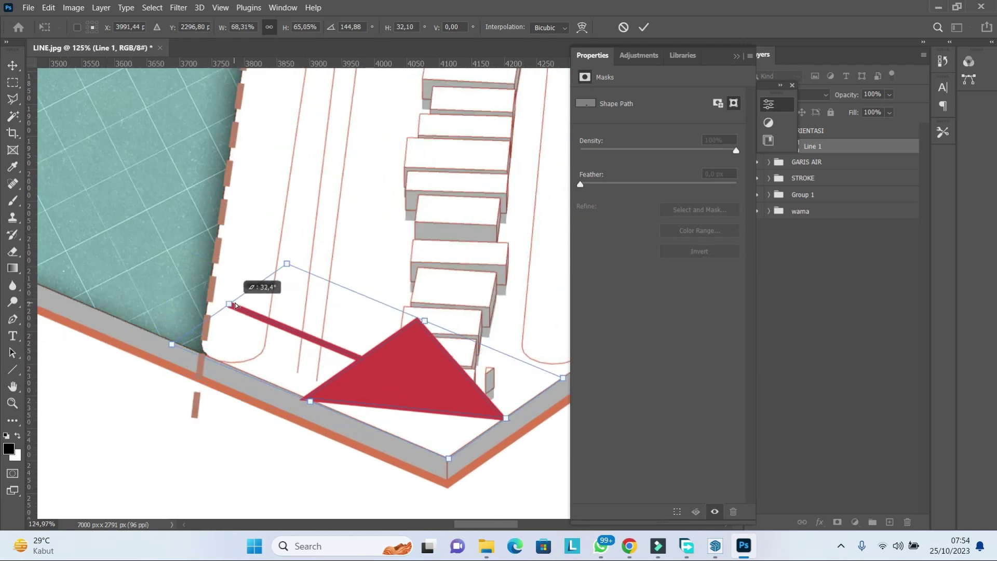
{"action": "key", "text": "Return"}
- Move the arrow up into the canal and commit its transformation
{"action": "scroll", "coordinate": [463, 174], "scroll_direction": "down", "scroll_amount": 3}
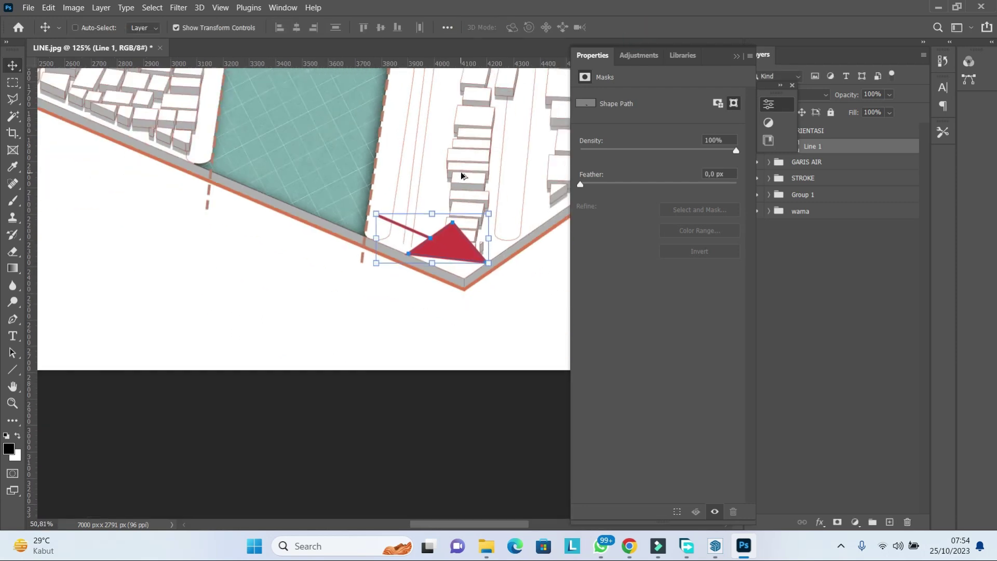
{"action": "scroll", "coordinate": [463, 174], "scroll_direction": "down", "scroll_amount": 2}
{"action": "key", "text": "ctrl+t"}
{"action": "mouse_move", "coordinate": [457, 281]}
{"action": "left_mouse_down"}
{"action": "mouse_move", "coordinate": [438, 286]}
{"action": "mouse_move", "coordinate": [339, 177]}
{"action": "left_mouse_up"}
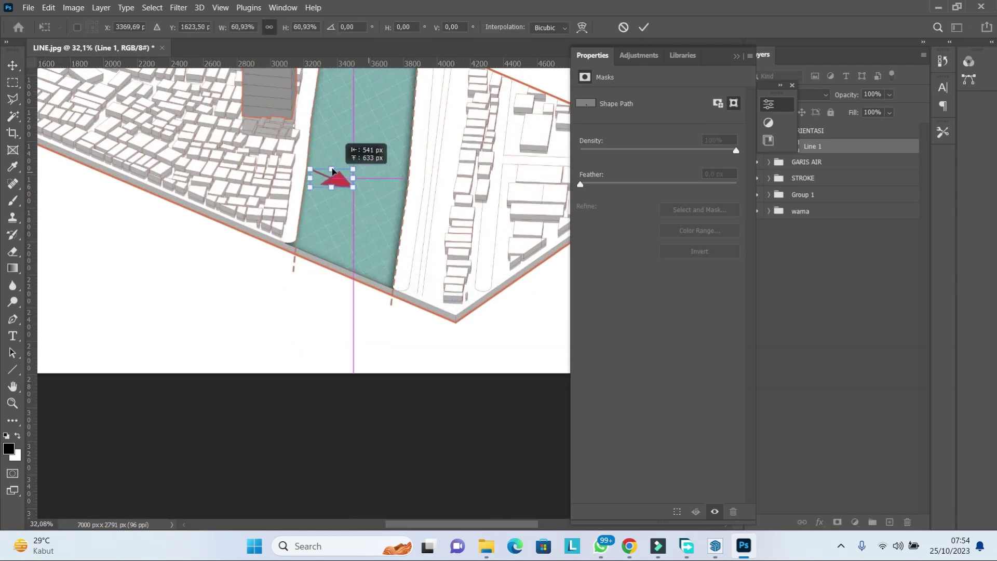
{"action": "scroll", "coordinate": [386, 173], "scroll_direction": "up", "scroll_amount": 2}
{"action": "scroll", "coordinate": [386, 173], "scroll_direction": "down", "scroll_amount": 1}
{"action": "key", "text": "Return"}
- Place rotated copies of the arrow above the first one
{"action": "scroll", "coordinate": [385, 172], "scroll_direction": "up", "scroll_amount": 3}
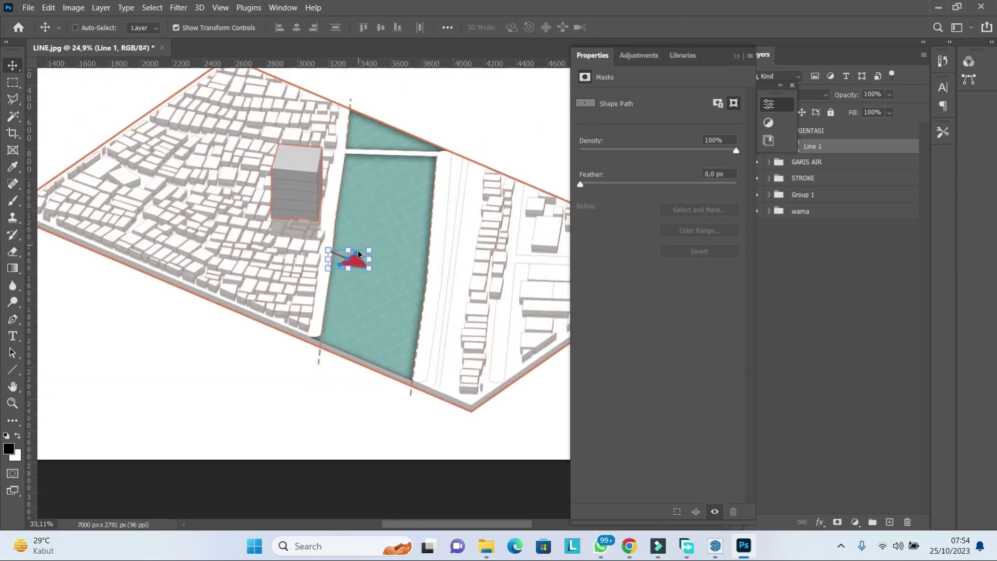
{"action": "left_click_drag", "start_coordinate": [361, 285], "coordinate": [371, 199]}
{"action": "scroll", "coordinate": [364, 208], "scroll_direction": "up", "scroll_amount": 1}
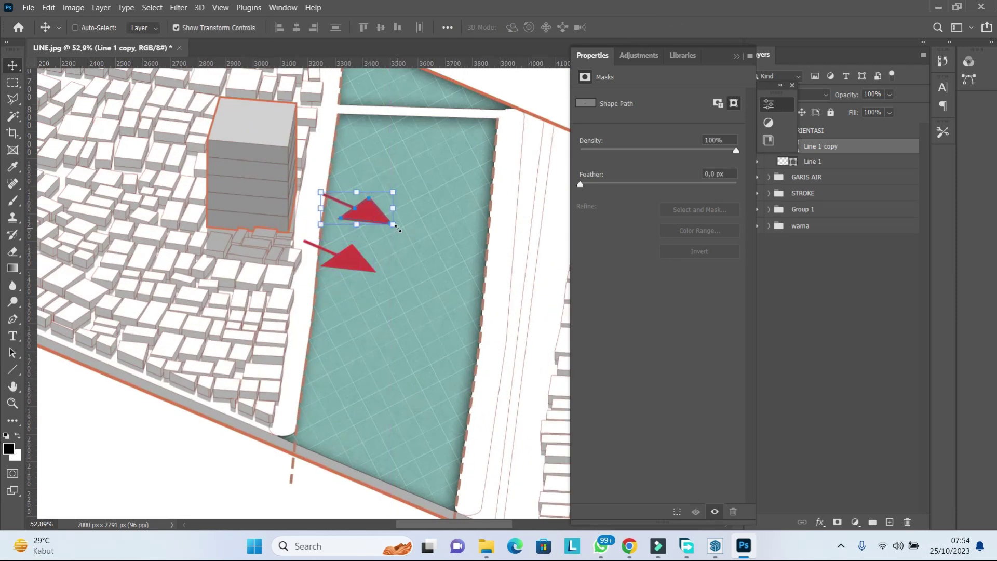
{"action": "mouse_move", "coordinate": [401, 234]}
{"action": "left_mouse_down"}
{"action": "mouse_move", "coordinate": [405, 213]}
{"action": "mouse_move", "coordinate": [385, 152]}
{"action": "mouse_move", "coordinate": [411, 146]}
{"action": "mouse_move", "coordinate": [385, 132]}
{"action": "left_mouse_up"}
{"action": "left_click", "coordinate": [644, 27]}
{"action": "key", "text": "ctrl+t"}
{"action": "left_click", "coordinate": [644, 27]}
- Select Line 1 and its two copies, scale them to 63% and move them beside the river
{"action": "left_click", "coordinate": [382, 205], "text": "ctrl"}
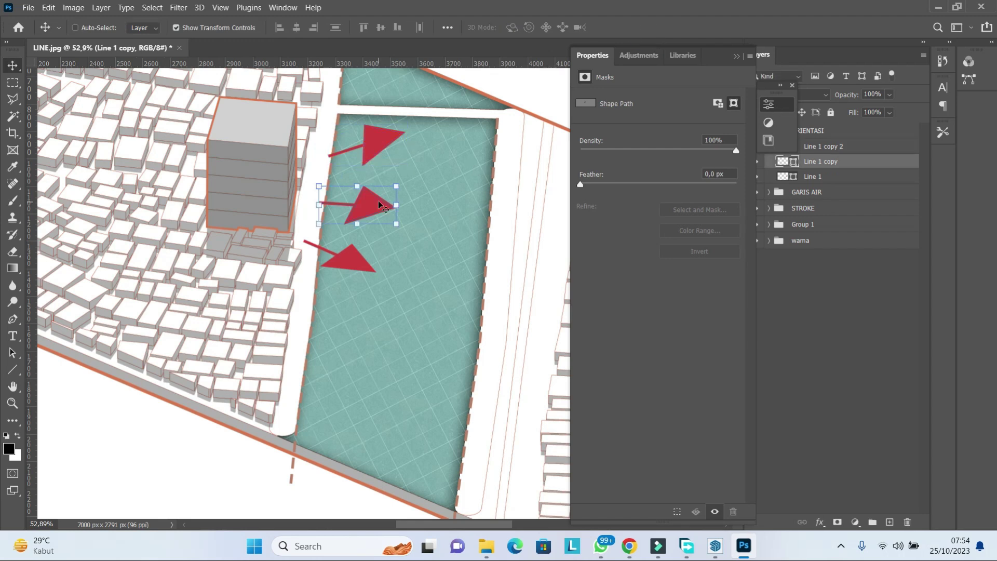
{"action": "left_click", "coordinate": [824, 146]}
{"action": "left_click", "coordinate": [813, 176], "text": "shift"}
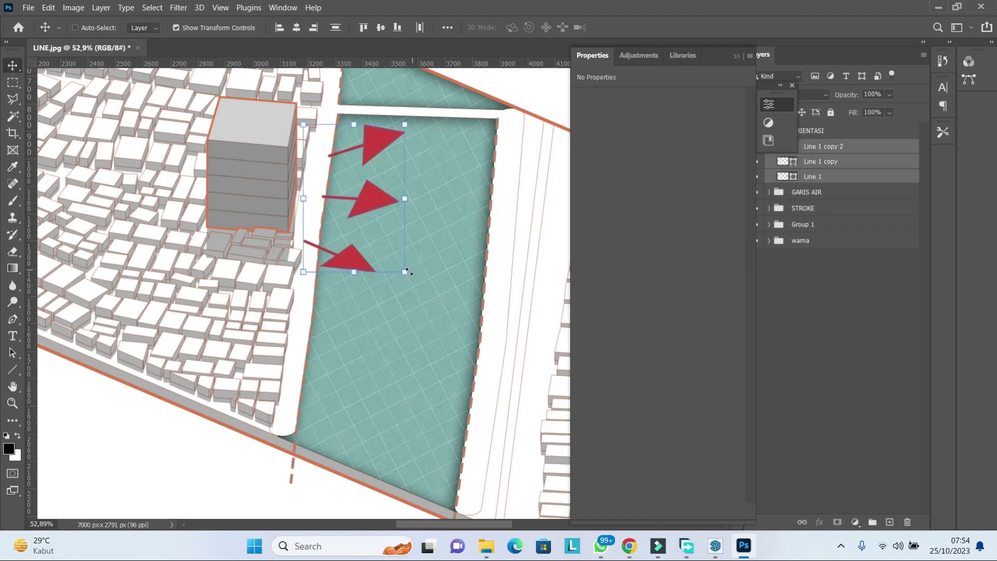
{"action": "left_click_drag", "start_coordinate": [406, 271], "coordinate": [369, 219]}
{"action": "left_click_drag", "start_coordinate": [347, 157], "coordinate": [350, 188]}
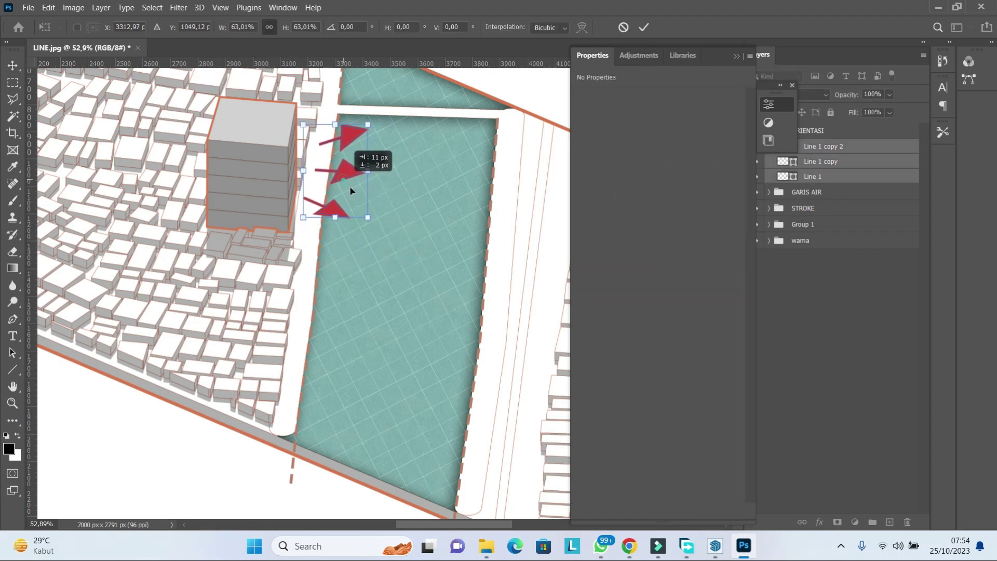
{"action": "left_click", "coordinate": [850, 266]}
- Bring the full layers list back into view and collapse the ORIENTASI group
{"action": "scroll", "coordinate": [316, 225], "scroll_direction": "down", "scroll_amount": 5}
{"action": "scroll", "coordinate": [317, 225], "scroll_direction": "up", "scroll_amount": 2}
{"action": "scroll", "coordinate": [317, 224], "scroll_direction": "up", "scroll_amount": 2}
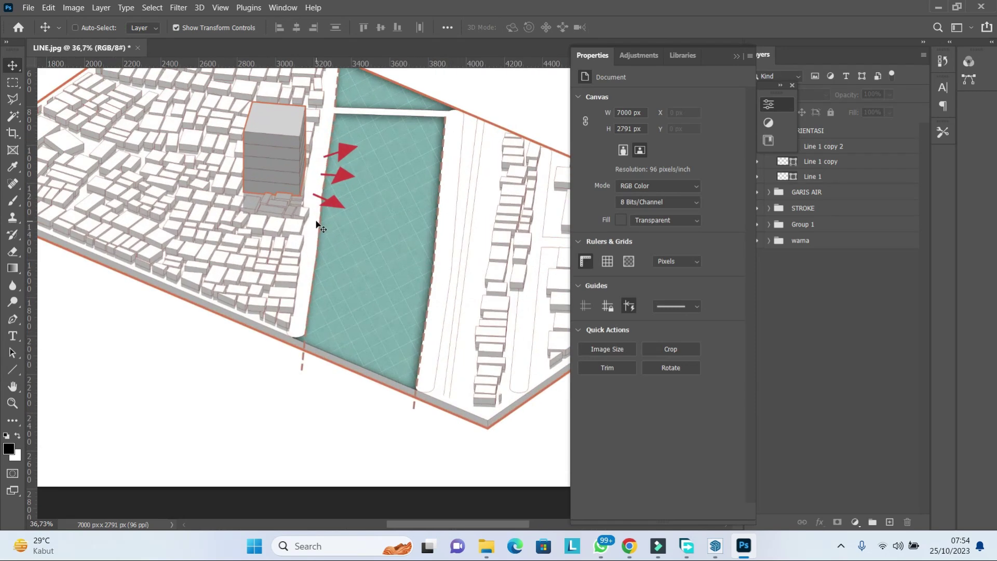
{"action": "scroll", "coordinate": [317, 225], "scroll_direction": "down", "scroll_amount": 2}
{"action": "scroll", "coordinate": [317, 225], "scroll_direction": "up", "scroll_amount": 3}
{"action": "left_click", "coordinate": [788, 106]}
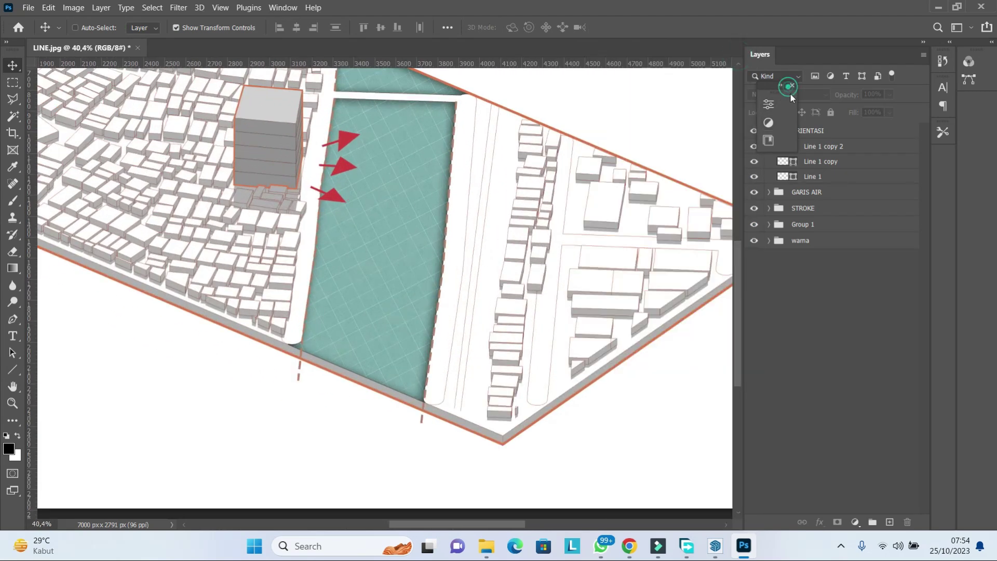
{"action": "left_click", "coordinate": [778, 131]}
{"action": "left_click", "coordinate": [769, 131]}
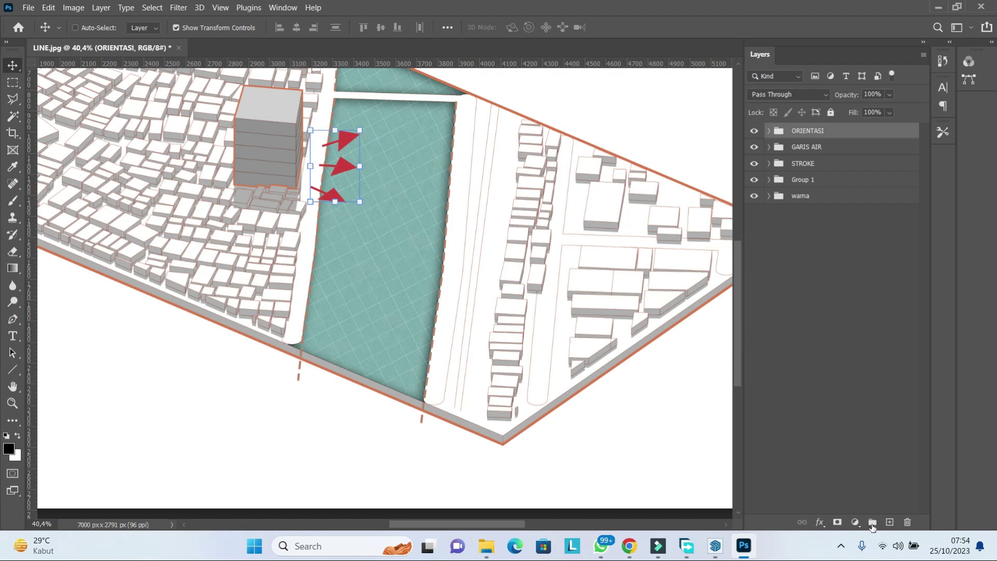
- Create a new group and Magic Wand-select the roads beside the river on GARIS copy
{"action": "left_click", "coordinate": [872, 524]}
{"action": "type", "text": "AKSES"}
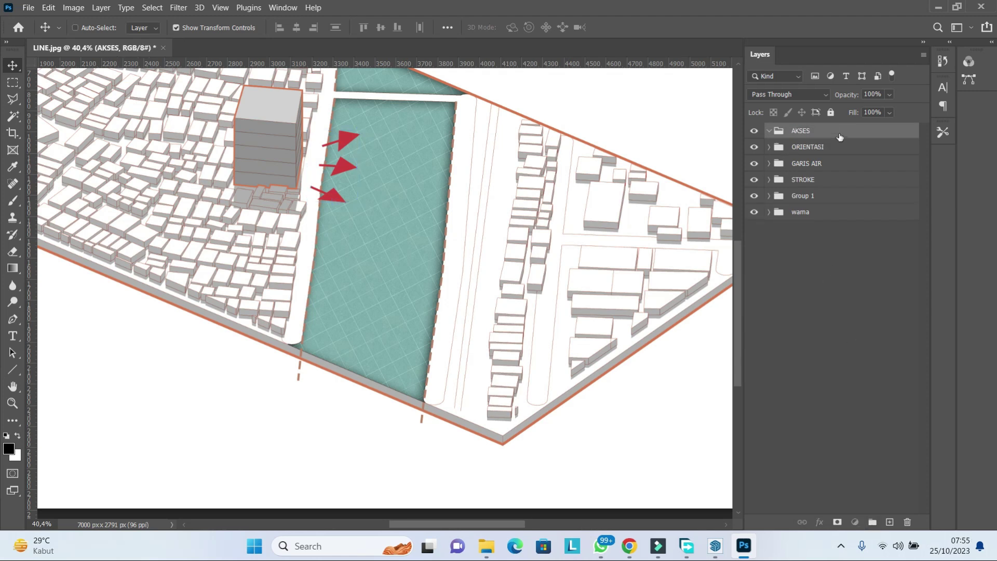
{"action": "left_click", "coordinate": [13, 115]}
{"action": "scroll", "coordinate": [330, 210], "scroll_direction": "up", "scroll_amount": 3}
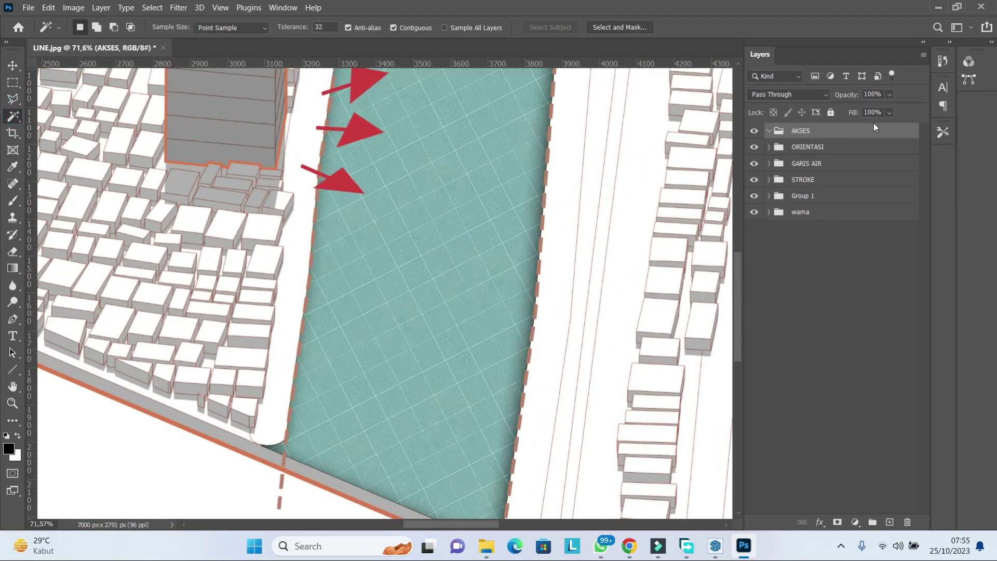
{"action": "left_click", "coordinate": [770, 196]}
{"action": "left_click", "coordinate": [287, 225], "text": "ctrl"}
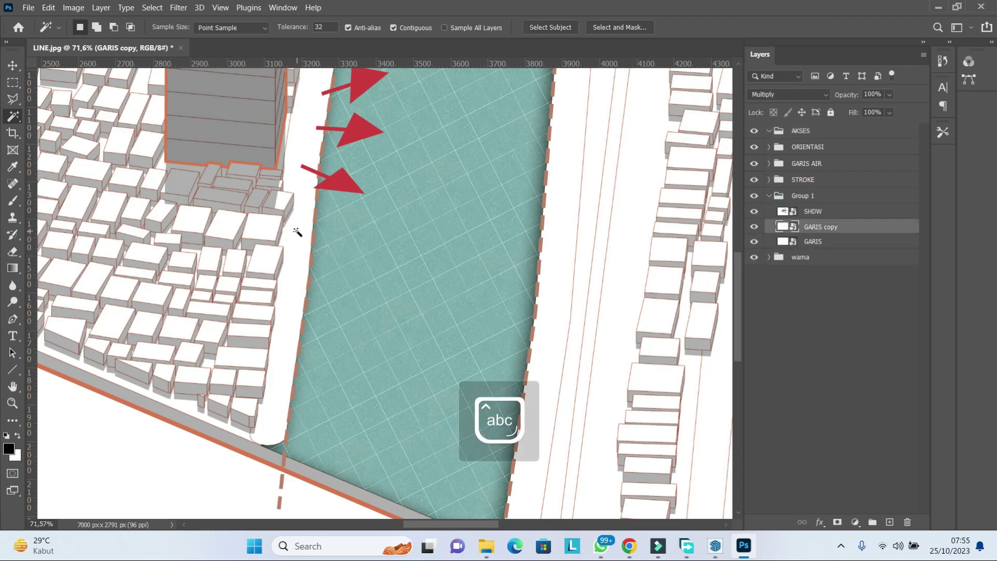
{"action": "left_click", "coordinate": [601, 222], "text": "shift"}
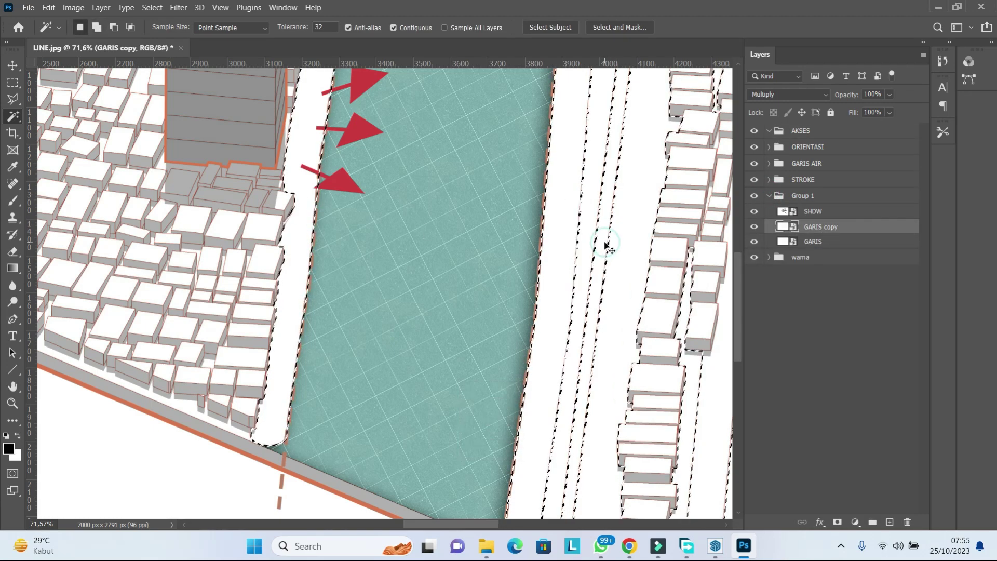
- Add the right-hand street and another road area to the road selection
{"action": "scroll", "coordinate": [605, 244], "scroll_direction": "down", "scroll_amount": 3}
{"action": "scroll", "coordinate": [649, 307], "scroll_direction": "up", "scroll_amount": 2}
{"action": "left_click", "coordinate": [649, 308], "text": "shift"}
{"action": "scroll", "coordinate": [416, 223], "scroll_direction": "up", "scroll_amount": 2}
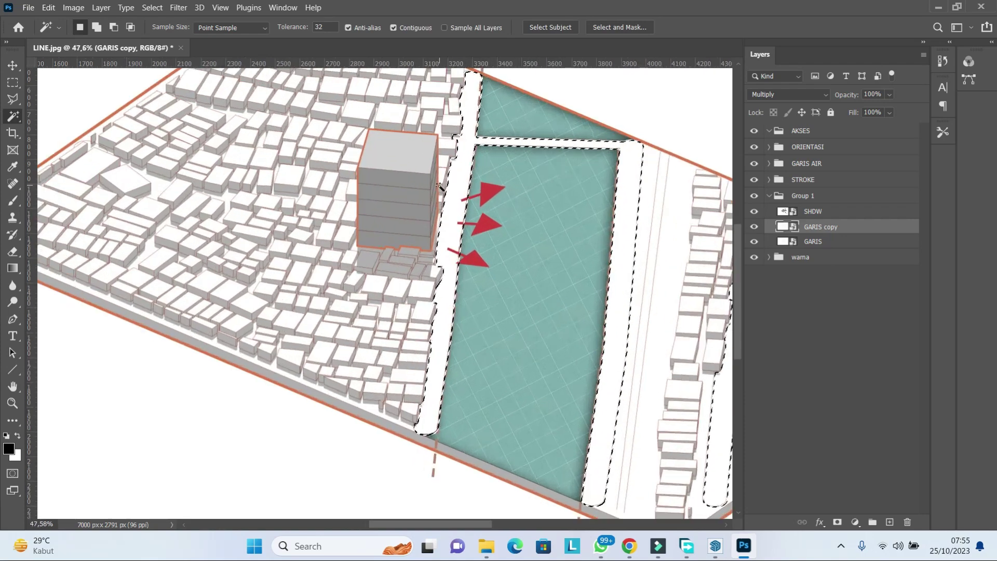
{"action": "scroll", "coordinate": [304, 204], "scroll_direction": "up", "scroll_amount": 1}
{"action": "scroll", "coordinate": [259, 224], "scroll_direction": "up", "scroll_amount": 2}
{"action": "scroll", "coordinate": [236, 241], "scroll_direction": "up", "scroll_amount": 2}
{"action": "scroll", "coordinate": [235, 242], "scroll_direction": "down", "scroll_amount": 5}
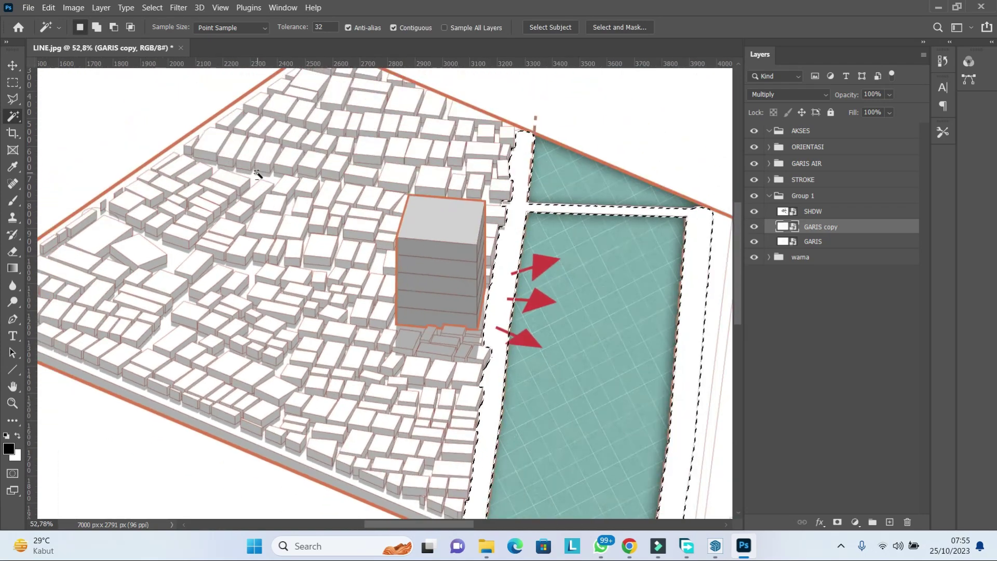
{"action": "scroll", "coordinate": [255, 169], "scroll_direction": "up", "scroll_amount": 5}
{"action": "scroll", "coordinate": [285, 225], "scroll_direction": "down", "scroll_amount": 3}
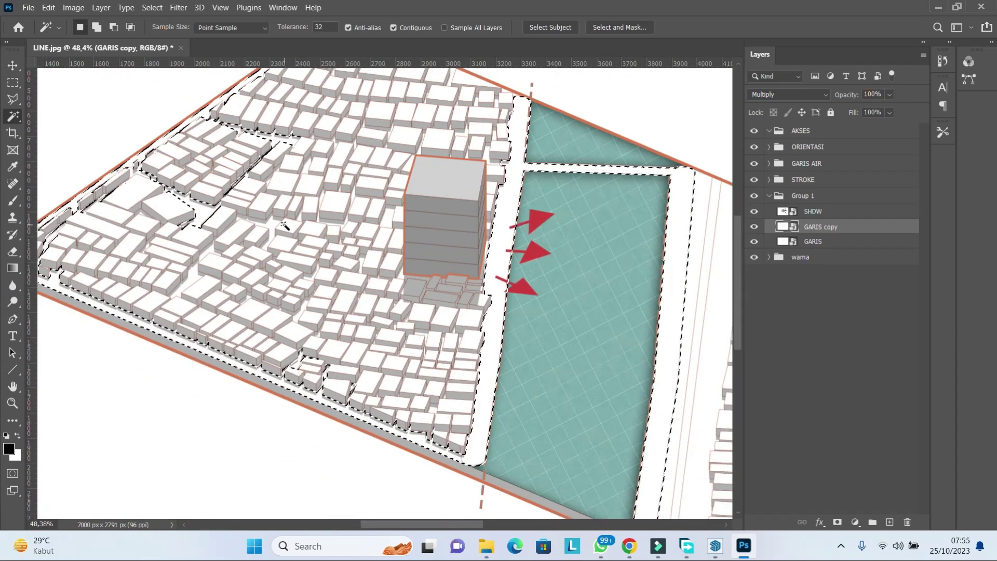
{"action": "scroll", "coordinate": [480, 171], "scroll_direction": "up", "scroll_amount": 3}
{"action": "scroll", "coordinate": [481, 171], "scroll_direction": "down", "scroll_amount": 2}
{"action": "scroll", "coordinate": [480, 172], "scroll_direction": "up", "scroll_amount": 2}
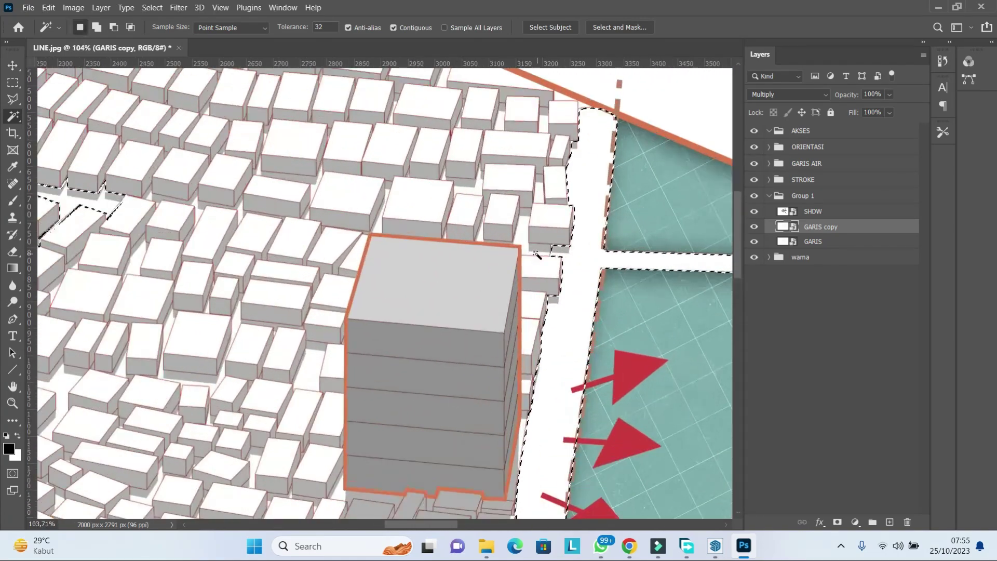
{"action": "scroll", "coordinate": [473, 198], "scroll_direction": "down", "scroll_amount": 1}
{"action": "scroll", "coordinate": [464, 219], "scroll_direction": "down", "scroll_amount": 2}
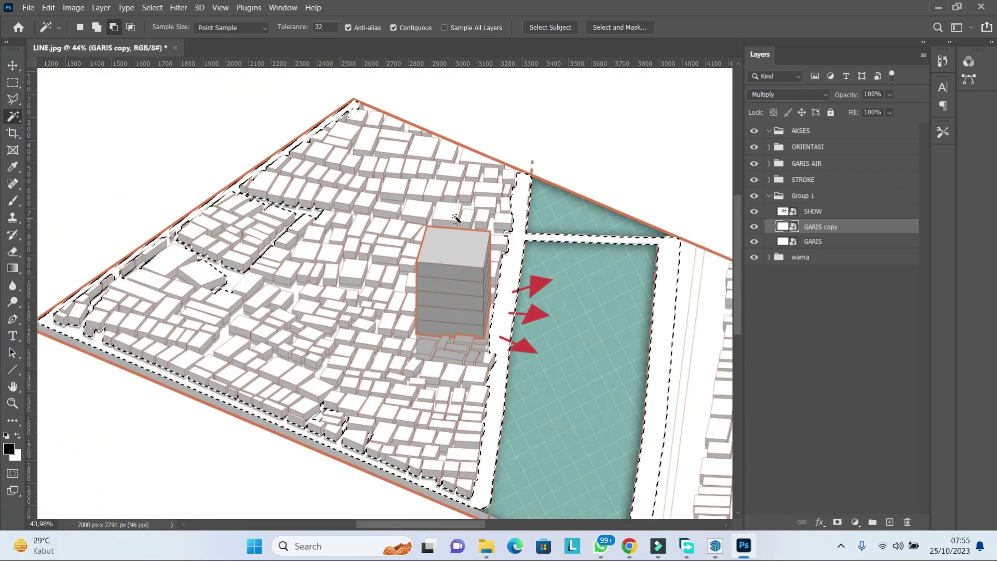
{"action": "scroll", "coordinate": [377, 217], "scroll_direction": "up", "scroll_amount": 4}
{"action": "left_click", "coordinate": [315, 208], "text": "shift"}
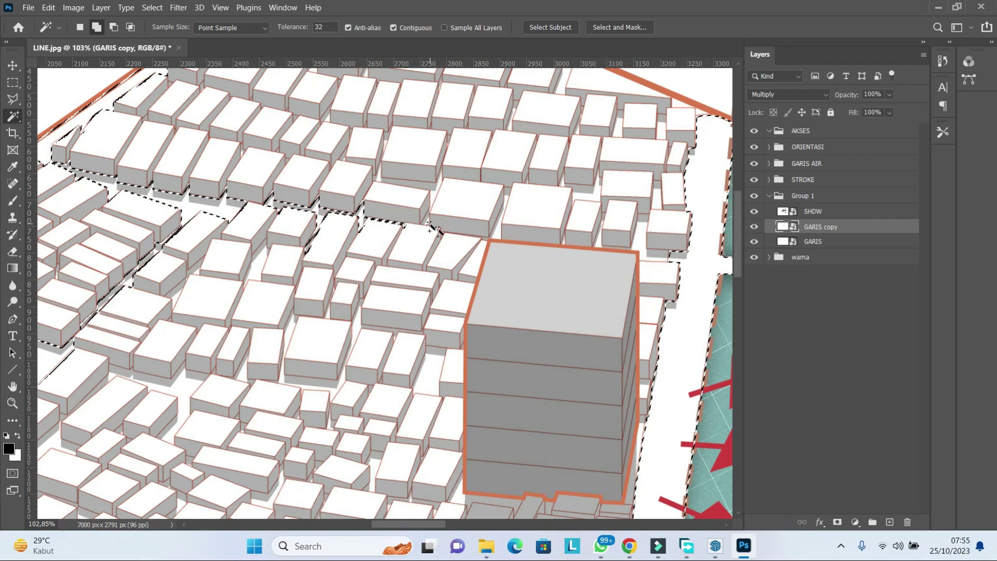
{"action": "scroll", "coordinate": [499, 229], "scroll_direction": "down", "scroll_amount": 5}
{"action": "scroll", "coordinate": [545, 216], "scroll_direction": "up", "scroll_amount": 5}
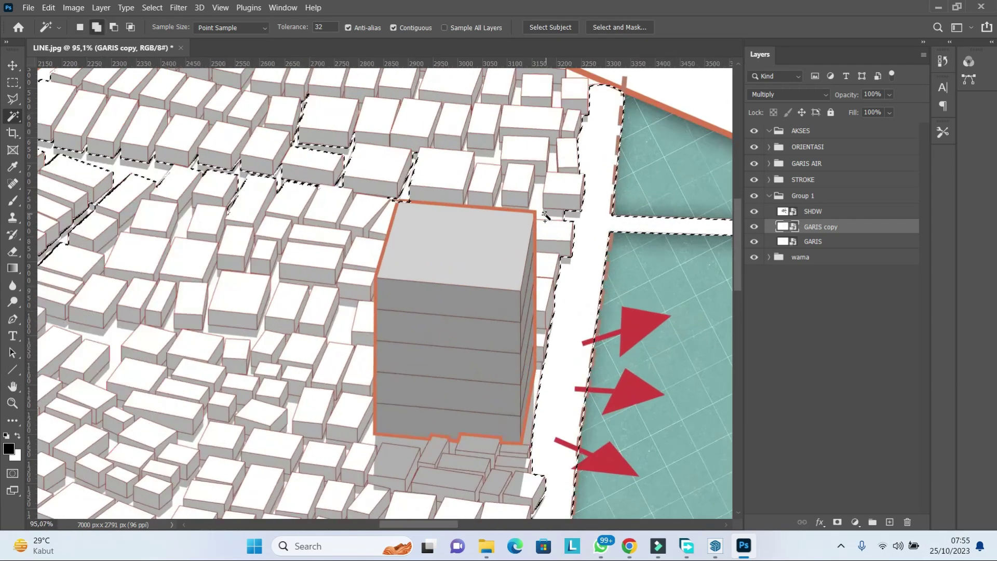
{"action": "scroll", "coordinate": [546, 216], "scroll_direction": "down", "scroll_amount": 3}
{"action": "scroll", "coordinate": [520, 211], "scroll_direction": "down", "scroll_amount": 1}
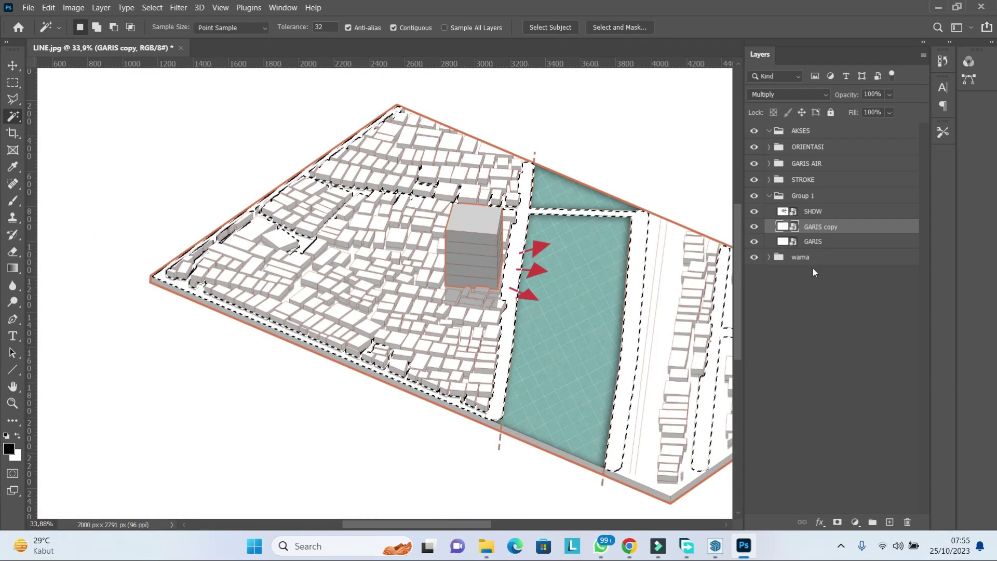
- Move the AKSES group above warna and fill the roads with a light brown Solid Color layer
{"action": "left_click_drag", "start_coordinate": [801, 131], "coordinate": [810, 249]}
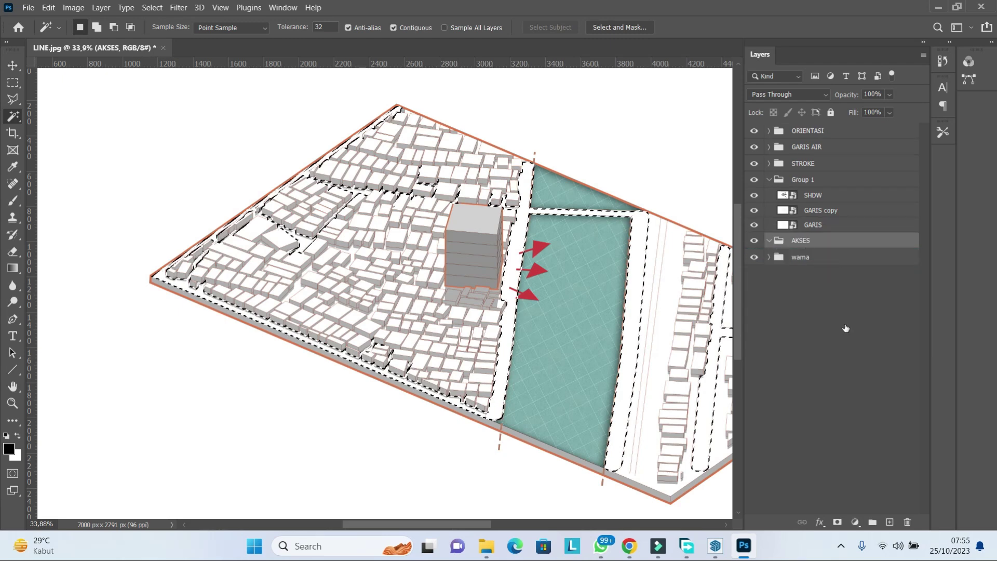
{"action": "left_click", "coordinate": [855, 522]}
{"action": "left_click", "coordinate": [905, 294]}
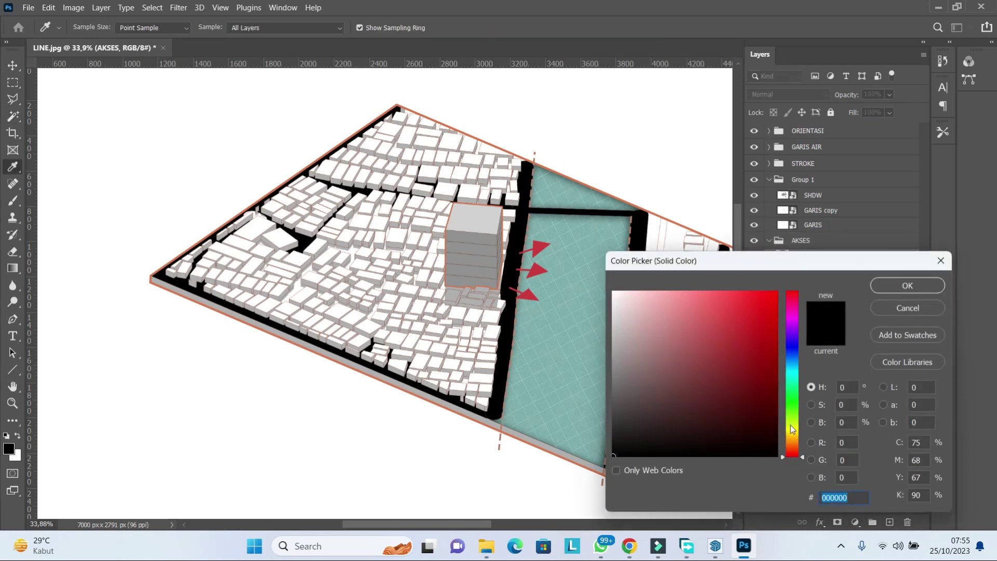
{"action": "left_click_drag", "start_coordinate": [791, 429], "coordinate": [792, 443]}
{"action": "left_click", "coordinate": [775, 375]}
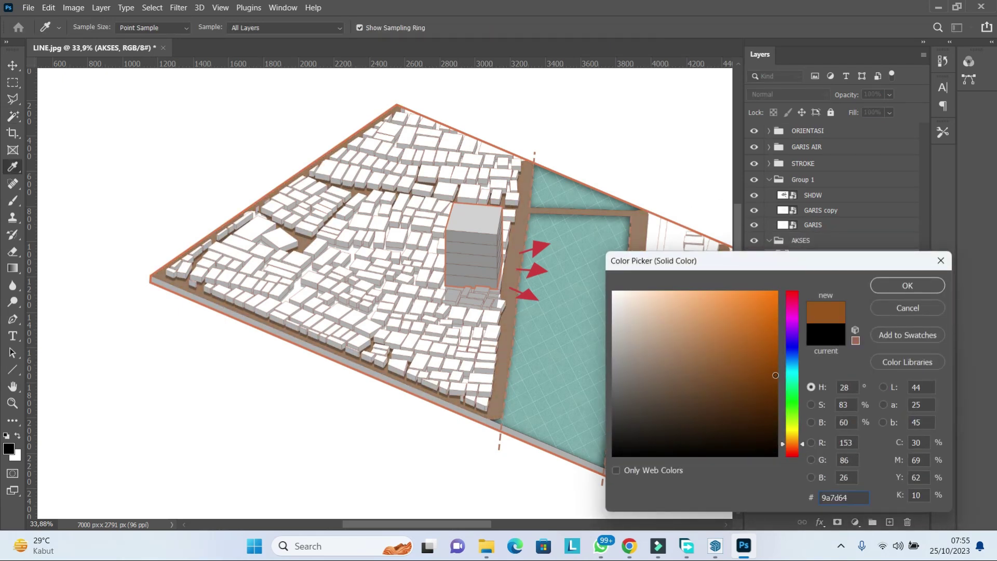
{"action": "left_click", "coordinate": [673, 356]}
{"action": "left_click_drag", "start_coordinate": [792, 444], "coordinate": [795, 449]}
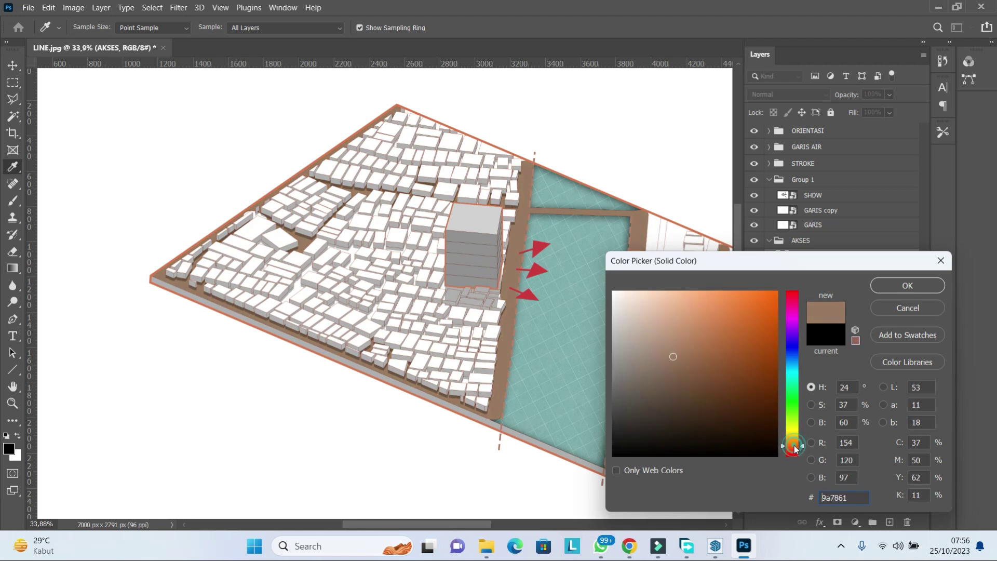
{"action": "mouse_move", "coordinate": [697, 336]}
{"action": "left_mouse_down"}
{"action": "mouse_move", "coordinate": [693, 327]}
{"action": "mouse_move", "coordinate": [648, 346]}
{"action": "left_mouse_up"}
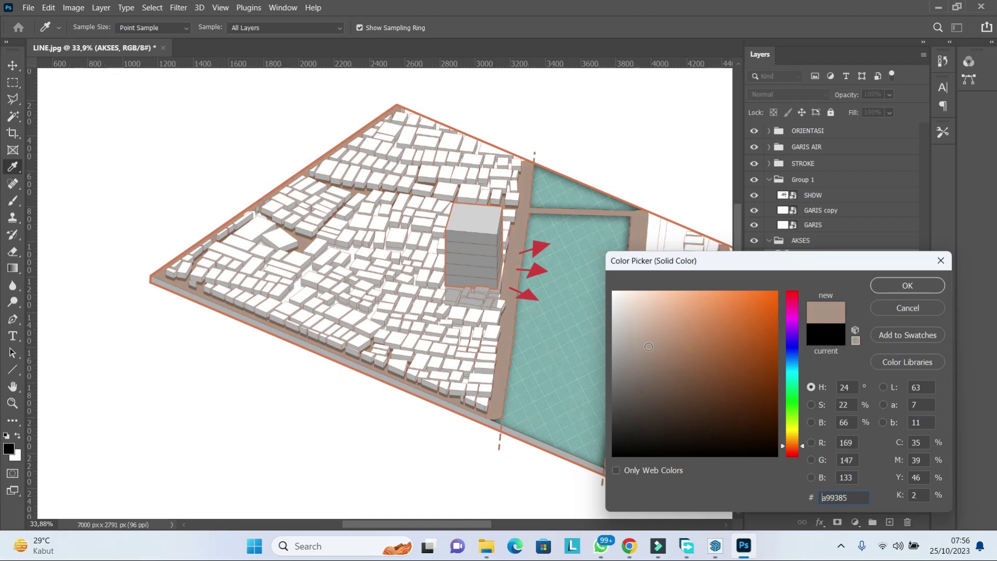
{"action": "left_click", "coordinate": [906, 286]}
- Collapse AKSES and create a new group named MATAHARI
{"action": "key", "text": "w"}
{"action": "scroll", "coordinate": [466, 277], "scroll_direction": "down", "scroll_amount": 5}
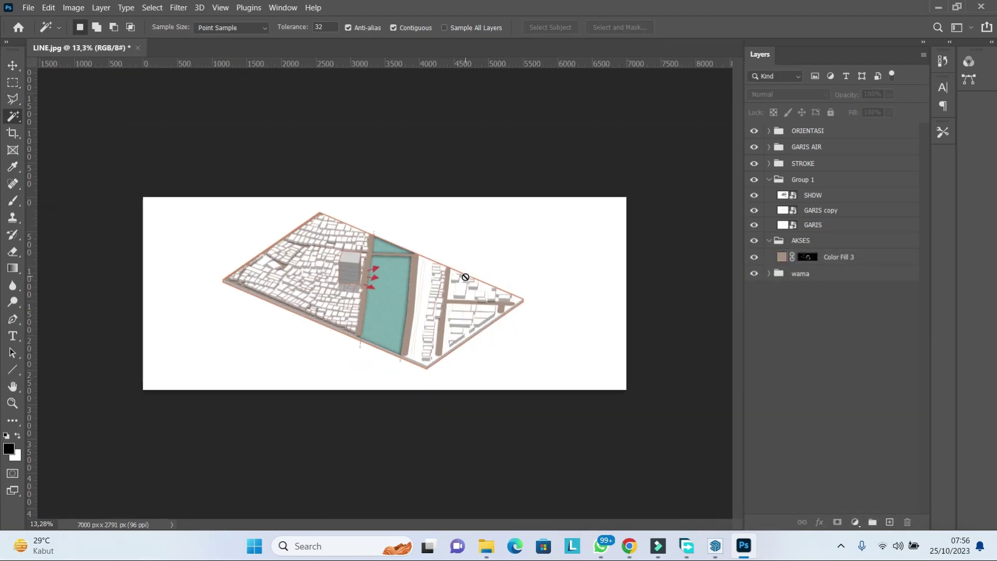
{"action": "left_click", "coordinate": [769, 241]}
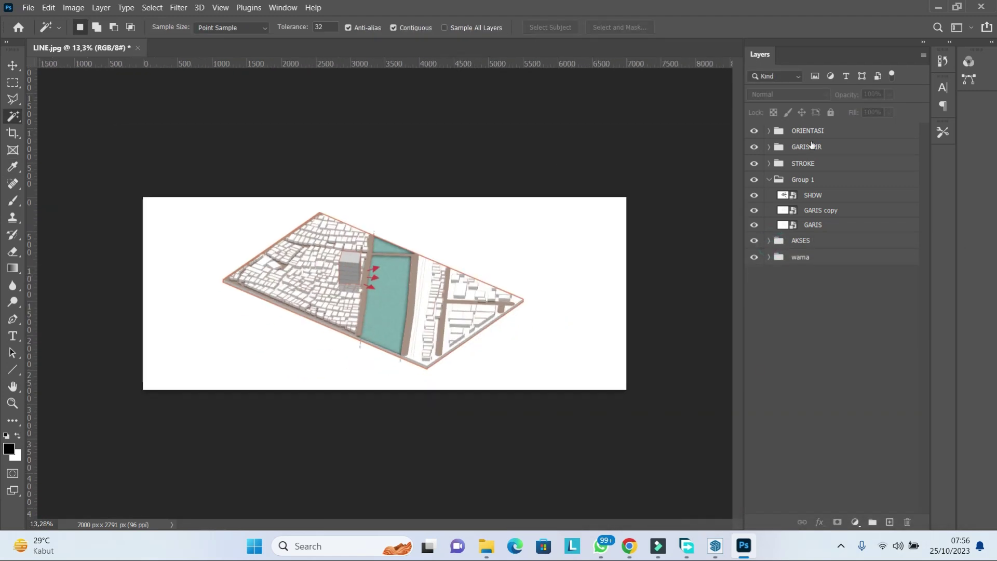
{"action": "left_click", "coordinate": [811, 132]}
{"action": "left_click", "coordinate": [872, 522]}
{"action": "double_click", "coordinate": [808, 131]}
{"action": "type", "text": "MATAHARI"}
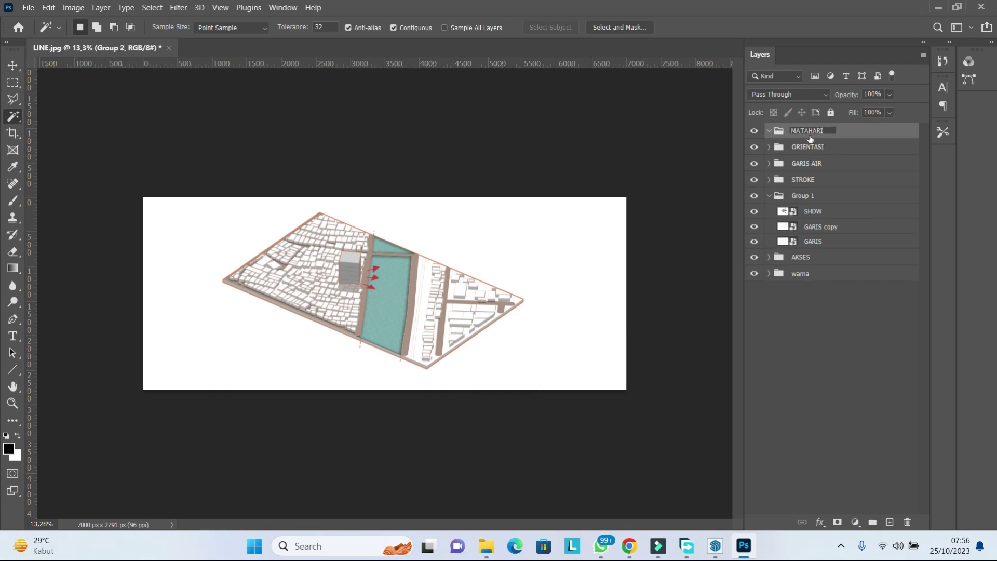
{"action": "key", "text": "Return"}
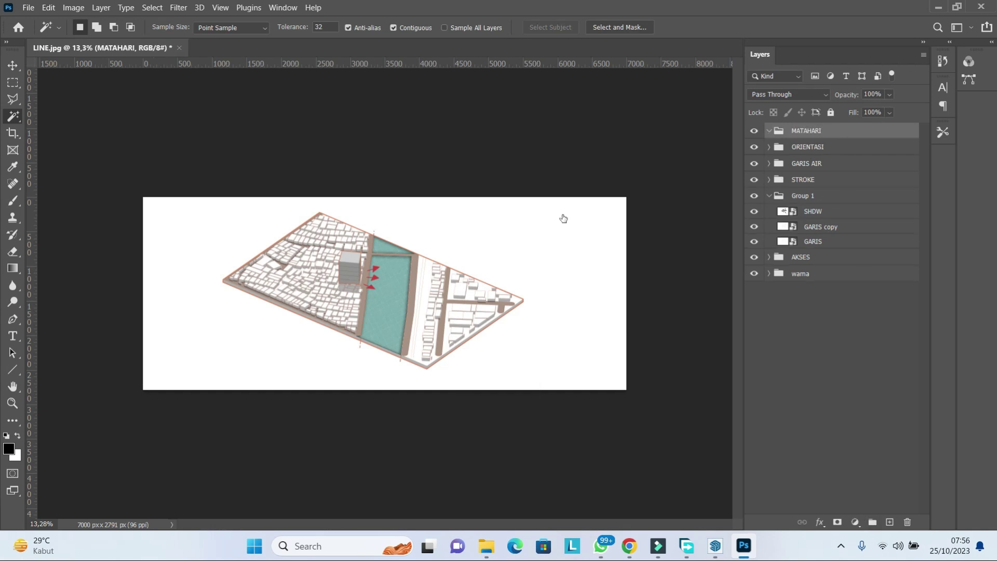
{"action": "scroll", "coordinate": [383, 294], "scroll_direction": "up", "scroll_amount": 1}
{"action": "scroll", "coordinate": [72, 259], "scroll_direction": "up", "scroll_amount": 1}
- Draw a curved red Pen shape arcing over the site
{"action": "left_click", "coordinate": [13, 318]}
{"action": "scroll", "coordinate": [167, 316], "scroll_direction": "down", "scroll_amount": 1}
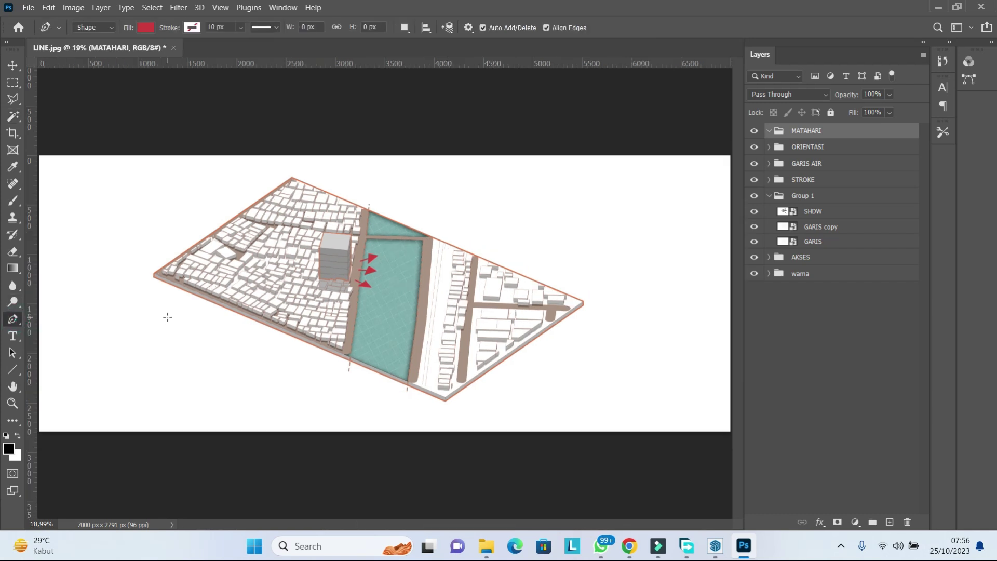
{"action": "left_click", "coordinate": [151, 309]}
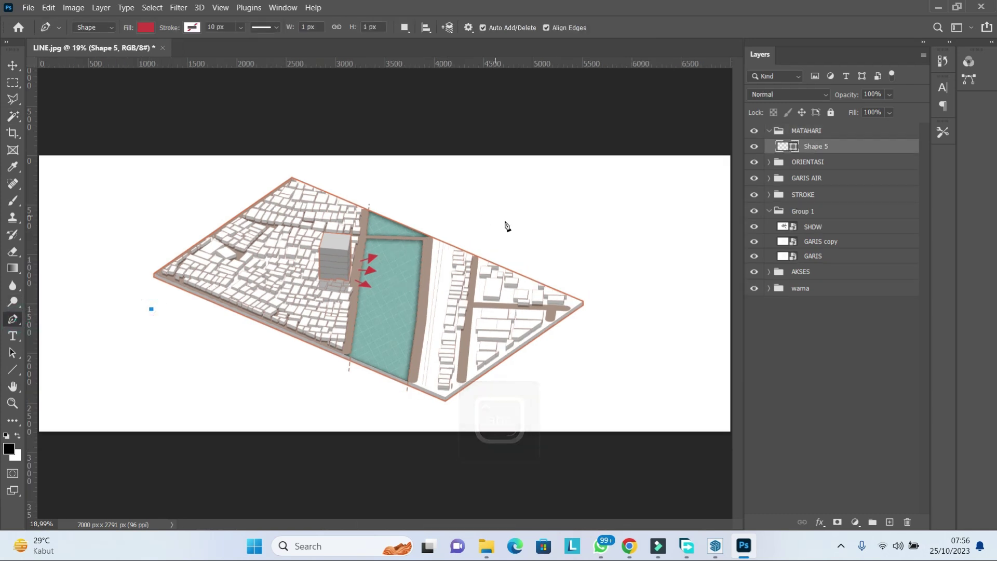
{"action": "left_click_drag", "start_coordinate": [541, 229], "coordinate": [762, 377]}
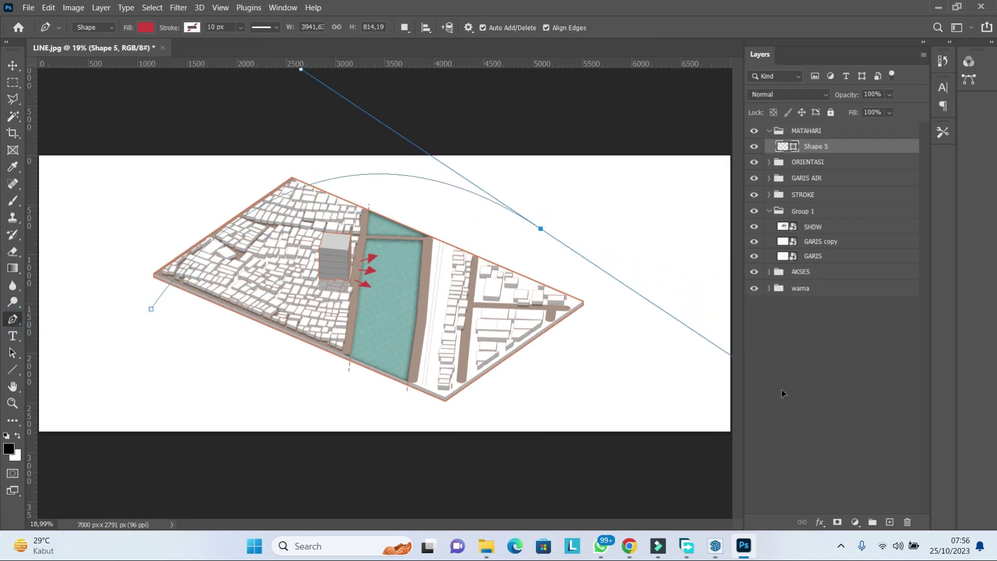
{"action": "left_click_drag", "start_coordinate": [762, 378], "coordinate": [760, 387]}
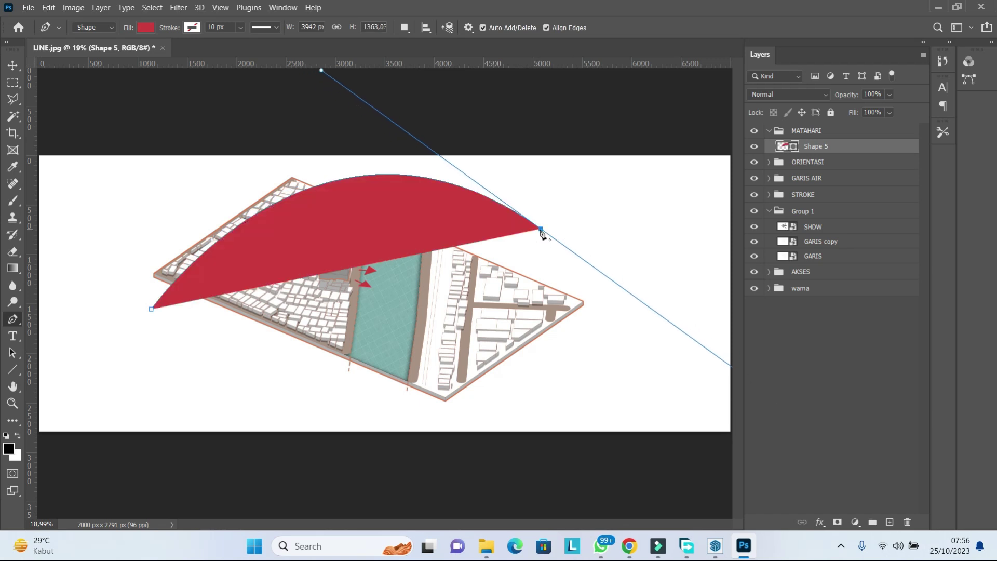
{"action": "left_click_drag", "start_coordinate": [149, 310], "coordinate": [123, 331]}
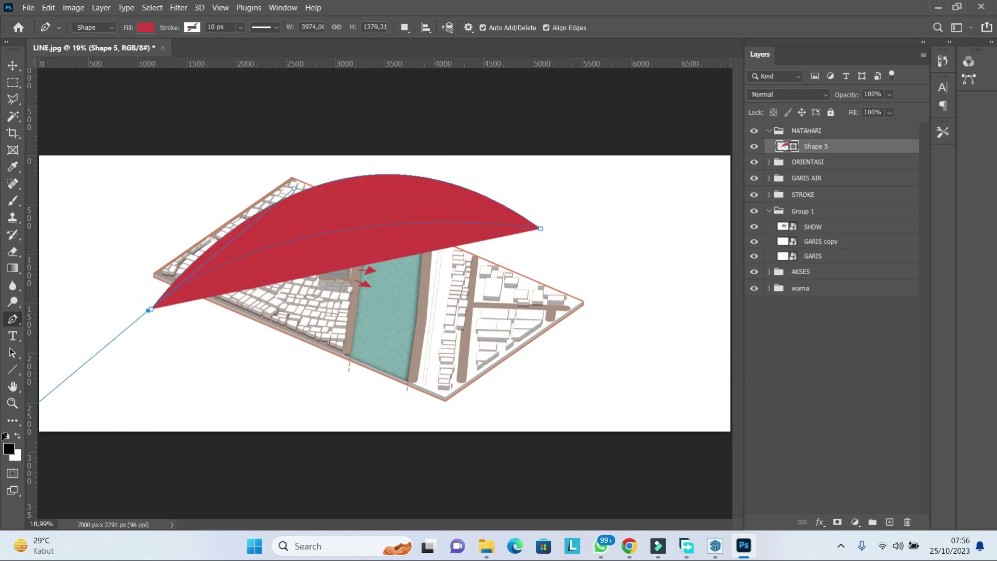
- Adjust the shape's anchors and handles into a thick sweeping sun-path arc
{"action": "left_click_drag", "start_coordinate": [1, 426], "coordinate": [1, 426]}
{"action": "left_click", "coordinate": [154, 312]}
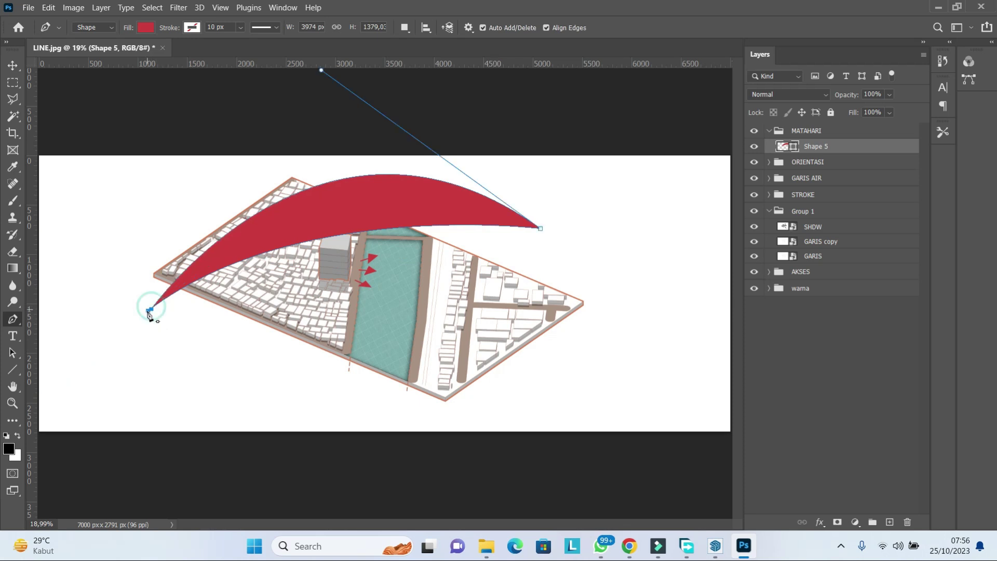
{"action": "mouse_move", "coordinate": [152, 310]}
{"action": "left_mouse_down"}
{"action": "mouse_move", "coordinate": [183, 300]}
{"action": "mouse_move", "coordinate": [156, 307]}
{"action": "left_mouse_up"}
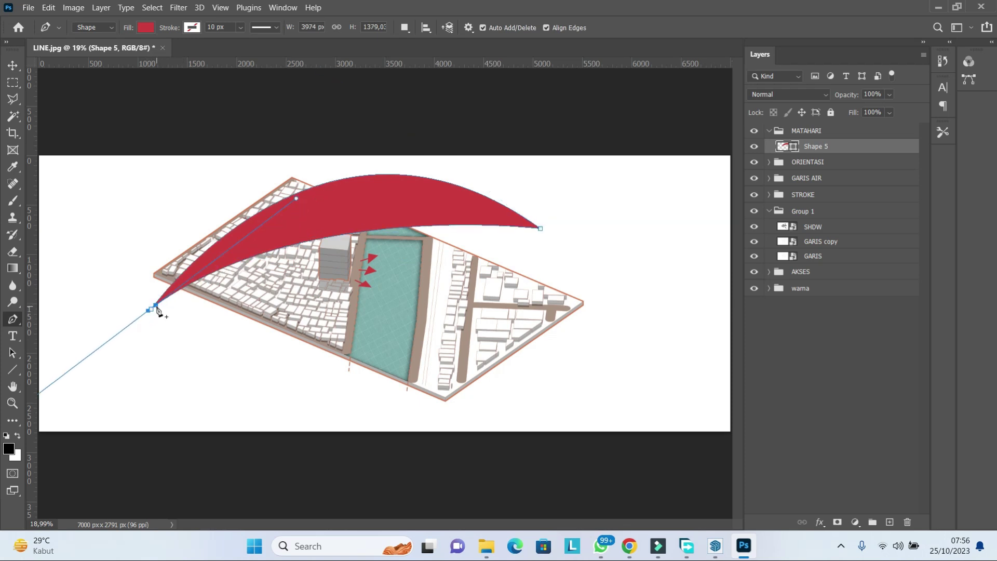
{"action": "left_click_drag", "start_coordinate": [293, 182], "coordinate": [336, 131]}
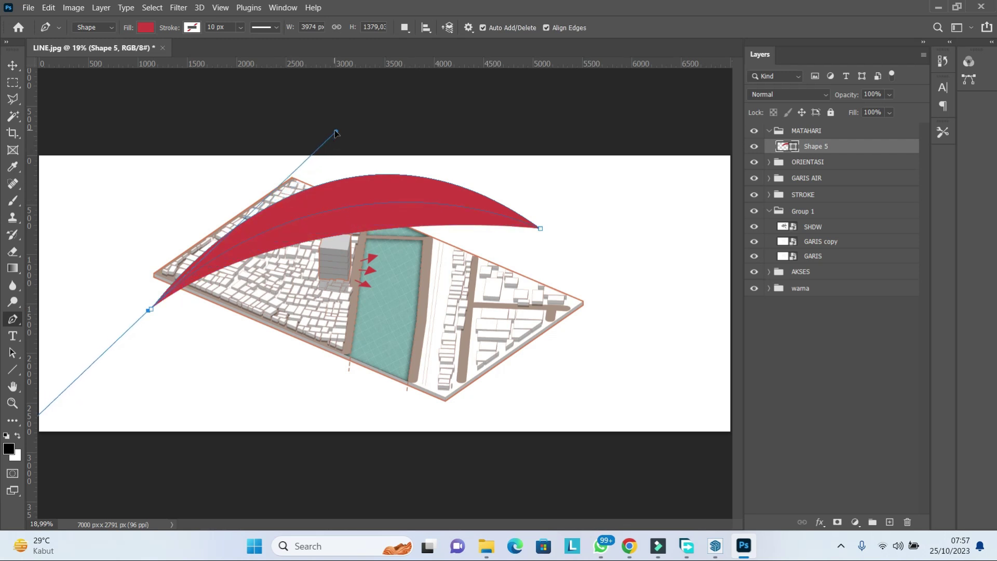
{"action": "left_click_drag", "start_coordinate": [541, 229], "coordinate": [548, 258]}
{"action": "left_click_drag", "start_coordinate": [338, 101], "coordinate": [346, 29]}
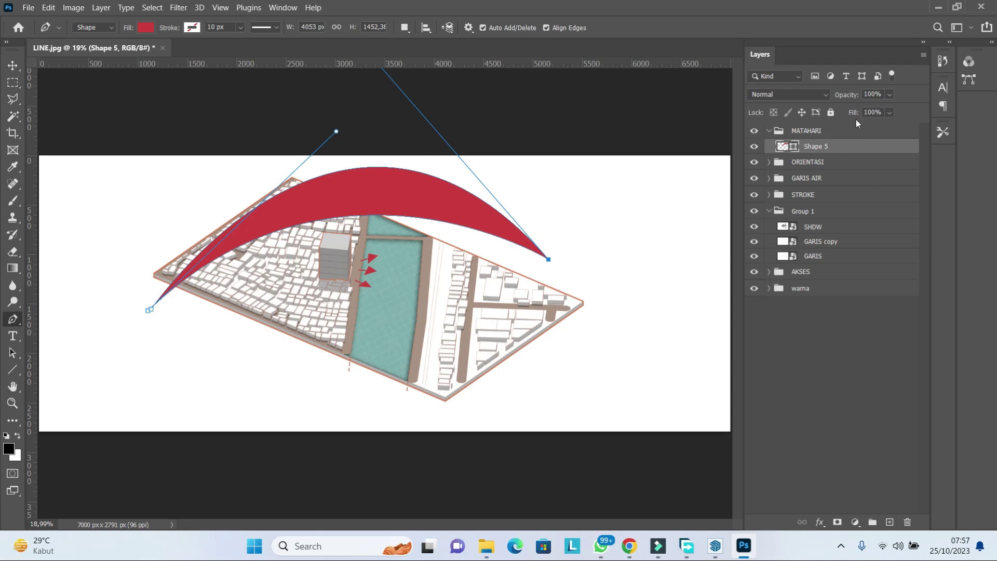
- Fill the arc golden yellow and lower its opacity to about 51%
{"action": "left_click", "coordinate": [146, 28]}
{"action": "left_click", "coordinate": [226, 52]}
{"action": "left_click", "coordinate": [792, 439]}
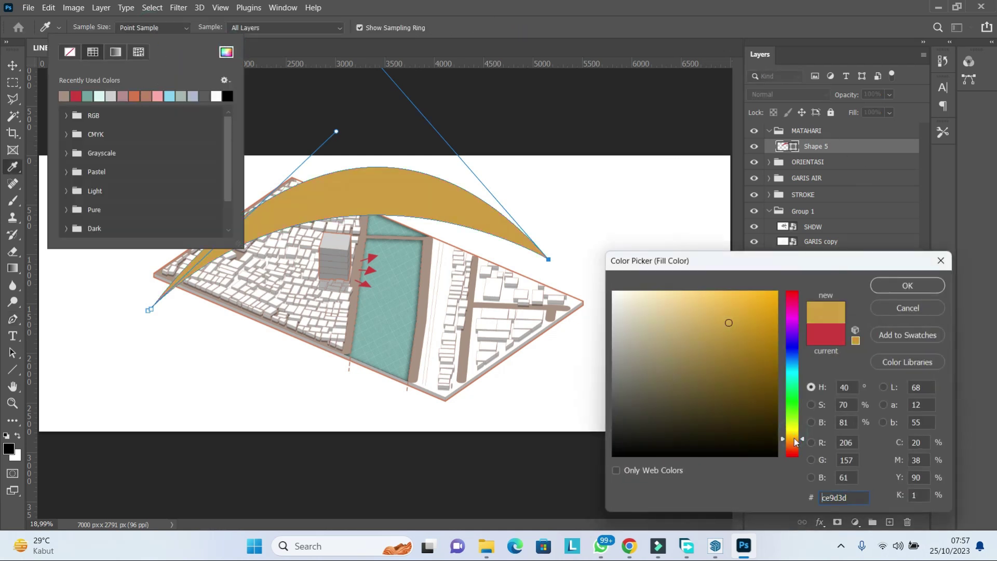
{"action": "left_click_drag", "start_coordinate": [763, 394], "coordinate": [732, 283]}
{"action": "left_click", "coordinate": [907, 286]}
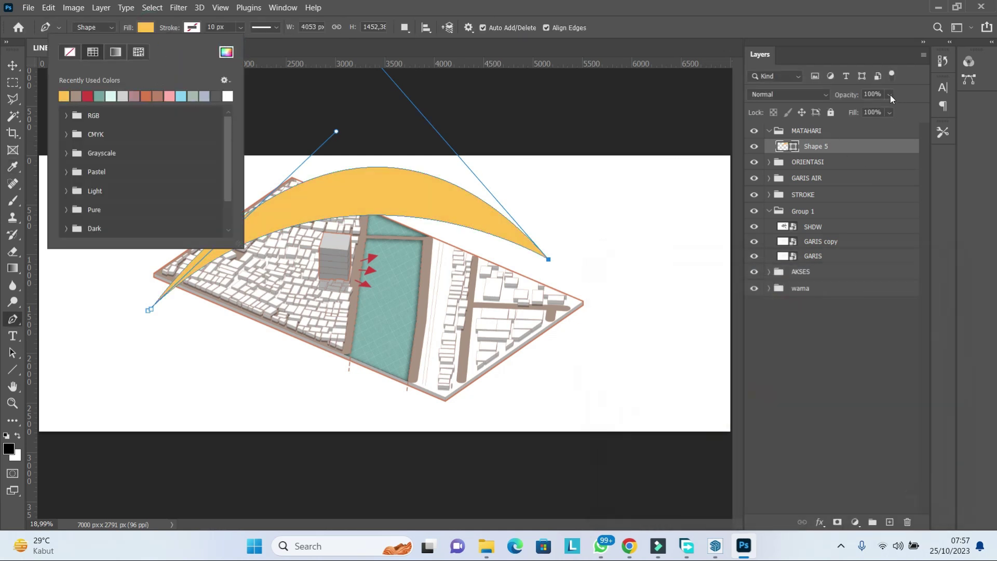
{"action": "left_click_drag", "start_coordinate": [889, 94], "coordinate": [876, 112]}
{"action": "left_click", "coordinate": [803, 418]}
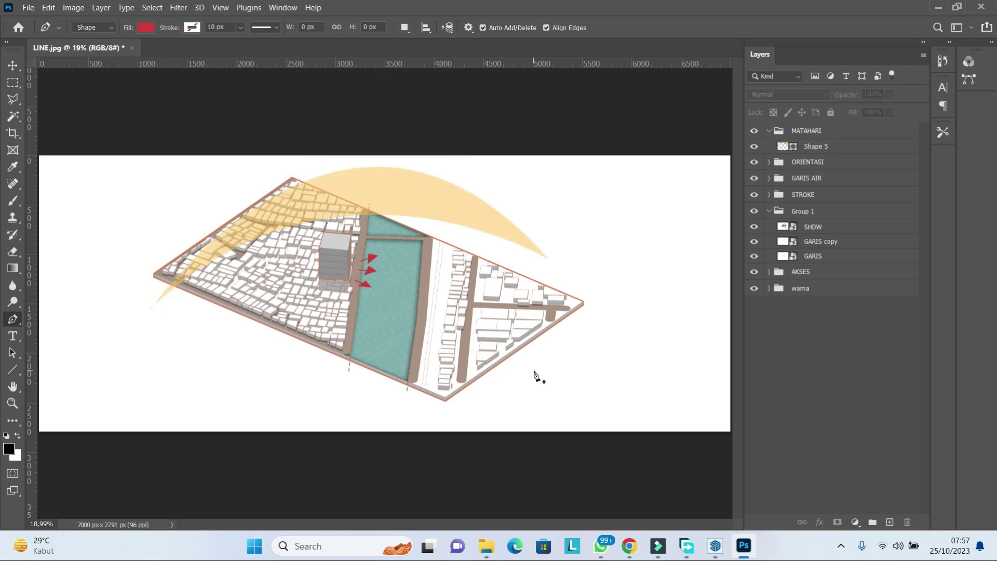
- Collapse MATAHARI and create a new BISING group above it
{"action": "scroll", "coordinate": [536, 376], "scroll_direction": "down", "scroll_amount": 2}
{"action": "left_click", "coordinate": [769, 131]}
{"action": "scroll", "coordinate": [676, 230], "scroll_direction": "up", "scroll_amount": 2}
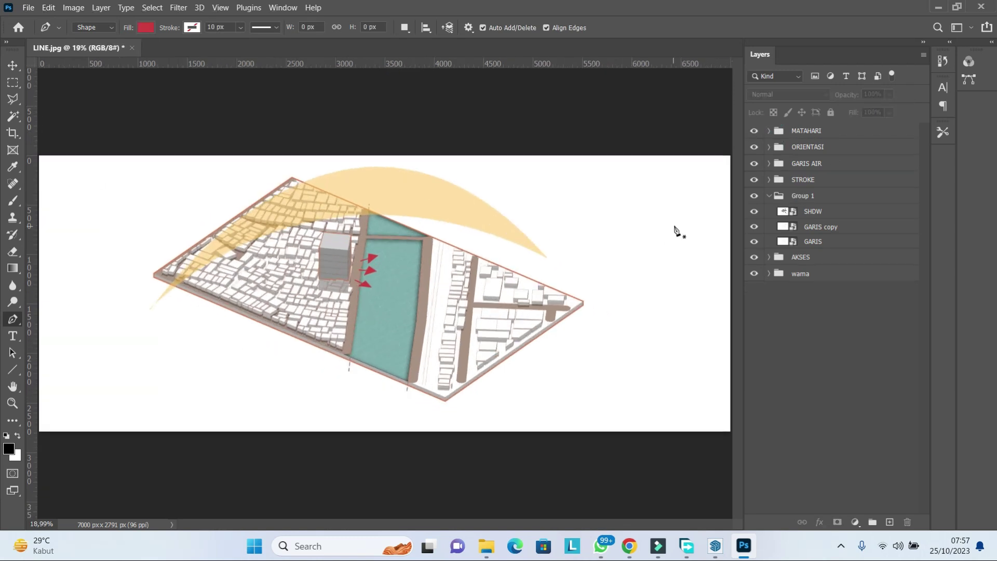
{"action": "left_click", "coordinate": [808, 131]}
{"action": "left_click", "coordinate": [873, 522]}
{"action": "double_click", "coordinate": [803, 130]}
{"action": "type", "text": "bising"}
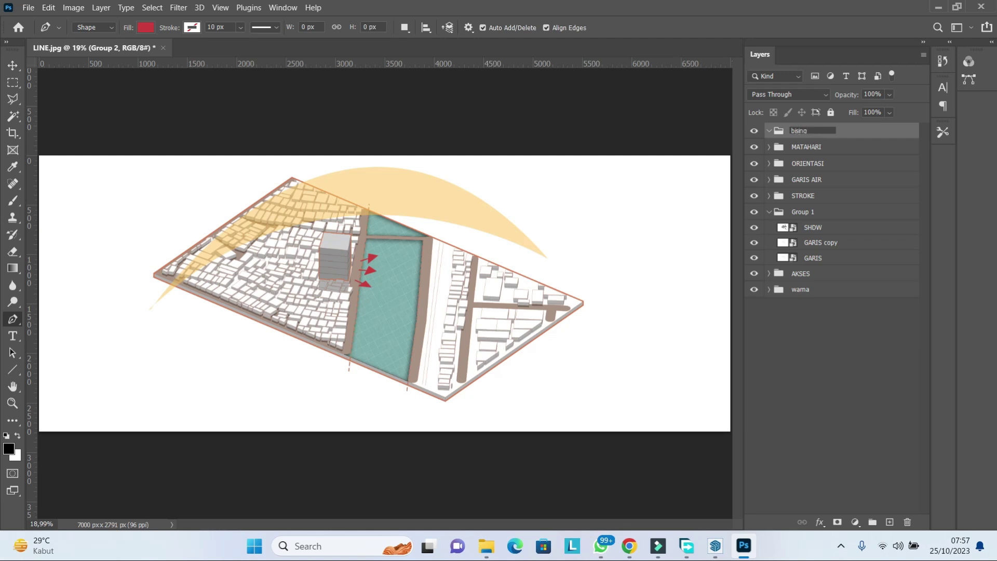
{"action": "key", "text": "Caps_Lock"}
{"action": "type", "text": "BISING"}
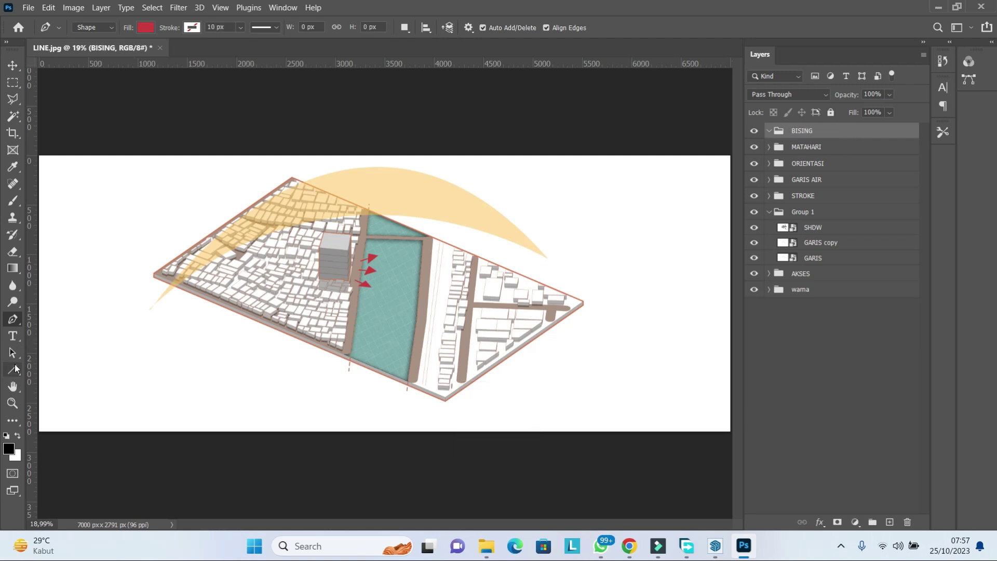
- Draw a red circle with the Ellipse tool near the site's lower corner
{"action": "right_click", "coordinate": [12, 369]}
{"action": "left_click", "coordinate": [49, 390]}
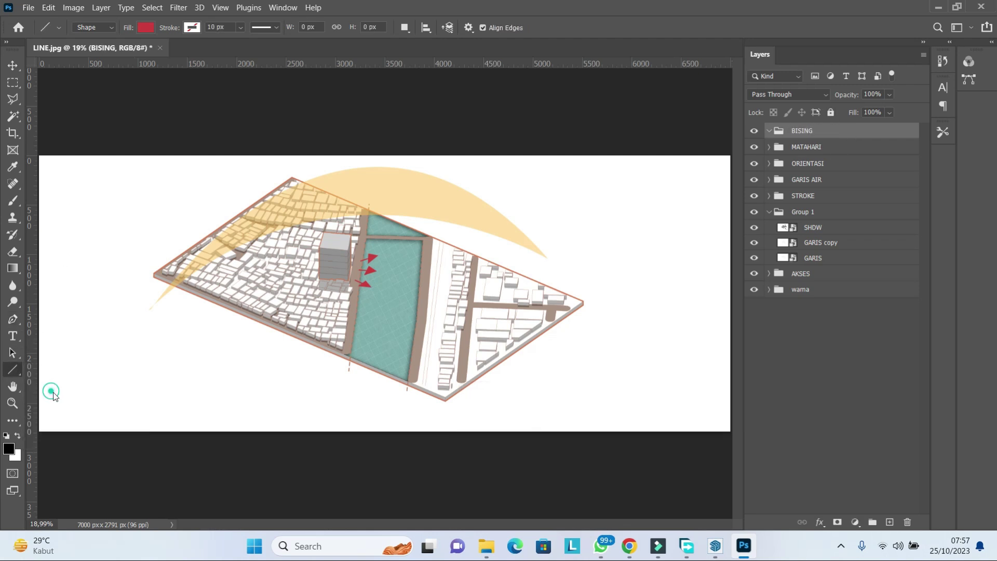
{"action": "scroll", "coordinate": [373, 342], "scroll_direction": "up", "scroll_amount": 3}
{"action": "mouse_move", "coordinate": [277, 295]}
{"action": "left_mouse_down"}
{"action": "mouse_move", "coordinate": [324, 341]}
{"action": "mouse_move", "coordinate": [505, 397]}
{"action": "mouse_move", "coordinate": [486, 471]}
{"action": "mouse_move", "coordinate": [489, 463]}
{"action": "left_mouse_up"}
{"action": "key", "text": "v"}
{"action": "left_click", "coordinate": [737, 56]}
- Skew the circle flat onto the site plane, set opacity 65%, and commit
{"action": "scroll", "coordinate": [504, 395], "scroll_direction": "up", "scroll_amount": 3}
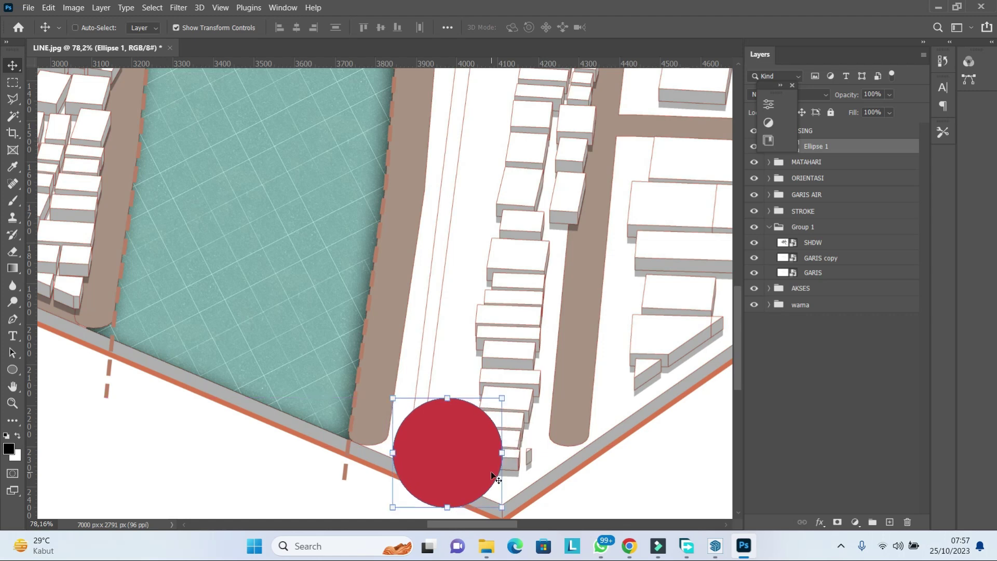
{"action": "scroll", "coordinate": [489, 463], "scroll_direction": "up", "scroll_amount": 2}
{"action": "scroll", "coordinate": [512, 503], "scroll_direction": "up", "scroll_amount": 3}
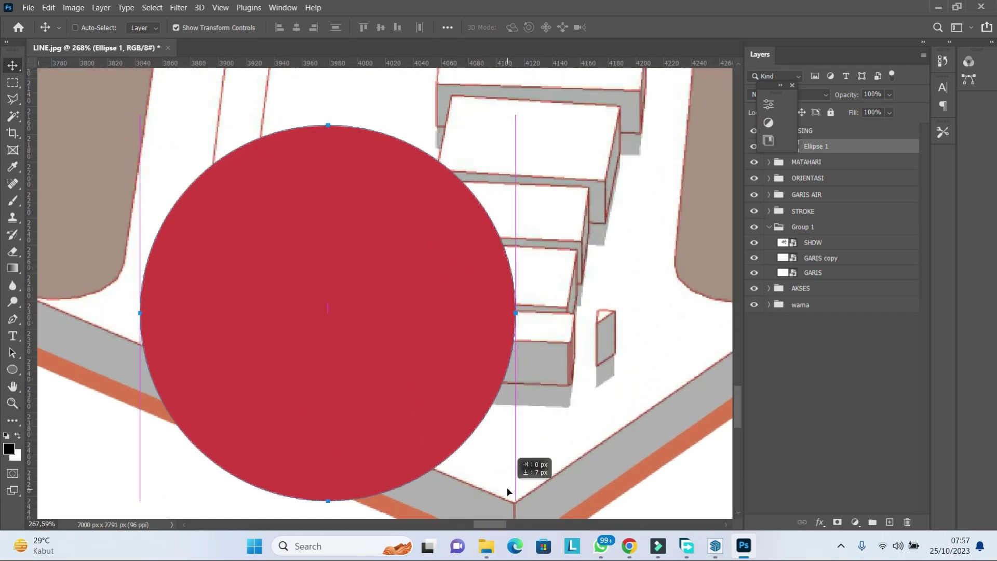
{"action": "scroll", "coordinate": [519, 468], "scroll_direction": "down", "scroll_amount": 1}
{"action": "mouse_move", "coordinate": [367, 208]}
{"action": "left_mouse_down"}
{"action": "mouse_move", "coordinate": [584, 300]}
{"action": "mouse_move", "coordinate": [599, 327]}
{"action": "left_mouse_up"}
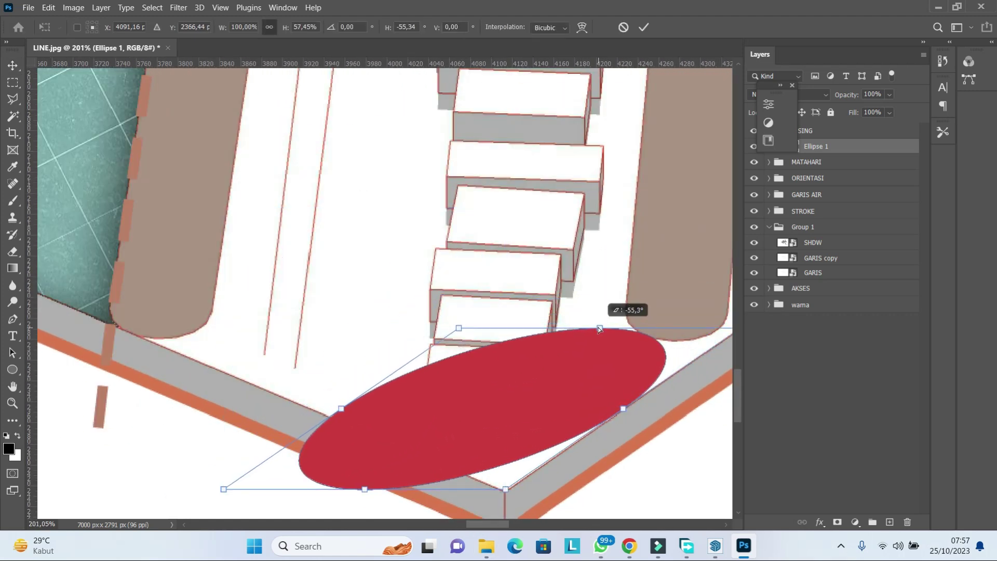
{"action": "left_click_drag", "start_coordinate": [351, 401], "coordinate": [395, 291]}
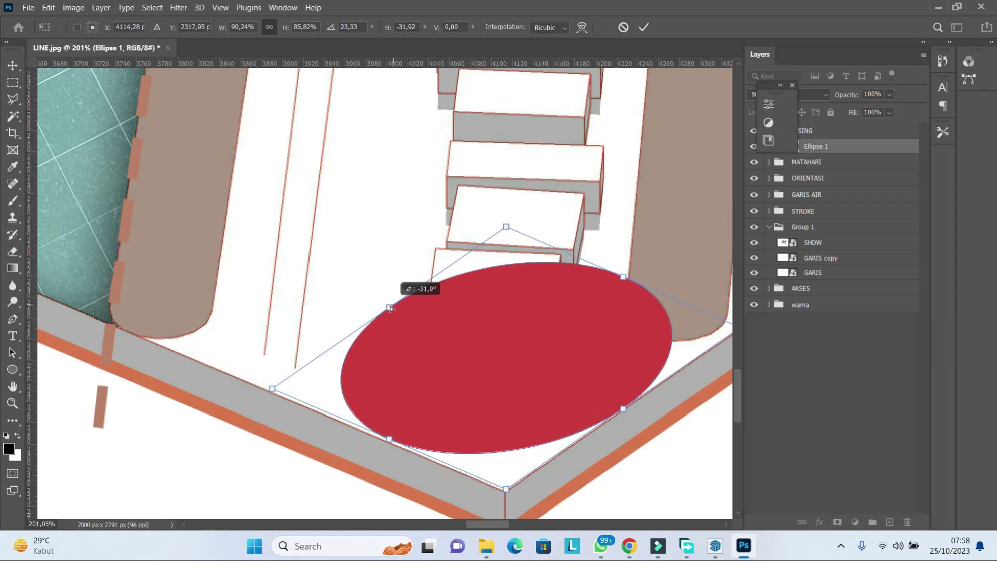
{"action": "scroll", "coordinate": [431, 301], "scroll_direction": "down", "scroll_amount": 3}
{"action": "scroll", "coordinate": [432, 301], "scroll_direction": "down", "scroll_amount": 2}
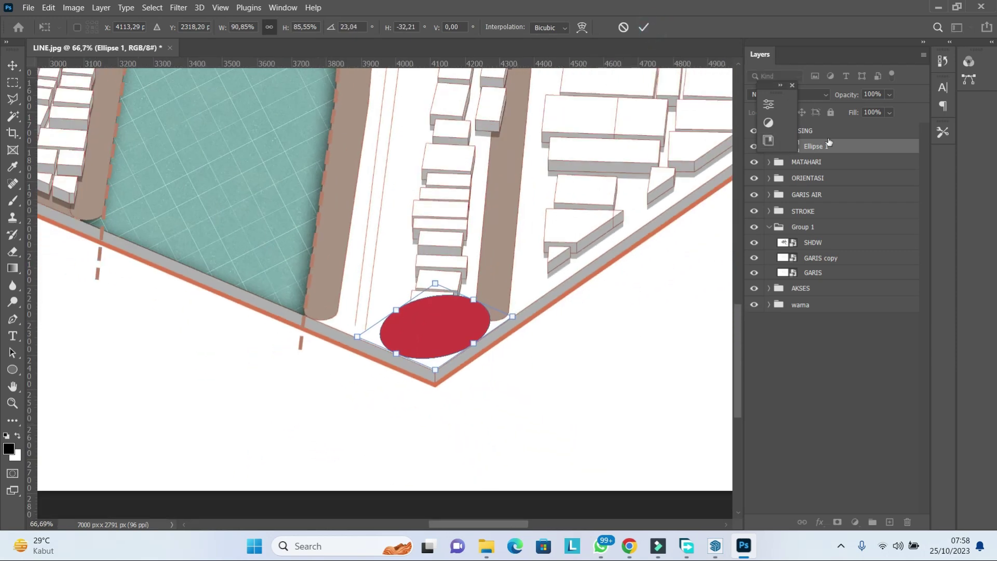
{"action": "left_click_drag", "start_coordinate": [890, 94], "coordinate": [874, 108]}
{"action": "scroll", "coordinate": [601, 290], "scroll_direction": "down", "scroll_amount": 3}
{"action": "left_click_drag", "start_coordinate": [543, 372], "coordinate": [605, 284]}
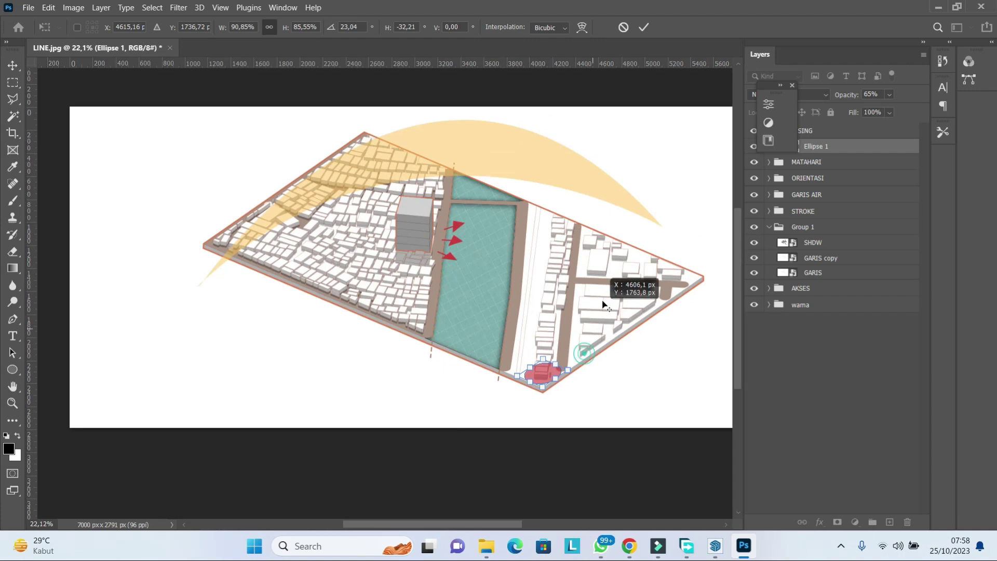
{"action": "left_click", "coordinate": [644, 27]}
- Place ellipse copies across the right and left blocks
{"action": "mouse_move", "coordinate": [543, 372]}
{"action": "left_mouse_down"}
{"action": "mouse_move", "coordinate": [559, 291]}
{"action": "mouse_move", "coordinate": [629, 304]}
{"action": "mouse_move", "coordinate": [714, 254]}
{"action": "left_mouse_up"}
{"action": "key", "text": "ctrl+z"}
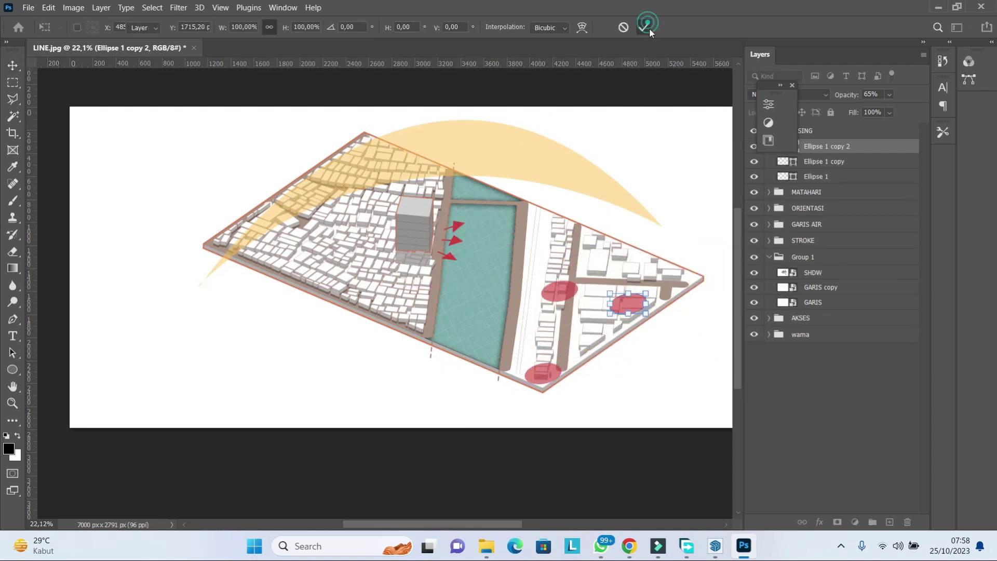
{"action": "left_click", "coordinate": [649, 28]}
{"action": "mouse_move", "coordinate": [654, 279]}
{"action": "left_mouse_down"}
{"action": "mouse_move", "coordinate": [578, 217]}
{"action": "mouse_move", "coordinate": [435, 271]}
{"action": "mouse_move", "coordinate": [388, 240]}
{"action": "mouse_move", "coordinate": [399, 197]}
{"action": "mouse_move", "coordinate": [435, 158]}
{"action": "left_mouse_up"}
{"action": "mouse_move", "coordinate": [435, 158]}
{"action": "left_mouse_down"}
{"action": "mouse_move", "coordinate": [411, 152]}
{"action": "mouse_move", "coordinate": [266, 260]}
{"action": "left_mouse_up"}
- Collapse BISING and select all groups from BISING down to Group 1
{"action": "left_click", "coordinate": [792, 85]}
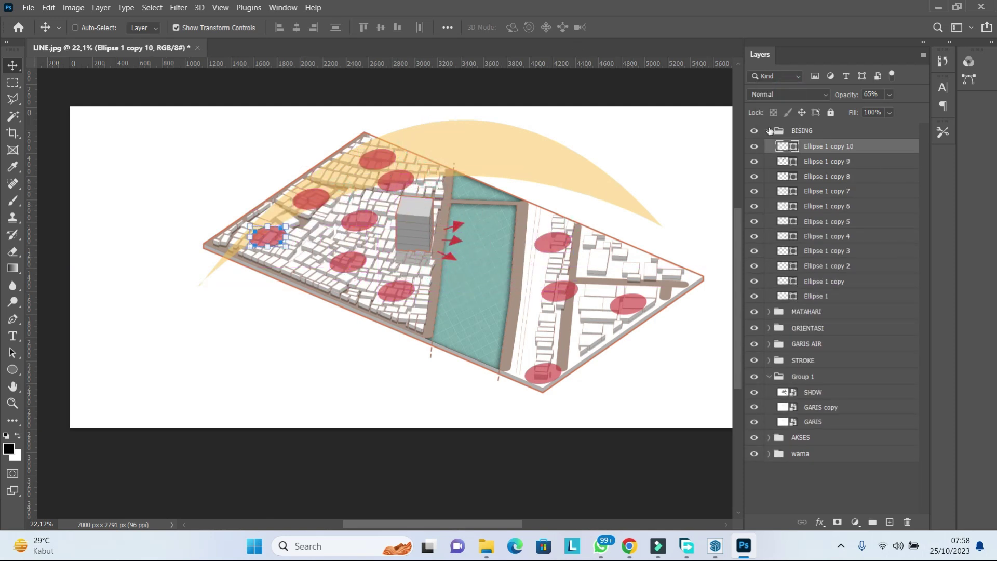
{"action": "left_click", "coordinate": [769, 131]}
{"action": "left_click", "coordinate": [806, 147], "text": "ctrl"}
{"action": "left_click", "coordinate": [807, 179], "text": "shift"}
{"action": "left_click", "coordinate": [795, 212]}
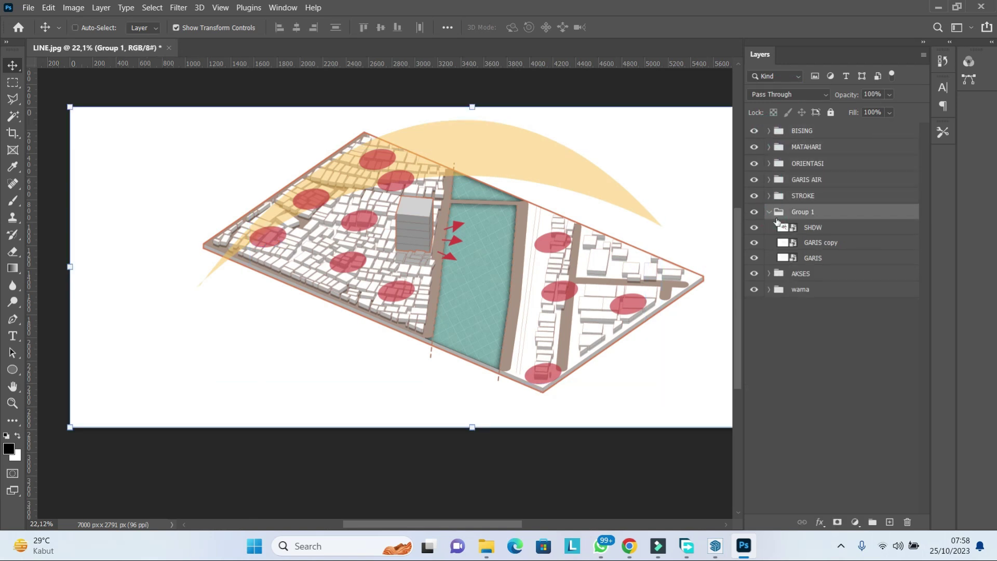
- Group all layers from BISING to wama into a group named '1'
{"action": "left_click_drag", "start_coordinate": [777, 128], "coordinate": [816, 246]}
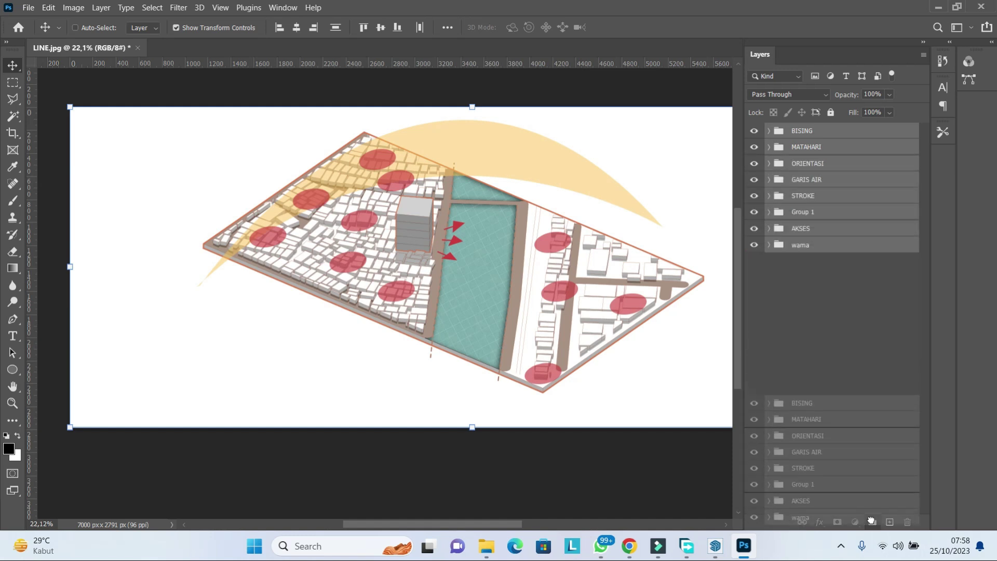
{"action": "left_click_drag", "start_coordinate": [814, 247], "coordinate": [873, 522]}
{"action": "type", "text": "1"}
{"action": "left_click", "coordinate": [813, 145]}
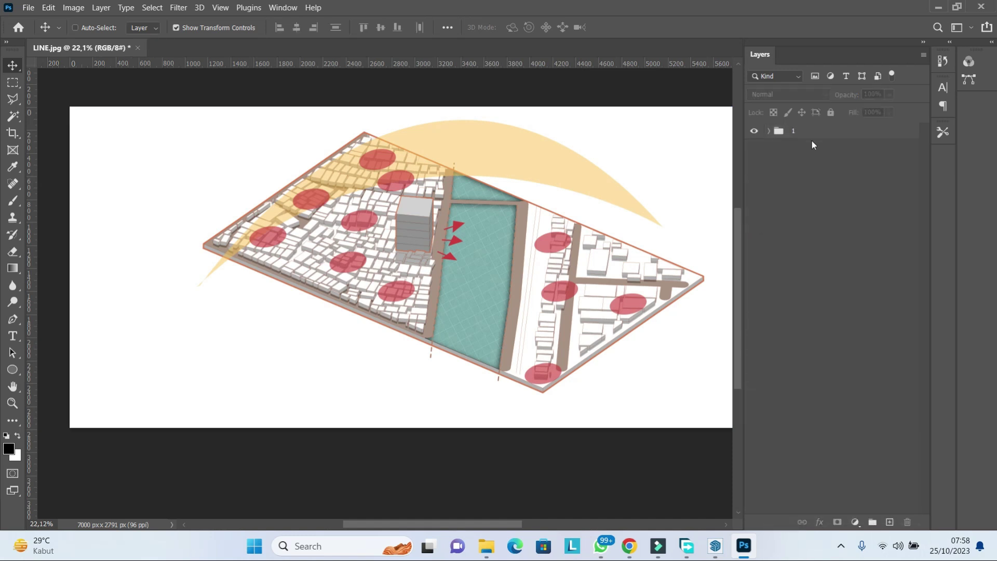
- Crop the canvas to a 9:16 portrait, enlarging it into a tall poster
{"action": "left_click", "coordinate": [12, 133]}
{"action": "left_click", "coordinate": [192, 27]}
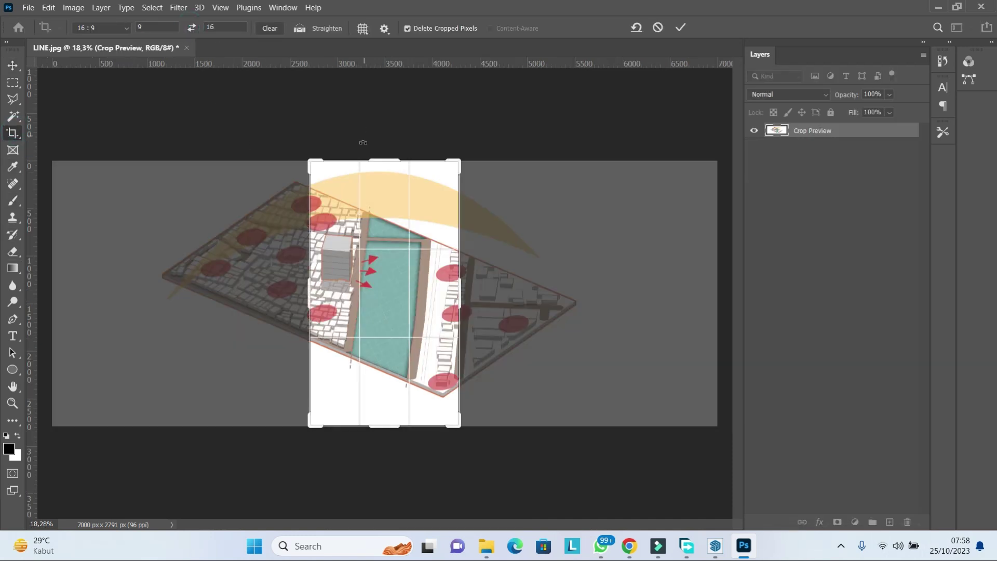
{"action": "left_click_drag", "start_coordinate": [307, 161], "coordinate": [250, 108]}
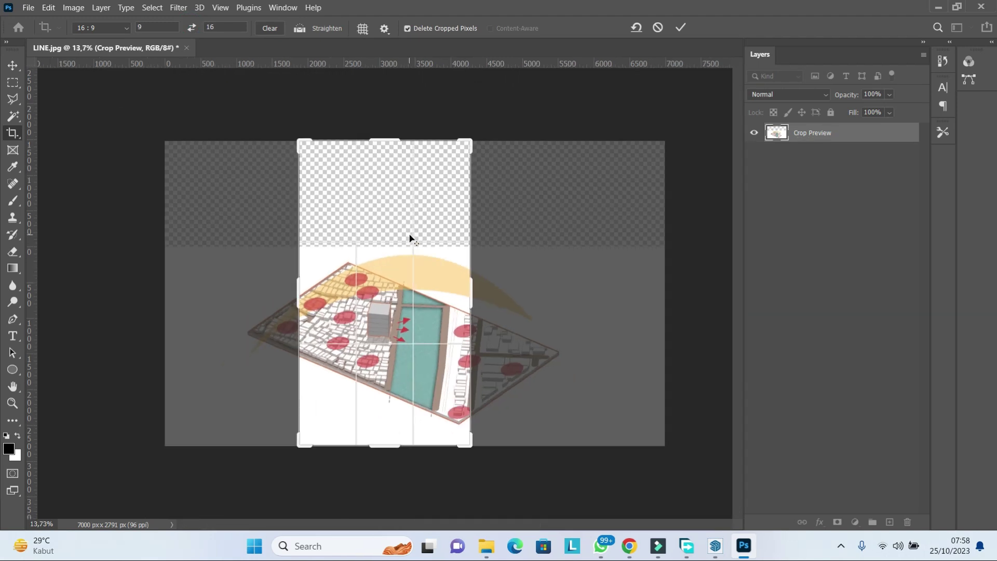
{"action": "mouse_move", "coordinate": [446, 408]}
{"action": "left_mouse_down"}
{"action": "mouse_move", "coordinate": [484, 405]}
{"action": "mouse_move", "coordinate": [519, 461]}
{"action": "left_mouse_up"}
{"action": "left_click_drag", "start_coordinate": [281, 107], "coordinate": [236, 71]}
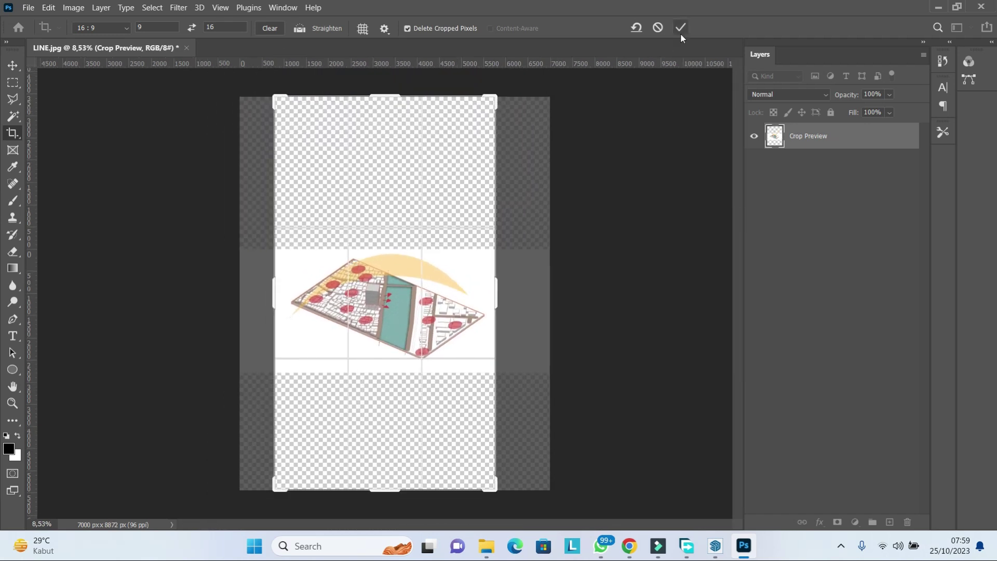
{"action": "left_click", "coordinate": [681, 28]}
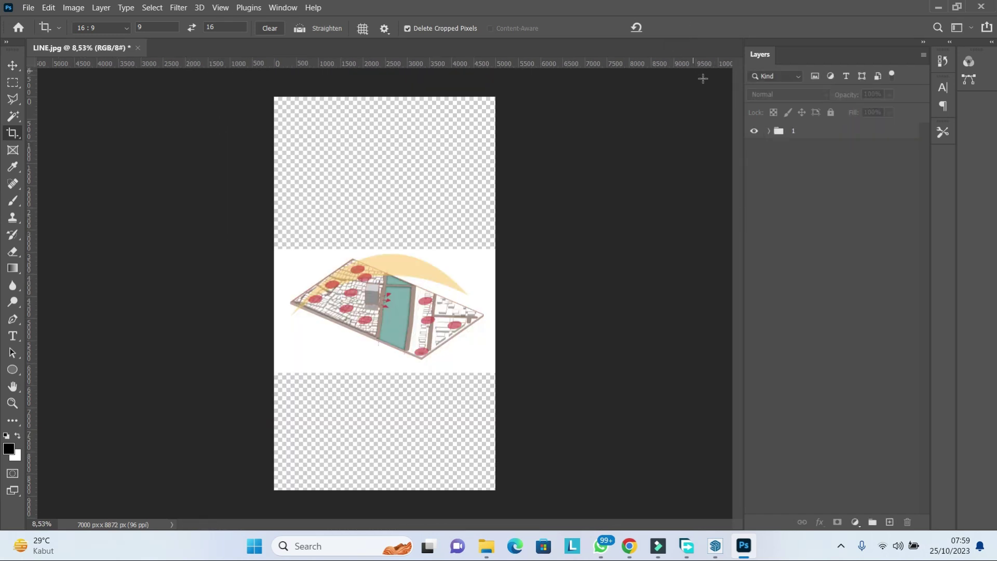
- Add a white Solid Color fill layer as the background
{"action": "left_click", "coordinate": [856, 523]}
{"action": "left_click", "coordinate": [883, 293]}
{"action": "left_click", "coordinate": [618, 290]}
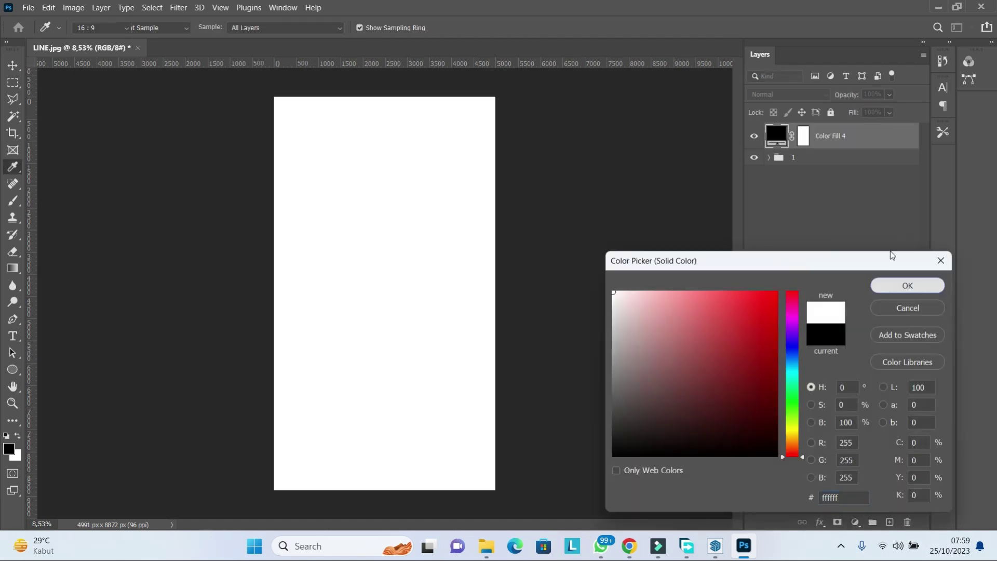
{"action": "left_click", "coordinate": [907, 285]}
- Move the site diagram to the poster's top and place copies further down
{"action": "left_click", "coordinate": [793, 131]}
{"action": "key", "text": "v"}
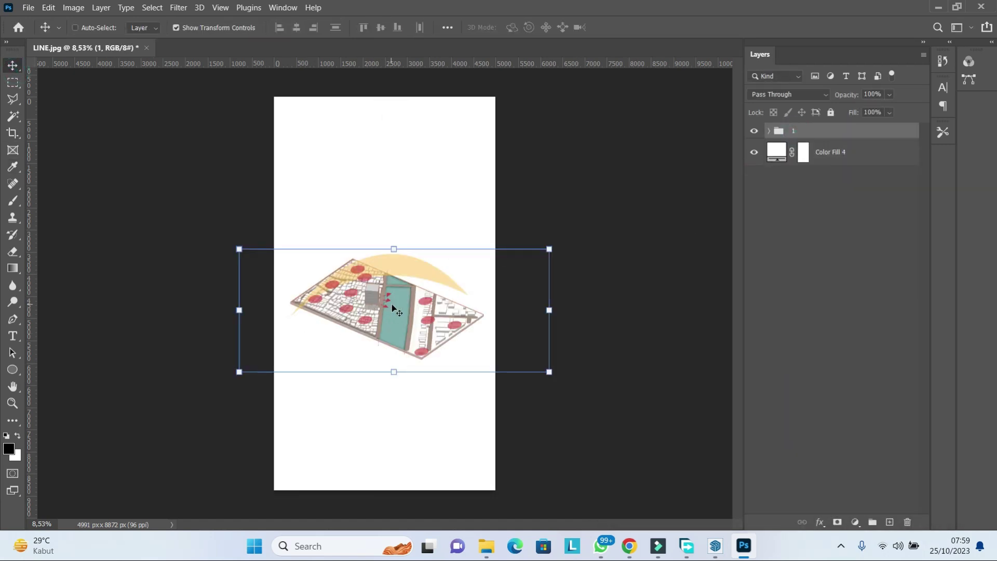
{"action": "left_click_drag", "start_coordinate": [394, 296], "coordinate": [397, 167]}
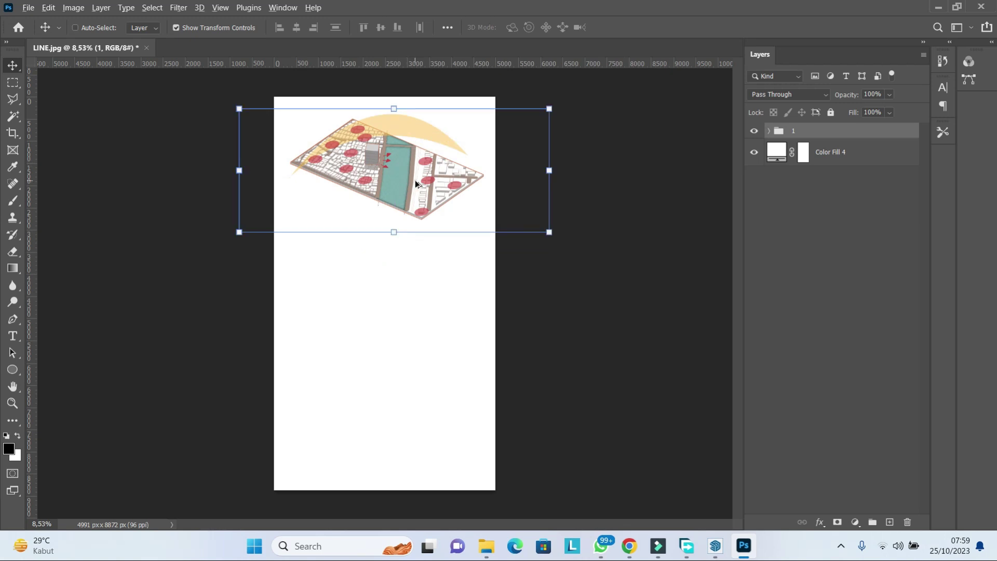
{"action": "left_click_drag", "start_coordinate": [419, 215], "coordinate": [419, 460]}
- Scale all four stacked site groups down to about 77.7% and apply
{"action": "left_click", "coordinate": [811, 179], "text": "shift"}
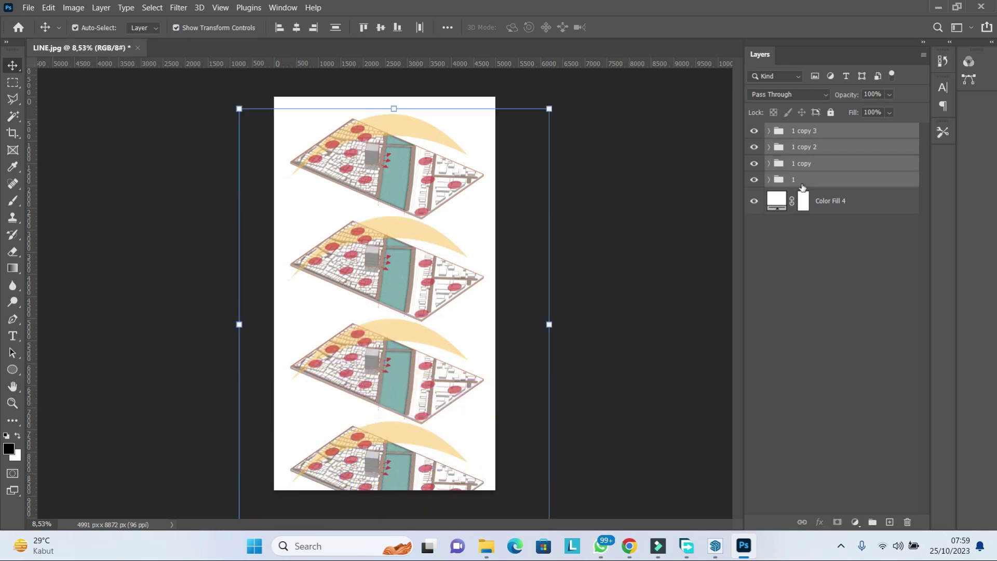
{"action": "key", "text": "ctrl+minus"}
{"action": "key", "text": "ctrl+t"}
{"action": "left_click_drag", "start_coordinate": [509, 474], "coordinate": [476, 439]}
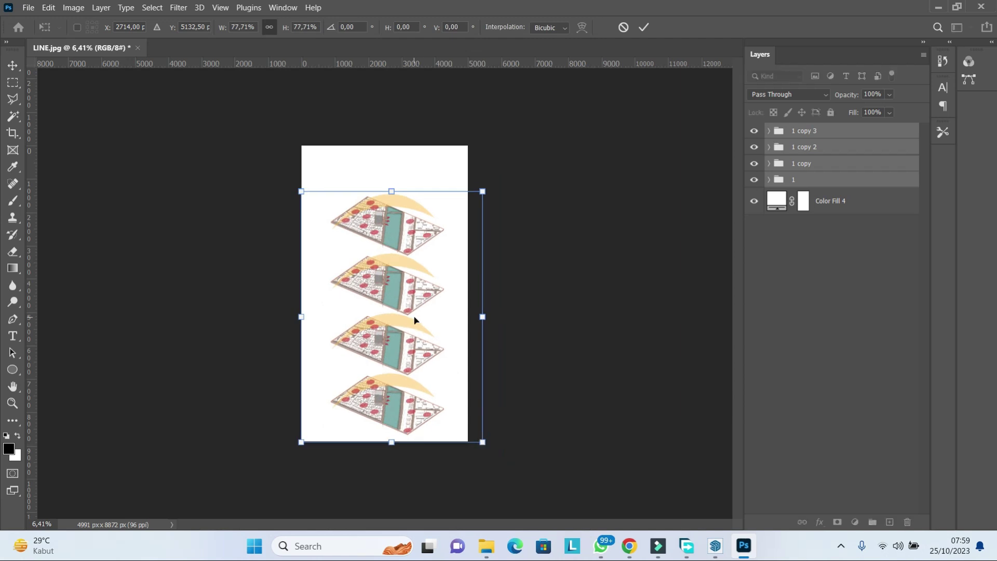
{"action": "mouse_move", "coordinate": [410, 285]}
{"action": "left_mouse_down"}
{"action": "mouse_move", "coordinate": [408, 269]}
{"action": "mouse_move", "coordinate": [394, 283]}
{"action": "mouse_move", "coordinate": [404, 273]}
{"action": "left_mouse_up"}
{"action": "scroll", "coordinate": [395, 282], "scroll_direction": "up", "scroll_amount": 3}
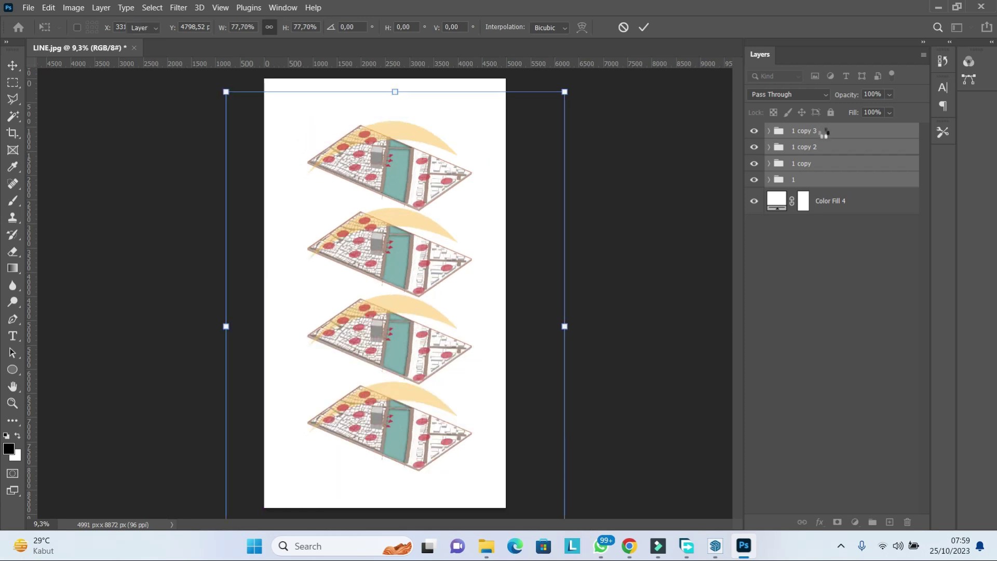
{"action": "key", "text": "Return"}
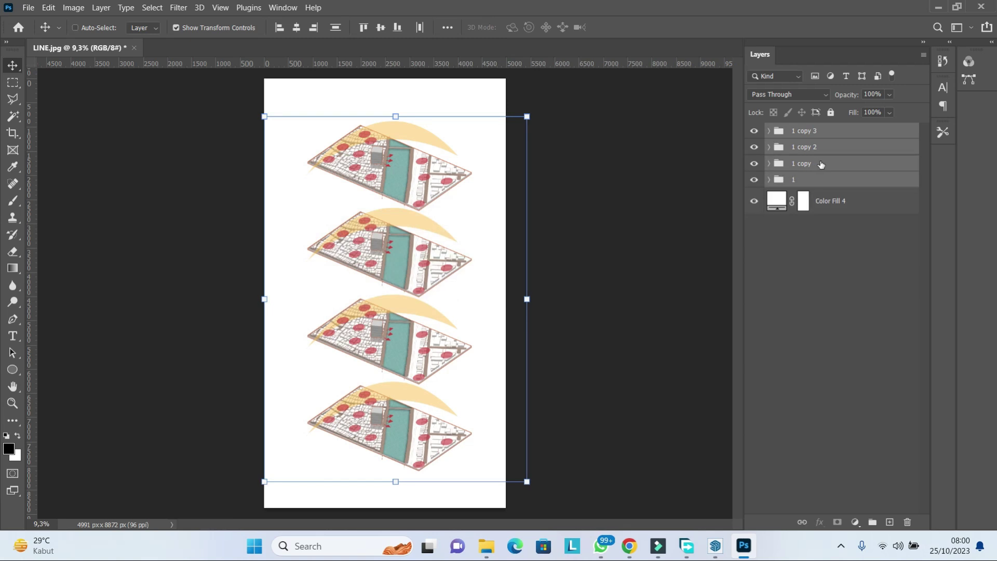
- Hide the noise, sun and access layers on the top drawing
{"action": "left_click", "coordinate": [769, 131]}
{"action": "left_click", "coordinate": [803, 132]}
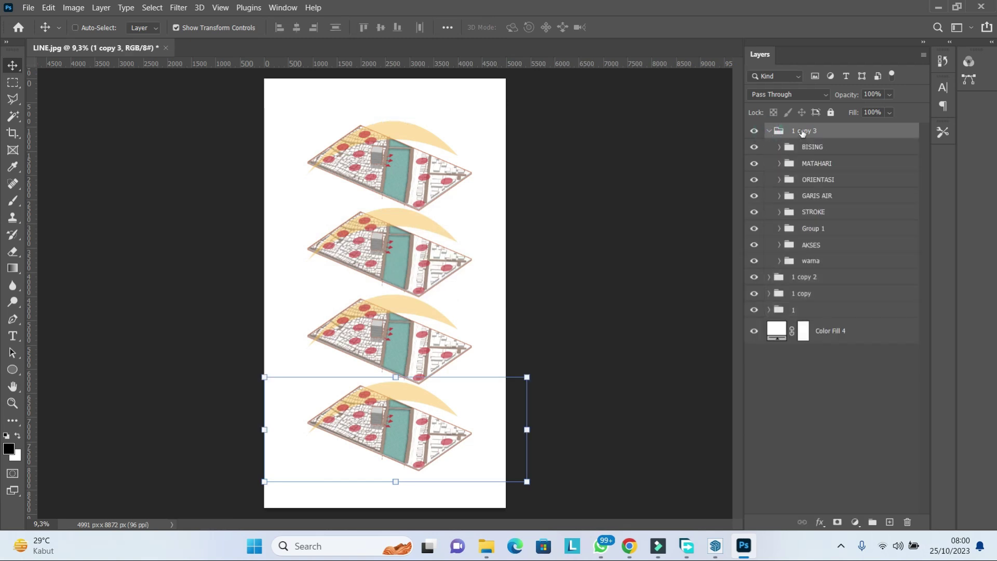
{"action": "left_click", "coordinate": [808, 309]}
{"action": "left_click", "coordinate": [769, 310]}
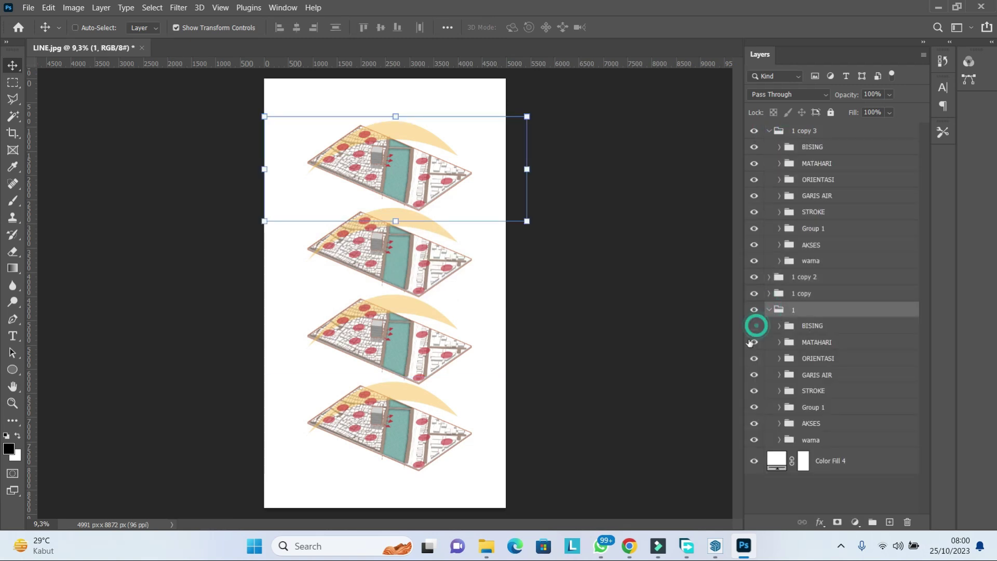
{"action": "left_click", "coordinate": [754, 342]}
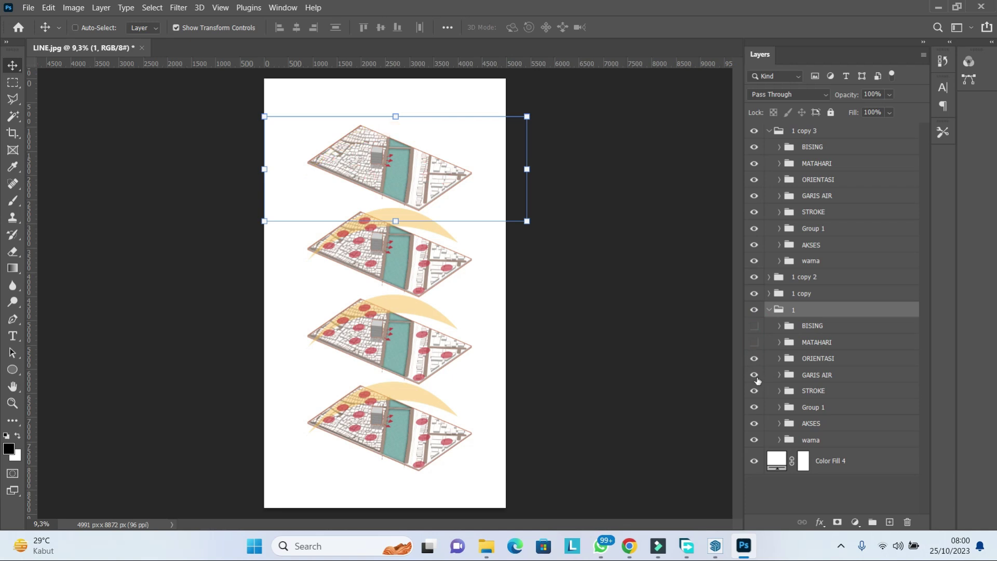
{"action": "left_click", "coordinate": [754, 424]}
- Hide MATAHARI and ORIENTASI in the second drawing and access and sun in the third
{"action": "left_click", "coordinate": [770, 310]}
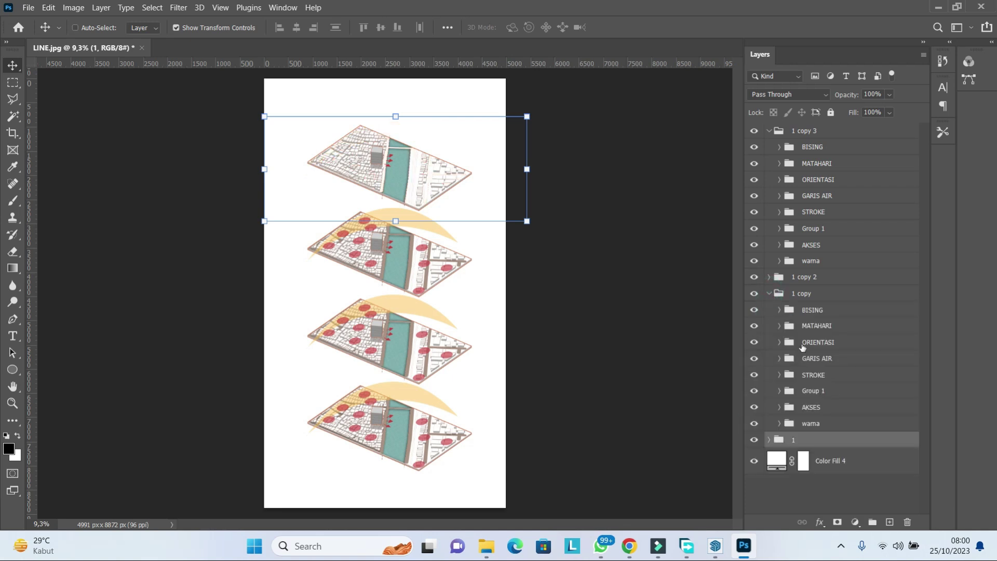
{"action": "left_click", "coordinate": [754, 341]}
{"action": "left_click", "coordinate": [754, 326]}
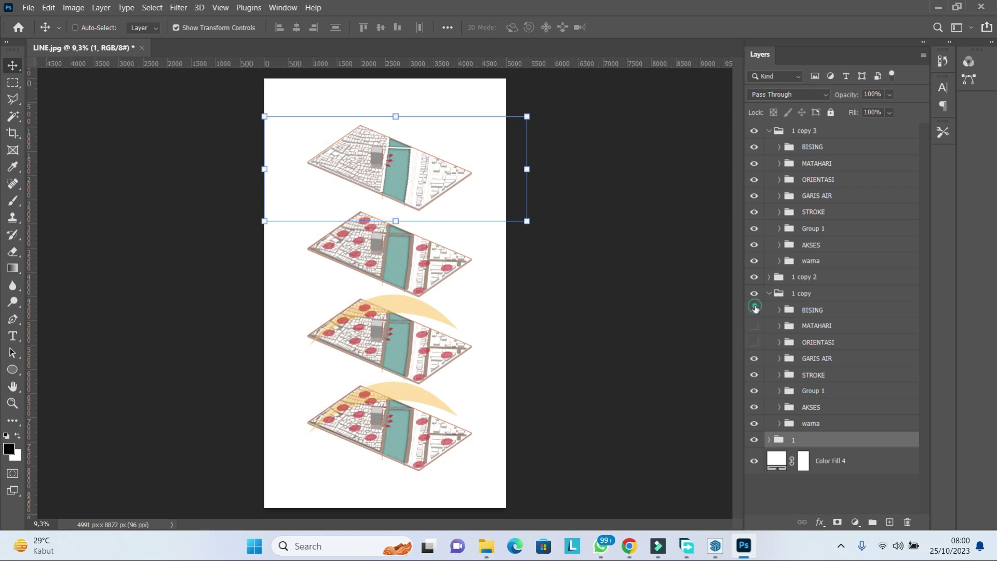
{"action": "left_click", "coordinate": [769, 293]}
{"action": "left_click", "coordinate": [755, 277]}
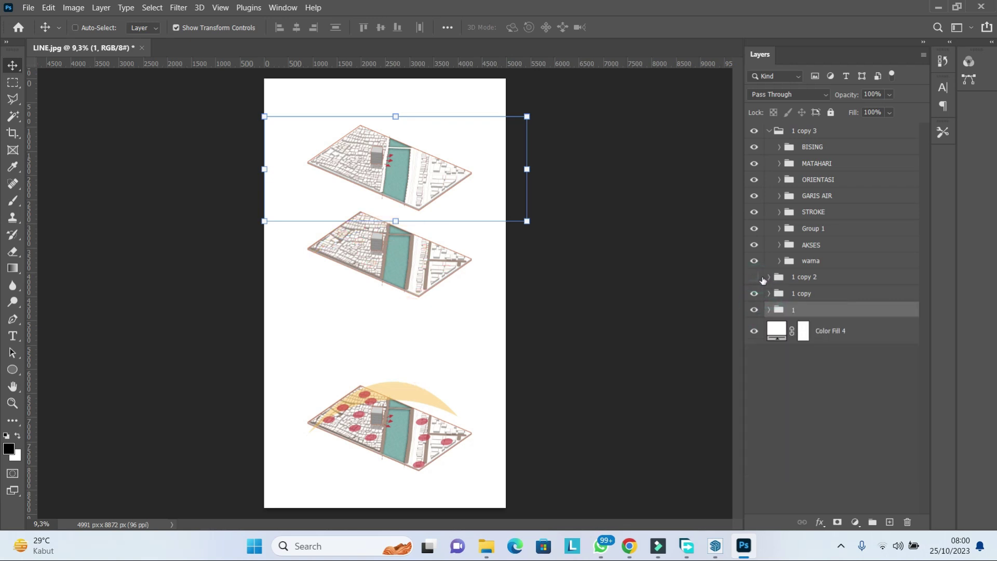
{"action": "left_click", "coordinate": [754, 391]}
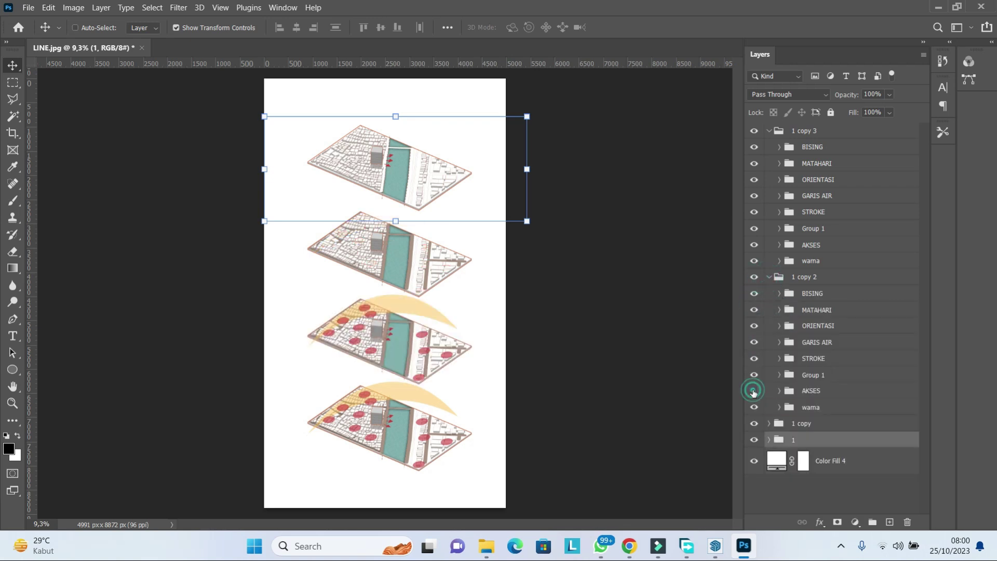
{"action": "left_click", "coordinate": [753, 310]}
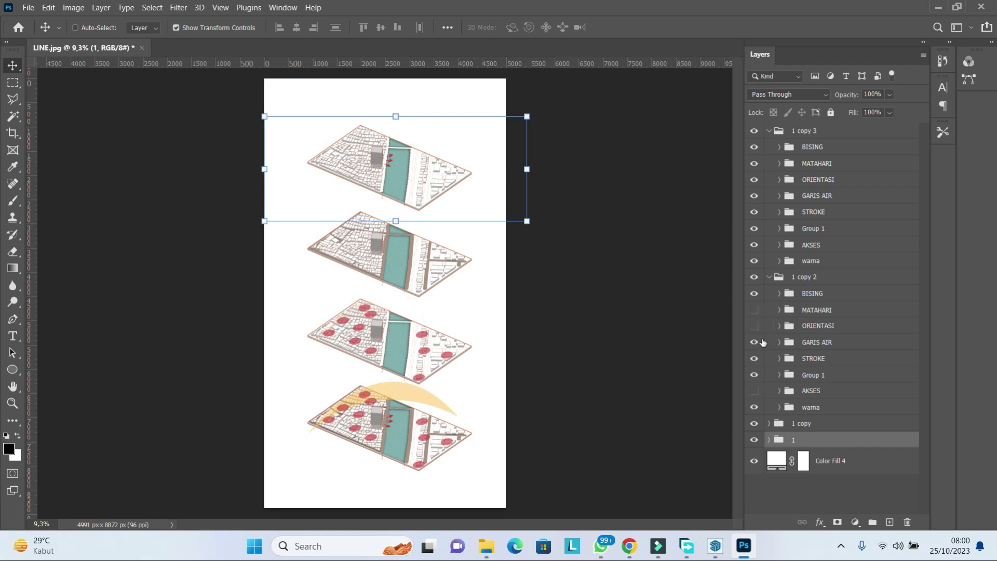
{"action": "left_click", "coordinate": [769, 130]}
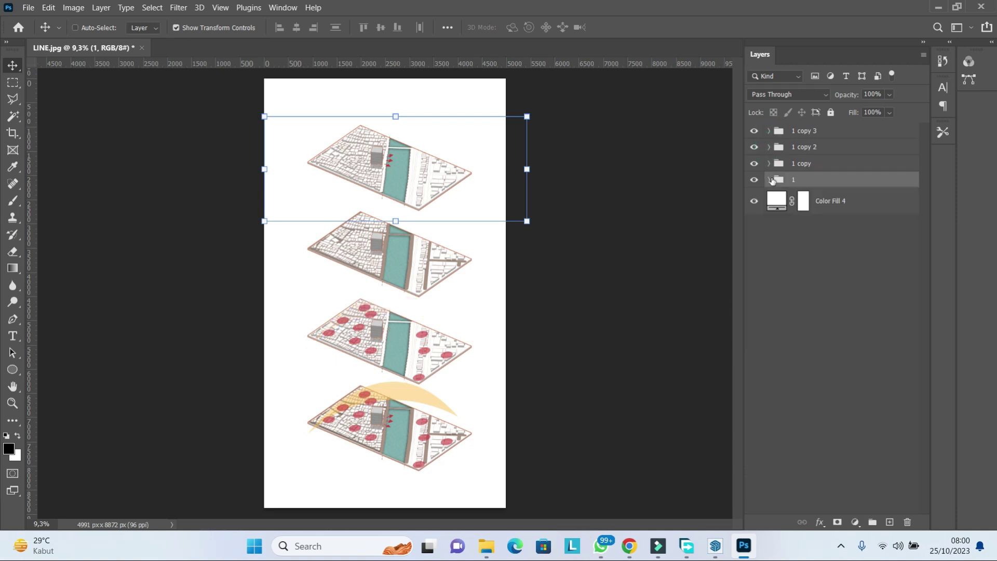
- Even out the plate spacing by nudging the bottom group down and shifting the whole stack upward
{"action": "left_click_drag", "start_coordinate": [416, 170], "coordinate": [417, 165]}
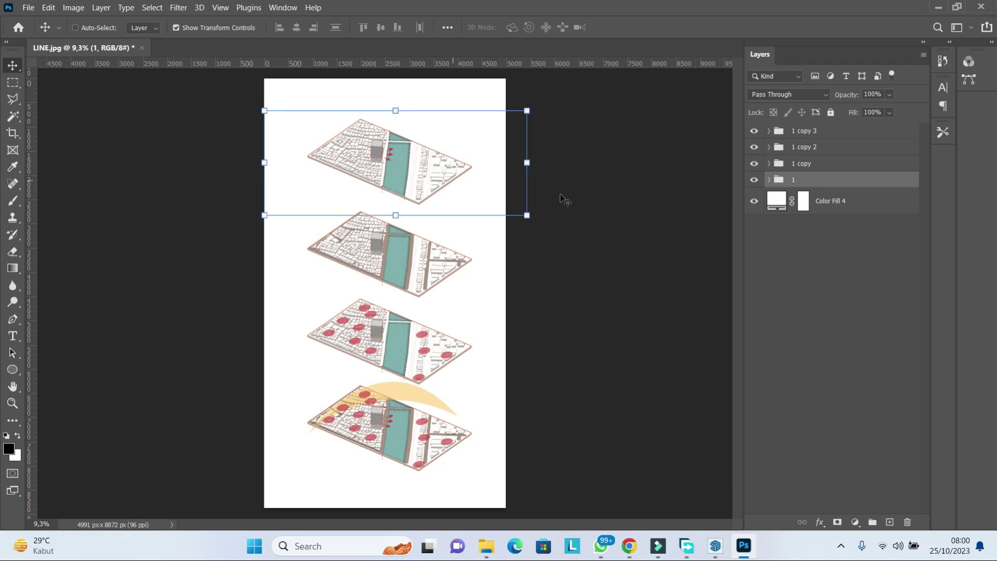
{"action": "key", "text": "ctrl+z"}
{"action": "left_click", "coordinate": [807, 138]}
{"action": "left_click_drag", "start_coordinate": [441, 403], "coordinate": [443, 413]}
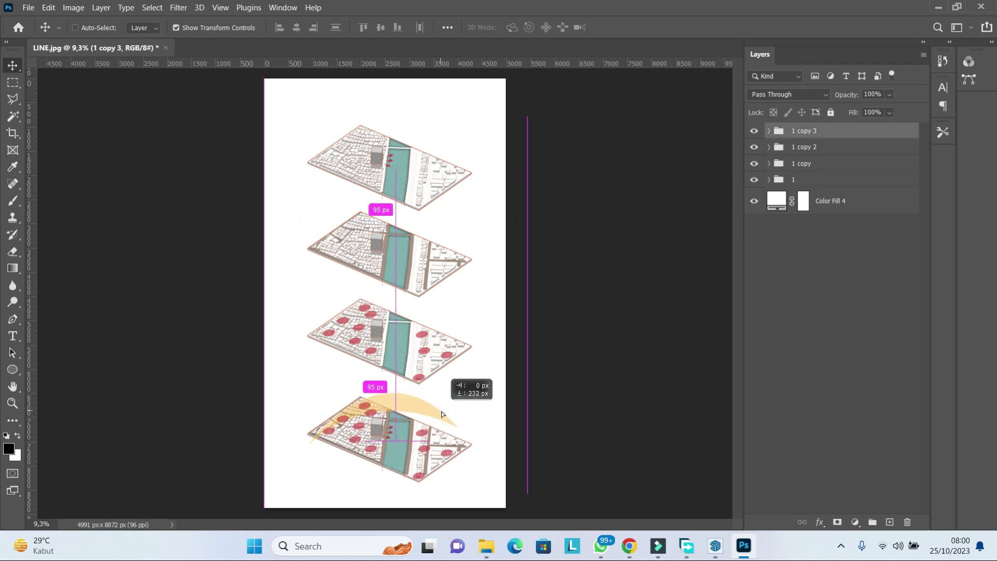
{"action": "left_click", "coordinate": [793, 180], "text": "shift"}
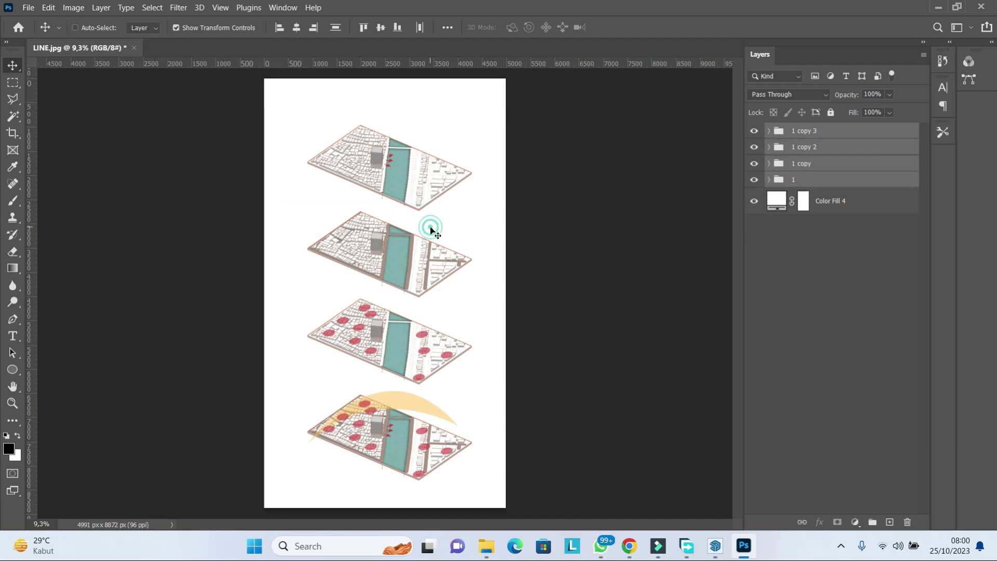
{"action": "left_click_drag", "start_coordinate": [434, 222], "coordinate": [441, 213]}
{"action": "scroll", "coordinate": [452, 255], "scroll_direction": "down", "scroll_amount": 2}
{"action": "left_click", "coordinate": [795, 235]}
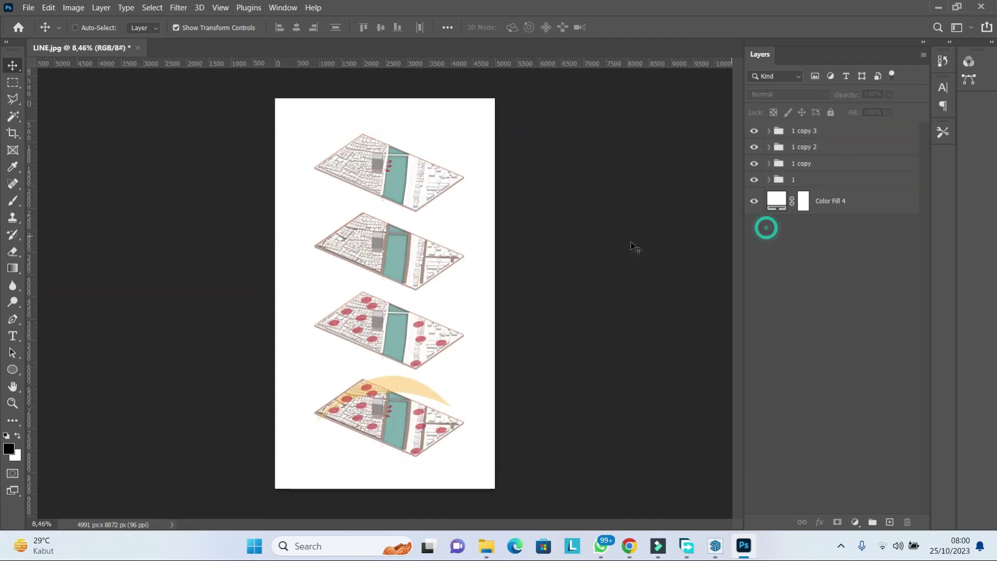
{"action": "scroll", "coordinate": [399, 233], "scroll_direction": "up", "scroll_amount": 3}
{"action": "scroll", "coordinate": [399, 232], "scroll_direction": "up", "scroll_amount": 3}
{"action": "scroll", "coordinate": [399, 232], "scroll_direction": "down", "scroll_amount": 2}
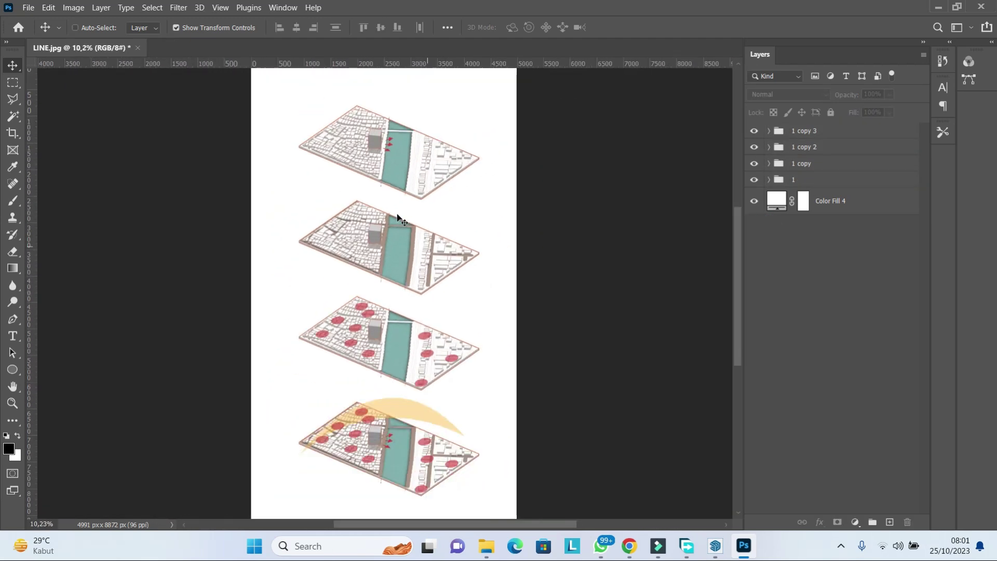
{"action": "scroll", "coordinate": [399, 218], "scroll_direction": "down", "scroll_amount": 2}
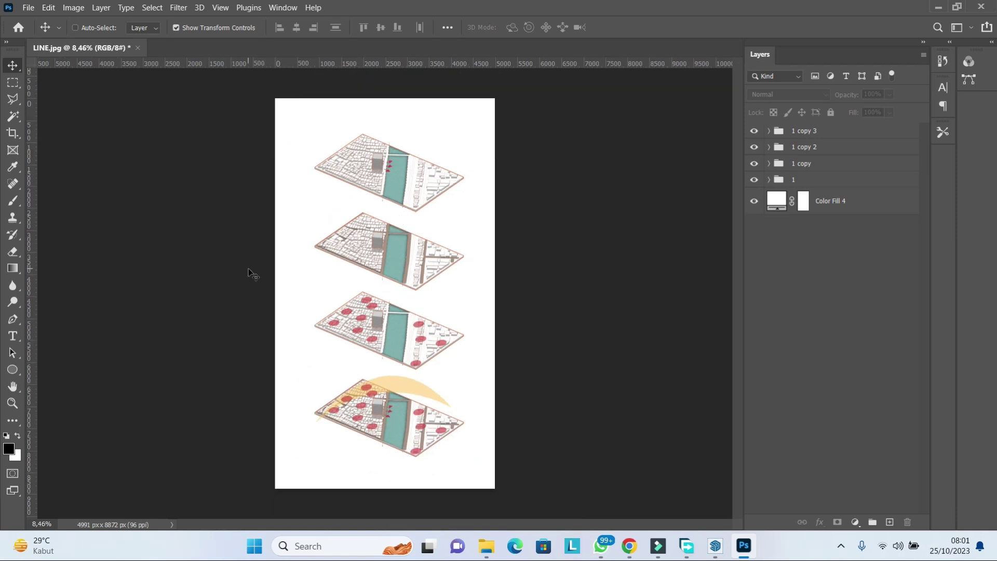
- Draw a tall Polygonal Lasso panel selection through the plates' left corners
{"action": "left_click", "coordinate": [13, 99]}
{"action": "scroll", "coordinate": [317, 166], "scroll_direction": "up", "scroll_amount": 2}
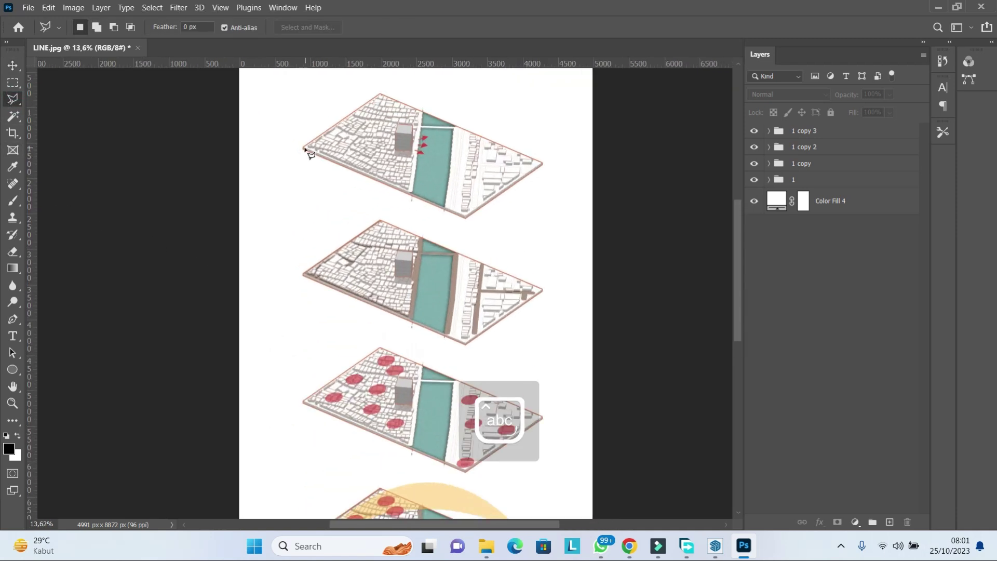
{"action": "scroll", "coordinate": [307, 156], "scroll_direction": "down", "scroll_amount": 1}
{"action": "scroll", "coordinate": [307, 156], "scroll_direction": "up", "scroll_amount": 3}
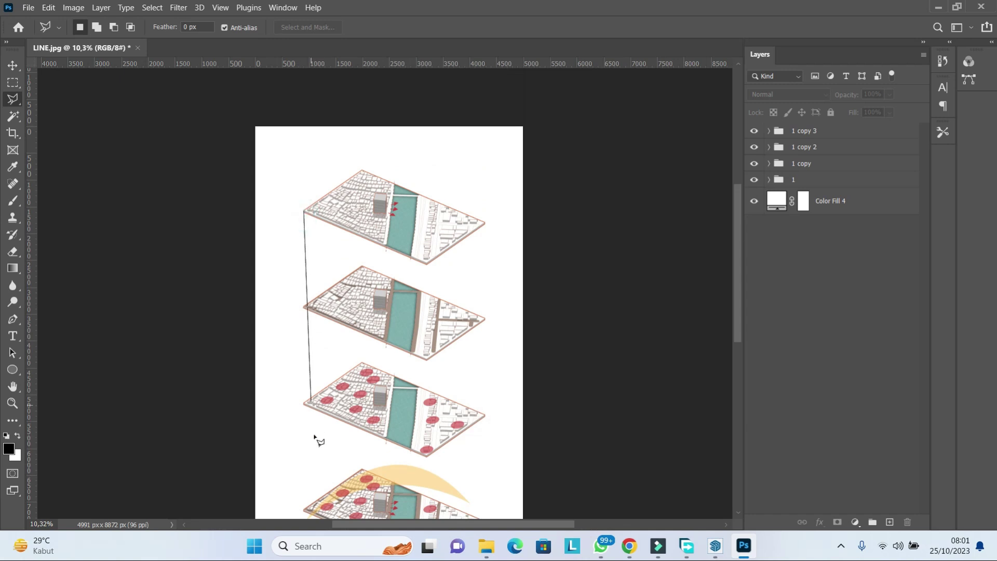
{"action": "scroll", "coordinate": [312, 405], "scroll_direction": "down", "scroll_amount": 5}
{"action": "scroll", "coordinate": [270, 291], "scroll_direction": "up", "scroll_amount": 2}
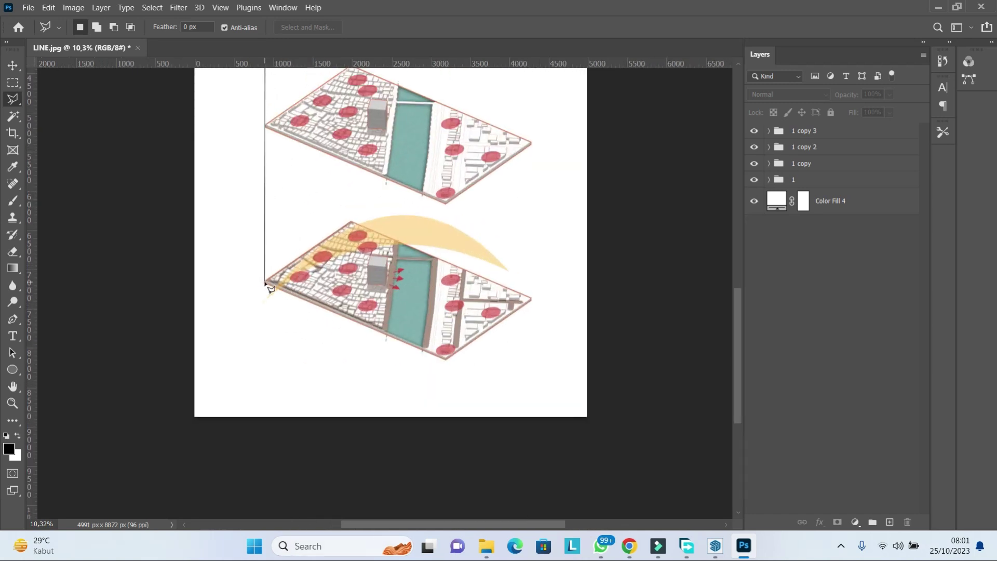
{"action": "left_click", "coordinate": [352, 223]}
{"action": "scroll", "coordinate": [352, 222], "scroll_direction": "up", "scroll_amount": 5}
{"action": "scroll", "coordinate": [351, 351], "scroll_direction": "up", "scroll_amount": 10}
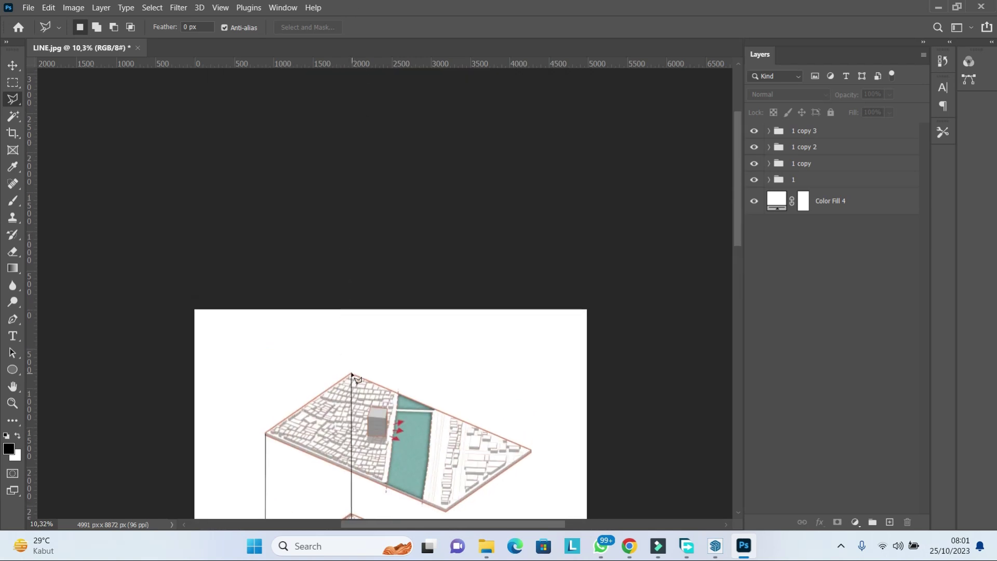
{"action": "left_click", "coordinate": [265, 434]}
{"action": "scroll", "coordinate": [405, 327], "scroll_direction": "down", "scroll_amount": 3}
- Fill the panel selection with a solid colour fill of orange-brown #b86132
{"action": "left_click", "coordinate": [856, 521]}
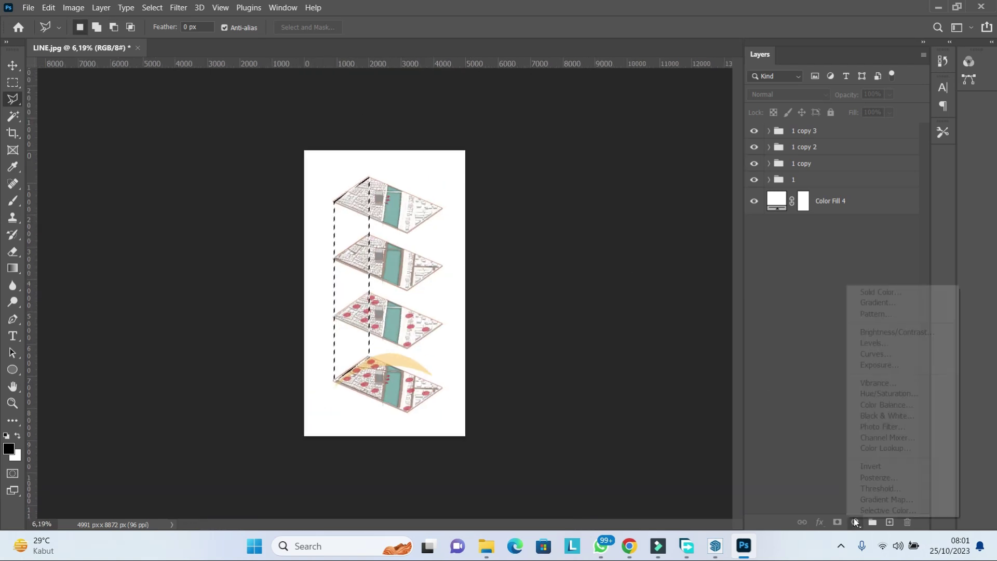
{"action": "left_click", "coordinate": [897, 292]}
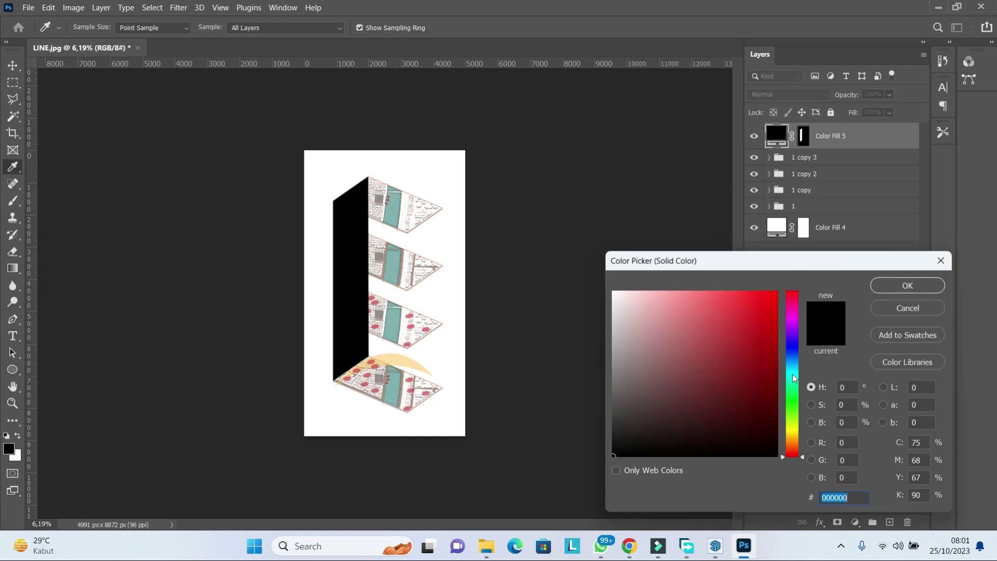
{"action": "left_click", "coordinate": [792, 448]}
{"action": "left_click_drag", "start_coordinate": [741, 385], "coordinate": [723, 341]}
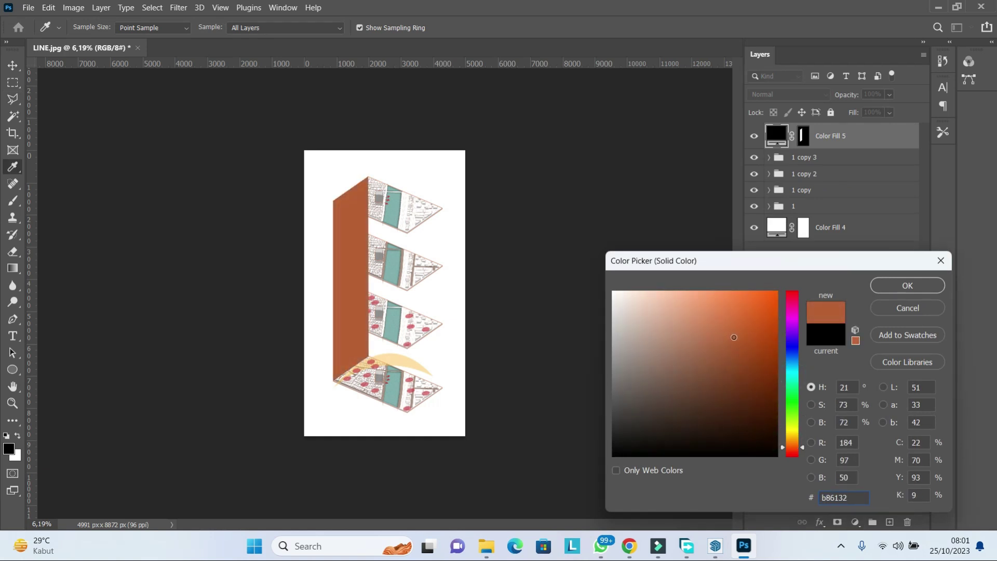
{"action": "key", "text": "Return"}
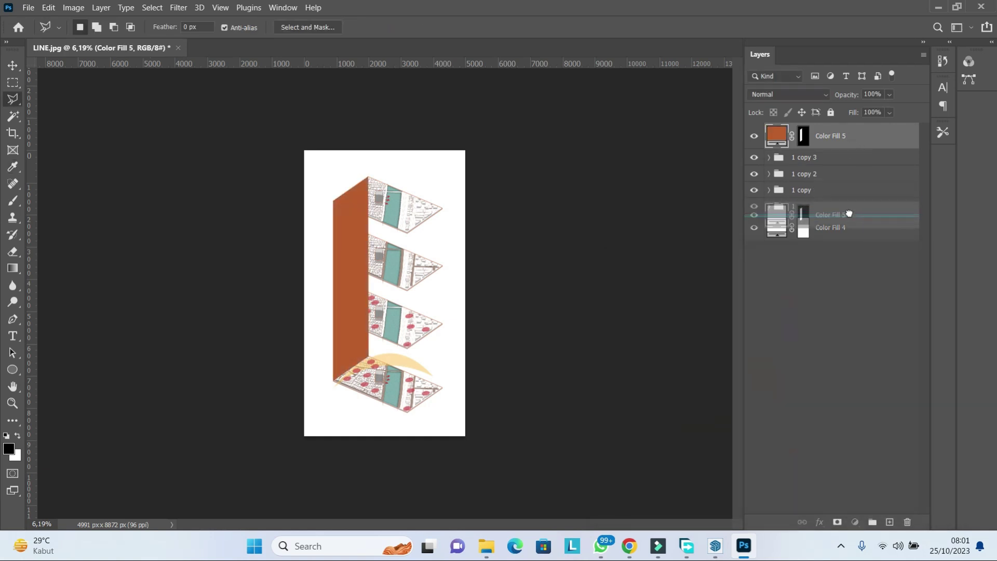
- Move Color Fill 5 down just above Color Fill 4, behind the site plates
{"action": "left_click_drag", "start_coordinate": [852, 136], "coordinate": [847, 211]}
{"action": "left_click", "coordinate": [823, 288]}
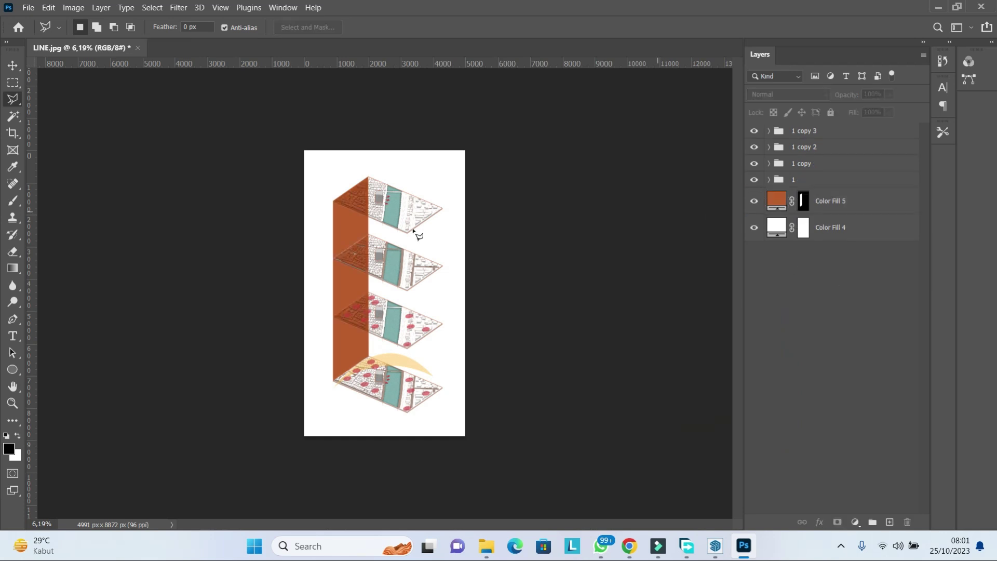
{"action": "scroll", "coordinate": [381, 218], "scroll_direction": "up", "scroll_amount": 1}
{"action": "scroll", "coordinate": [382, 218], "scroll_direction": "up", "scroll_amount": 1}
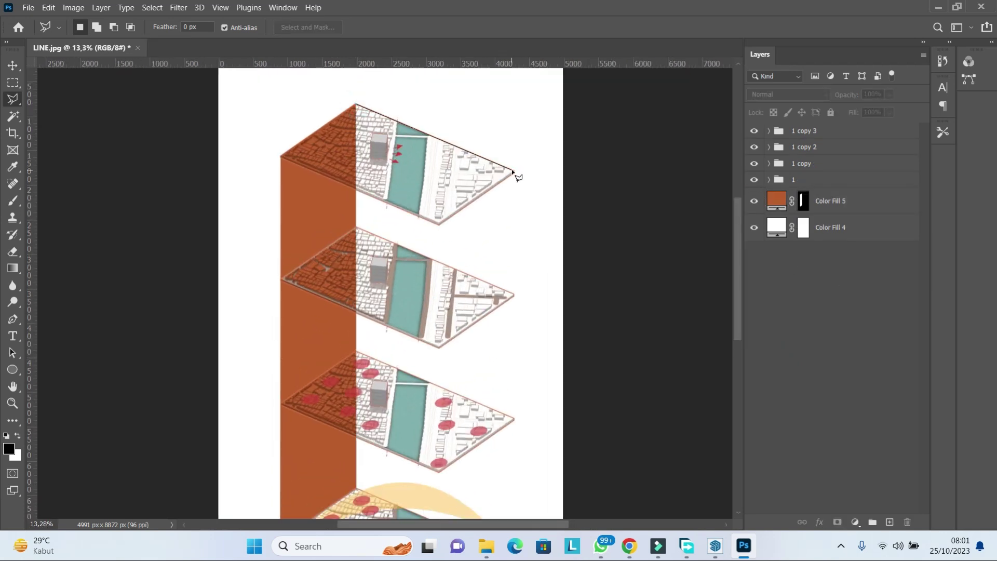
{"action": "scroll", "coordinate": [512, 363], "scroll_direction": "down", "scroll_amount": 5}
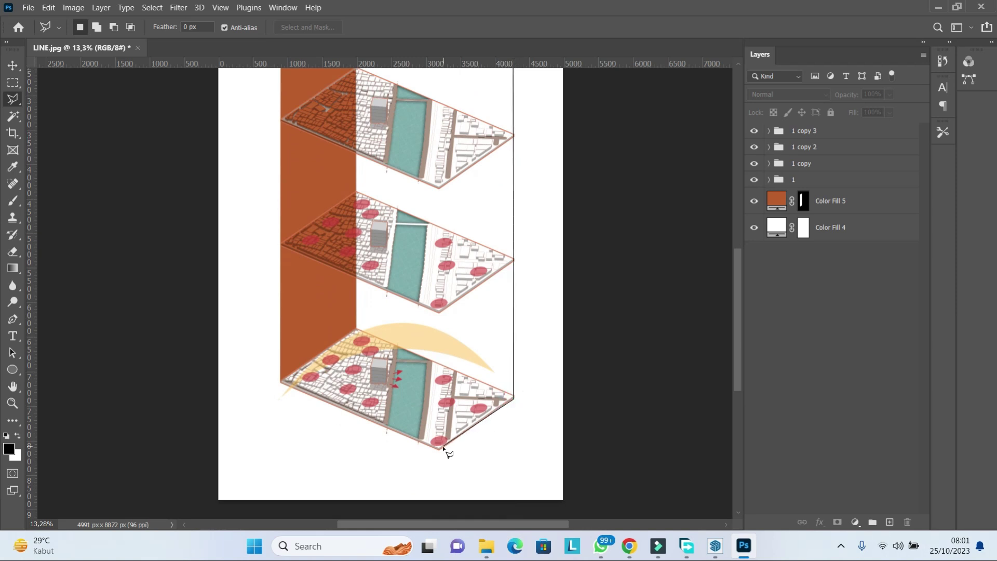
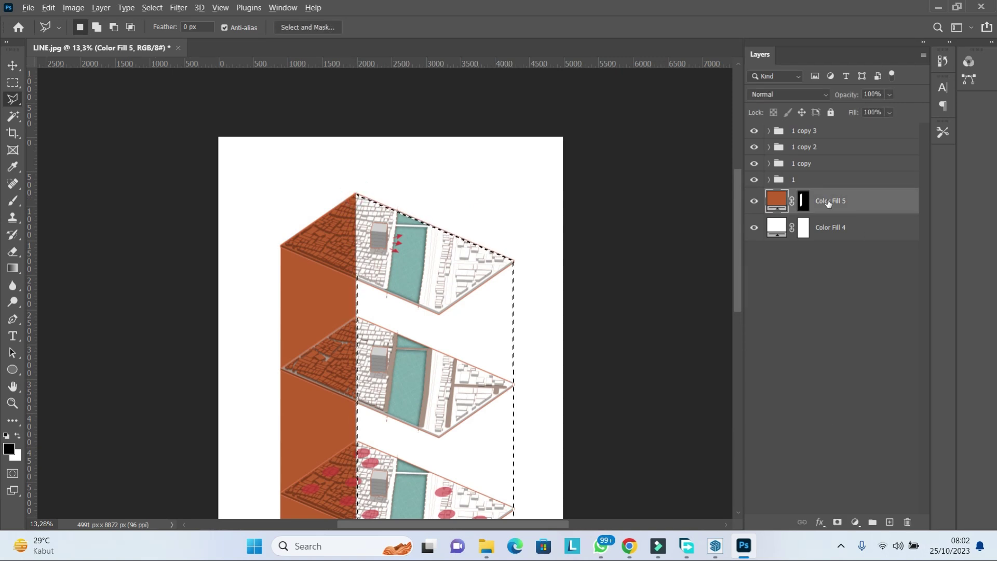
- Fill the right-wall selection with a slightly lighter orange Solid Color, b0673f
{"action": "double_click", "coordinate": [777, 201]}
{"action": "left_click", "coordinate": [917, 307]}
{"action": "left_click", "coordinate": [855, 521]}
{"action": "left_click", "coordinate": [899, 295]}
{"action": "type", "text": "b95e2c"}
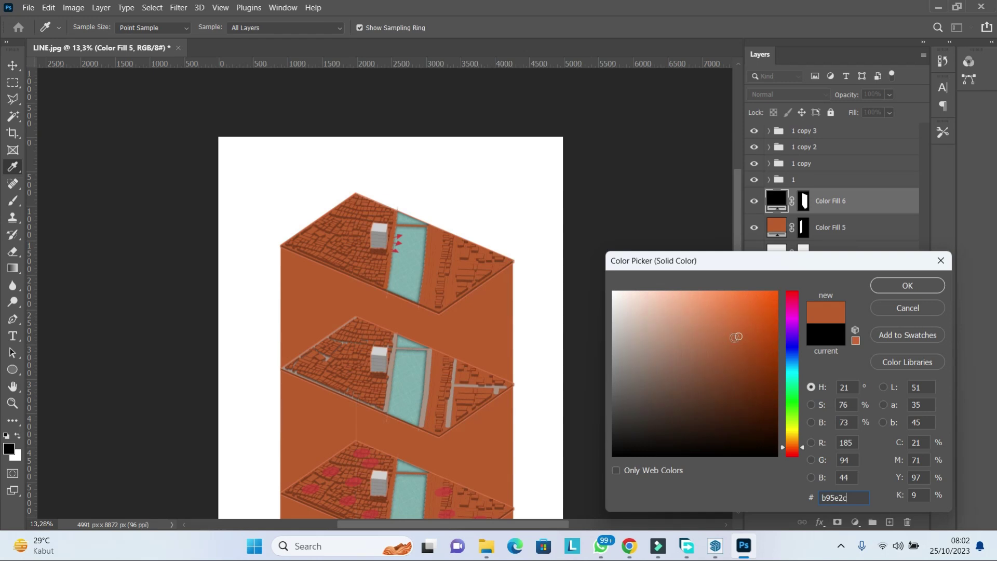
{"action": "left_click", "coordinate": [727, 333]}
{"action": "left_click", "coordinate": [721, 336]}
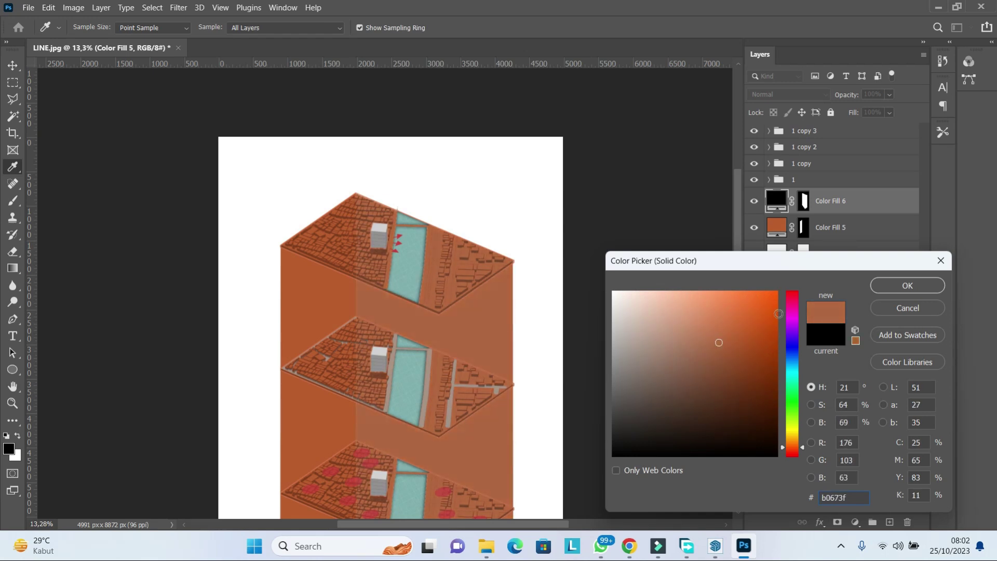
{"action": "key", "text": "Return"}
- Expand the 1 and 1 copy slab groups to reveal their STROKE outline shapes
{"action": "scroll", "coordinate": [378, 130], "scroll_direction": "down", "scroll_amount": 3}
{"action": "left_click", "coordinate": [769, 179]}
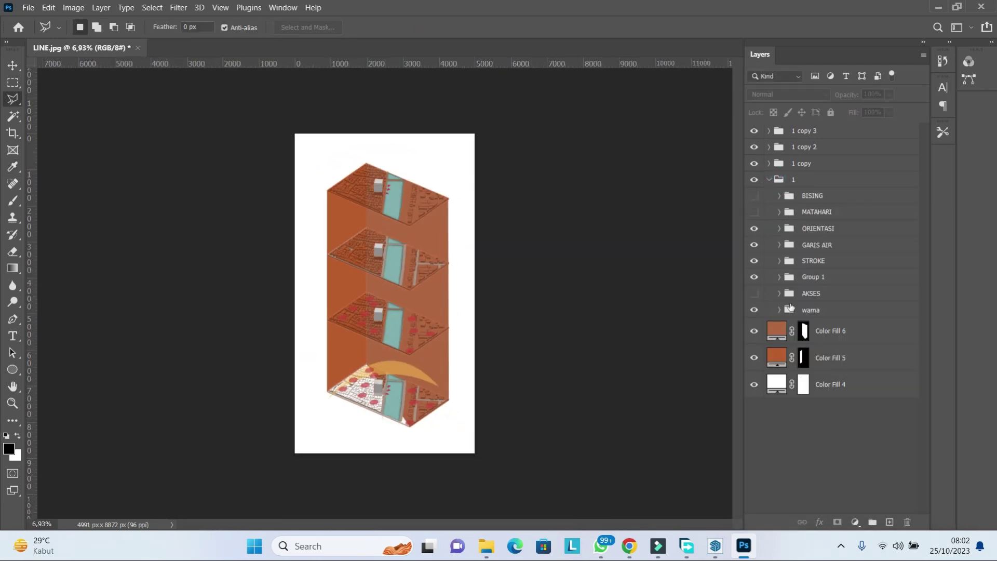
{"action": "left_click", "coordinate": [779, 260]}
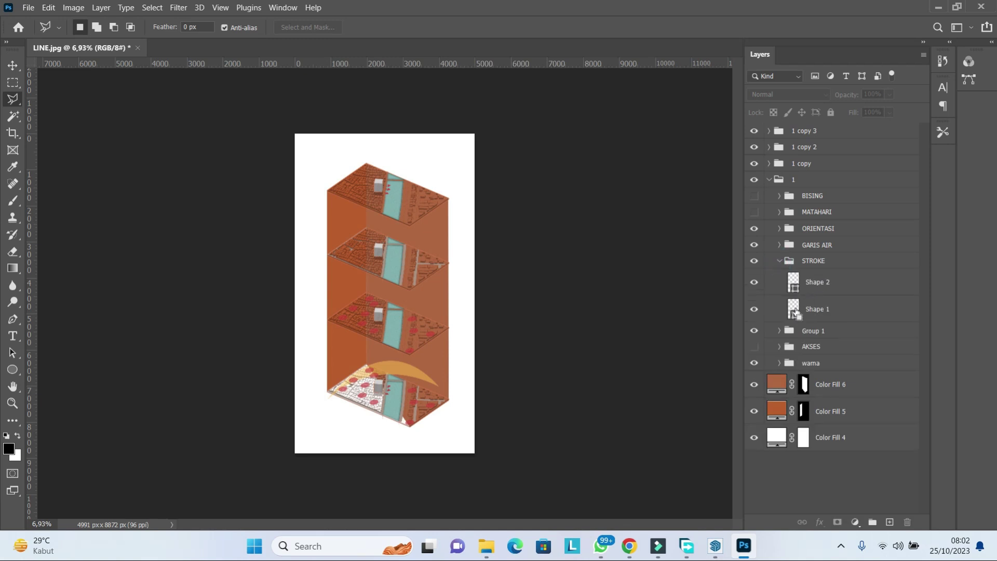
{"action": "left_click", "coordinate": [769, 163]}
{"action": "scroll", "coordinate": [816, 338], "scroll_direction": "down", "scroll_amount": 1}
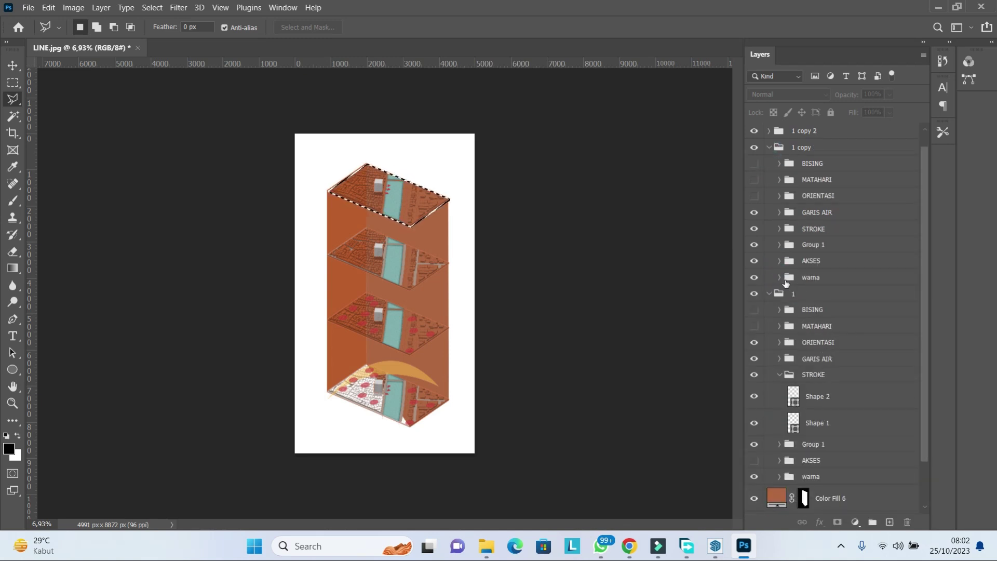
{"action": "left_click", "coordinate": [781, 228]}
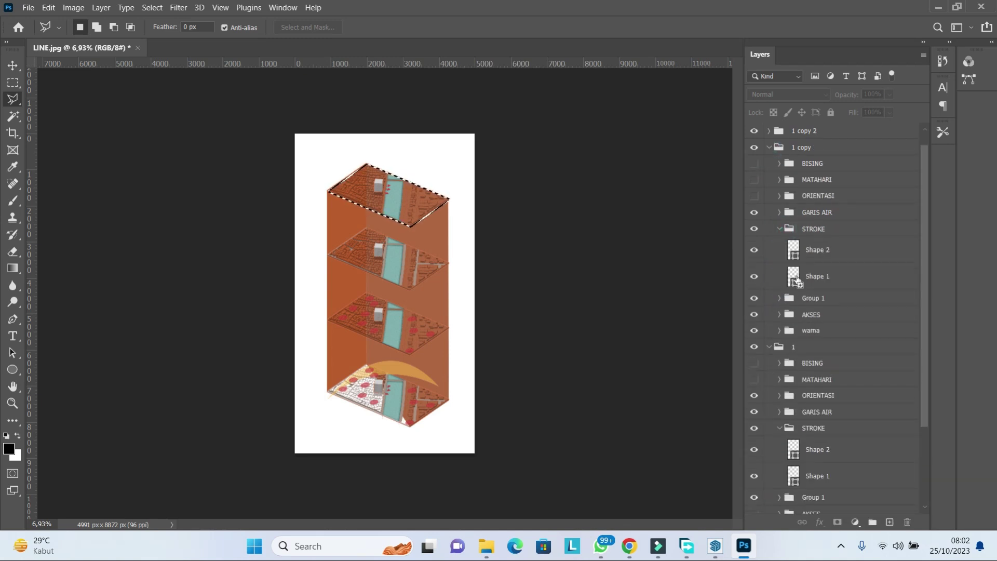
- Add the remaining slabs' STROKE outlines to the selection, then collapse the slab groups
{"action": "left_click", "coordinate": [770, 148]}
{"action": "left_click", "coordinate": [768, 163]}
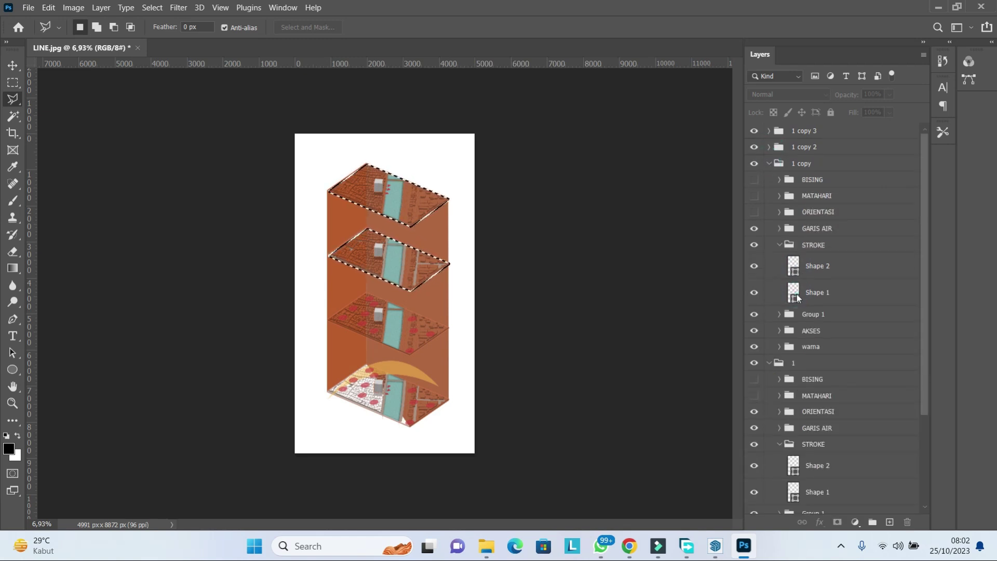
{"action": "left_click", "coordinate": [769, 131]}
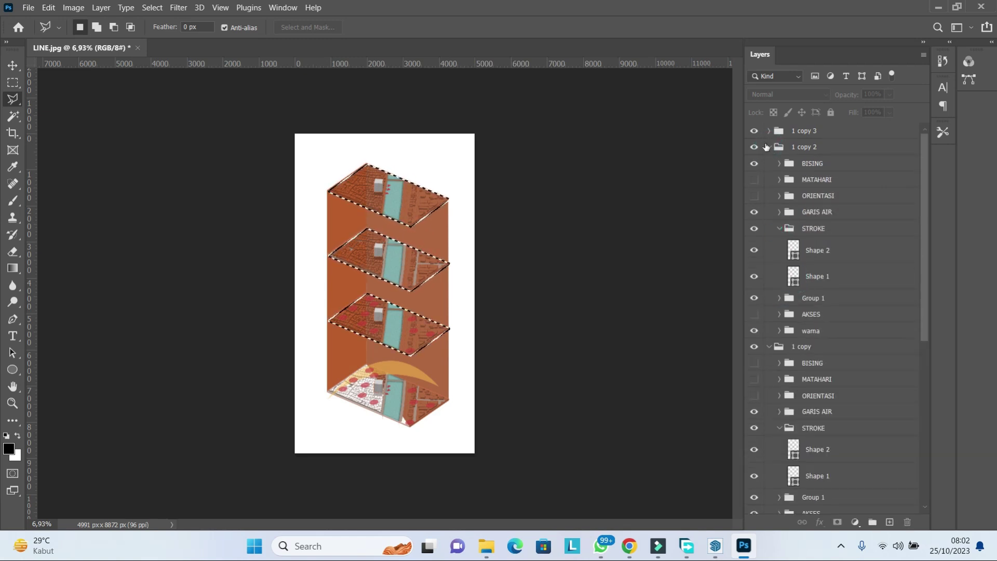
{"action": "left_click", "coordinate": [779, 212]}
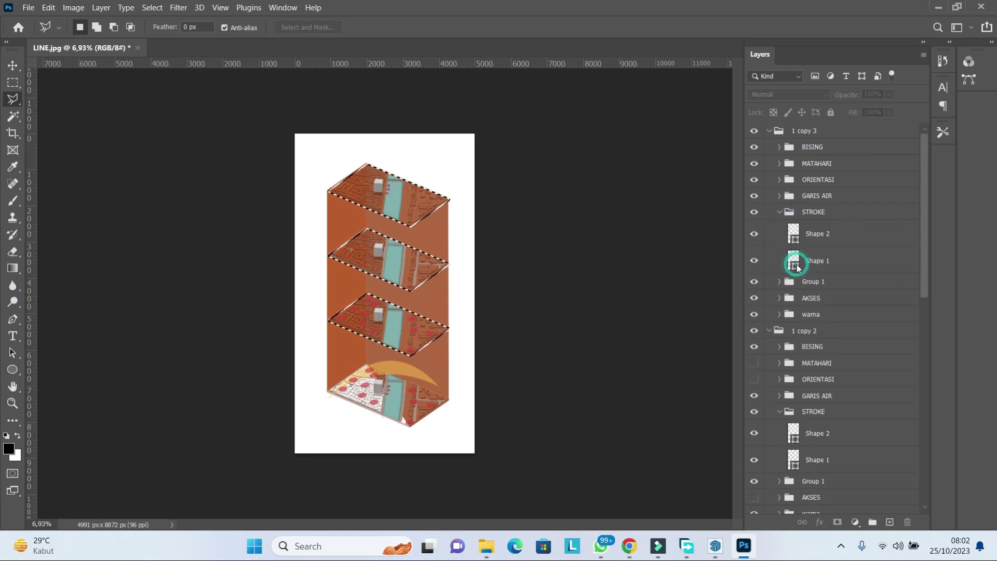
{"action": "left_click", "coordinate": [769, 131]}
{"action": "left_click", "coordinate": [769, 147]}
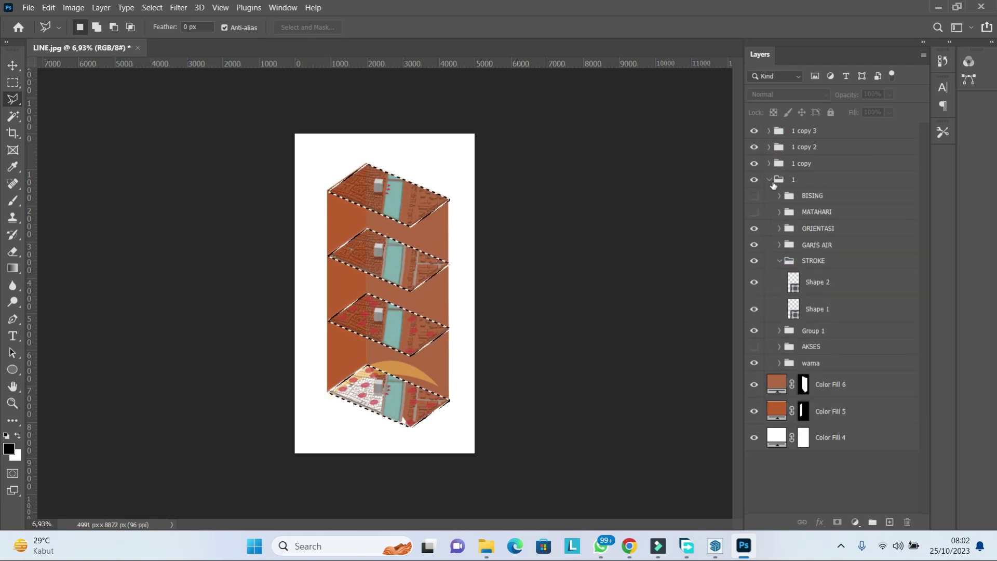
- Add a white Solid Color fill layer inside the four-slab selection
{"action": "left_click", "coordinate": [769, 180]}
{"action": "left_click", "coordinate": [831, 201]}
{"action": "left_click", "coordinate": [855, 522]}
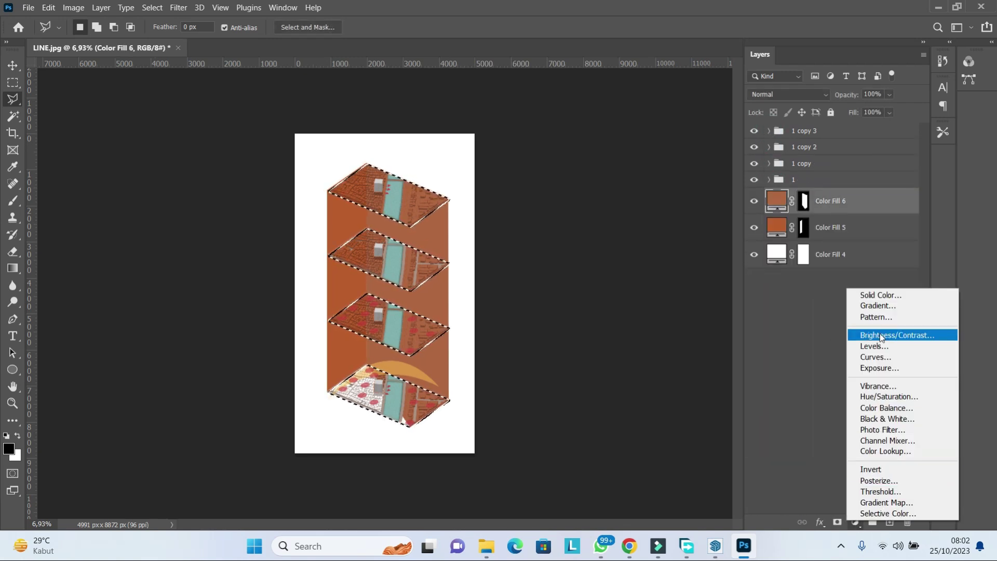
{"action": "left_click", "coordinate": [879, 297]}
{"action": "left_click", "coordinate": [632, 303]}
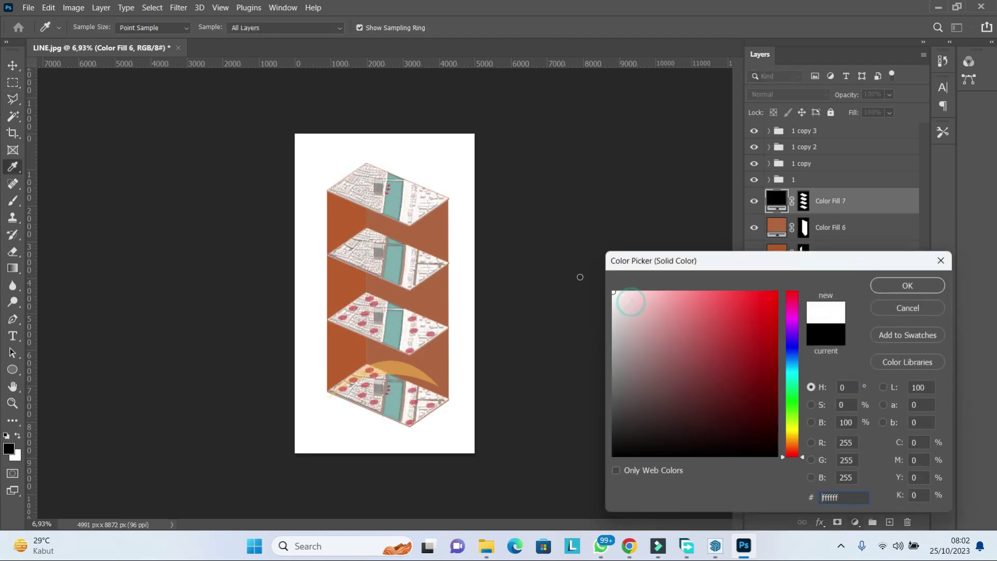
{"action": "left_click", "coordinate": [904, 285]}
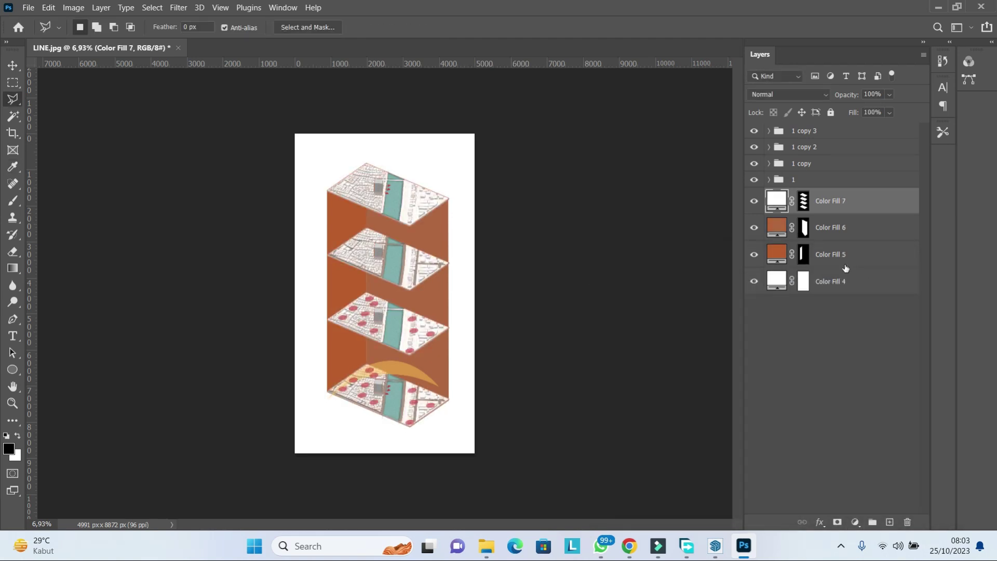
- Recolour the left wall fill to pale pink ddb29a and the right wall to peach f6b592
{"action": "scroll", "coordinate": [418, 279], "scroll_direction": "up", "scroll_amount": 5}
{"action": "scroll", "coordinate": [393, 251], "scroll_direction": "down", "scroll_amount": 2}
{"action": "left_click", "coordinate": [784, 260]}
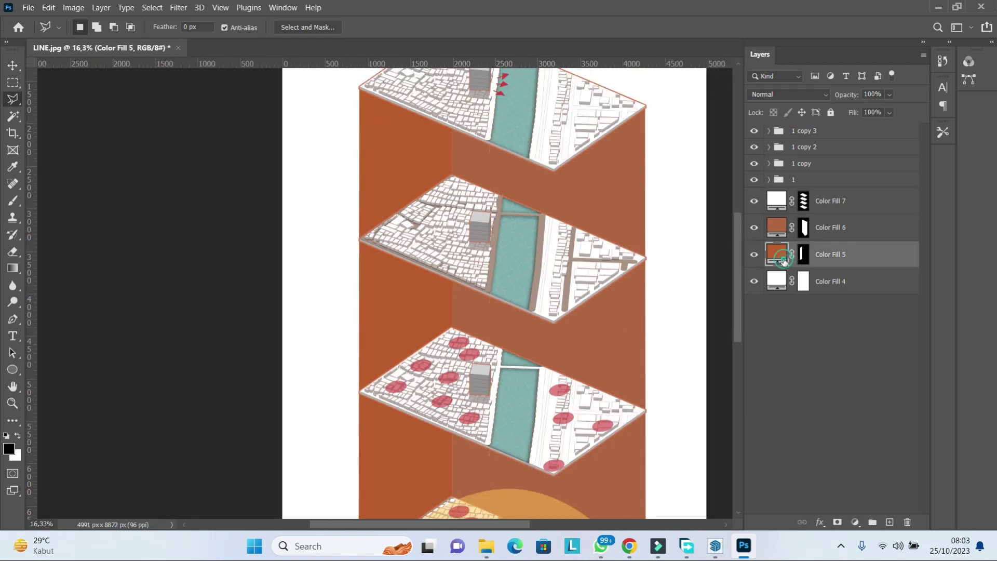
{"action": "double_click", "coordinate": [785, 260]}
{"action": "left_click_drag", "start_coordinate": [679, 331], "coordinate": [656, 302]}
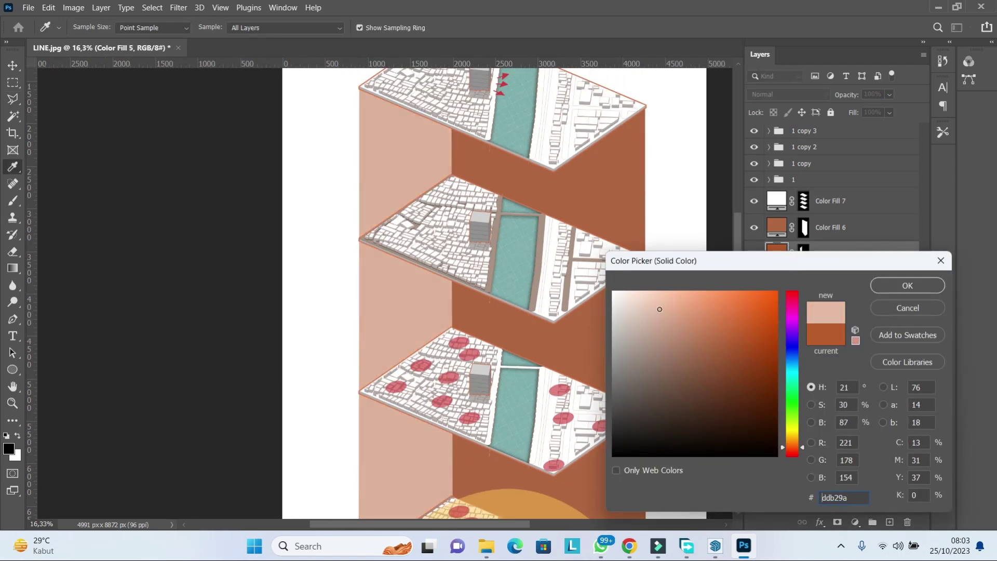
{"action": "left_click", "coordinate": [911, 286]}
{"action": "double_click", "coordinate": [777, 227]}
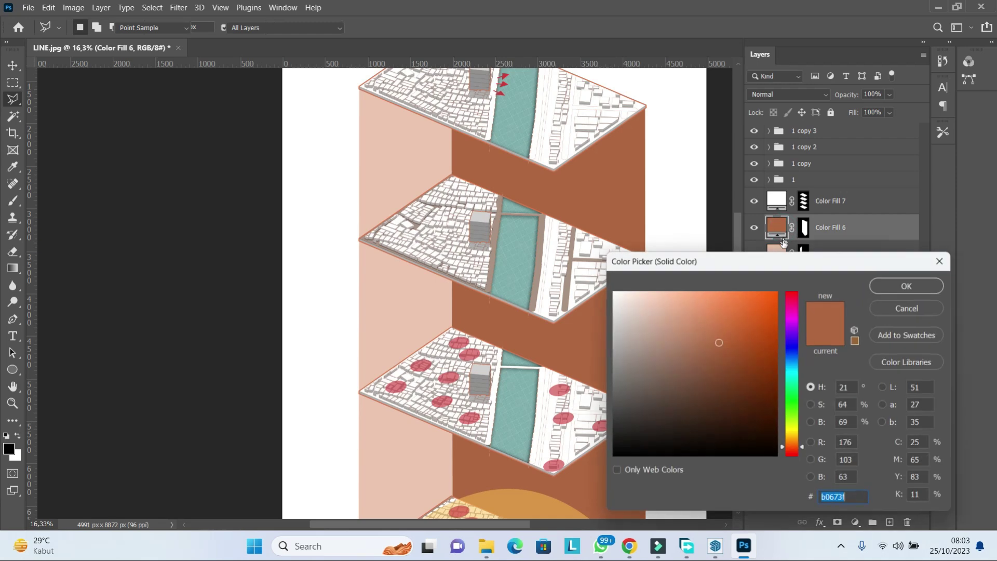
{"action": "left_click", "coordinate": [679, 294]}
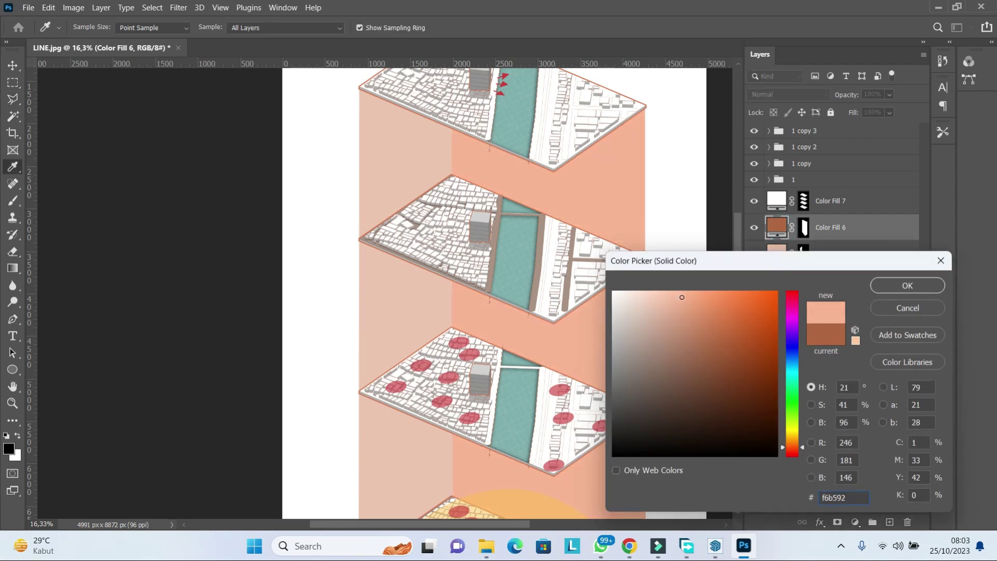
{"action": "left_click", "coordinate": [886, 285]}
- Zoom out and fit the whole page in the window
{"action": "key", "text": "l"}
{"action": "key", "text": "ctrl+0"}
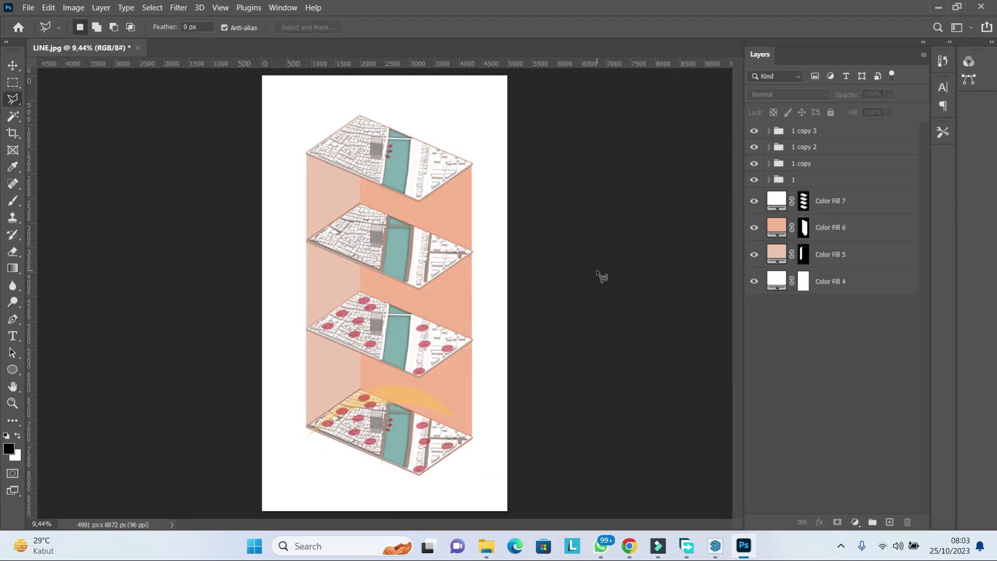
{"action": "key", "text": "ctrl+minus"}
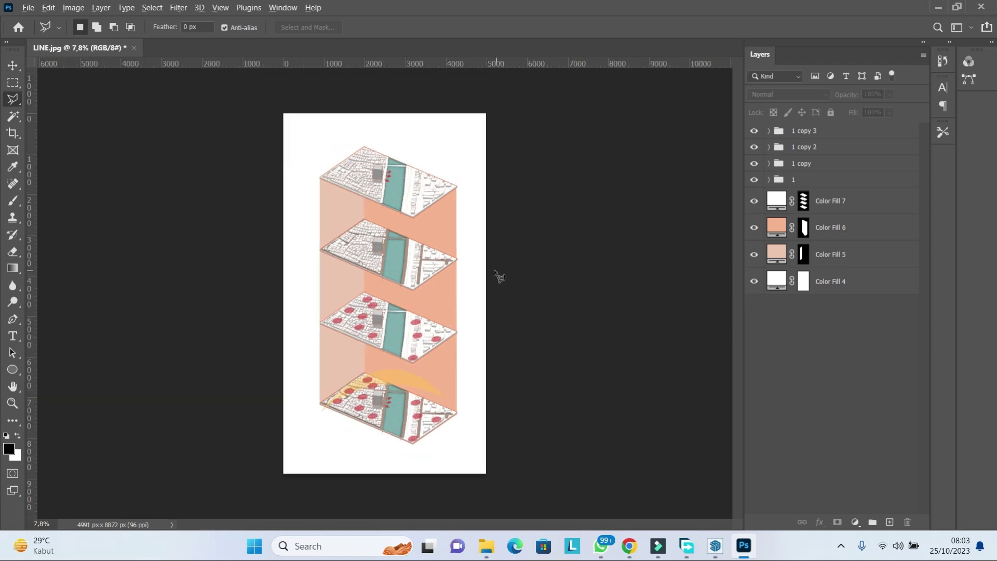
{"action": "key", "text": "ctrl+0"}
- Hide the peach right-wall fill layer, Color Fill 6
{"action": "scroll", "coordinate": [423, 296], "scroll_direction": "up", "scroll_amount": 2}
{"action": "scroll", "coordinate": [494, 434], "scroll_direction": "up", "scroll_amount": 2}
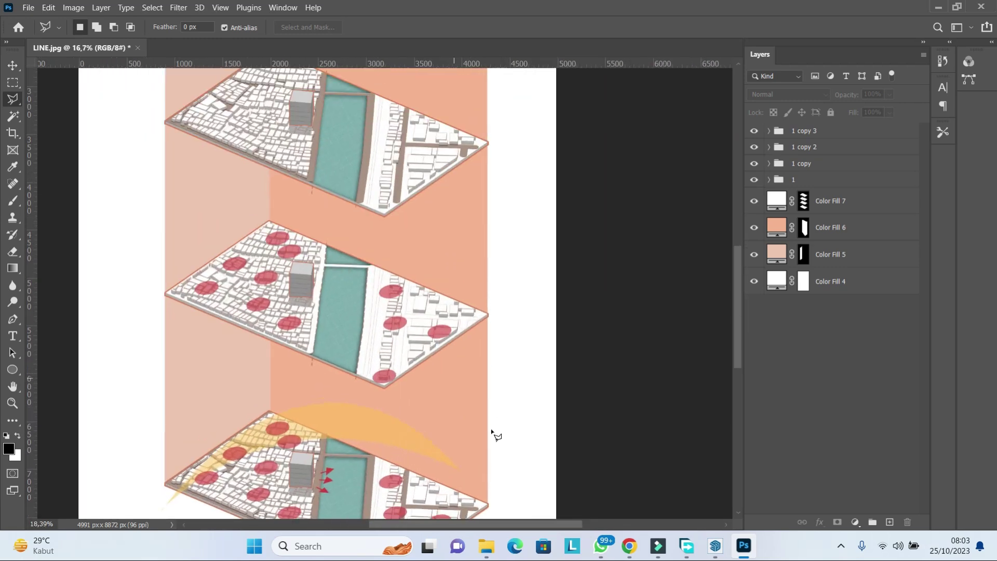
{"action": "scroll", "coordinate": [503, 408], "scroll_direction": "down", "scroll_amount": 2}
{"action": "scroll", "coordinate": [512, 371], "scroll_direction": "down", "scroll_amount": 2}
{"action": "left_click", "coordinate": [754, 227]}
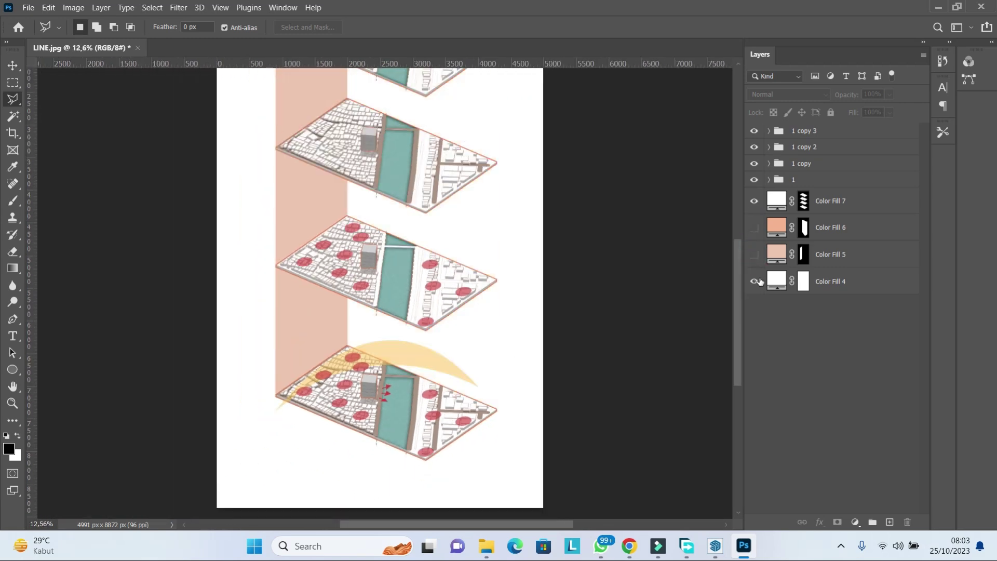
{"action": "left_click", "coordinate": [754, 254]}
{"action": "scroll", "coordinate": [597, 320], "scroll_direction": "down", "scroll_amount": 1}
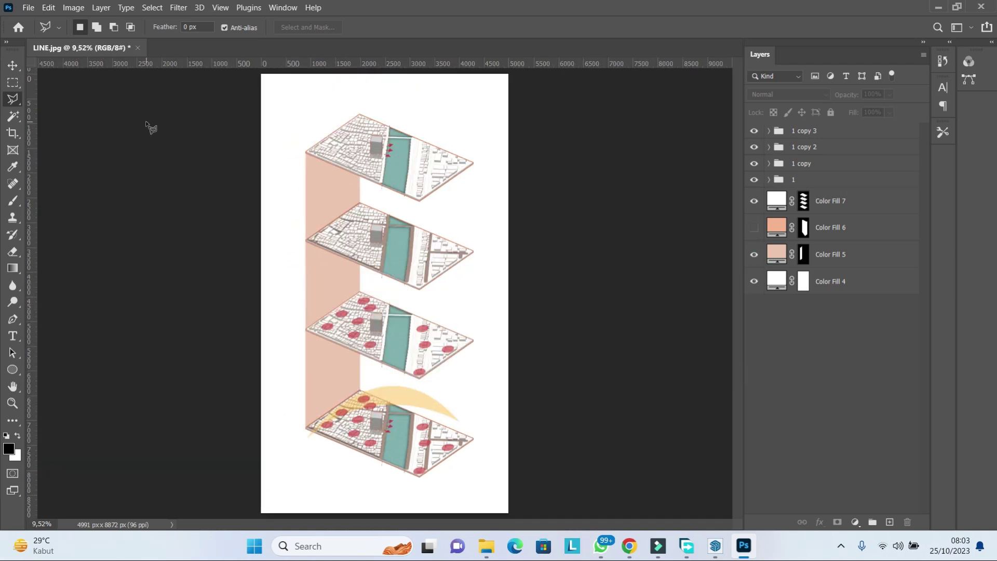
{"action": "scroll", "coordinate": [406, 193], "scroll_direction": "up", "scroll_amount": 2}
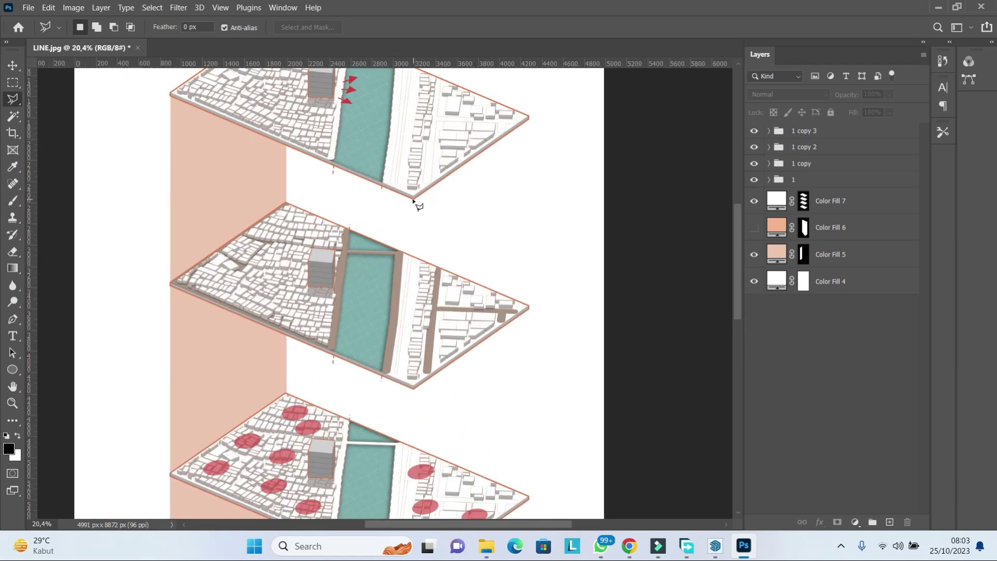
- Outline a narrower right wall along the slabs' right corners with the Polygonal Lasso
{"action": "left_click", "coordinate": [414, 201]}
{"action": "scroll", "coordinate": [411, 311], "scroll_direction": "down", "scroll_amount": 2}
{"action": "scroll", "coordinate": [407, 446], "scroll_direction": "up", "scroll_amount": 1}
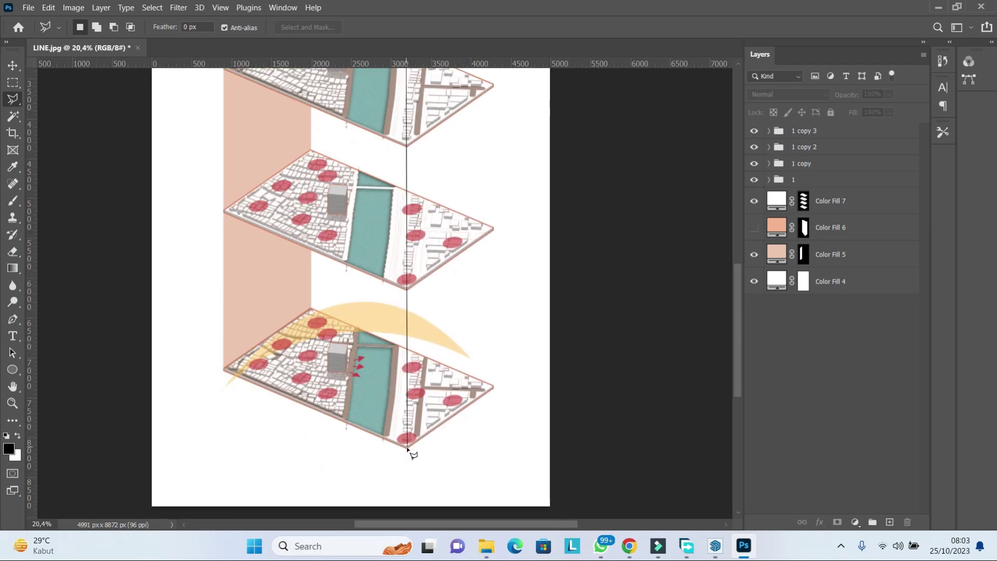
{"action": "left_click", "coordinate": [494, 388]}
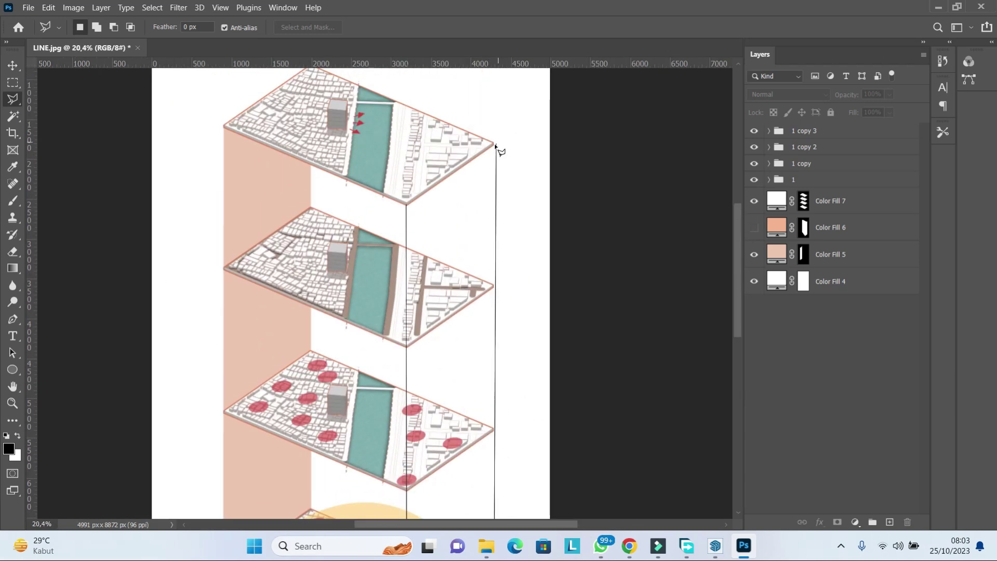
{"action": "left_click", "coordinate": [412, 201]}
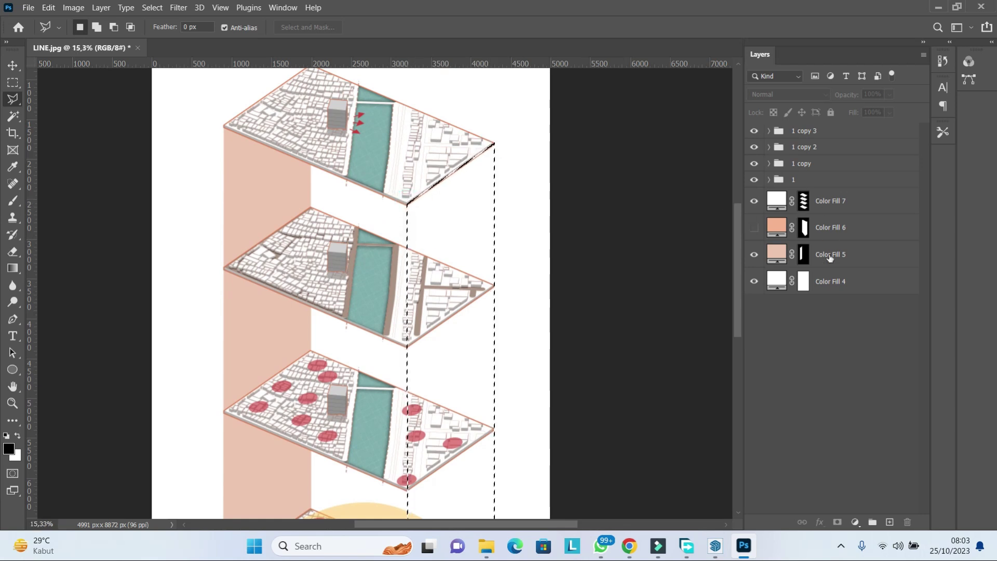
- Fill the new wall outline with light peach d8b6a3 at 68% opacity
{"action": "left_click", "coordinate": [834, 254]}
{"action": "left_click", "coordinate": [855, 522]}
{"action": "left_click", "coordinate": [868, 289]}
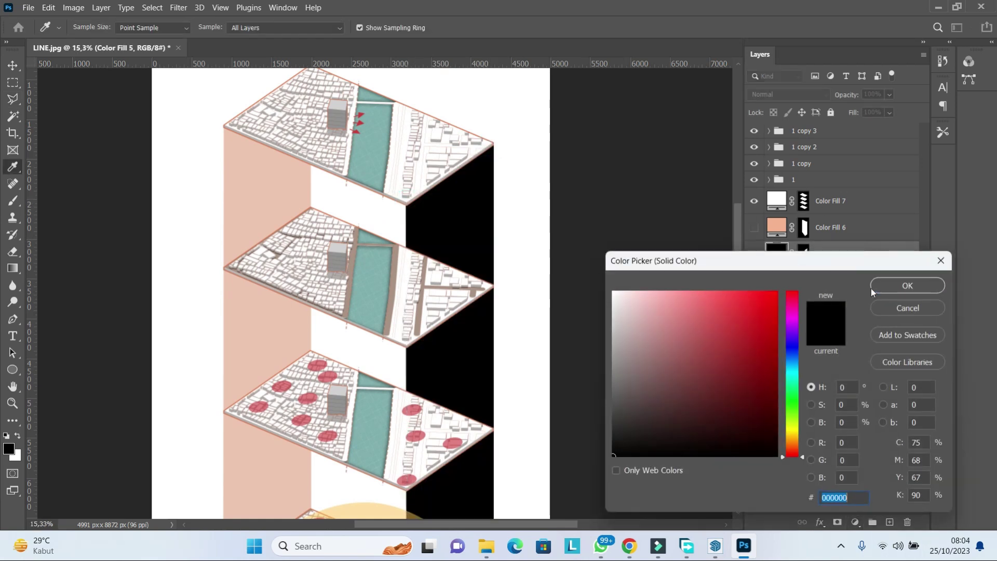
{"action": "type", "text": "b95e2c"}
{"action": "left_click", "coordinate": [653, 316]}
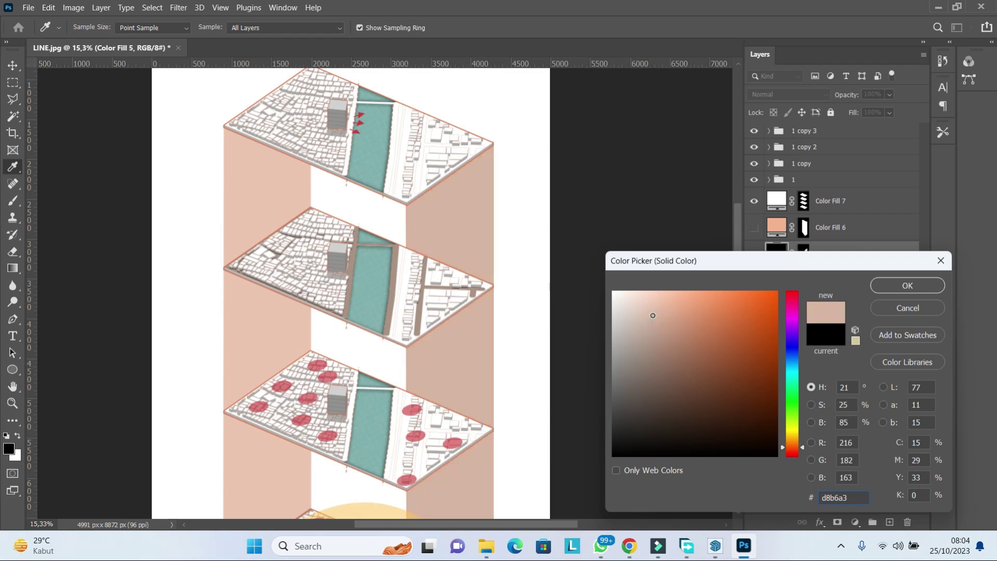
{"action": "left_click", "coordinate": [908, 285]}
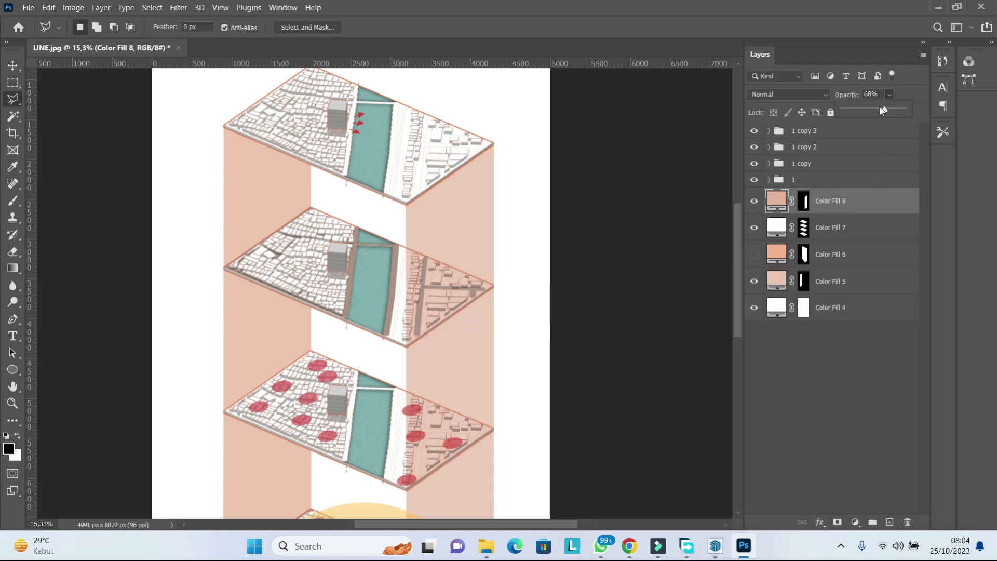
{"action": "left_click", "coordinate": [845, 378]}
{"action": "scroll", "coordinate": [538, 333], "scroll_direction": "down", "scroll_amount": 3}
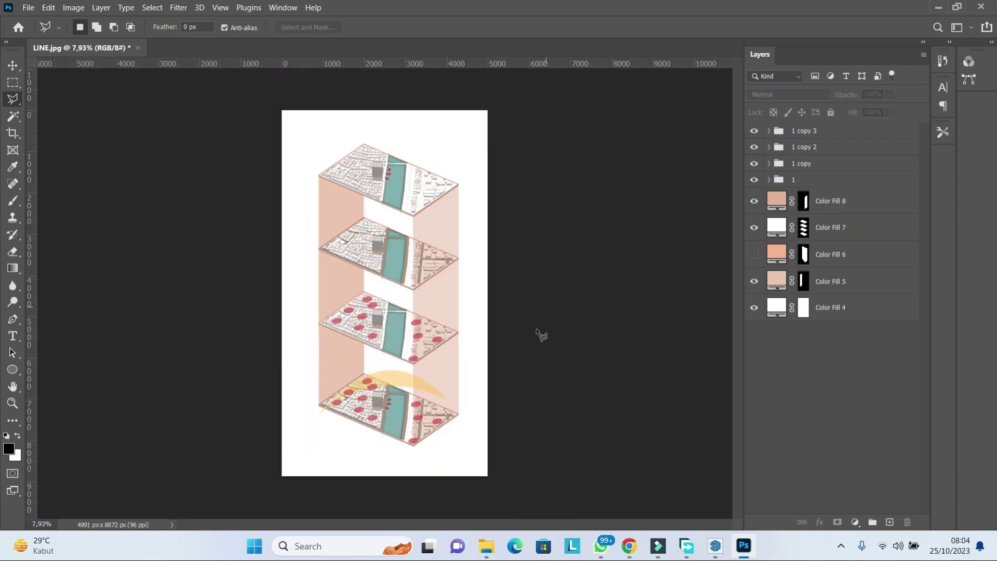
{"action": "scroll", "coordinate": [442, 397], "scroll_direction": "up", "scroll_amount": 1}
- Add a Pattern Fill above the white background using the grid swatch from the BARU folder
{"action": "left_click", "coordinate": [12, 65]}
{"action": "left_click", "coordinate": [831, 308]}
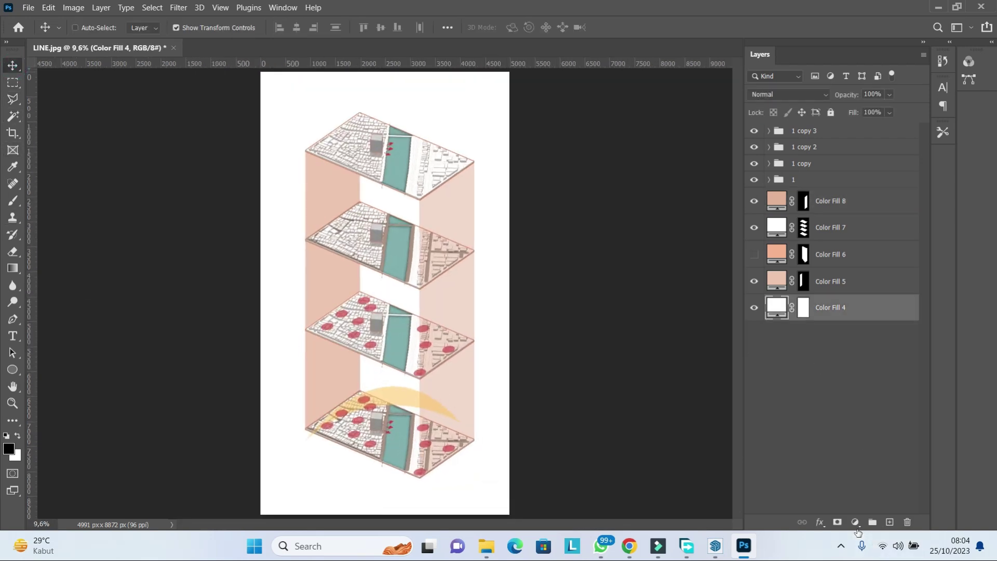
{"action": "left_click", "coordinate": [856, 522]}
{"action": "left_click", "coordinate": [882, 328]}
{"action": "left_click", "coordinate": [715, 352]}
{"action": "left_click", "coordinate": [712, 444]}
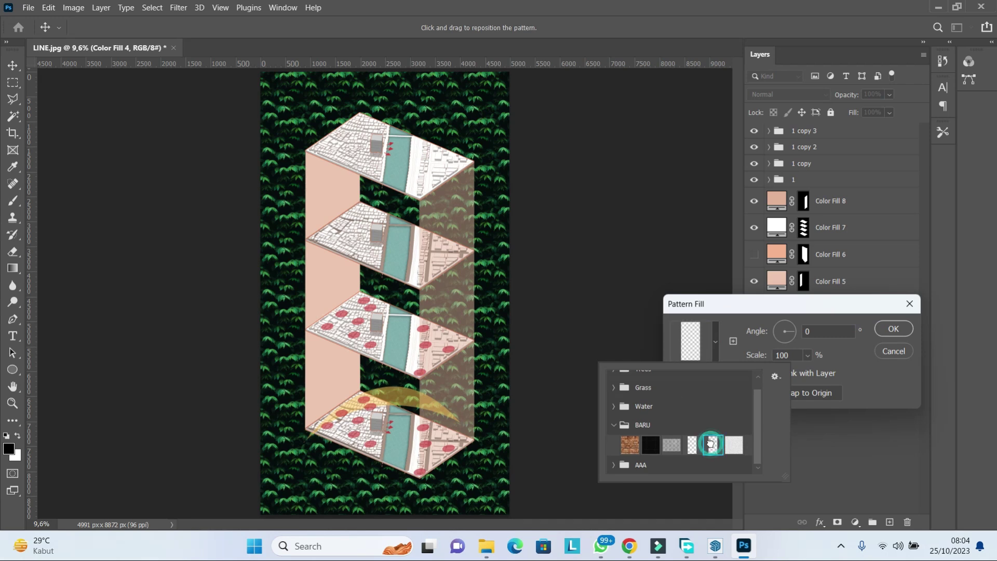
{"action": "left_click", "coordinate": [893, 328]}
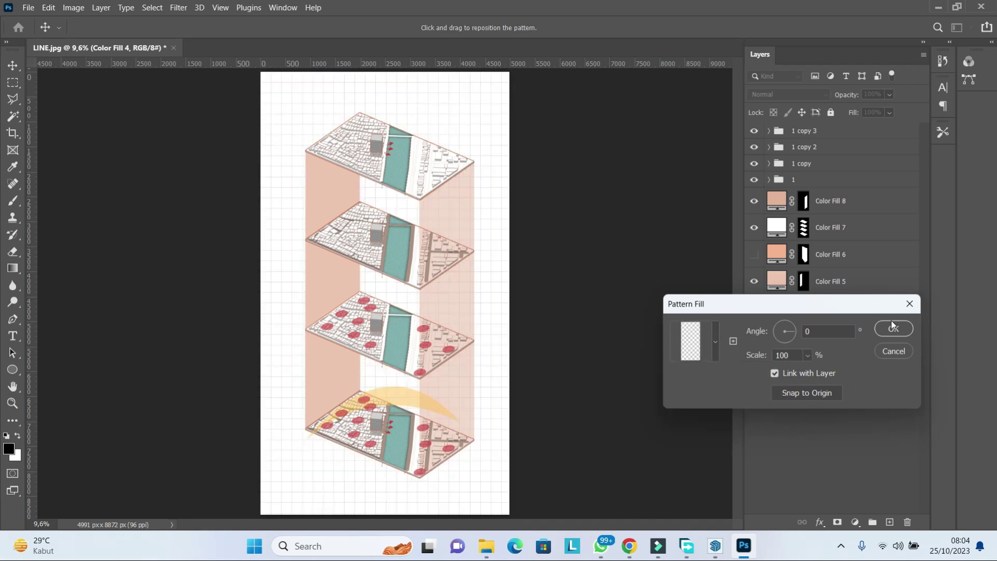
- Select the topmost slab group in the Layers panel
{"action": "scroll", "coordinate": [447, 296], "scroll_direction": "down", "scroll_amount": 1}
{"action": "scroll", "coordinate": [448, 296], "scroll_direction": "up", "scroll_amount": 2}
{"action": "scroll", "coordinate": [447, 295], "scroll_direction": "up", "scroll_amount": 2}
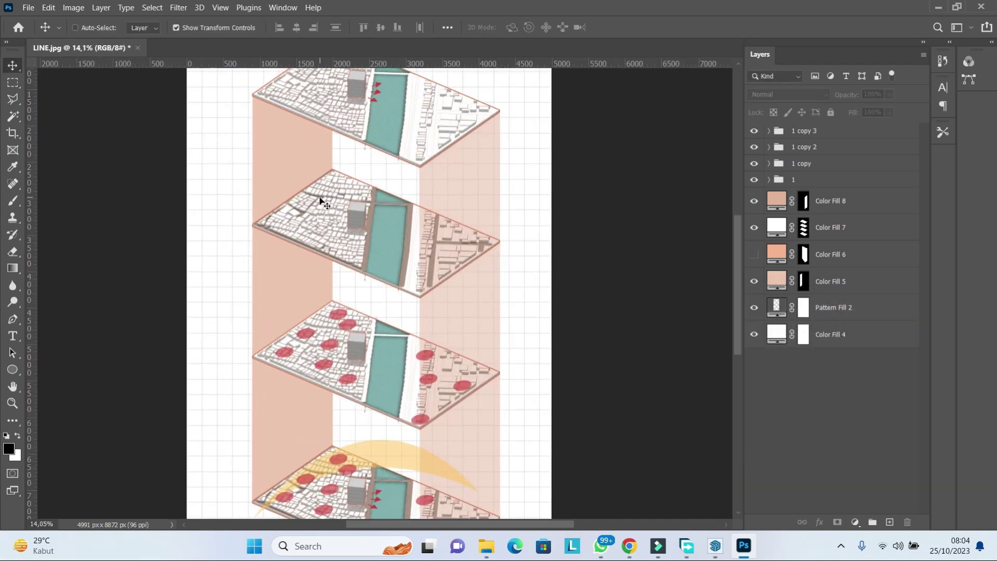
{"action": "scroll", "coordinate": [318, 196], "scroll_direction": "up", "scroll_amount": 2}
{"action": "scroll", "coordinate": [86, 232], "scroll_direction": "down", "scroll_amount": 1}
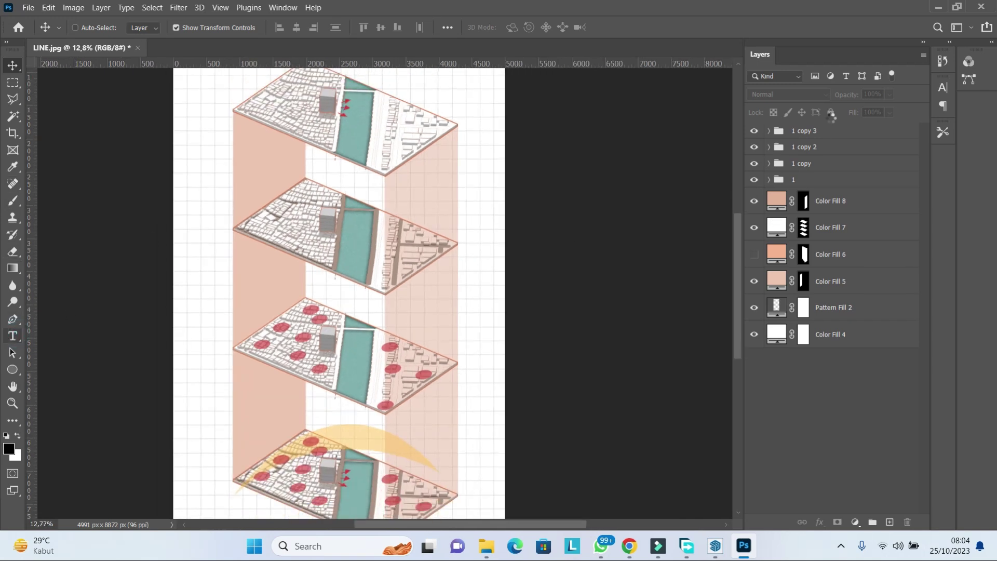
{"action": "left_click", "coordinate": [832, 132]}
- Create a new group for the labels and set the text colour to black
{"action": "left_click", "coordinate": [874, 522]}
{"action": "scroll", "coordinate": [284, 147], "scroll_direction": "up", "scroll_amount": 2}
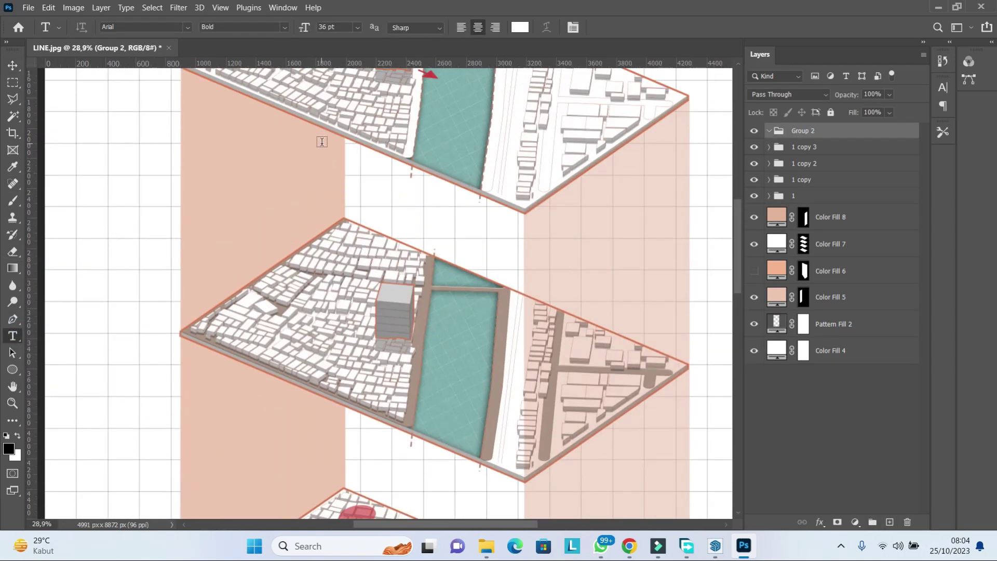
{"action": "scroll", "coordinate": [328, 138], "scroll_direction": "up", "scroll_amount": 2}
{"action": "scroll", "coordinate": [195, 156], "scroll_direction": "up", "scroll_amount": 2}
{"action": "scroll", "coordinate": [192, 159], "scroll_direction": "down", "scroll_amount": 3}
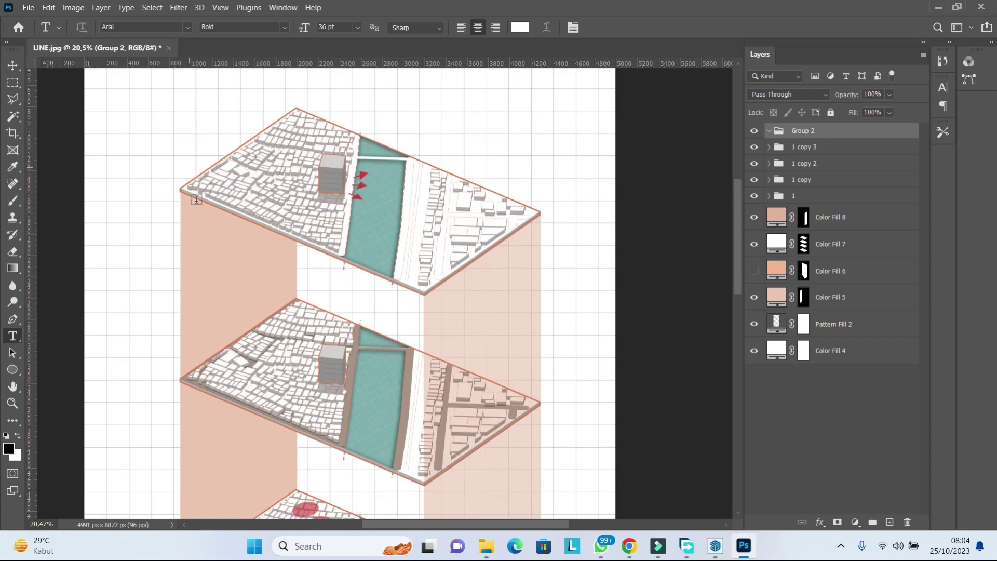
{"action": "left_click", "coordinate": [520, 27]}
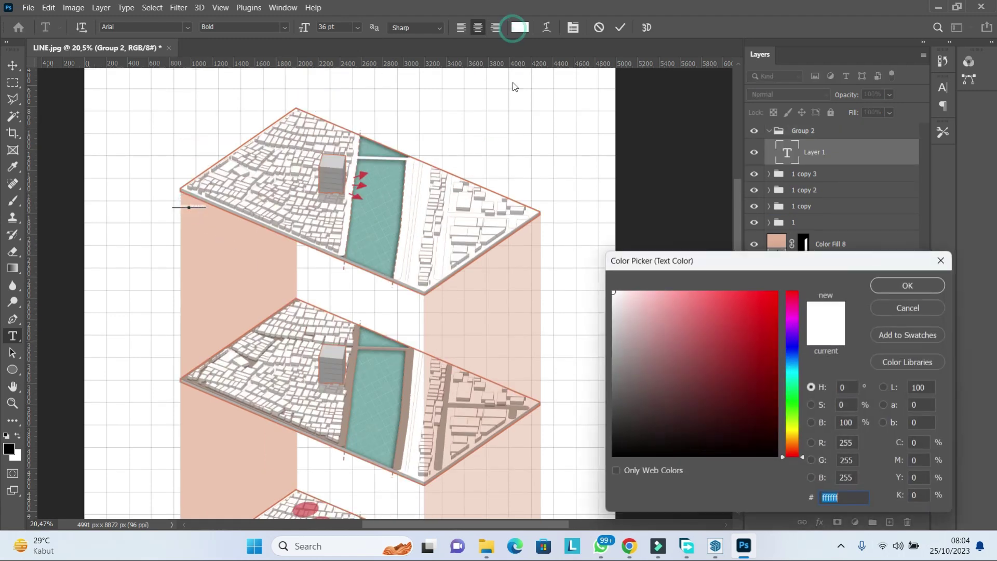
{"action": "left_click", "coordinate": [620, 507]}
{"action": "left_click", "coordinate": [875, 288]}
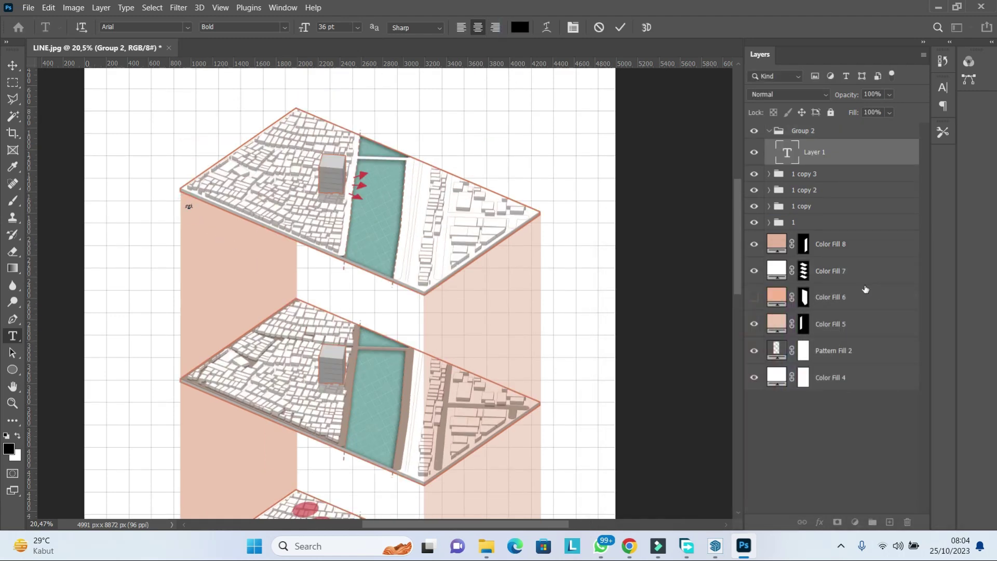
- Type ORIENTATION in capitals at 72 pt and move it slightly up
{"action": "key", "text": "Caps_Lock"}
{"action": "type", "text": "ORIENTATION"}
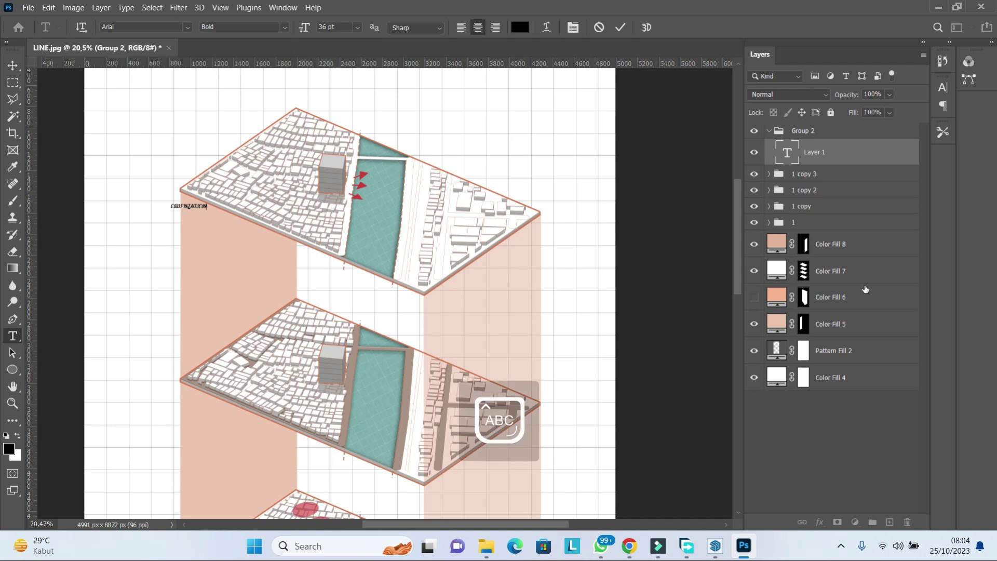
{"action": "key", "text": "ctrl+a"}
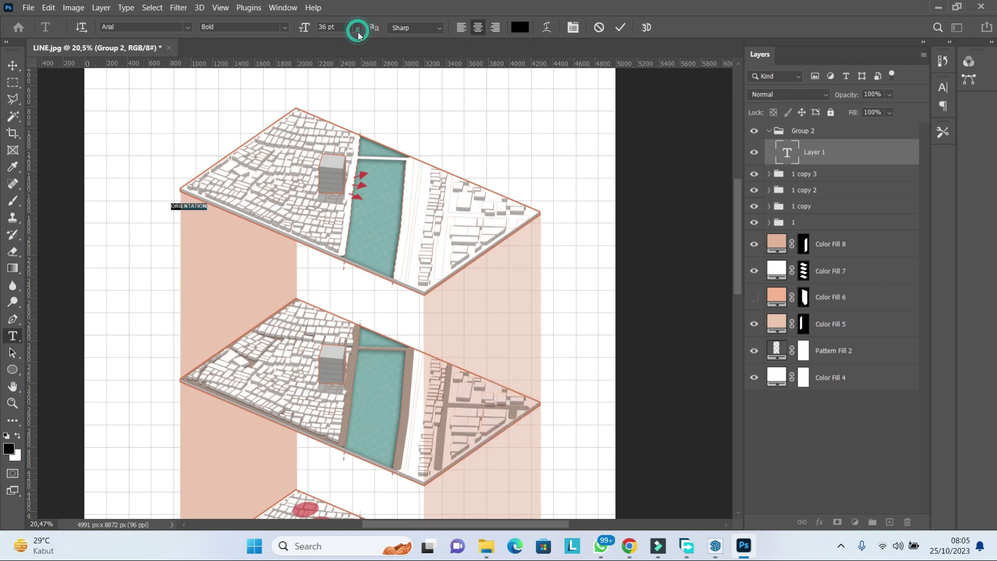
{"action": "left_click", "coordinate": [358, 35]}
{"action": "left_click", "coordinate": [338, 194]}
{"action": "left_click_drag", "start_coordinate": [211, 201], "coordinate": [223, 115]}
- Draw a rectangle around the ORIENTATION label, then undo it
{"action": "right_click", "coordinate": [14, 370]}
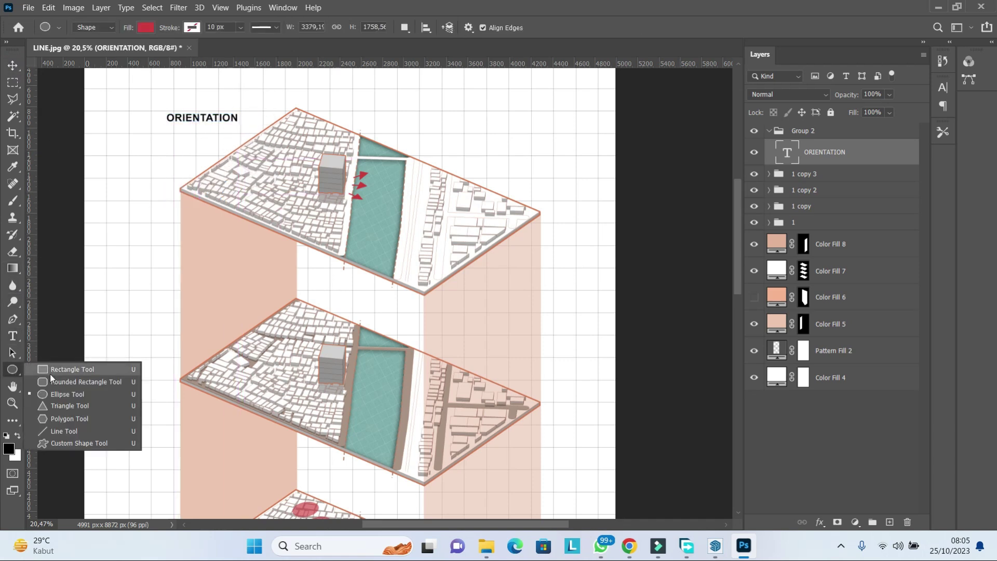
{"action": "left_click", "coordinate": [55, 362]}
{"action": "mouse_move", "coordinate": [159, 106]}
{"action": "left_mouse_down"}
{"action": "mouse_move", "coordinate": [246, 128]}
{"action": "mouse_move", "coordinate": [223, 231]}
{"action": "mouse_move", "coordinate": [225, 165]}
{"action": "left_mouse_up"}
{"action": "key", "text": "v"}
{"action": "key", "text": "ctrl+z"}
{"action": "scroll", "coordinate": [223, 231], "scroll_direction": "up", "scroll_amount": 4}
{"action": "scroll", "coordinate": [219, 177], "scroll_direction": "up", "scroll_amount": 2}
- Rotate ORIENTATION along the top slab's edge and Alt-drag a copy onto the second slab
{"action": "key", "text": "ctrl+t"}
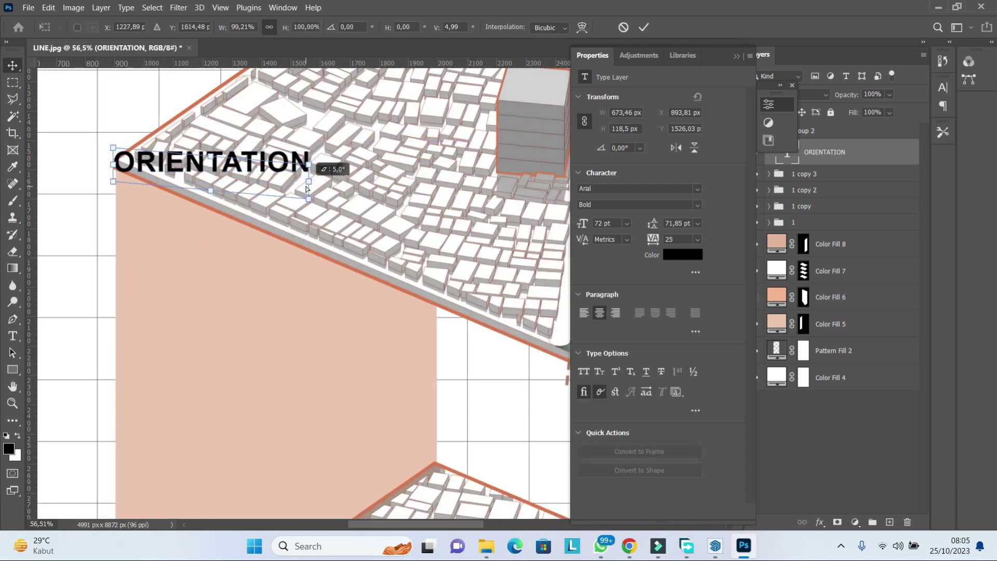
{"action": "mouse_move", "coordinate": [312, 167]}
{"action": "left_mouse_down"}
{"action": "mouse_move", "coordinate": [303, 245]}
{"action": "mouse_move", "coordinate": [279, 253]}
{"action": "mouse_move", "coordinate": [284, 264]}
{"action": "left_mouse_up"}
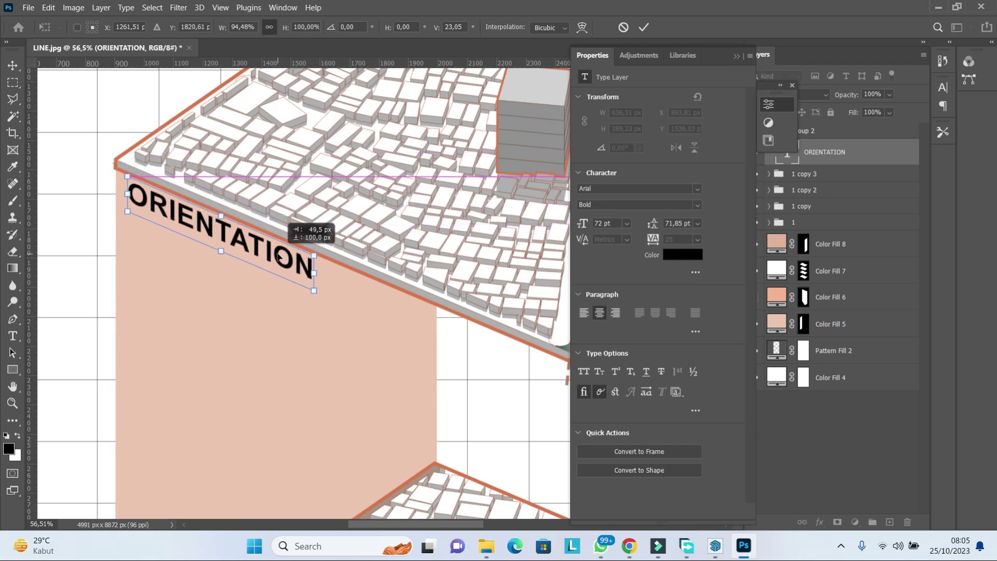
{"action": "left_click", "coordinate": [640, 27]}
{"action": "scroll", "coordinate": [278, 171], "scroll_direction": "down", "scroll_amount": 3}
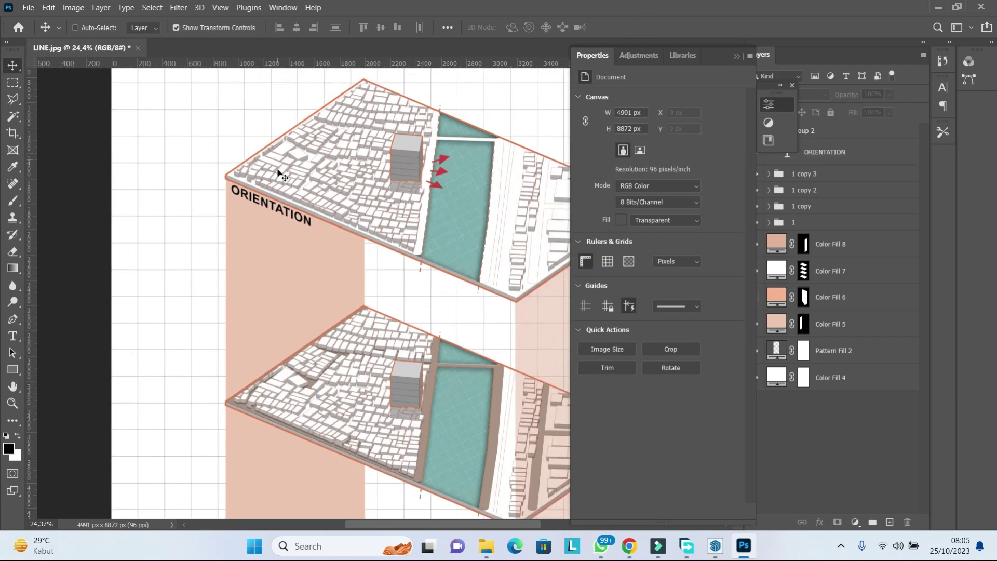
{"action": "left_click", "coordinate": [738, 55]}
{"action": "scroll", "coordinate": [364, 260], "scroll_direction": "down", "scroll_amount": 1}
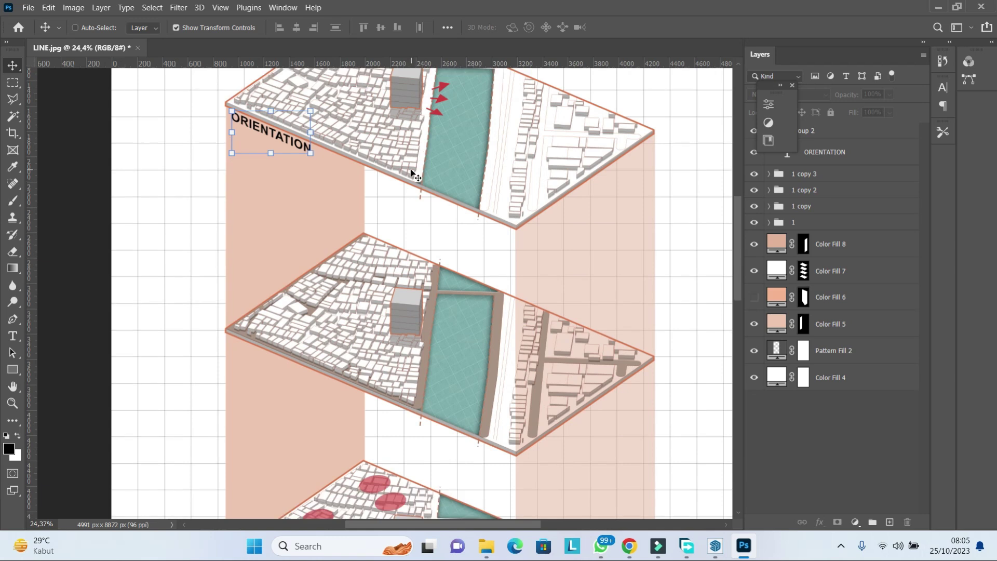
{"action": "left_click_drag", "start_coordinate": [290, 156], "coordinate": [374, 370]}
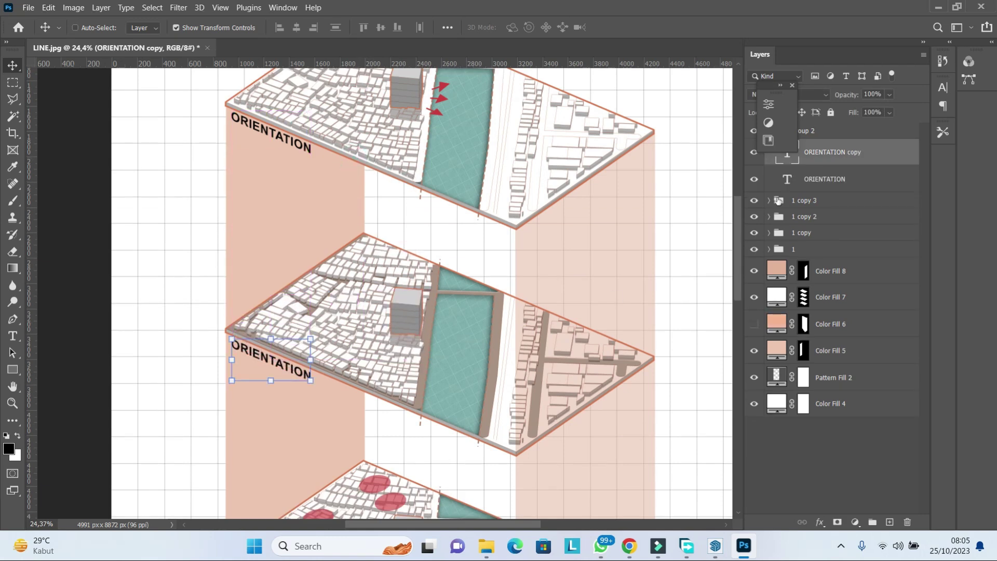
- Retype the copied label as ACCES and move it onto the second slab's corner
{"action": "double_click", "coordinate": [787, 158]}
{"action": "type", "text": "ACCES"}
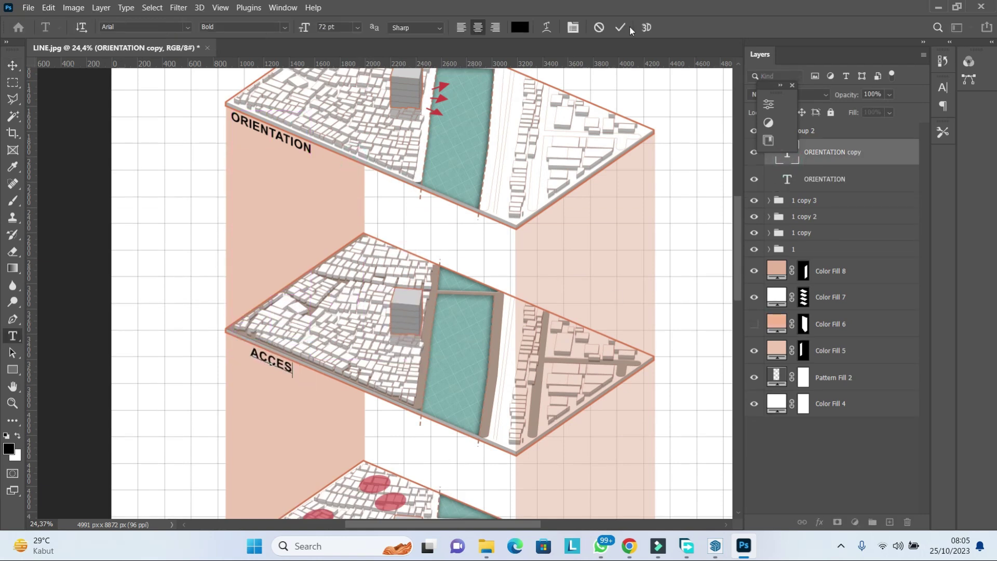
{"action": "left_click", "coordinate": [619, 29]}
{"action": "scroll", "coordinate": [271, 358], "scroll_direction": "up", "scroll_amount": 3}
{"action": "key", "text": "v"}
{"action": "mouse_move", "coordinate": [267, 338]}
{"action": "left_mouse_down"}
{"action": "mouse_move", "coordinate": [236, 343]}
{"action": "mouse_move", "coordinate": [228, 312]}
{"action": "mouse_move", "coordinate": [273, 316]}
{"action": "mouse_move", "coordinate": [331, 460]}
{"action": "left_mouse_up"}
- Change the next copy to NOISE and Alt-drag a copy onto the bottom slab
{"action": "scroll", "coordinate": [237, 343], "scroll_direction": "up", "scroll_amount": 2}
{"action": "scroll", "coordinate": [301, 330], "scroll_direction": "down", "scroll_amount": 5}
{"action": "scroll", "coordinate": [301, 330], "scroll_direction": "up", "scroll_amount": 3}
{"action": "scroll", "coordinate": [291, 322], "scroll_direction": "down", "scroll_amount": 5}
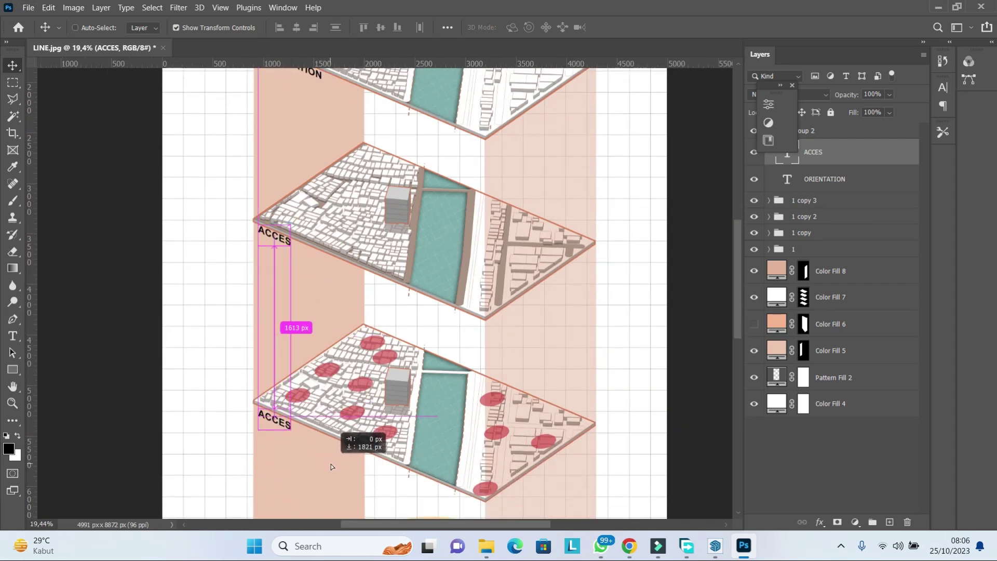
{"action": "scroll", "coordinate": [303, 384], "scroll_direction": "up", "scroll_amount": 1}
{"action": "double_click", "coordinate": [783, 162]}
{"action": "type", "text": "NOISE"}
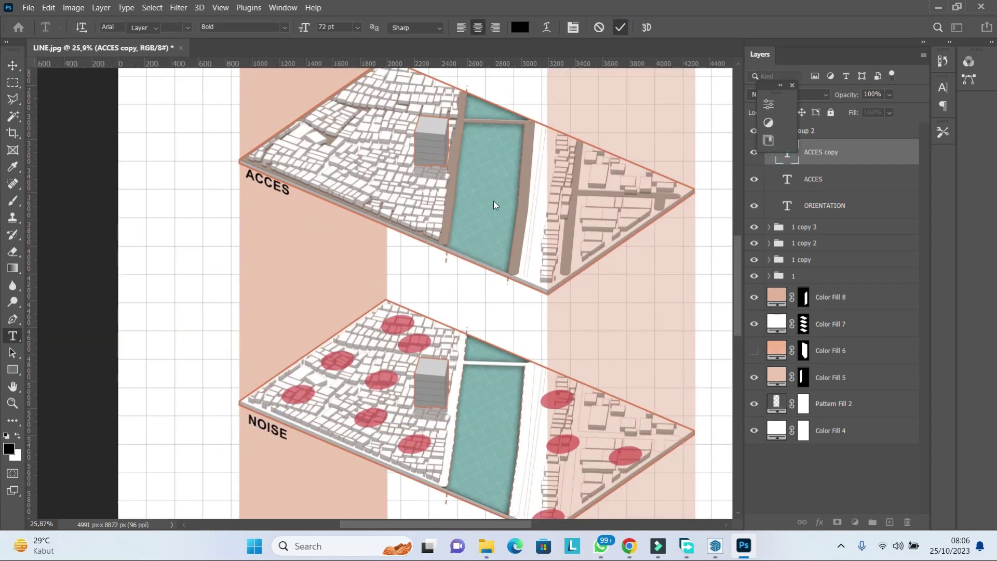
{"action": "key", "text": "ctrl+Return"}
{"action": "key", "text": "v"}
{"action": "scroll", "coordinate": [494, 205], "scroll_direction": "down", "scroll_amount": 5}
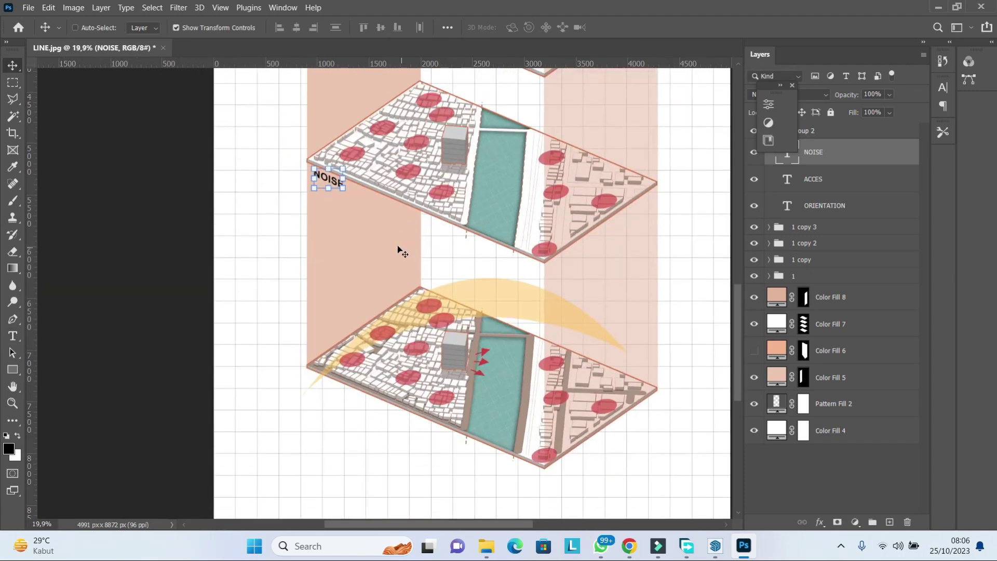
{"action": "left_click_drag", "start_coordinate": [370, 191], "coordinate": [370, 442]}
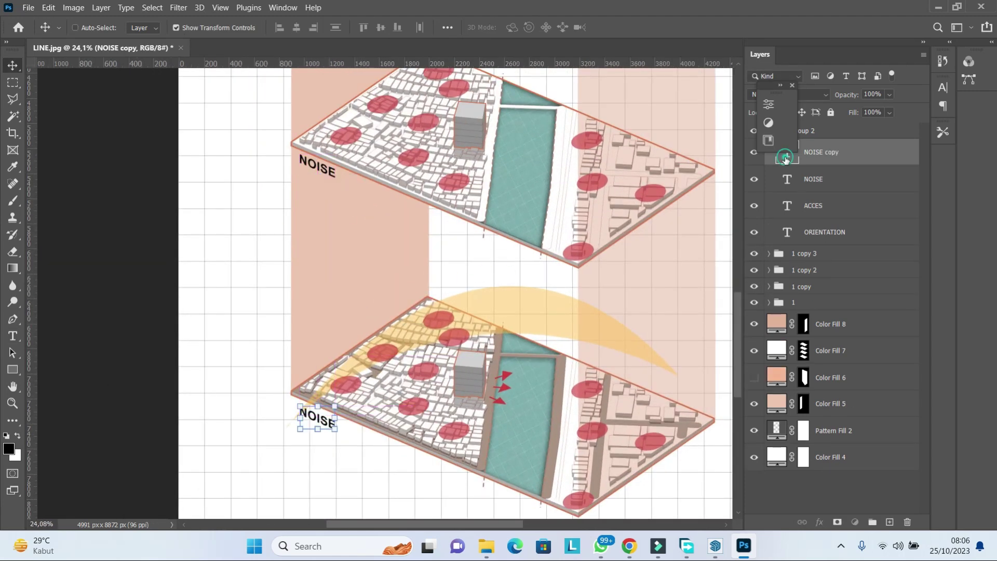
- Retype the bottom label as SUN PATH, deselect layers, and switch to the web browser
{"action": "double_click", "coordinate": [787, 157]}
{"action": "type", "text": "SUN PATH"}
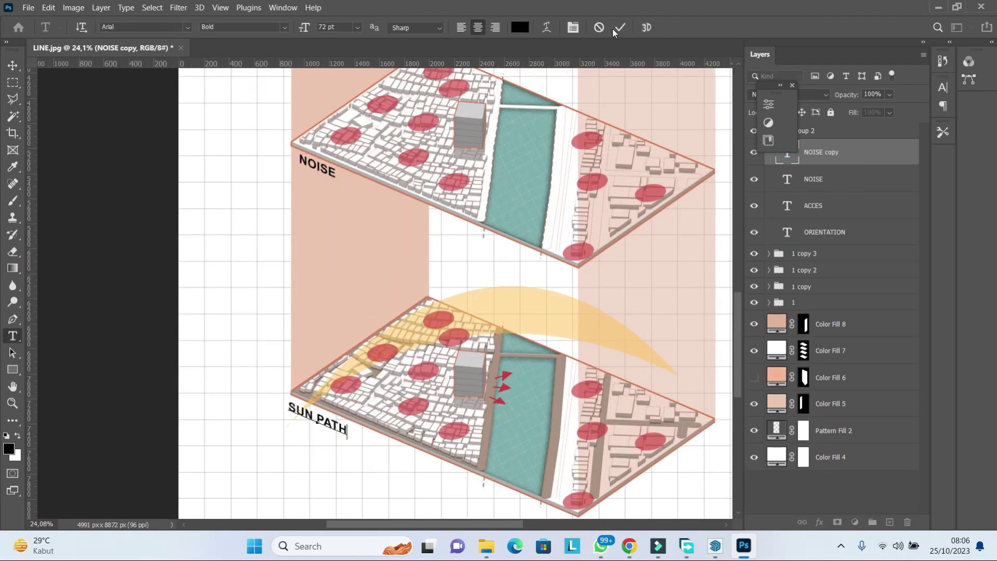
{"action": "scroll", "coordinate": [340, 406], "scroll_direction": "up", "scroll_amount": 4}
{"action": "key", "text": "ctrl+Return"}
{"action": "key", "text": "v"}
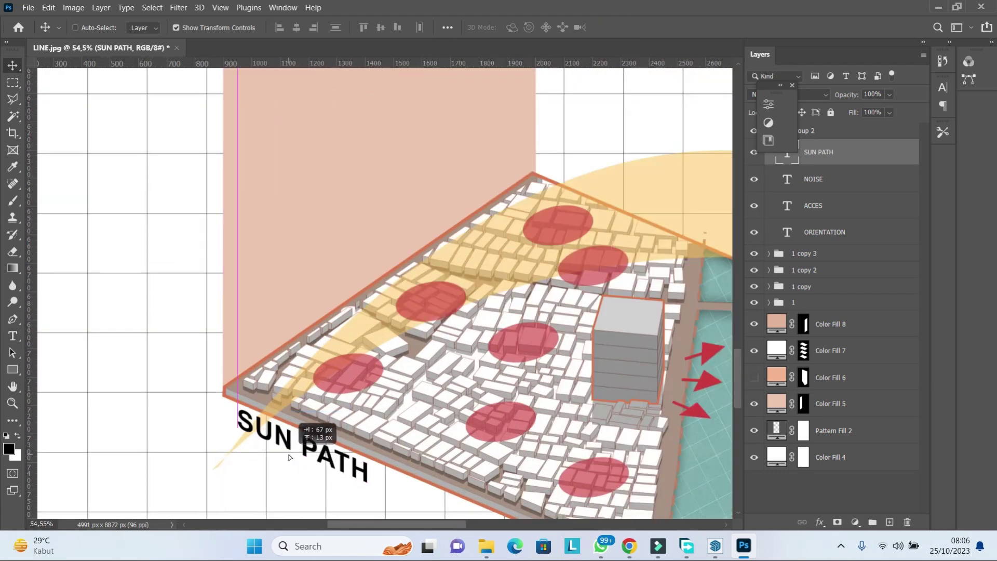
{"action": "left_click", "coordinate": [825, 483]}
{"action": "scroll", "coordinate": [436, 345], "scroll_direction": "down", "scroll_amount": 4}
{"action": "scroll", "coordinate": [435, 346], "scroll_direction": "down", "scroll_amount": 4}
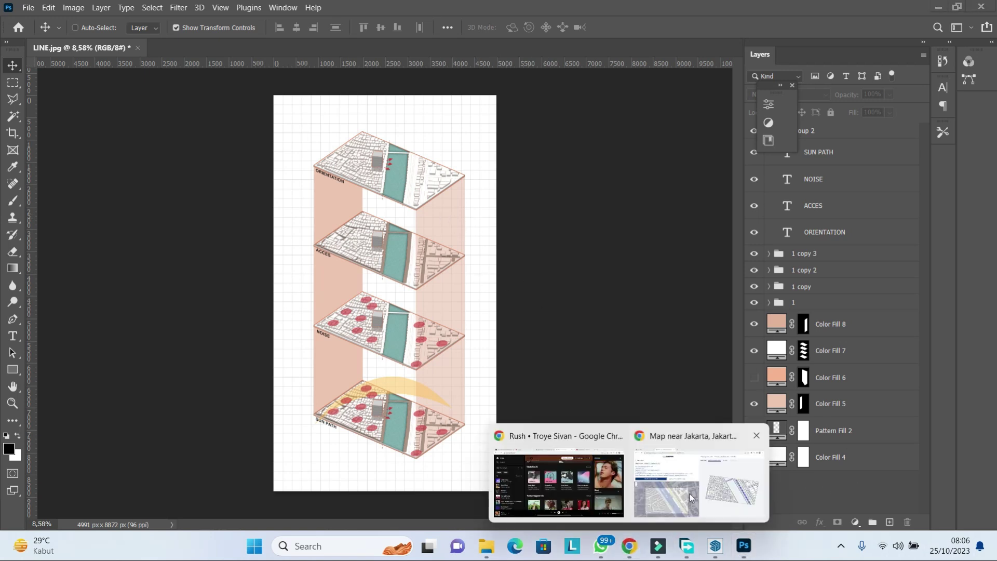
{"action": "left_click", "coordinate": [690, 494]}
- Search Google Images for 'HAND PNG' in a new tab
{"action": "key", "text": "ctrl+t"}
{"action": "type", "text": "HAND PN"}
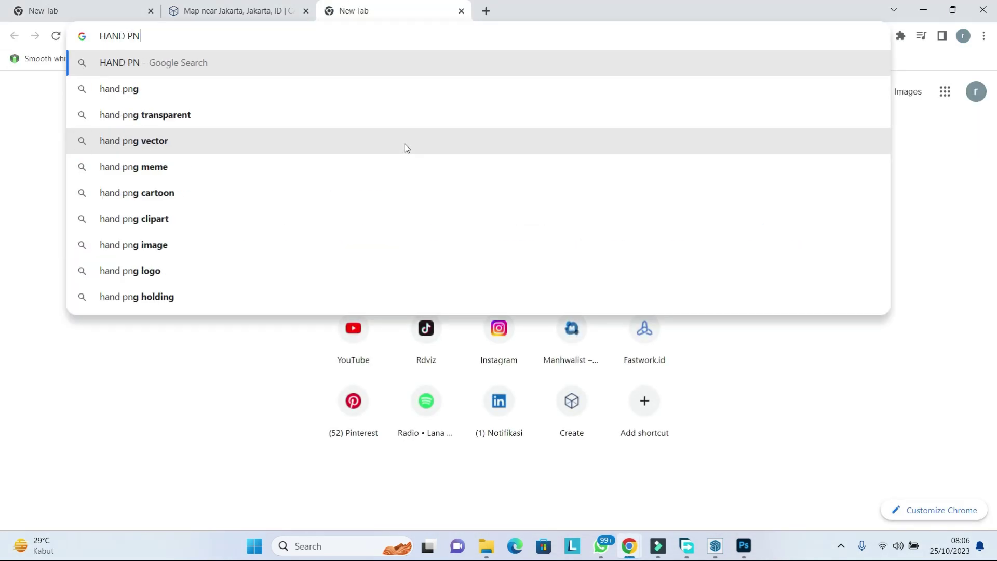
{"action": "type", "text": "G"}
{"action": "key", "text": "Return"}
{"action": "left_click", "coordinate": [185, 113]}
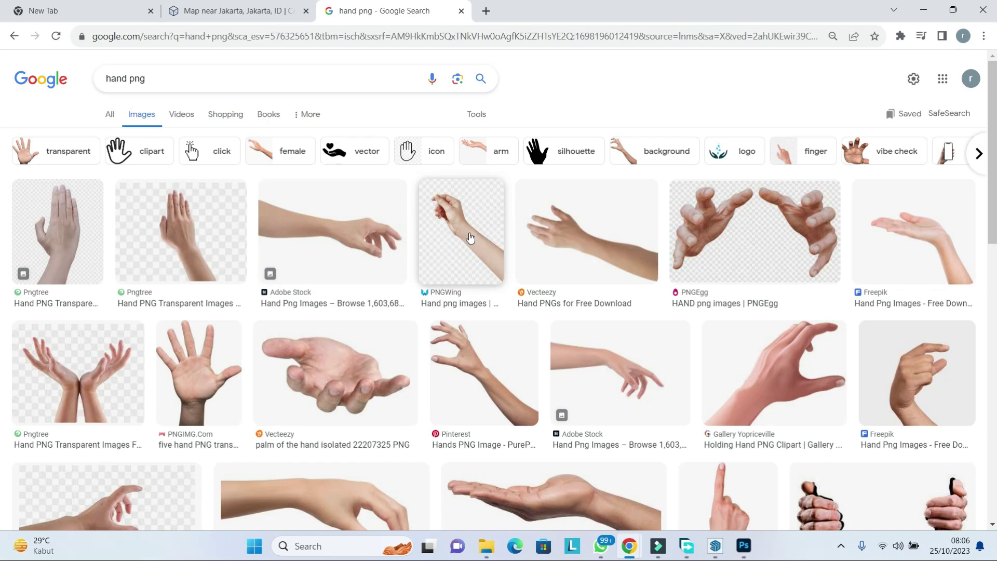
- Scroll through the hand PNG image results
{"action": "key", "text": "alt+Tab"}
{"action": "key", "text": "alt+Tab"}
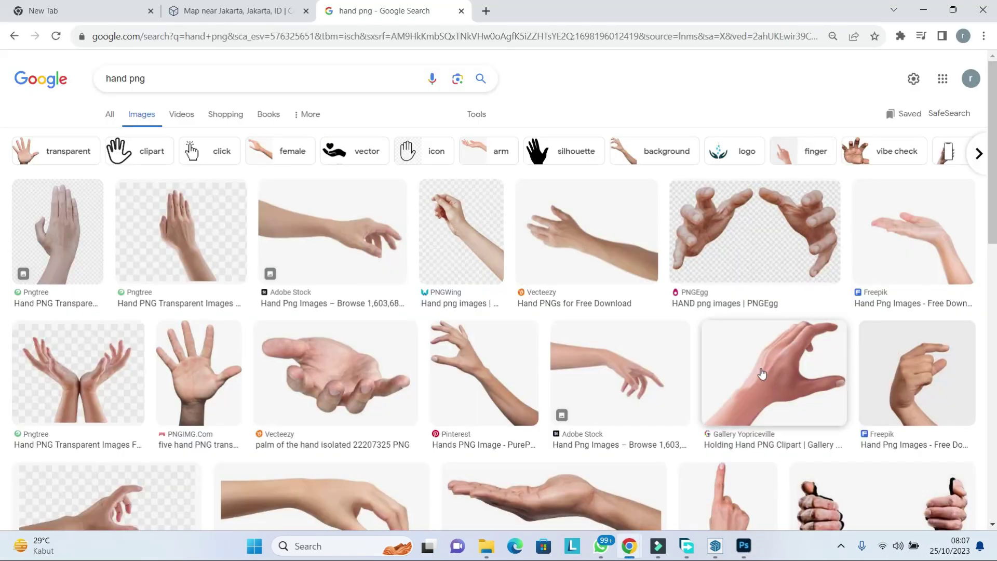
{"action": "scroll", "coordinate": [762, 373], "scroll_direction": "down", "scroll_amount": 2}
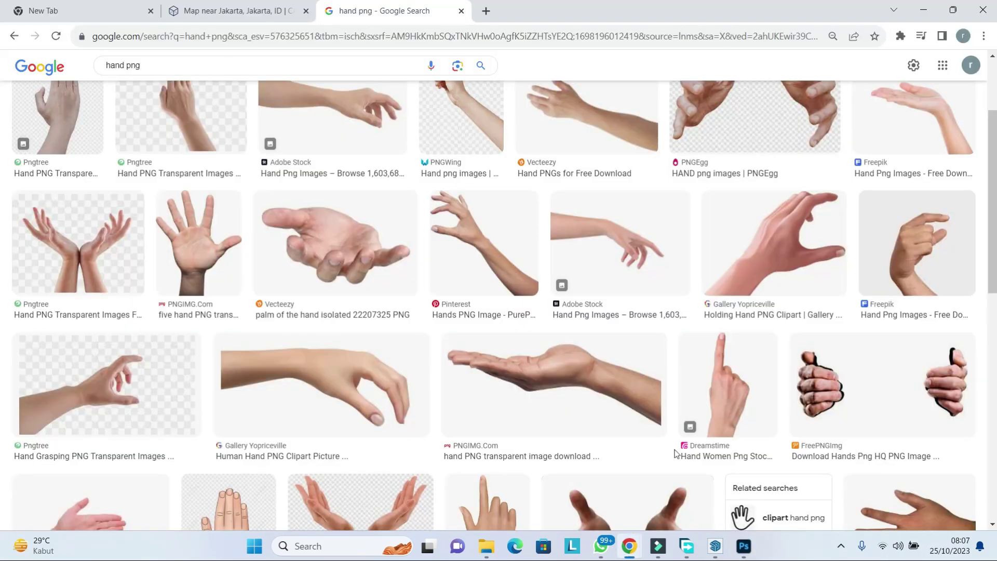
{"action": "scroll", "coordinate": [535, 297], "scroll_direction": "down", "scroll_amount": 1}
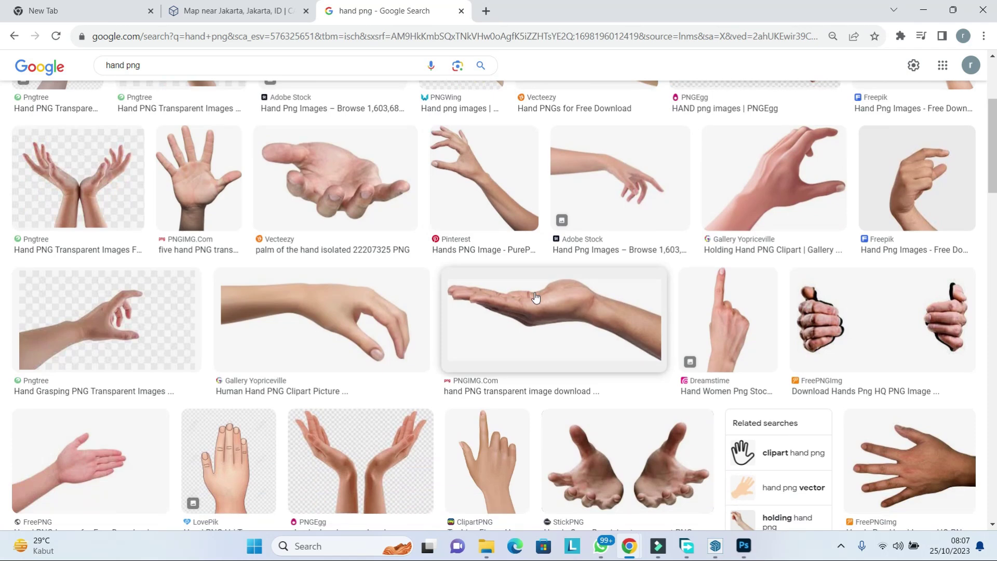
{"action": "scroll", "coordinate": [535, 297], "scroll_direction": "down", "scroll_amount": 3}
{"action": "scroll", "coordinate": [536, 297], "scroll_direction": "down", "scroll_amount": 1}
{"action": "scroll", "coordinate": [535, 296], "scroll_direction": "down", "scroll_amount": 3}
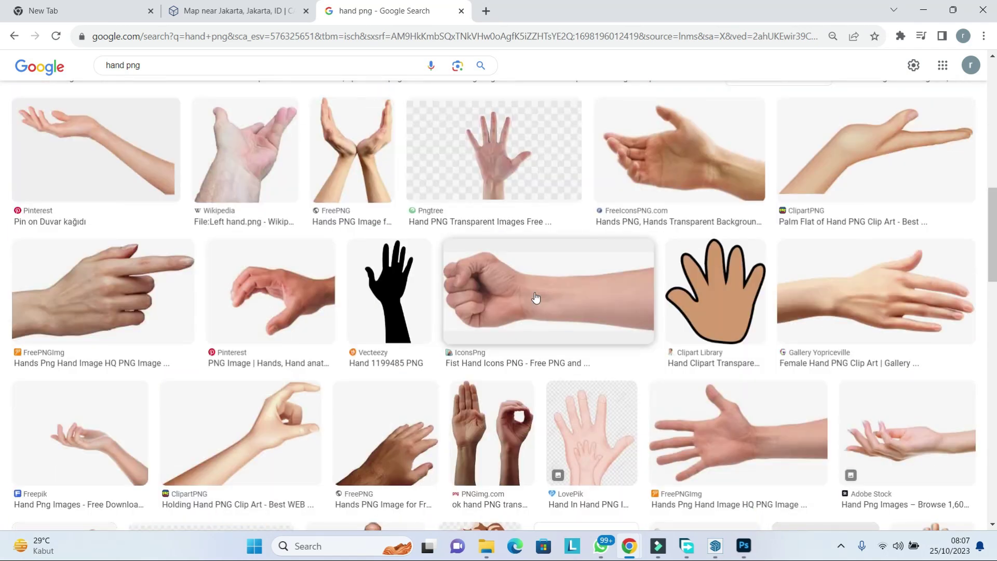
{"action": "scroll", "coordinate": [536, 297], "scroll_direction": "up", "scroll_amount": 2}
{"action": "scroll", "coordinate": [147, 292], "scroll_direction": "down", "scroll_amount": 10}
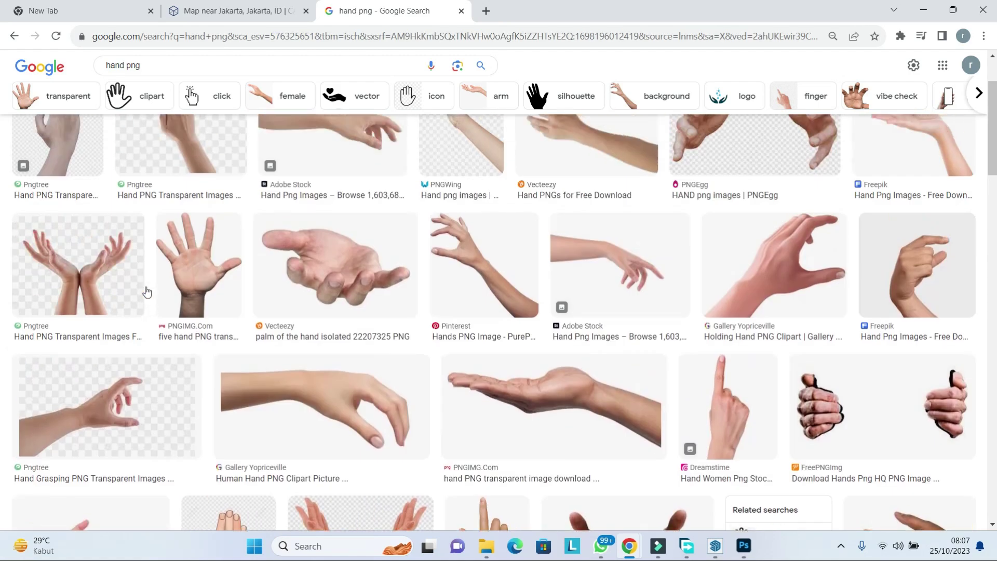
{"action": "scroll", "coordinate": [147, 292], "scroll_direction": "up", "scroll_amount": 2}
{"action": "scroll", "coordinate": [163, 300], "scroll_direction": "down", "scroll_amount": 6}
{"action": "scroll", "coordinate": [163, 300], "scroll_direction": "down", "scroll_amount": 4}
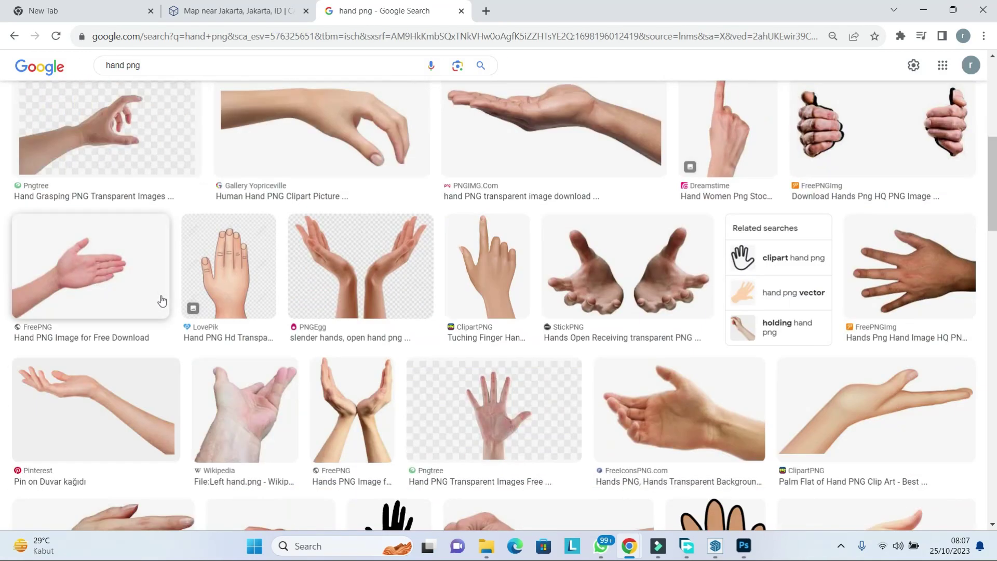
{"action": "scroll", "coordinate": [162, 300], "scroll_direction": "down", "scroll_amount": 4}
{"action": "scroll", "coordinate": [162, 300], "scroll_direction": "down", "scroll_amount": 2}
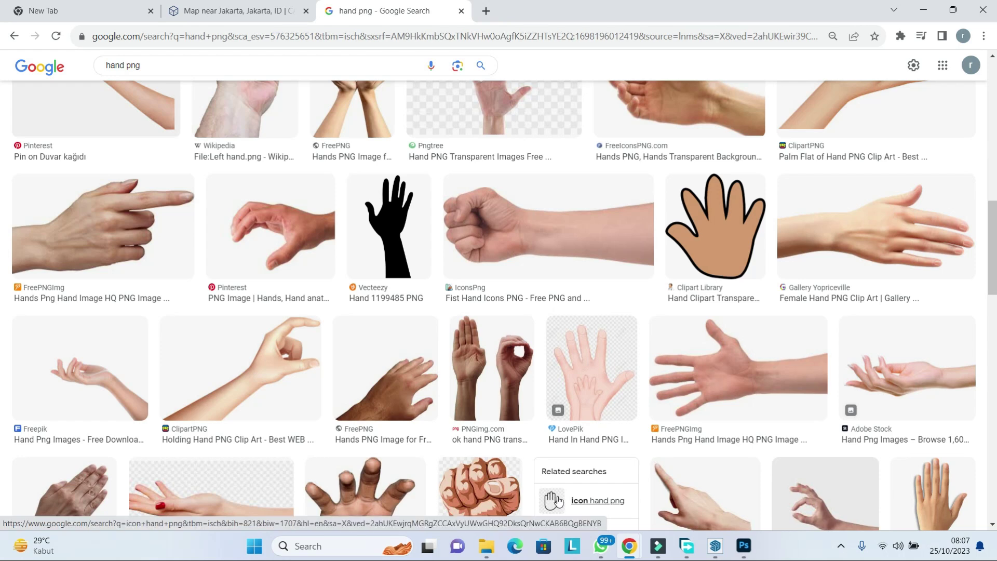
{"action": "scroll", "coordinate": [557, 500], "scroll_direction": "up", "scroll_amount": 5}
{"action": "scroll", "coordinate": [559, 503], "scroll_direction": "up", "scroll_amount": 5}
{"action": "scroll", "coordinate": [561, 506], "scroll_direction": "up", "scroll_amount": 5}
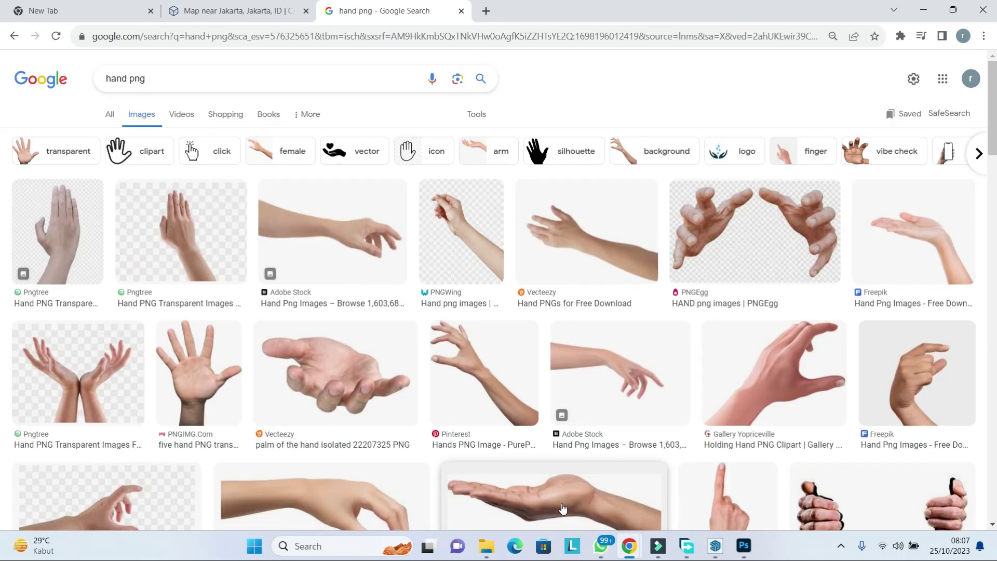
- Open the Freepik open-hand result's page, then return to Photoshop
{"action": "left_click", "coordinate": [920, 274]}
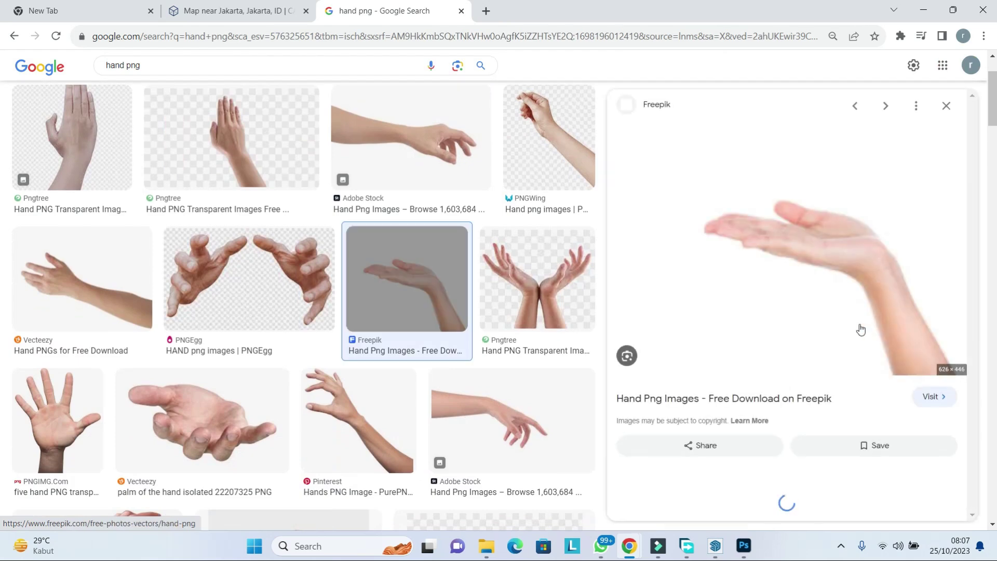
{"action": "left_click", "coordinate": [860, 328]}
{"action": "left_click", "coordinate": [746, 551]}
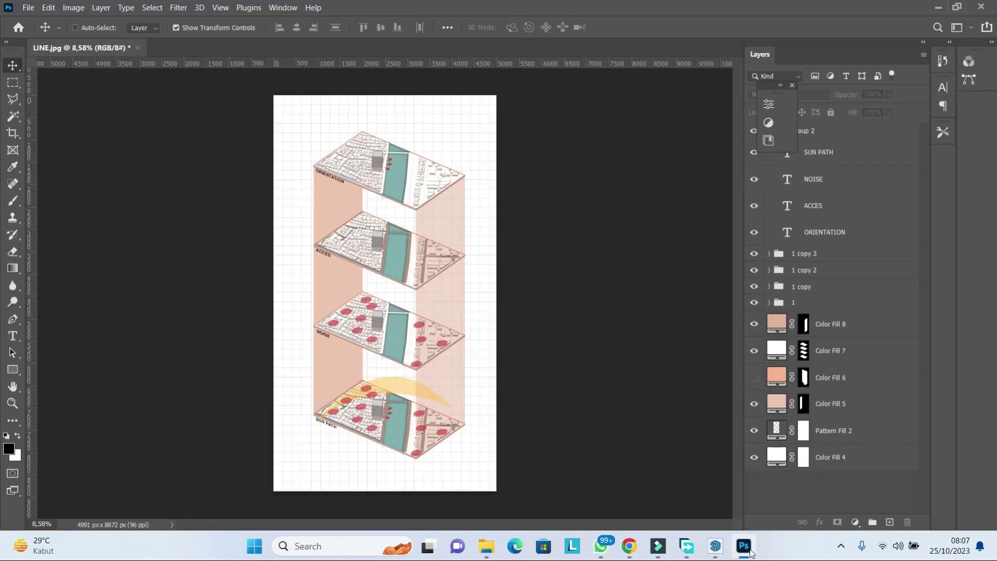
- Return to Freepik and browse the hand photo results
{"action": "left_click", "coordinate": [749, 552]}
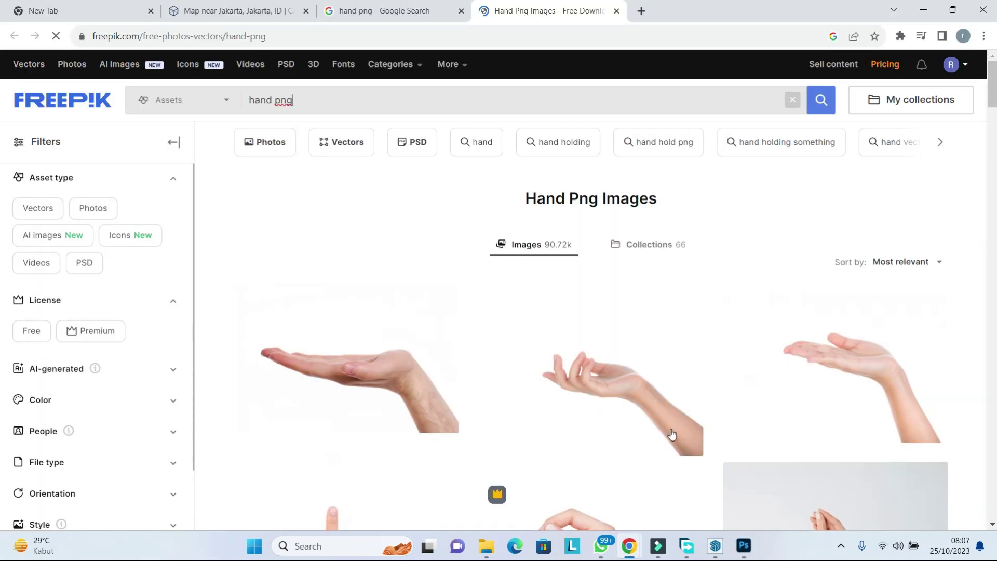
{"action": "scroll", "coordinate": [665, 428], "scroll_direction": "down", "scroll_amount": 4}
{"action": "scroll", "coordinate": [711, 403], "scroll_direction": "down", "scroll_amount": 5}
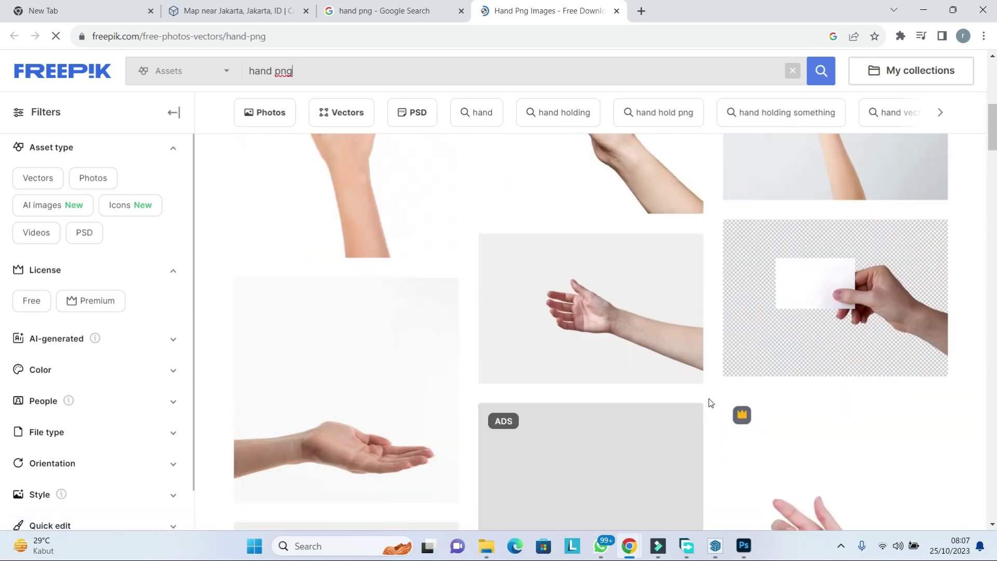
{"action": "scroll", "coordinate": [711, 403], "scroll_direction": "down", "scroll_amount": 1}
{"action": "scroll", "coordinate": [710, 402], "scroll_direction": "down", "scroll_amount": 2}
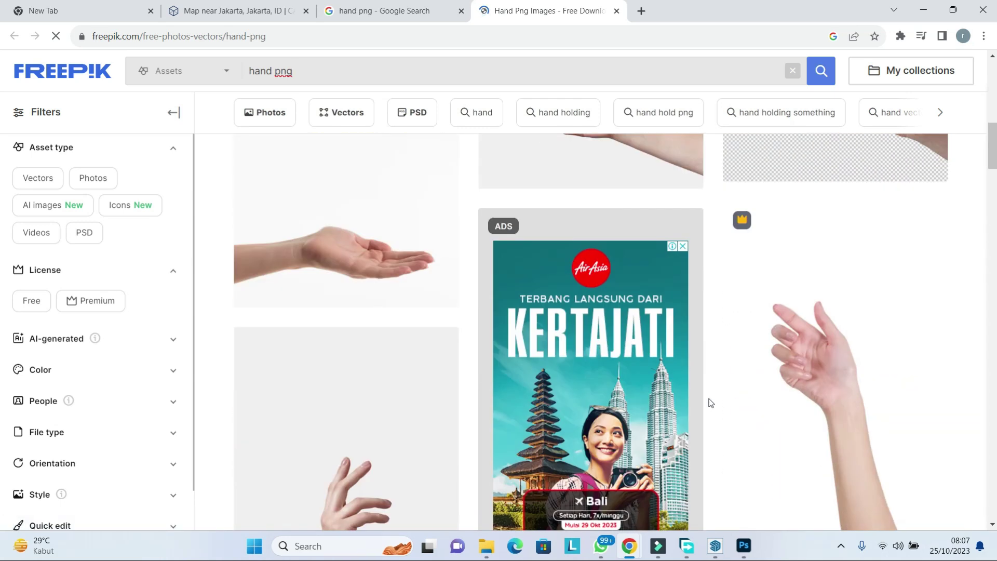
{"action": "scroll", "coordinate": [711, 403], "scroll_direction": "down", "scroll_amount": 5}
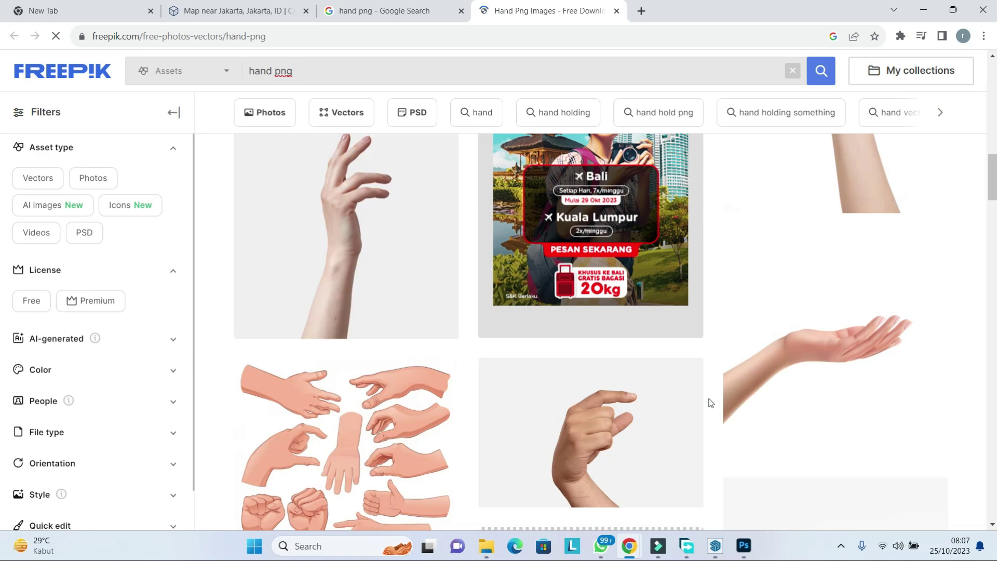
{"action": "scroll", "coordinate": [710, 403], "scroll_direction": "down", "scroll_amount": 3}
{"action": "scroll", "coordinate": [710, 402], "scroll_direction": "down", "scroll_amount": 2}
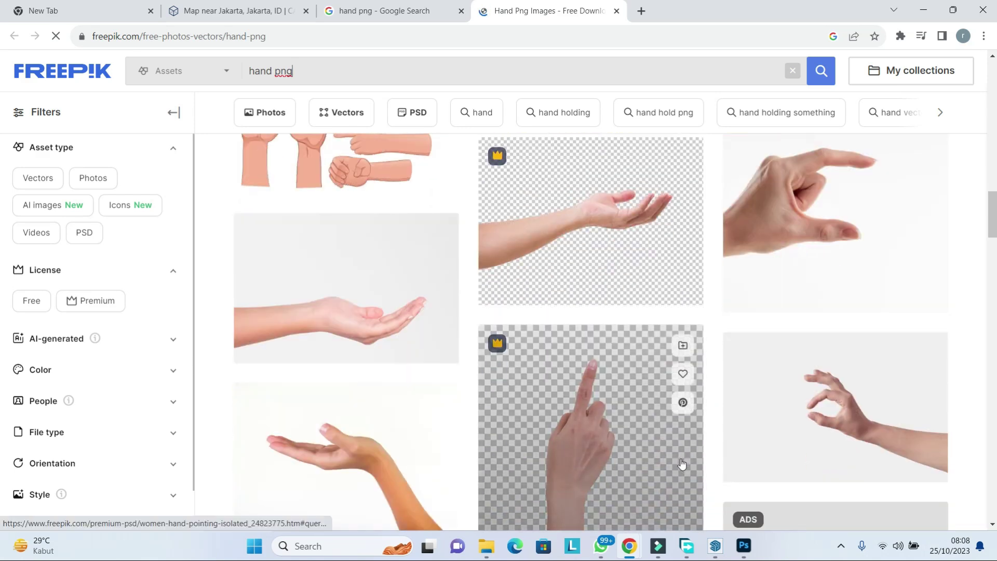
- Preview the cupped-hand photo's details, then keep browsing the results
{"action": "left_click", "coordinate": [397, 345]}
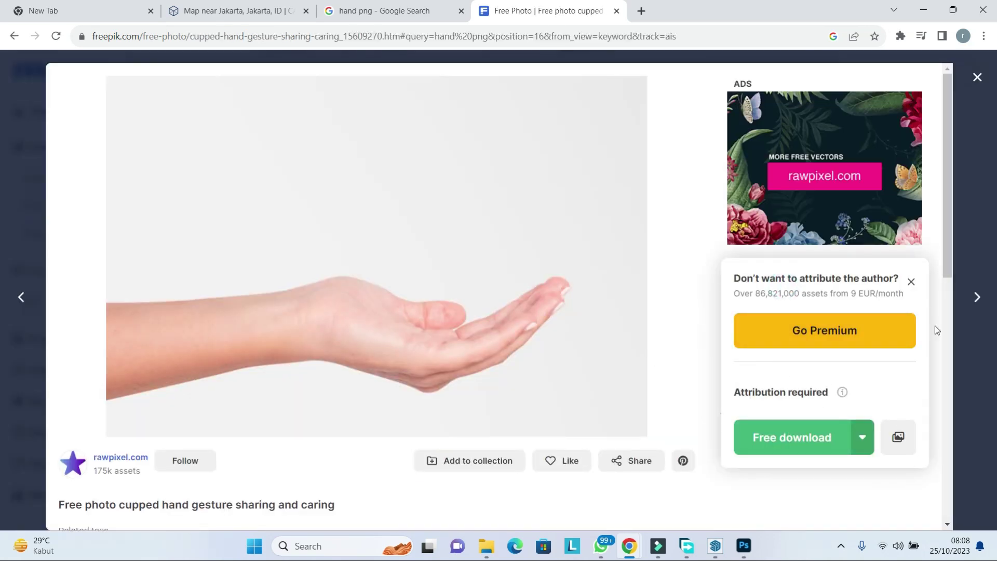
{"action": "left_click", "coordinate": [977, 77]}
{"action": "scroll", "coordinate": [642, 366], "scroll_direction": "down", "scroll_amount": 3}
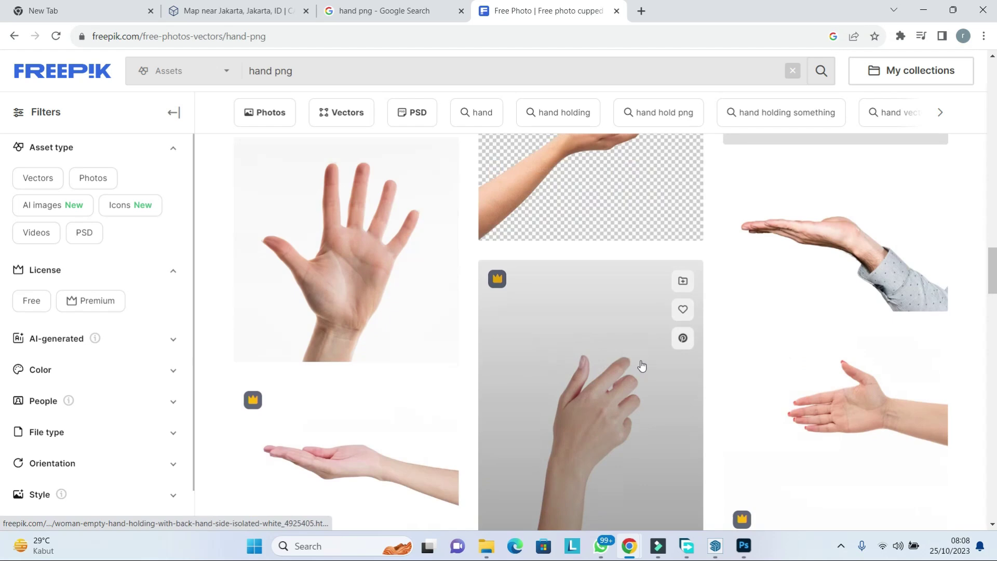
{"action": "scroll", "coordinate": [642, 367], "scroll_direction": "down", "scroll_amount": 1}
{"action": "scroll", "coordinate": [727, 358], "scroll_direction": "down", "scroll_amount": 1}
{"action": "scroll", "coordinate": [820, 350], "scroll_direction": "down", "scroll_amount": 2}
{"action": "scroll", "coordinate": [821, 353], "scroll_direction": "down", "scroll_amount": 3}
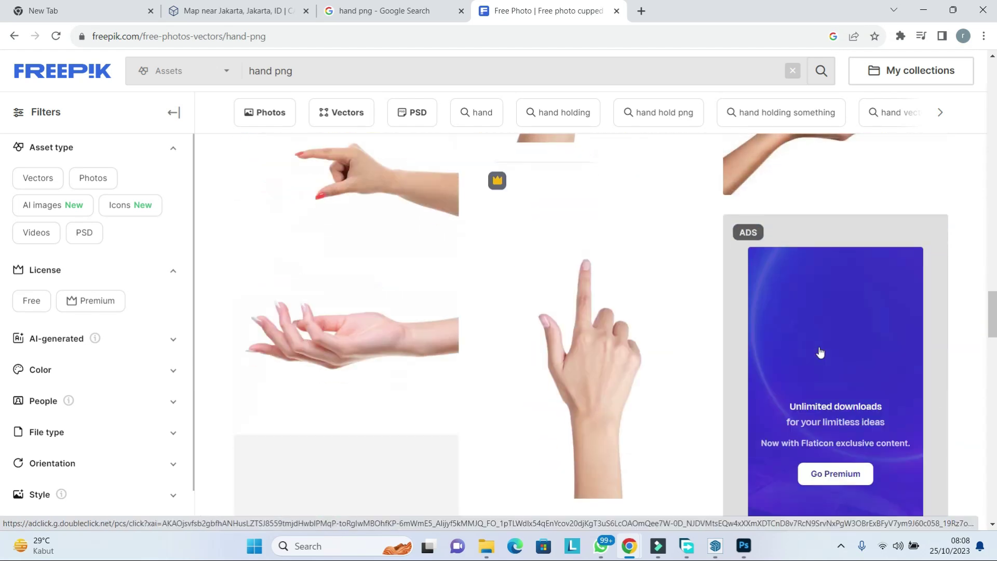
{"action": "scroll", "coordinate": [791, 360], "scroll_direction": "up", "scroll_amount": 4}
{"action": "scroll", "coordinate": [762, 397], "scroll_direction": "up", "scroll_amount": 6}
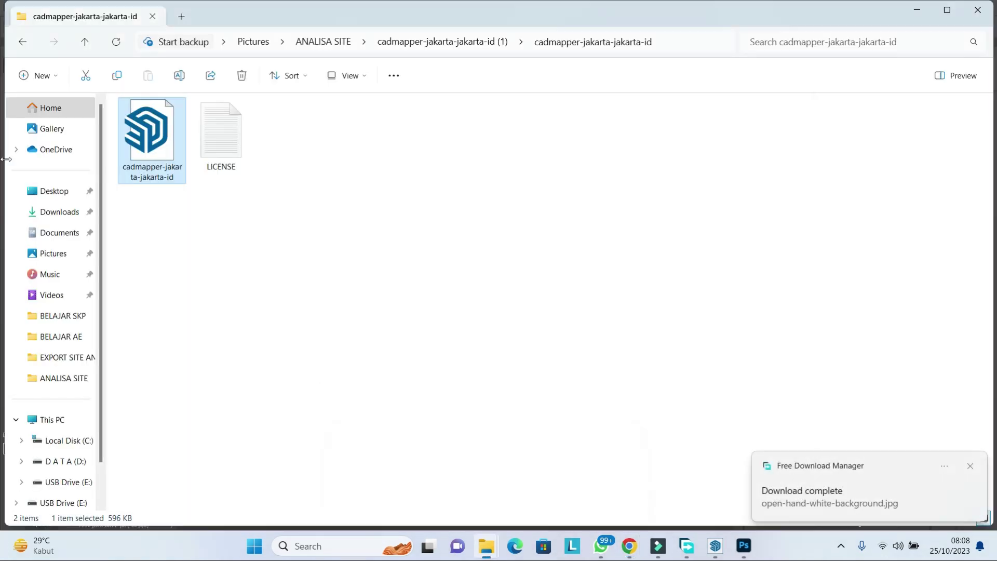
- Place open-hand-white-background.jpg from Downloads at the diagram's lower right
{"action": "left_click", "coordinate": [52, 212]}
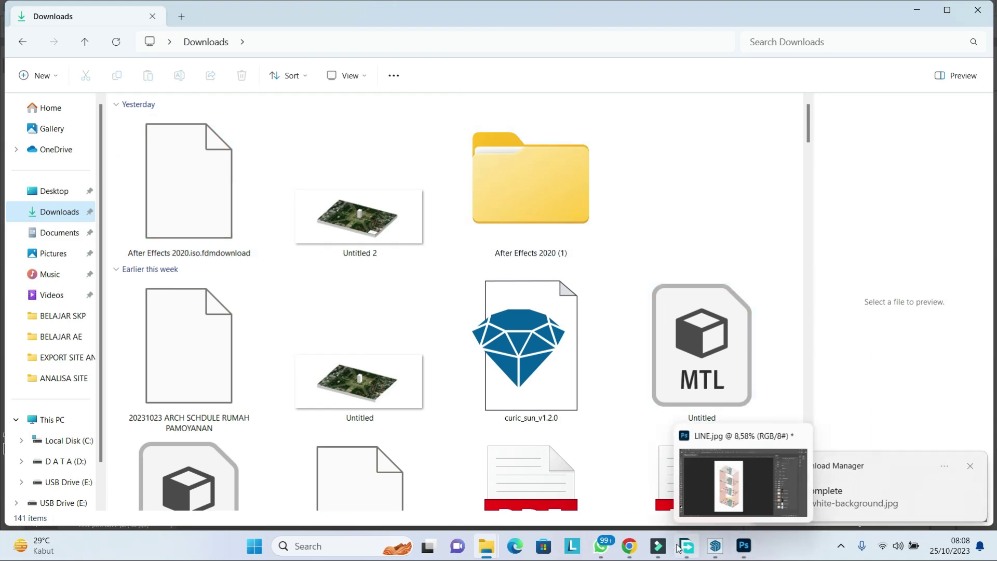
{"action": "left_click", "coordinate": [694, 550]}
{"action": "left_click", "coordinate": [303, 200]}
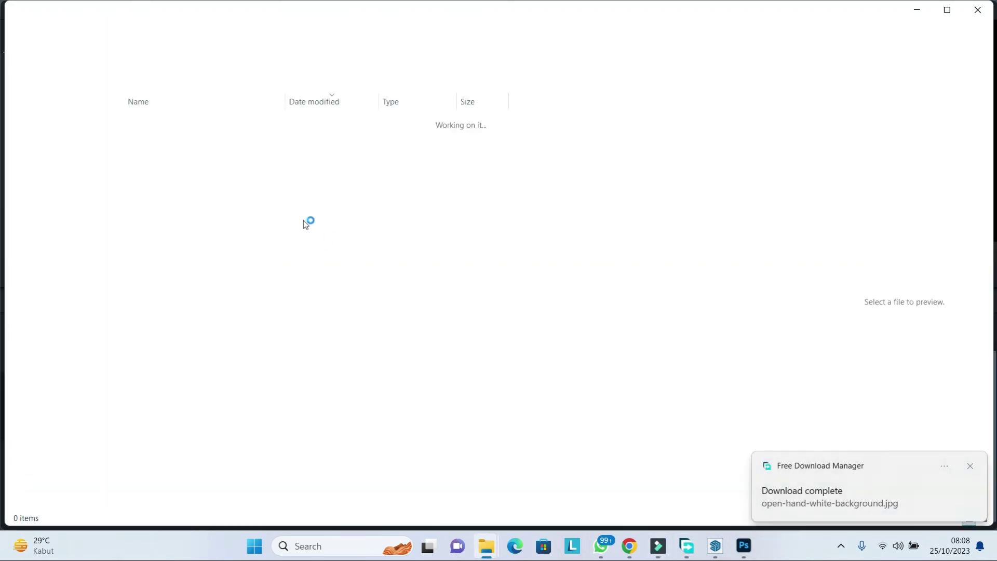
{"action": "mouse_move", "coordinate": [722, 544]}
{"action": "left_mouse_down"}
{"action": "mouse_move", "coordinate": [385, 393]}
{"action": "mouse_move", "coordinate": [400, 297]}
{"action": "left_mouse_up"}
{"action": "left_click_drag", "start_coordinate": [470, 362], "coordinate": [545, 458]}
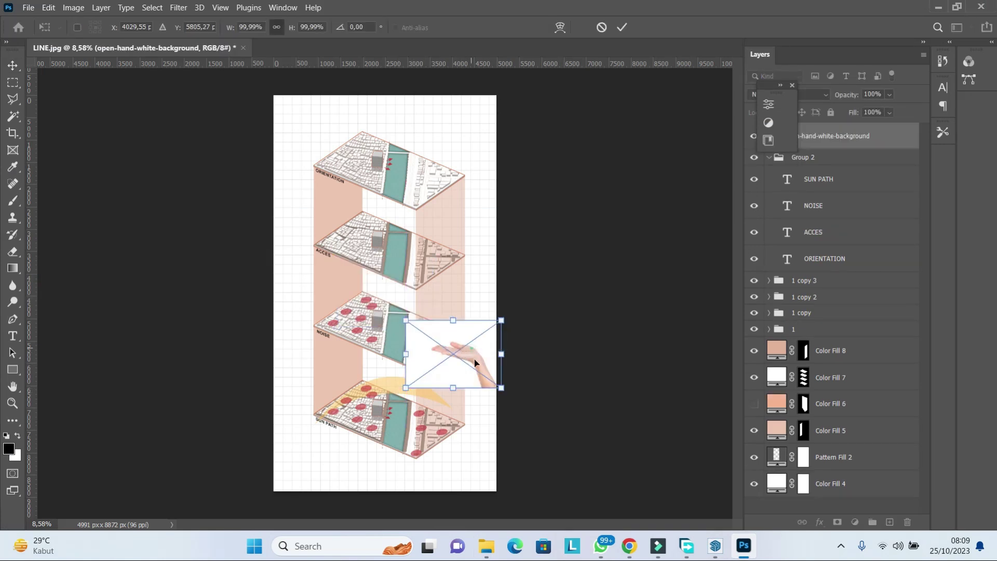
{"action": "key", "text": "Return"}
- Select the hand photo's white background with the Magic Wand and delete it
{"action": "key", "text": "w"}
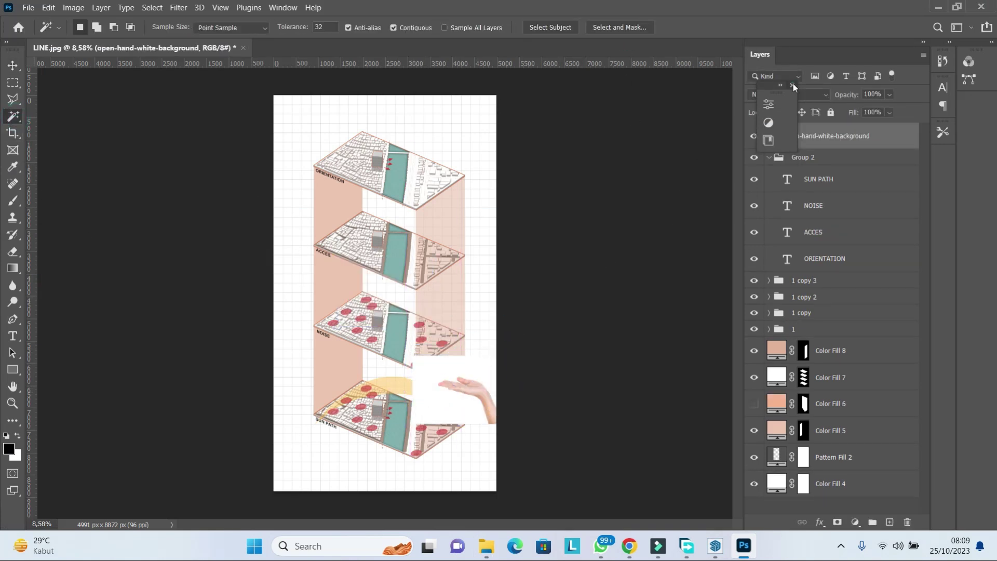
{"action": "right_click", "coordinate": [809, 136]}
{"action": "left_click", "coordinate": [463, 373]}
{"action": "right_click", "coordinate": [480, 381]}
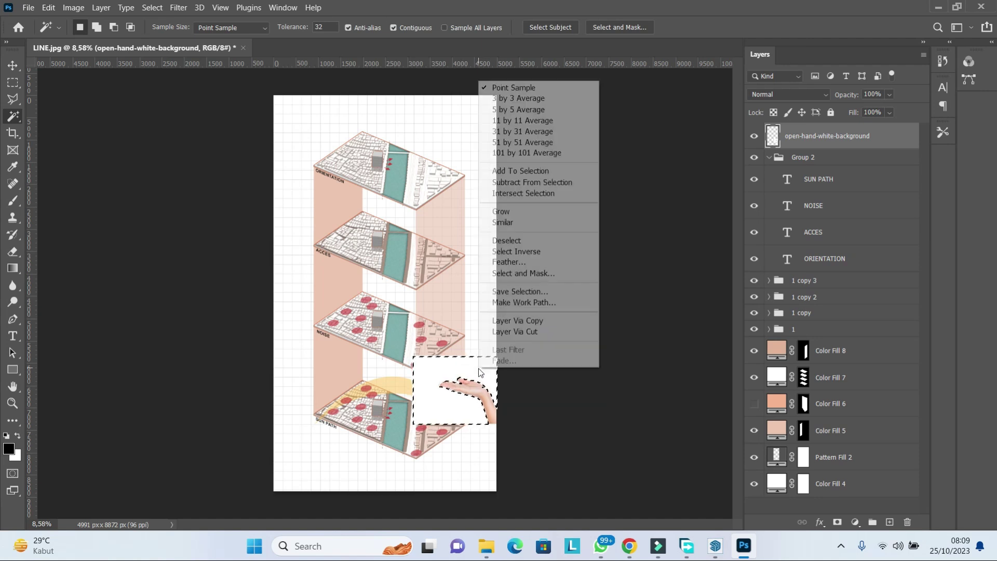
{"action": "key", "text": "Escape"}
{"action": "key", "text": "Delete"}
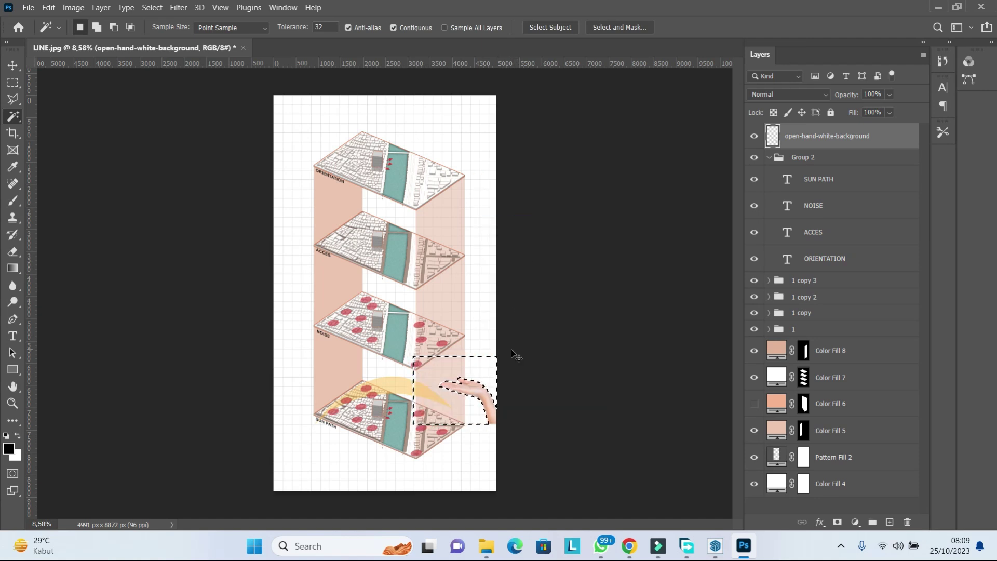
- Move the hand further down the page
{"action": "left_click", "coordinate": [13, 65]}
{"action": "mouse_move", "coordinate": [485, 389]}
{"action": "left_mouse_down"}
{"action": "mouse_move", "coordinate": [490, 464]}
{"action": "mouse_move", "coordinate": [601, 349]}
{"action": "left_mouse_up"}
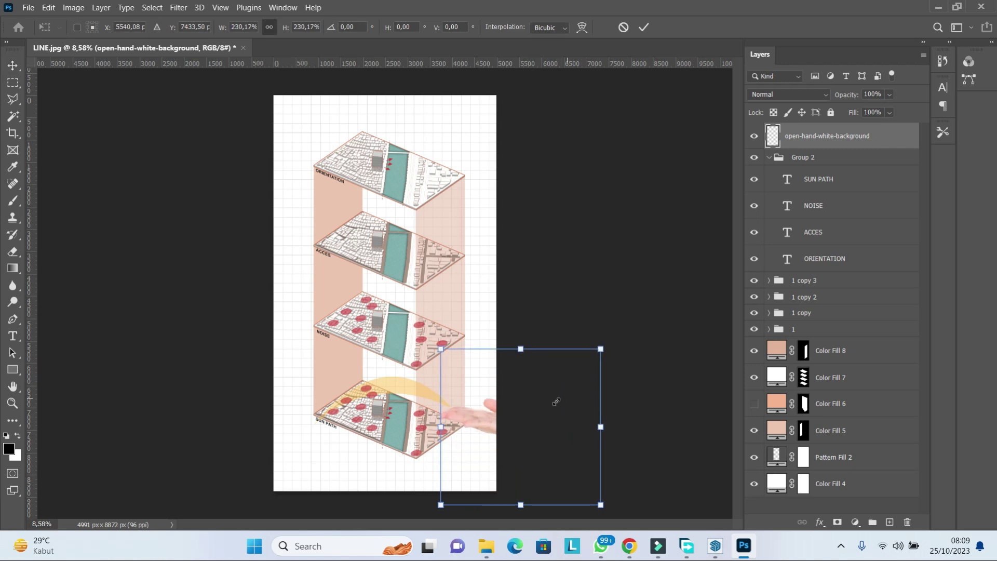
{"action": "left_click", "coordinate": [646, 22]}
- Skew, tilt and enlarge the hand to sit under the bottom SUN PATH slab
{"action": "left_click_drag", "start_coordinate": [678, 211], "coordinate": [450, 453]}
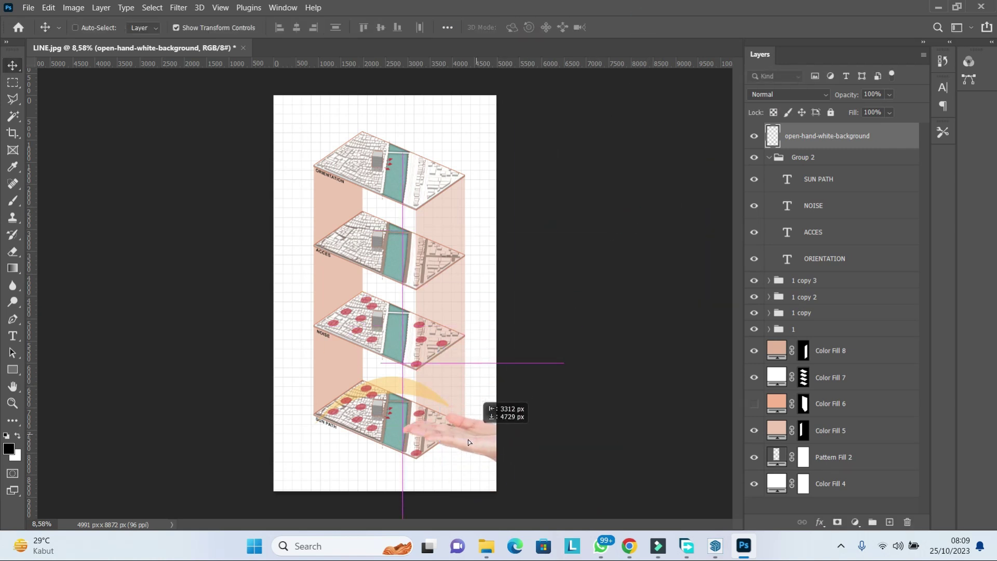
{"action": "scroll", "coordinate": [384, 295], "scroll_direction": "down", "scroll_amount": 1}
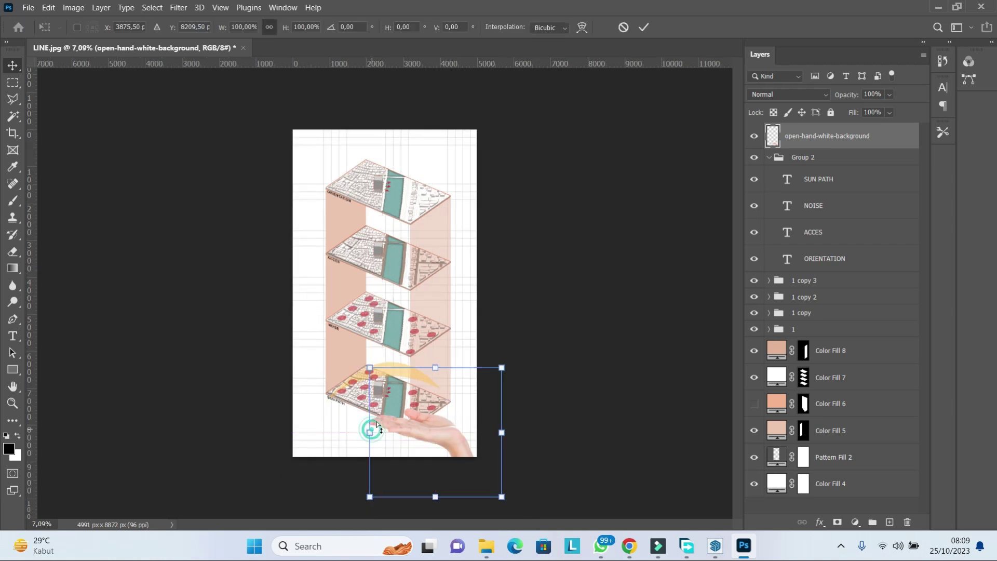
{"action": "left_click_drag", "start_coordinate": [375, 432], "coordinate": [377, 422]}
{"action": "scroll", "coordinate": [376, 421], "scroll_direction": "up", "scroll_amount": 1}
{"action": "left_click_drag", "start_coordinate": [436, 387], "coordinate": [460, 395]}
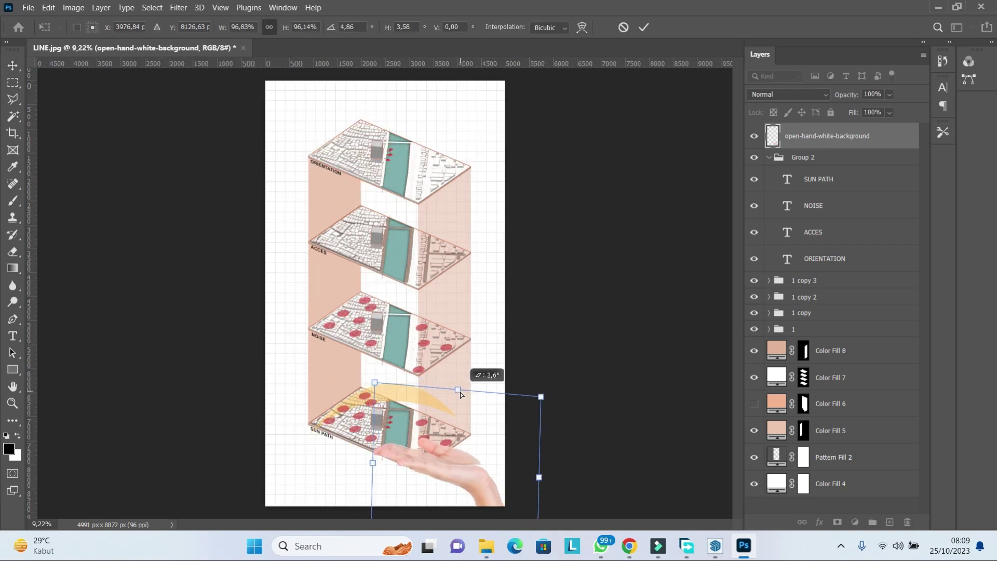
{"action": "mouse_move", "coordinate": [443, 435]}
{"action": "left_mouse_down"}
{"action": "mouse_move", "coordinate": [423, 450]}
{"action": "mouse_move", "coordinate": [427, 441]}
{"action": "left_mouse_up"}
{"action": "scroll", "coordinate": [429, 468], "scroll_direction": "up", "scroll_amount": 2}
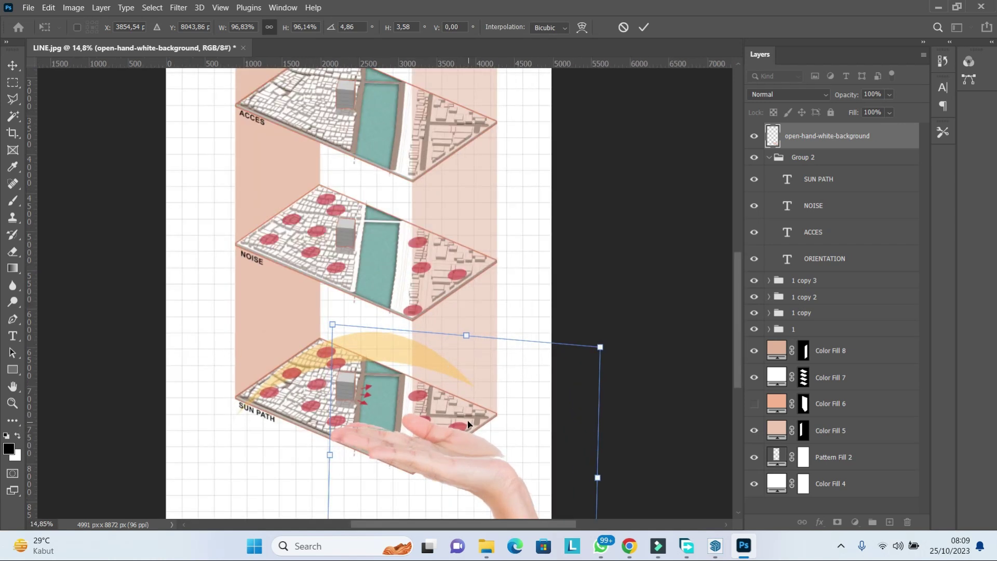
{"action": "left_click_drag", "start_coordinate": [332, 324], "coordinate": [296, 286]}
{"action": "left_click_drag", "start_coordinate": [460, 478], "coordinate": [489, 497]}
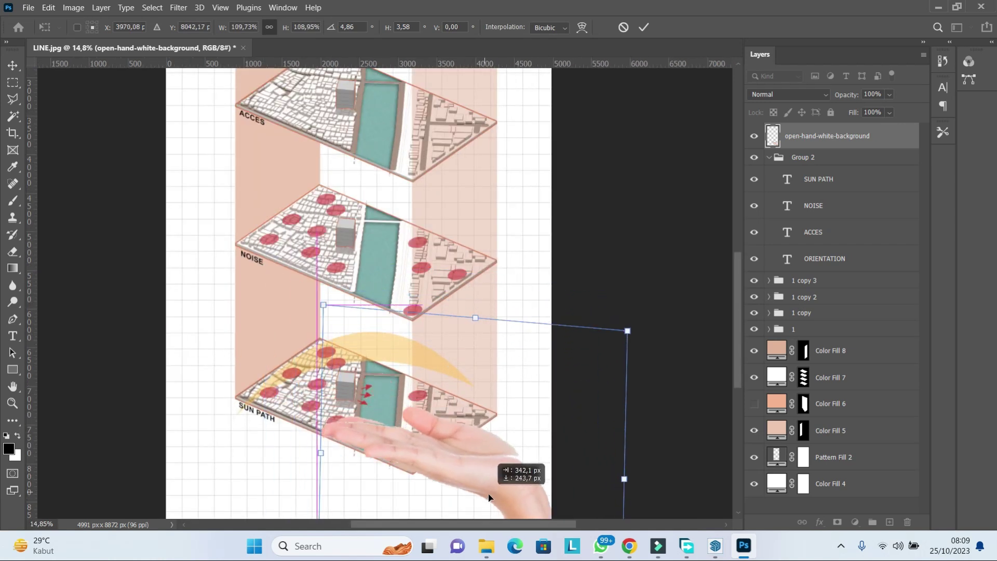
{"action": "left_click", "coordinate": [644, 27]}
- Add a mask to the hand layer, then undo the recent hand adjustments
{"action": "left_click", "coordinate": [838, 522]}
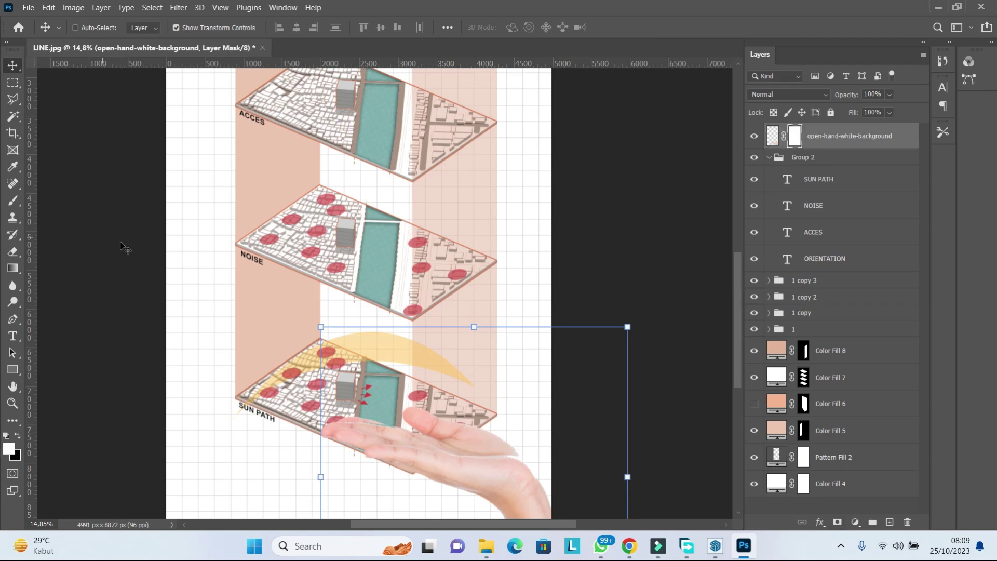
{"action": "scroll", "coordinate": [520, 472], "scroll_direction": "up", "scroll_amount": 2}
{"action": "key", "text": "l"}
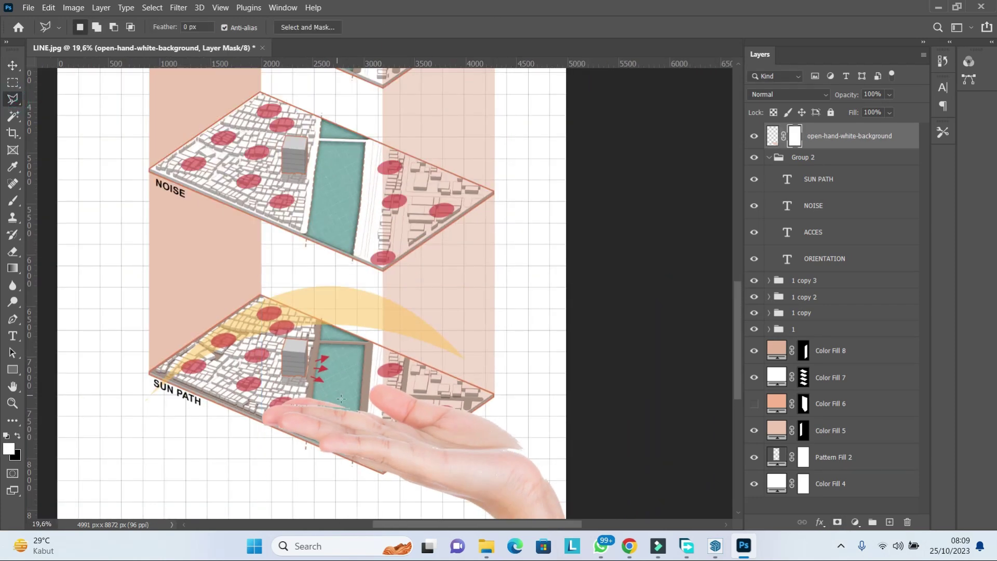
{"action": "key", "text": "ctrl+z"}
{"action": "key", "text": "ctrl+z"}
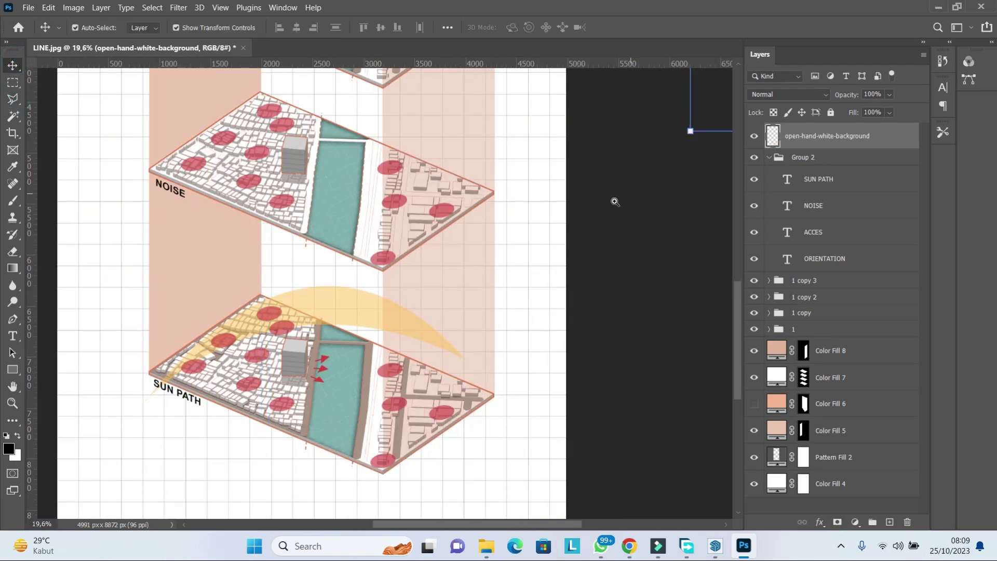
{"action": "key", "text": "z"}
{"action": "key", "text": "ctrl+z"}
{"action": "key", "text": "ctrl+z"}
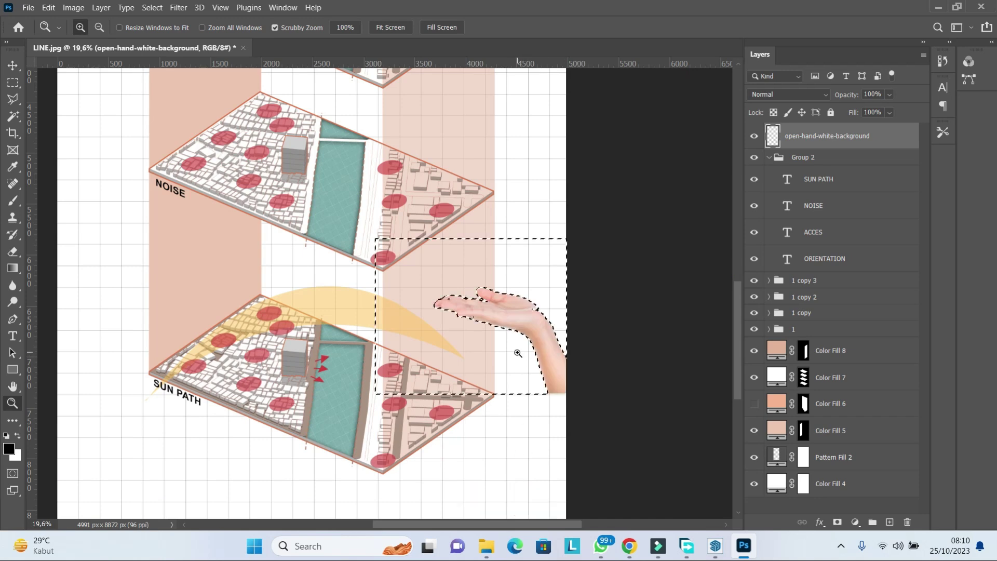
- Trace a Polygonal Lasso outline around the palm and index finger
{"action": "scroll", "coordinate": [523, 318], "scroll_direction": "up", "scroll_amount": 2}
{"action": "scroll", "coordinate": [524, 318], "scroll_direction": "up", "scroll_amount": 3}
{"action": "key", "text": "l"}
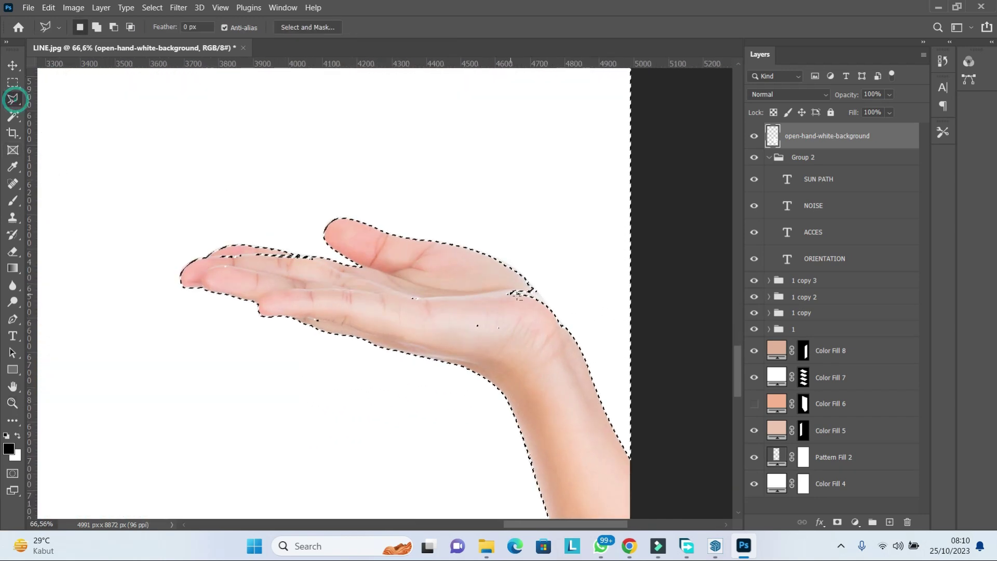
{"action": "scroll", "coordinate": [474, 329], "scroll_direction": "up", "scroll_amount": 1}
{"action": "left_click", "coordinate": [502, 252]}
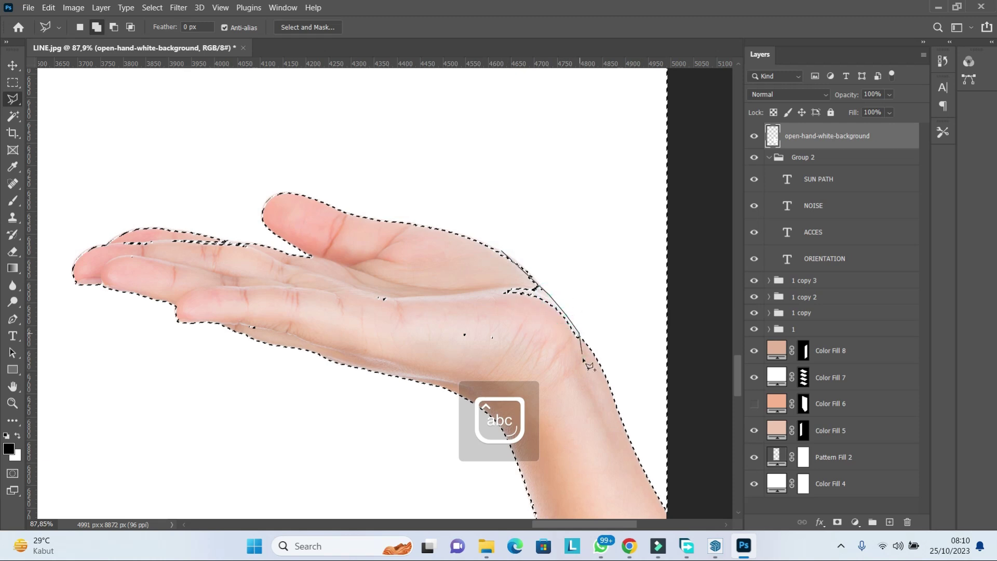
{"action": "left_click", "coordinate": [578, 335]}
{"action": "left_click", "coordinate": [576, 362]}
{"action": "left_click", "coordinate": [337, 325]}
{"action": "left_click", "coordinate": [280, 299]}
{"action": "left_click", "coordinate": [244, 282]}
{"action": "left_click", "coordinate": [111, 261]}
{"action": "left_click", "coordinate": [110, 243]}
{"action": "left_click", "coordinate": [139, 238]}
{"action": "left_click", "coordinate": [201, 241]}
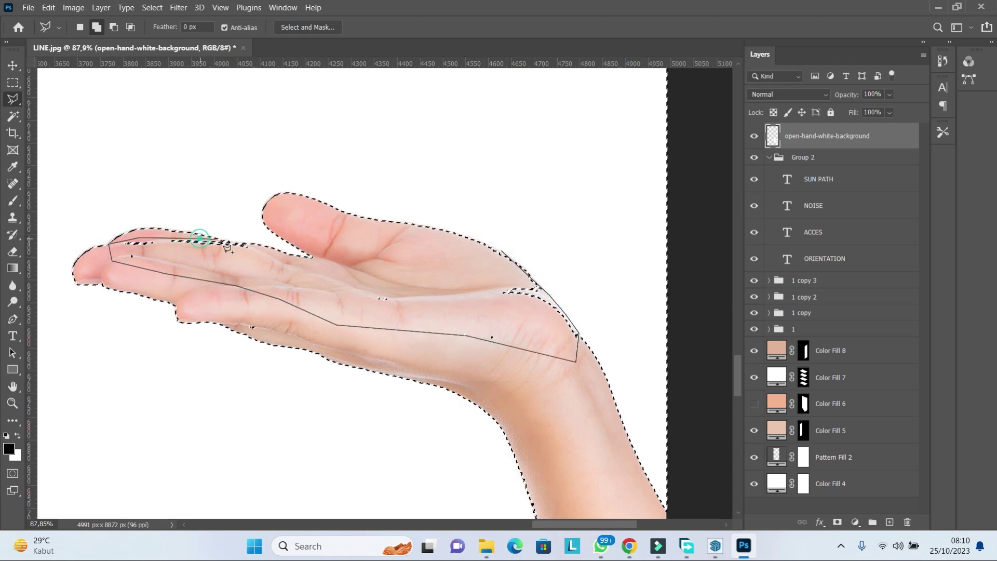
{"action": "left_click", "coordinate": [257, 246]}
{"action": "double_click", "coordinate": [512, 281]}
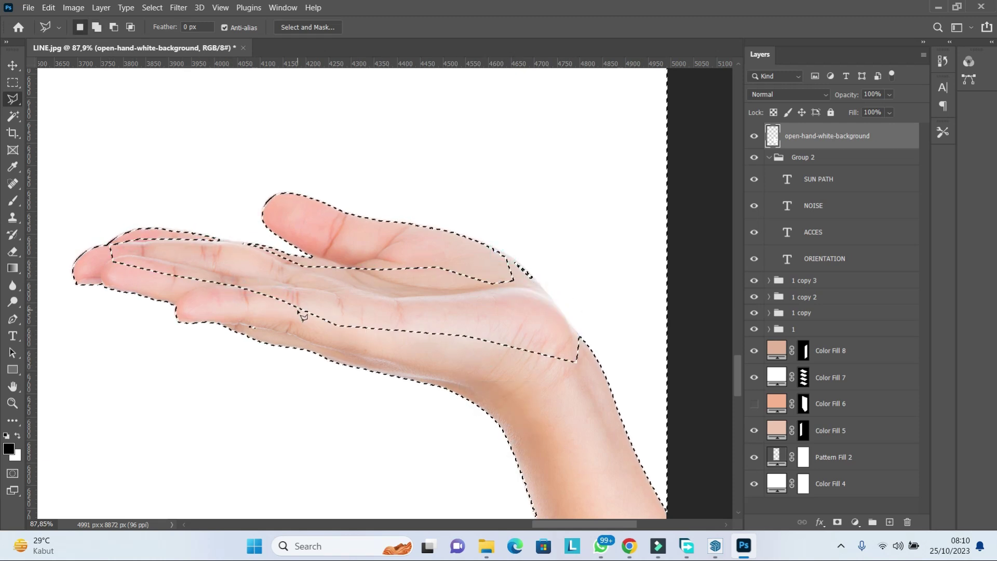
- Subtract the index fingertip area from the selection
{"action": "left_click", "coordinate": [111, 241], "text": "alt"}
{"action": "left_click", "coordinate": [166, 229]}
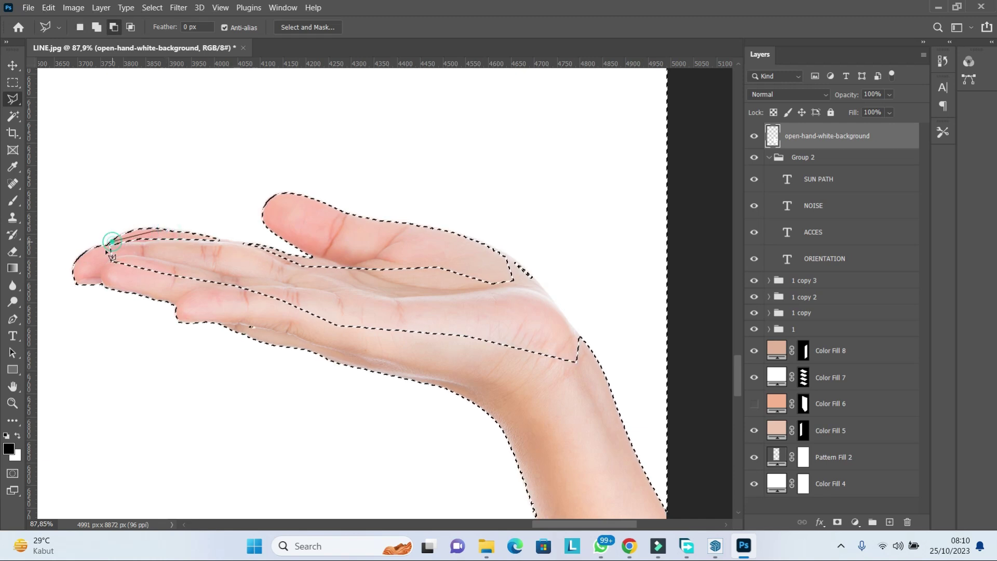
{"action": "double_click", "coordinate": [165, 236]}
- Subtract the area along the hand's lower edge, wrist and top of palm
{"action": "left_click", "coordinate": [164, 236]}
{"action": "left_click", "coordinate": [137, 266]}
{"action": "left_click", "coordinate": [164, 291]}
{"action": "left_click", "coordinate": [244, 333]}
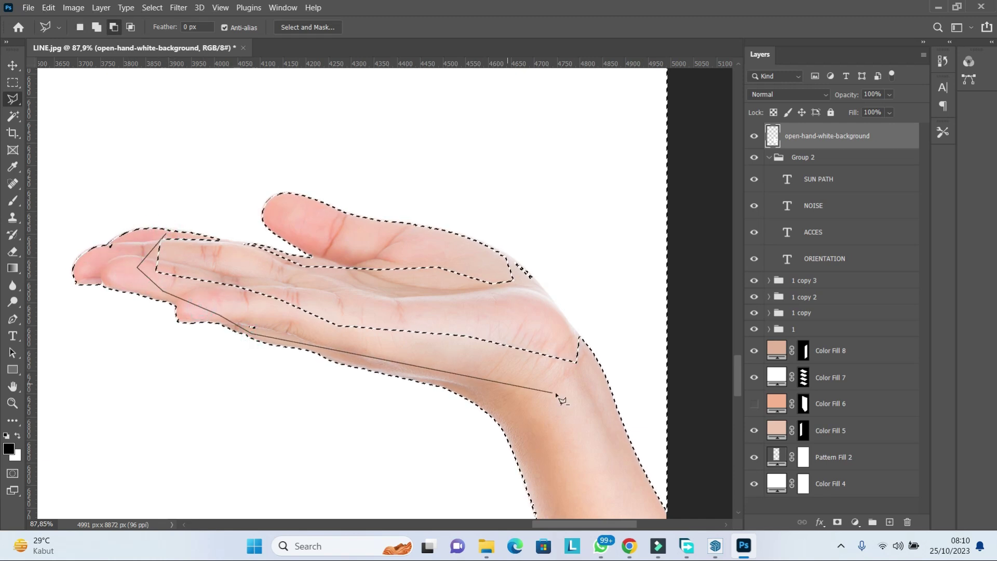
{"action": "left_click", "coordinate": [556, 392]}
{"action": "left_click", "coordinate": [590, 362]}
{"action": "left_click", "coordinate": [584, 342]}
{"action": "left_click", "coordinate": [515, 258]}
{"action": "left_click", "coordinate": [489, 243]}
{"action": "left_click", "coordinate": [452, 236]}
{"action": "left_click", "coordinate": [387, 240]}
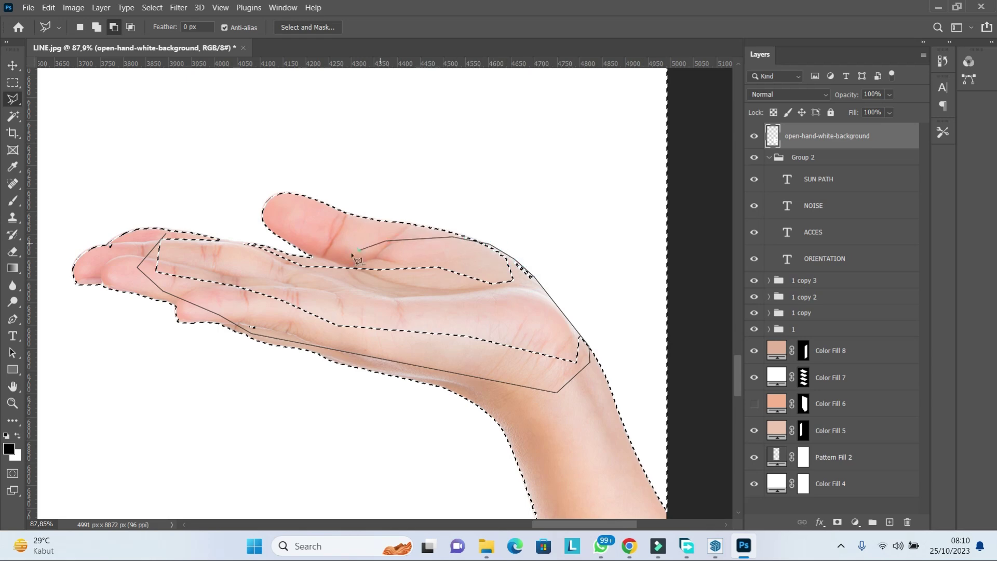
{"action": "left_click", "coordinate": [164, 236]}
{"action": "scroll", "coordinate": [395, 335], "scroll_direction": "down", "scroll_amount": 2}
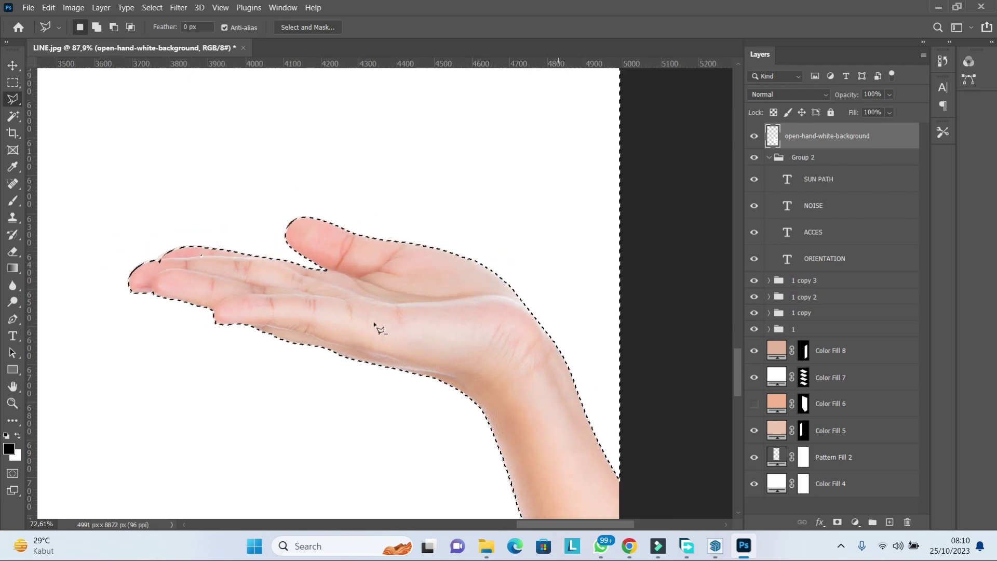
{"action": "scroll", "coordinate": [464, 345], "scroll_direction": "down", "scroll_amount": 3}
- Delete the white background, deselect, and move the hand onto the stacked slabs
{"action": "key", "text": "Delete"}
{"action": "key", "text": "ctrl+d"}
{"action": "key", "text": "v"}
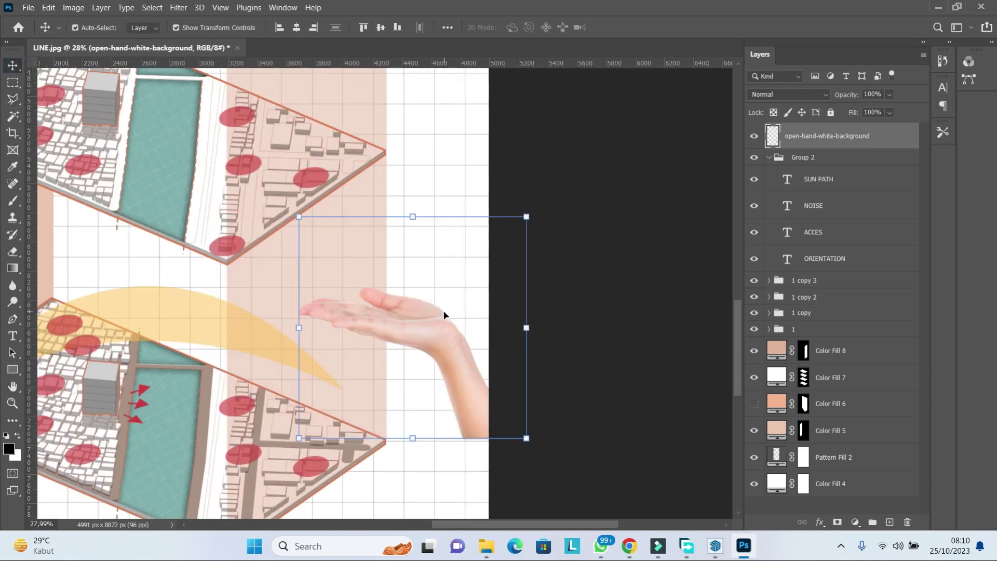
{"action": "mouse_move", "coordinate": [445, 317]}
{"action": "left_mouse_down"}
{"action": "mouse_move", "coordinate": [408, 429]}
{"action": "mouse_move", "coordinate": [431, 499]}
{"action": "left_mouse_up"}
- Skew, reshape and stretch the hand to cradle the SUN PATH slab
{"action": "scroll", "coordinate": [408, 428], "scroll_direction": "down", "scroll_amount": 2}
{"action": "scroll", "coordinate": [408, 428], "scroll_direction": "down", "scroll_amount": 2}
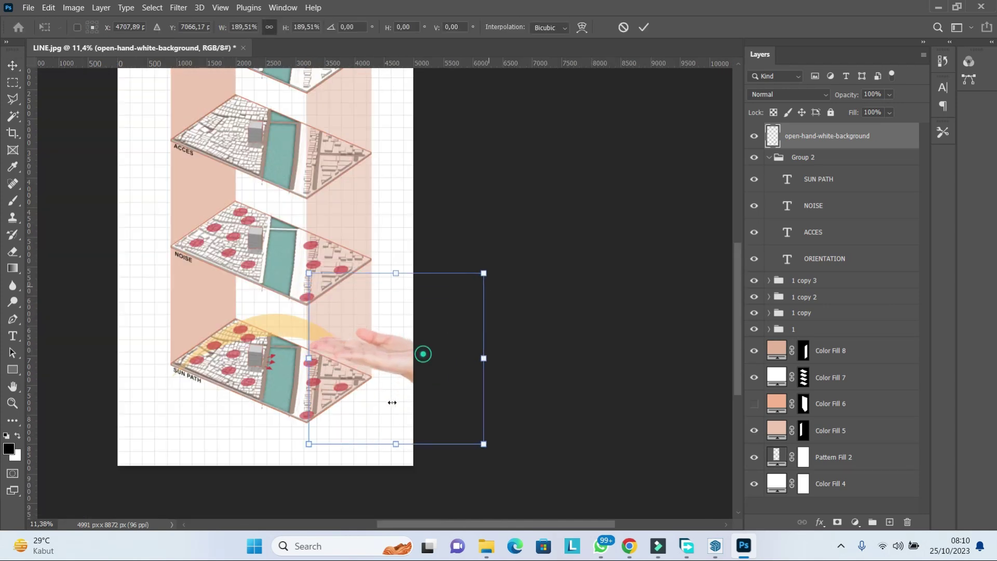
{"action": "scroll", "coordinate": [366, 419], "scroll_direction": "up", "scroll_amount": 2}
{"action": "left_click_drag", "start_coordinate": [200, 427], "coordinate": [223, 398]}
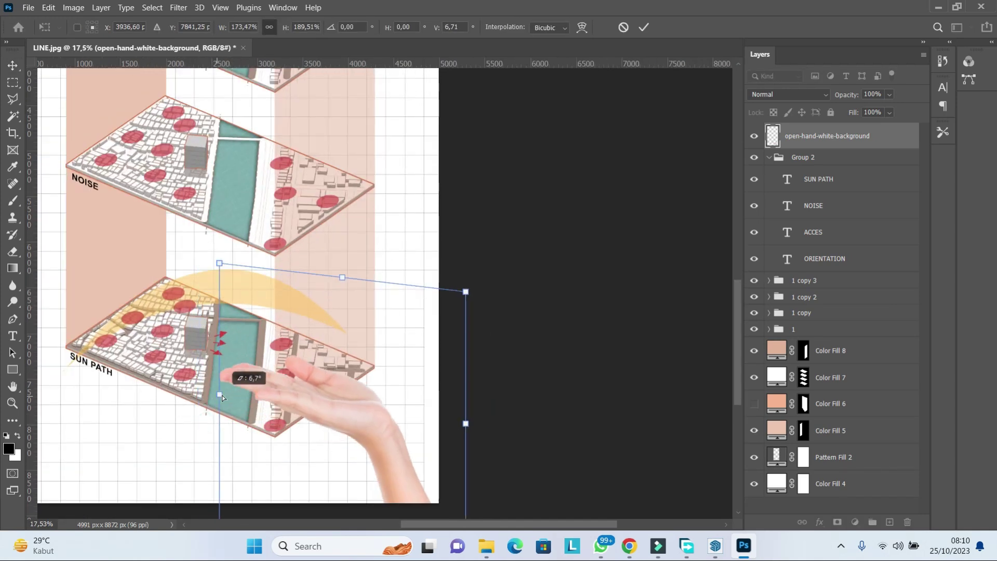
{"action": "left_click_drag", "start_coordinate": [468, 292], "coordinate": [474, 290]}
{"action": "scroll", "coordinate": [473, 289], "scroll_direction": "down", "scroll_amount": 1}
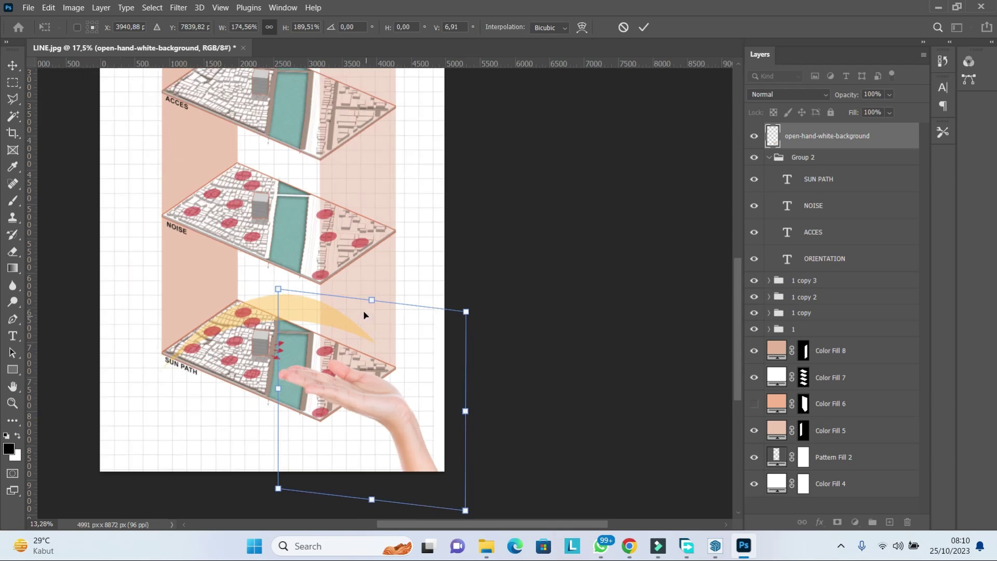
{"action": "left_click_drag", "start_coordinate": [369, 302], "coordinate": [395, 300]}
{"action": "left_click_drag", "start_coordinate": [289, 388], "coordinate": [295, 382]}
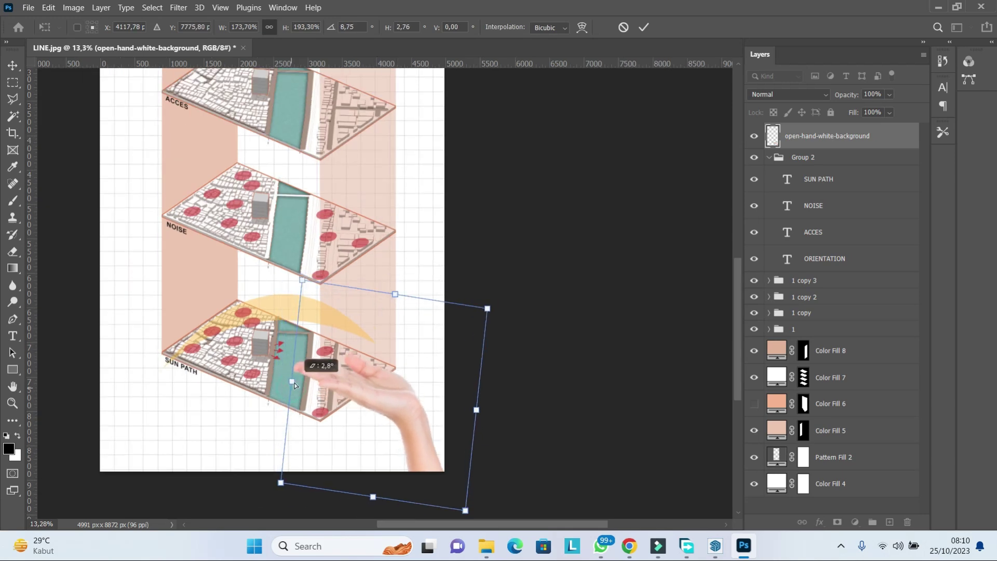
{"action": "scroll", "coordinate": [380, 433], "scroll_direction": "up", "scroll_amount": 1}
{"action": "scroll", "coordinate": [381, 433], "scroll_direction": "up", "scroll_amount": 1}
{"action": "mouse_move", "coordinate": [262, 234]}
{"action": "left_mouse_down"}
{"action": "mouse_move", "coordinate": [269, 227]}
{"action": "mouse_move", "coordinate": [389, 407]}
{"action": "left_mouse_up"}
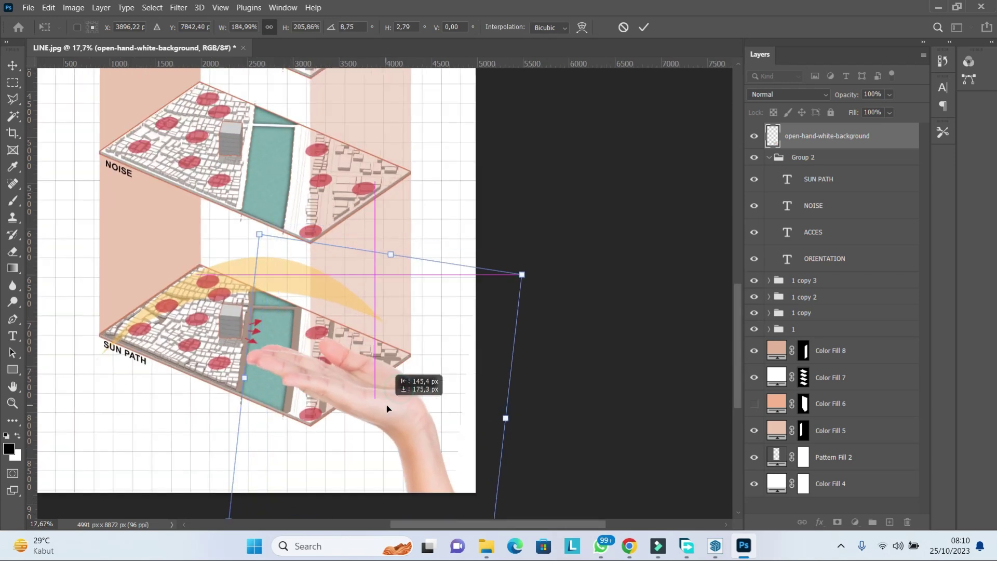
{"action": "left_click", "coordinate": [643, 27]}
- Add a layer mask to the hand and paint black where the SUN PATH slab overlaps it
{"action": "left_click", "coordinate": [13, 99]}
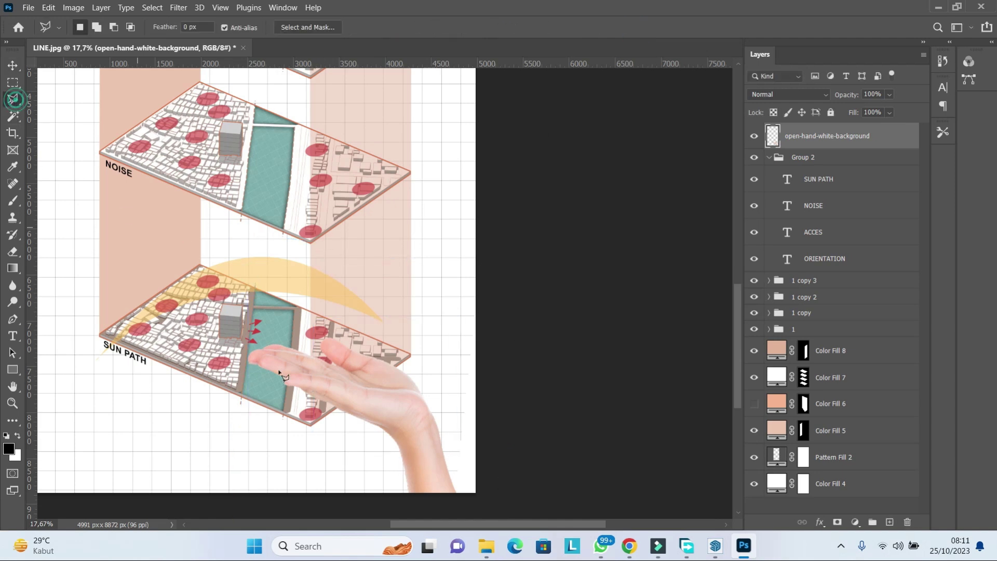
{"action": "scroll", "coordinate": [322, 364], "scroll_direction": "up", "scroll_amount": 3}
{"action": "left_click", "coordinate": [837, 522]}
{"action": "scroll", "coordinate": [329, 453], "scroll_direction": "up", "scroll_amount": 2}
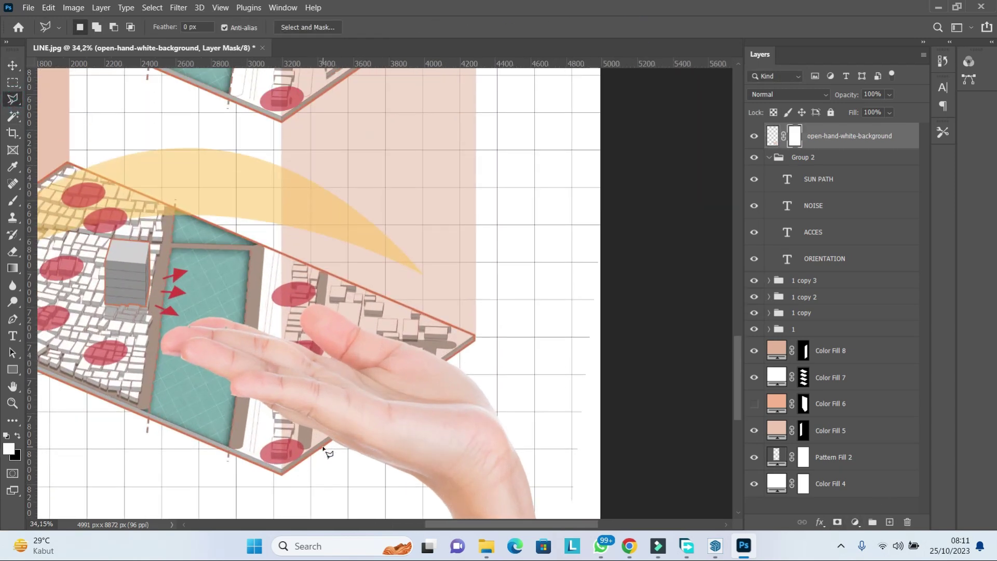
{"action": "left_click", "coordinate": [457, 356]}
{"action": "left_click", "coordinate": [304, 270]}
{"action": "left_click", "coordinate": [146, 273]}
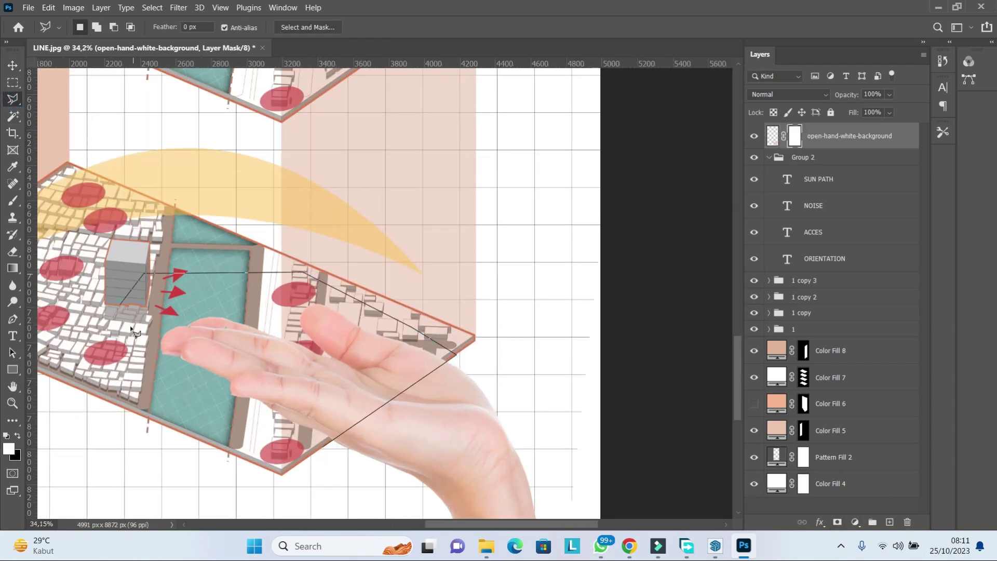
{"action": "left_click", "coordinate": [329, 448]}
{"action": "key", "text": "b"}
{"action": "key", "text": "x"}
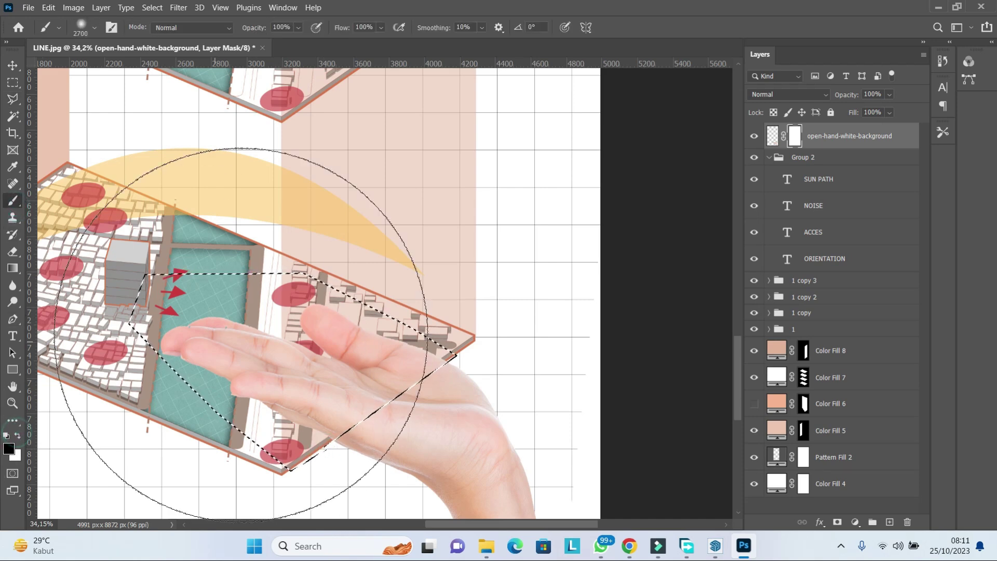
{"action": "left_click_drag", "start_coordinate": [240, 334], "coordinate": [353, 301]}
{"action": "key", "text": "ctrl+d"}
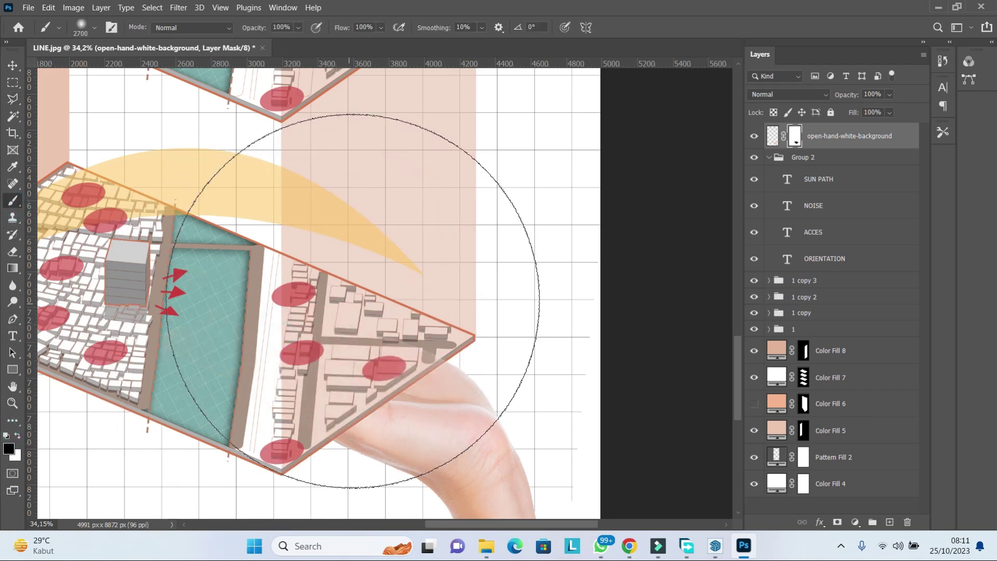
{"action": "scroll", "coordinate": [354, 301], "scroll_direction": "down", "scroll_amount": 5}
- Mask more of the hand under the slab's front corner and set the hand layer to 90% opacity
{"action": "left_click", "coordinate": [11, 70]}
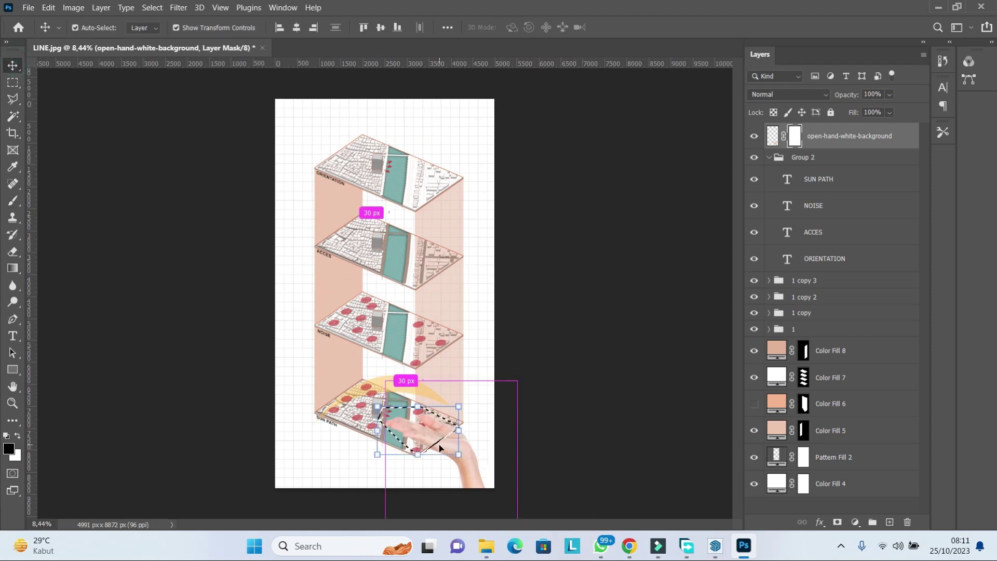
{"action": "scroll", "coordinate": [455, 456], "scroll_direction": "up", "scroll_amount": 2}
{"action": "scroll", "coordinate": [422, 474], "scroll_direction": "up", "scroll_amount": 2}
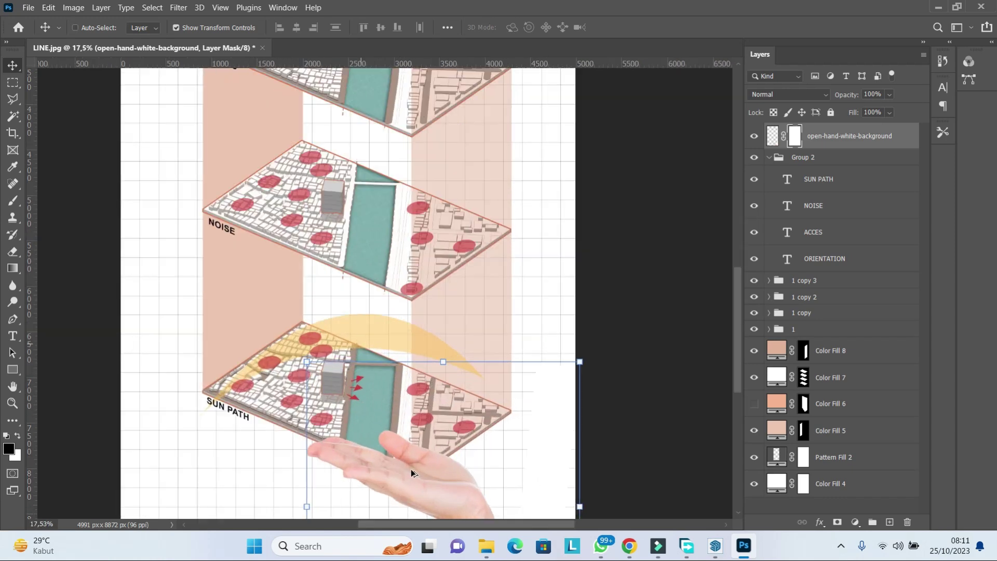
{"action": "left_click", "coordinate": [875, 113]}
{"action": "key", "text": "l"}
{"action": "scroll", "coordinate": [260, 387], "scroll_direction": "up", "scroll_amount": 2}
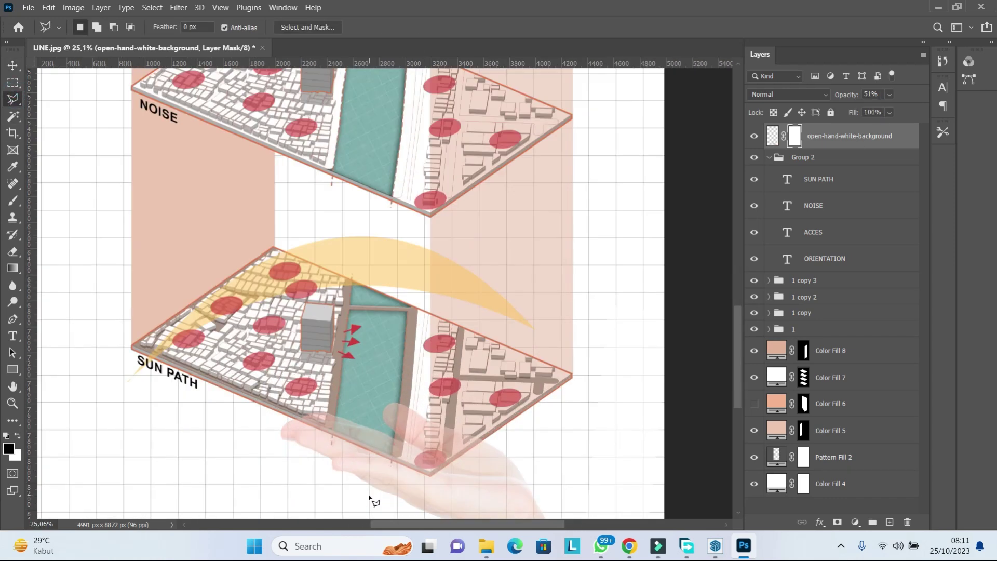
{"action": "scroll", "coordinate": [260, 387], "scroll_direction": "up", "scroll_amount": 2}
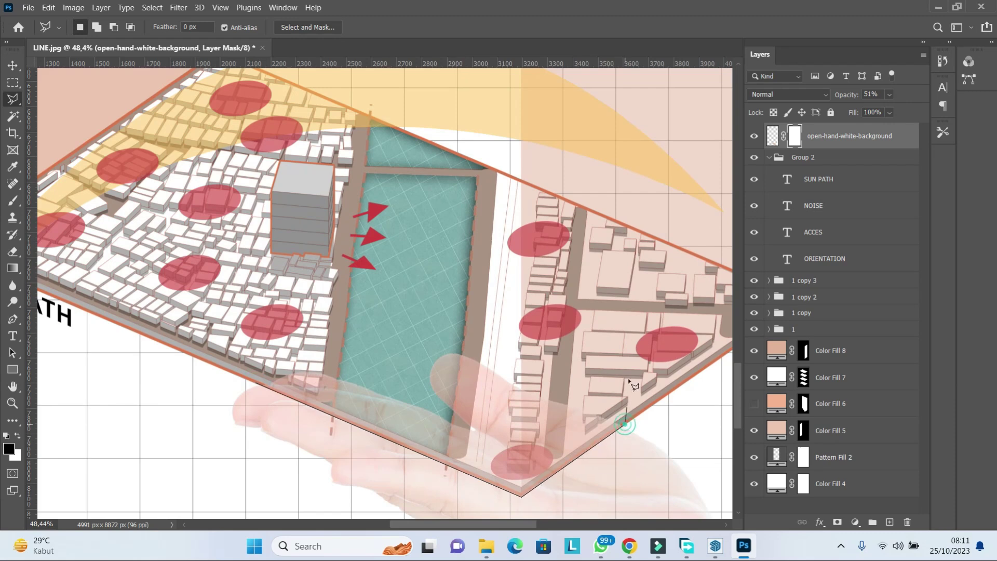
{"action": "left_click", "coordinate": [259, 387]}
{"action": "key", "text": "b"}
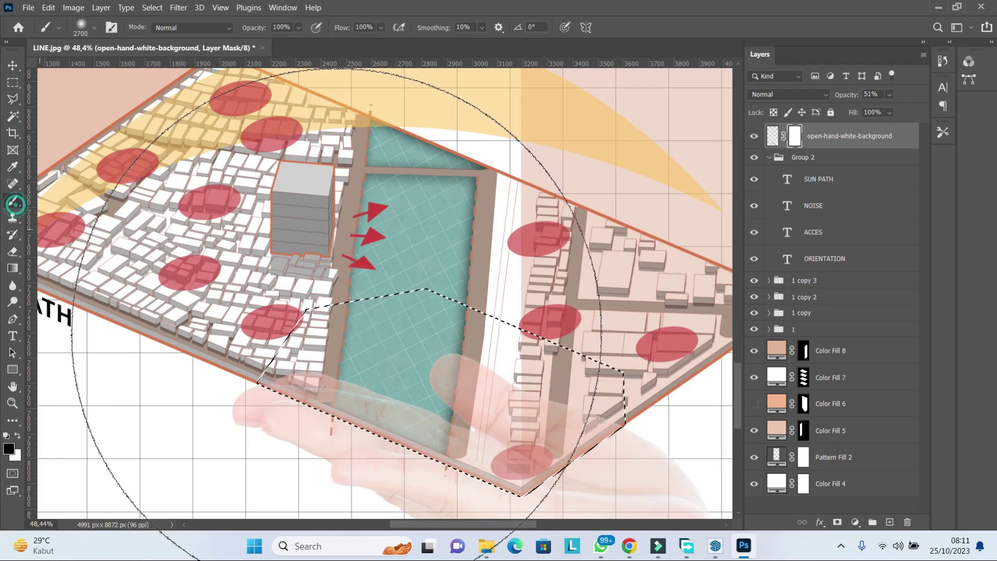
{"action": "left_click", "coordinate": [441, 369]}
{"action": "key", "text": "ctrl+d"}
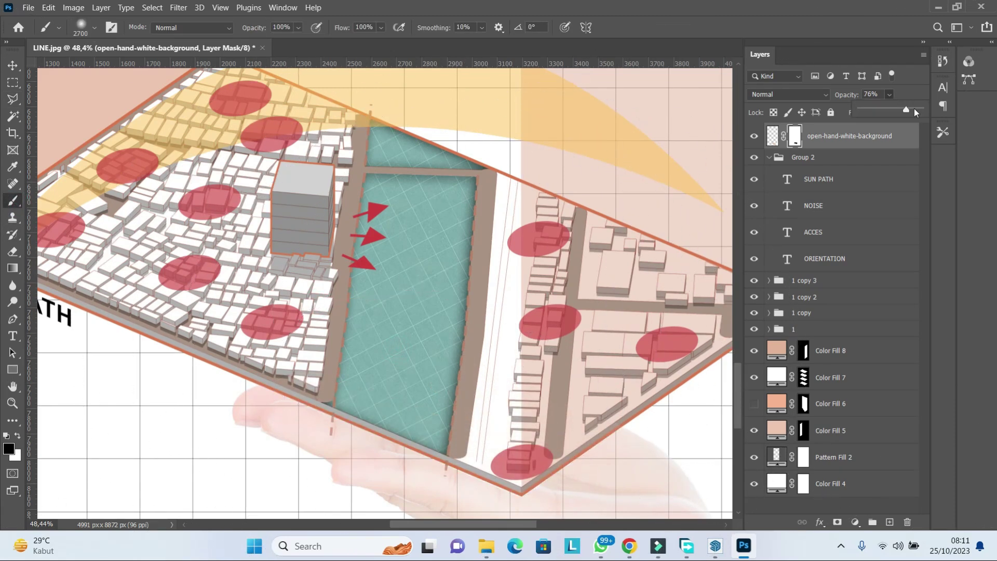
{"action": "left_click_drag", "start_coordinate": [915, 113], "coordinate": [922, 110]}
{"action": "scroll", "coordinate": [512, 327], "scroll_direction": "down", "scroll_amount": 3}
{"action": "scroll", "coordinate": [512, 327], "scroll_direction": "down", "scroll_amount": 2}
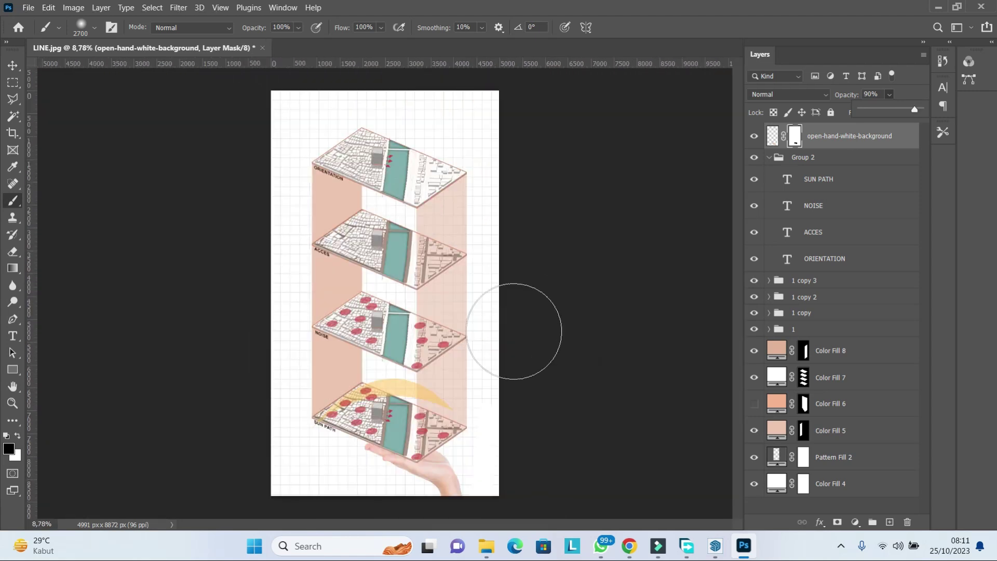
{"action": "left_click", "coordinate": [9, 63]}
- Dismiss Freepik's attribution notice, find the measuring hands photo in the hand png results, and download it
{"action": "left_click", "coordinate": [701, 485]}
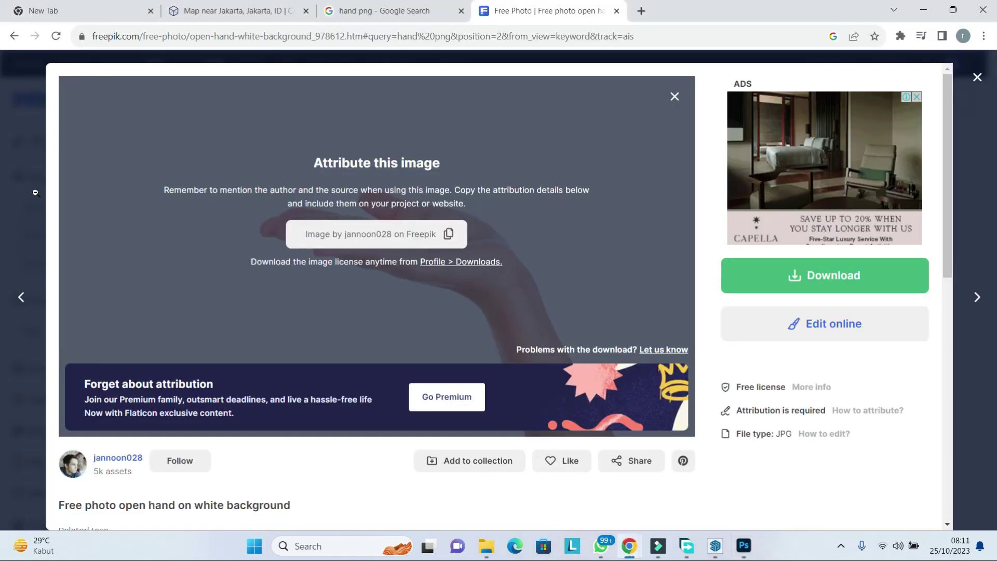
{"action": "left_click", "coordinate": [980, 79]}
{"action": "scroll", "coordinate": [652, 187], "scroll_direction": "down", "scroll_amount": 6}
{"action": "scroll", "coordinate": [649, 187], "scroll_direction": "down", "scroll_amount": 3}
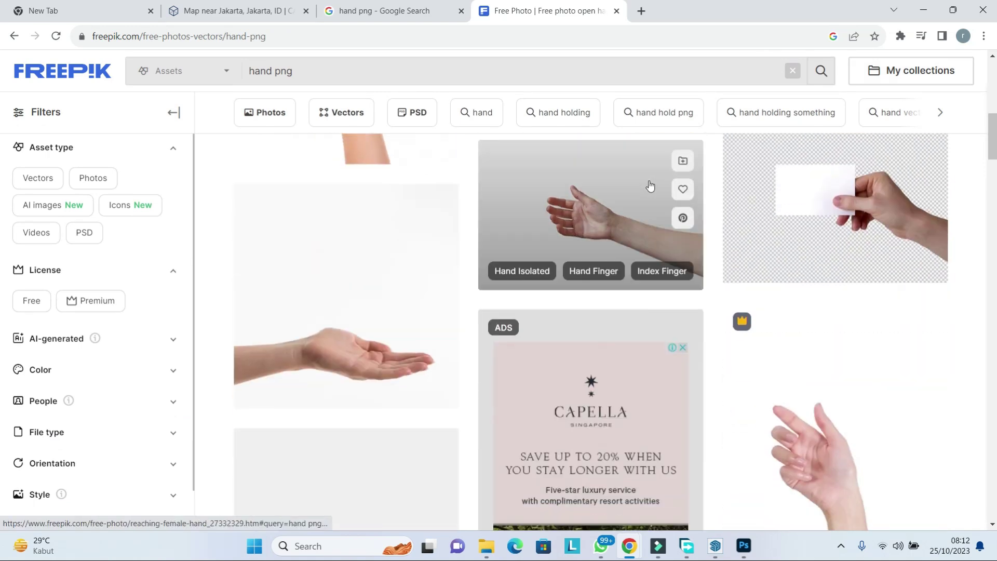
{"action": "scroll", "coordinate": [648, 186], "scroll_direction": "down", "scroll_amount": 5}
{"action": "scroll", "coordinate": [648, 185], "scroll_direction": "down", "scroll_amount": 3}
{"action": "scroll", "coordinate": [648, 185], "scroll_direction": "down", "scroll_amount": 1}
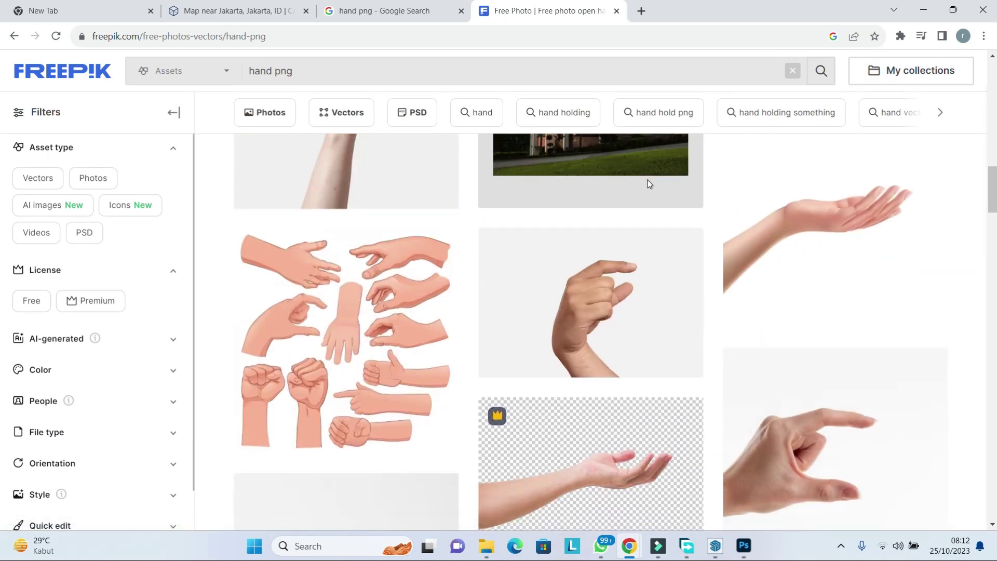
{"action": "scroll", "coordinate": [650, 184], "scroll_direction": "down", "scroll_amount": 1}
{"action": "scroll", "coordinate": [648, 185], "scroll_direction": "down", "scroll_amount": 2}
{"action": "scroll", "coordinate": [647, 185], "scroll_direction": "down", "scroll_amount": 2}
{"action": "mouse_move", "coordinate": [591, 187]}
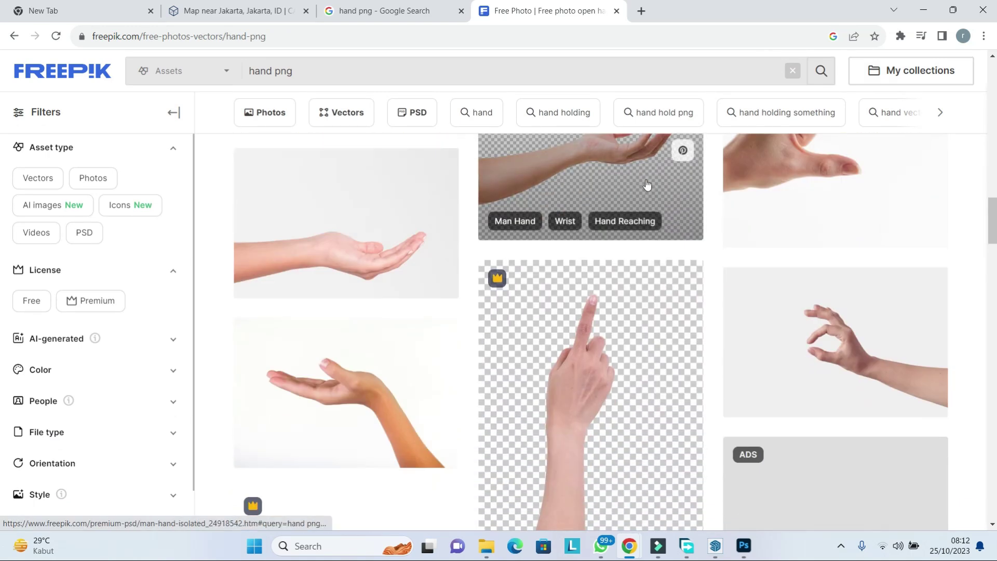
{"action": "left_click", "coordinate": [826, 305]}
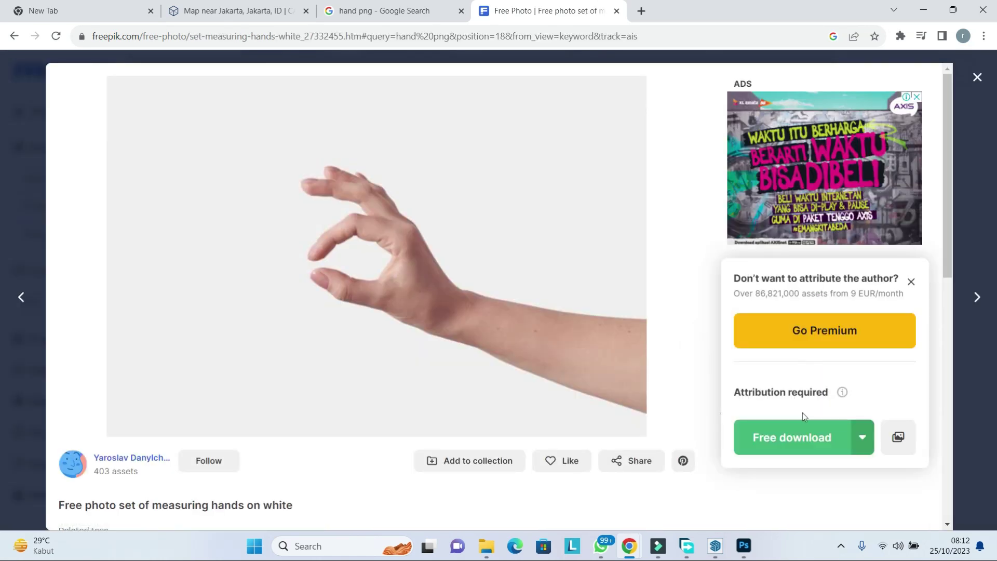
{"action": "left_click", "coordinate": [792, 436]}
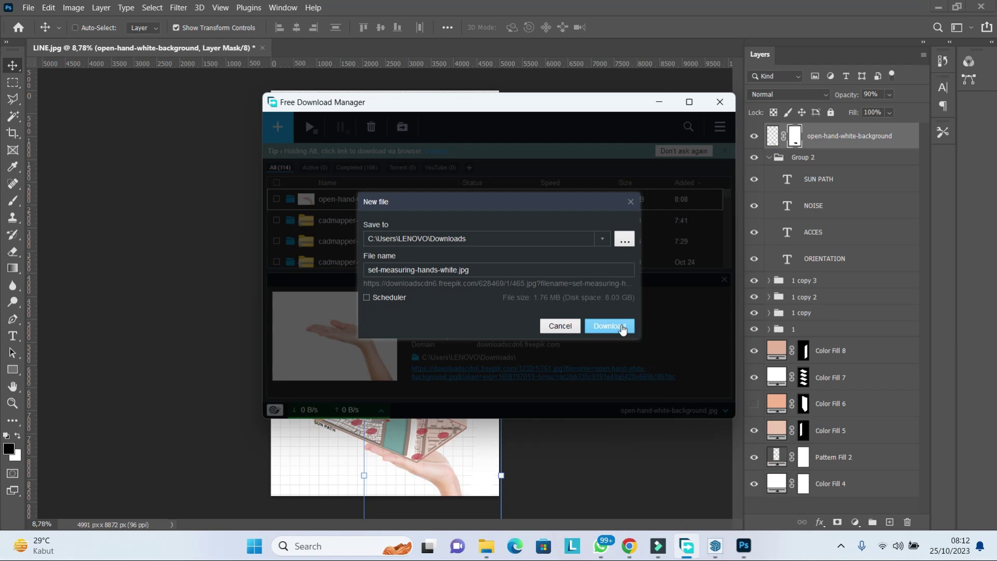
- Save set-measuring-hands-white.jpg to Downloads and reveal it in its folder via Free Download Manager
{"action": "left_click", "coordinate": [623, 326]}
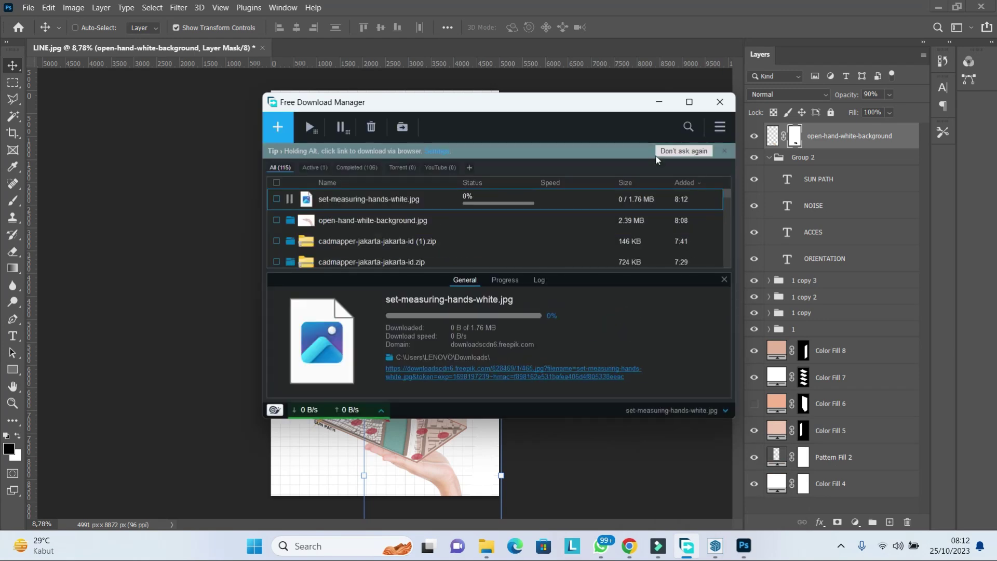
{"action": "left_click", "coordinate": [659, 102]}
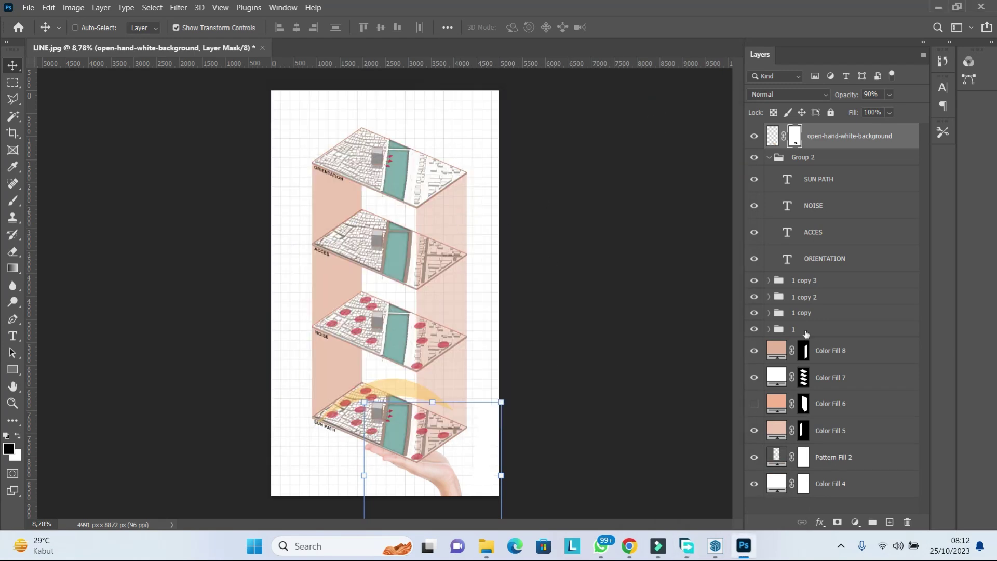
{"action": "left_click", "coordinate": [808, 514]}
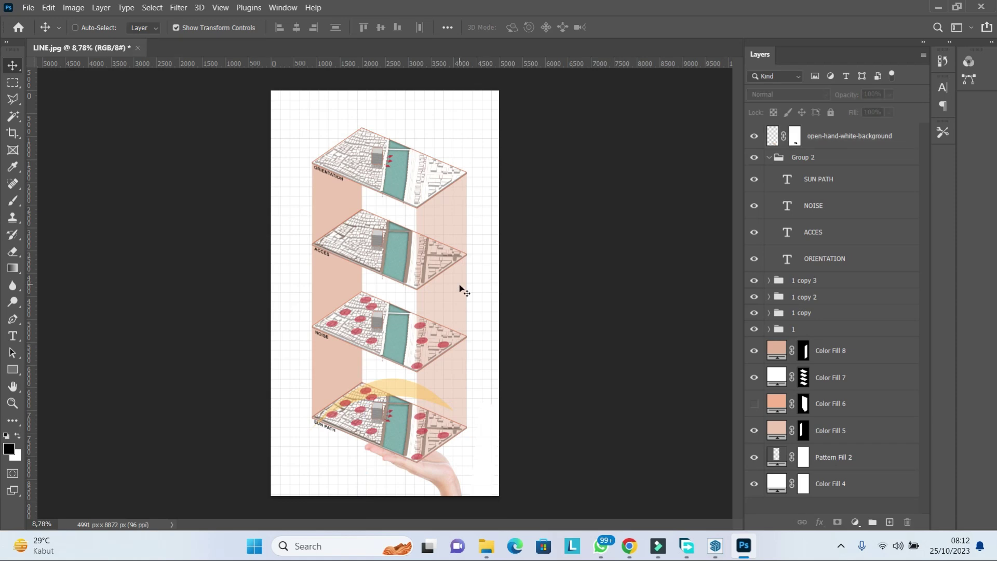
{"action": "mouse_move", "coordinate": [486, 547]}
{"action": "left_click", "coordinate": [454, 462]}
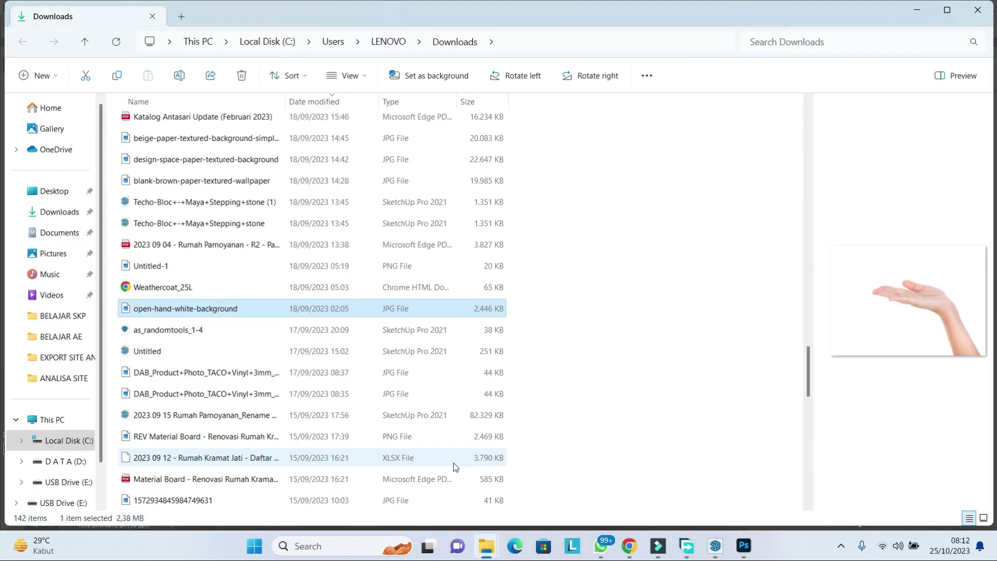
{"action": "left_click", "coordinate": [682, 554]}
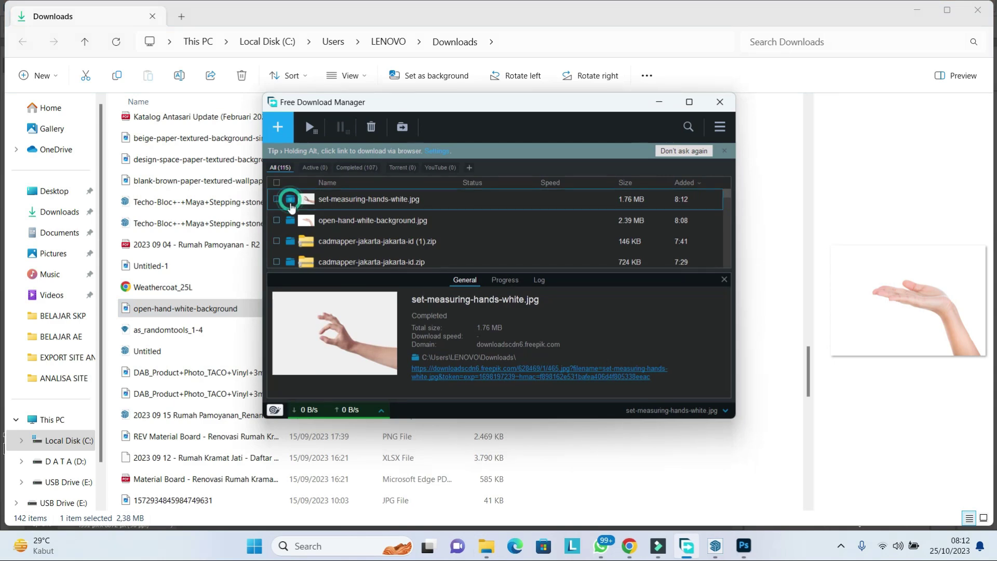
{"action": "left_click", "coordinate": [305, 204]}
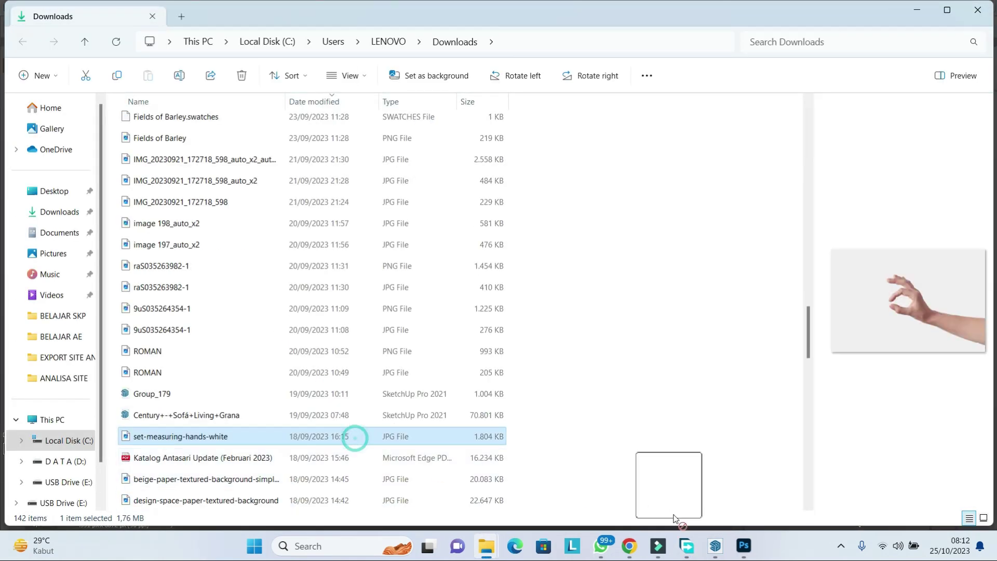
{"action": "left_click", "coordinate": [744, 546]}
- Place the pinching-hand image into the document, mirrored horizontally and moved toward the top
{"action": "left_click_drag", "start_coordinate": [349, 190], "coordinate": [384, 293]}
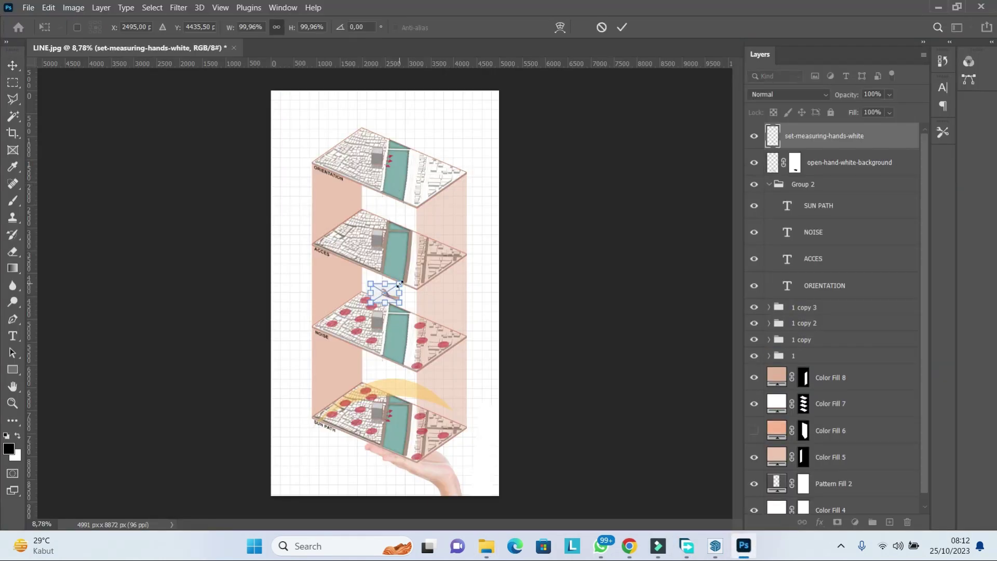
{"action": "right_click", "coordinate": [482, 230]}
{"action": "left_click", "coordinate": [529, 423]}
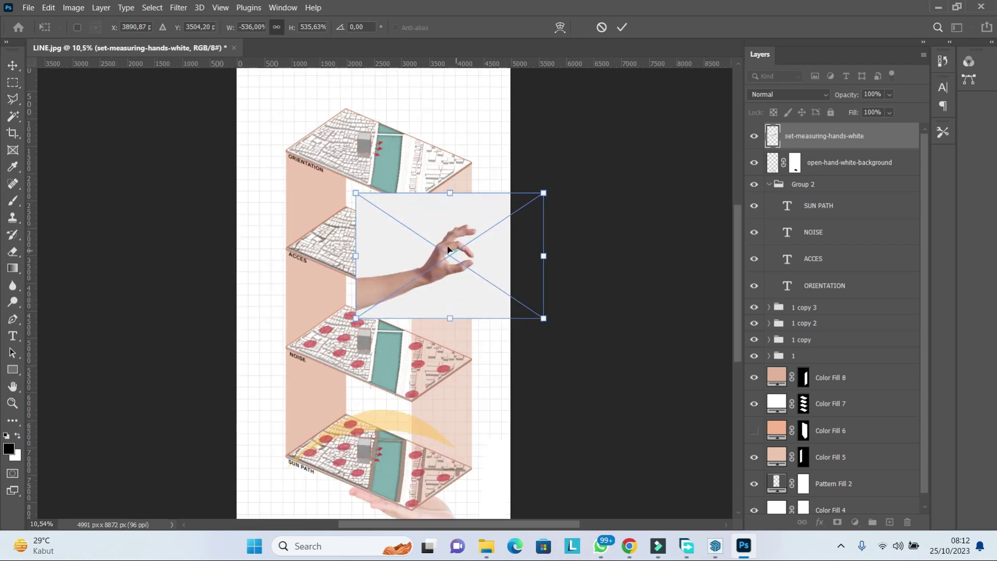
{"action": "mouse_move", "coordinate": [452, 254]}
{"action": "left_mouse_down"}
{"action": "mouse_move", "coordinate": [257, 130]}
{"action": "mouse_move", "coordinate": [389, 146]}
{"action": "left_mouse_up"}
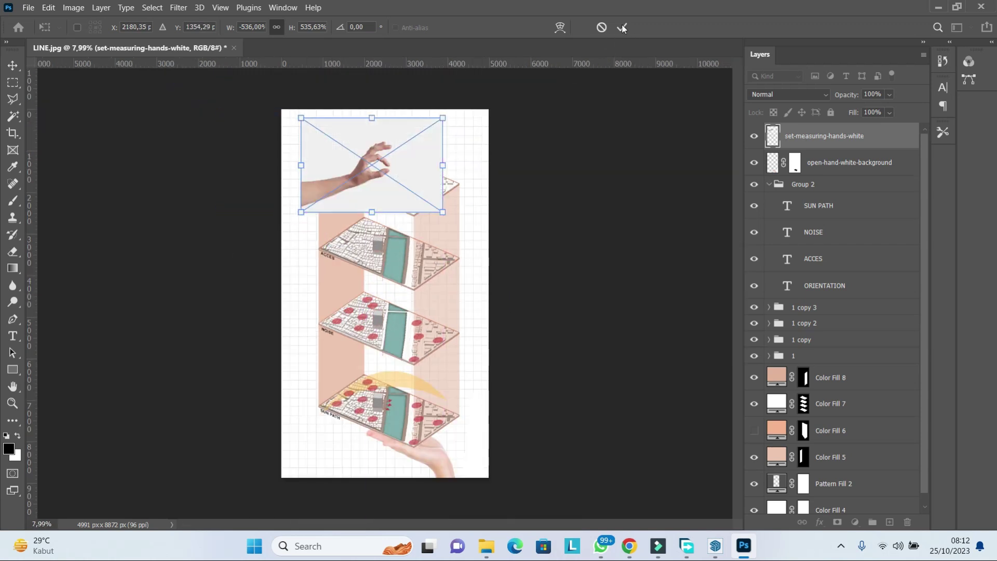
{"action": "left_click", "coordinate": [621, 27]}
- Rasterize the set-measuring-hands-white layer
{"action": "left_click", "coordinate": [806, 95]}
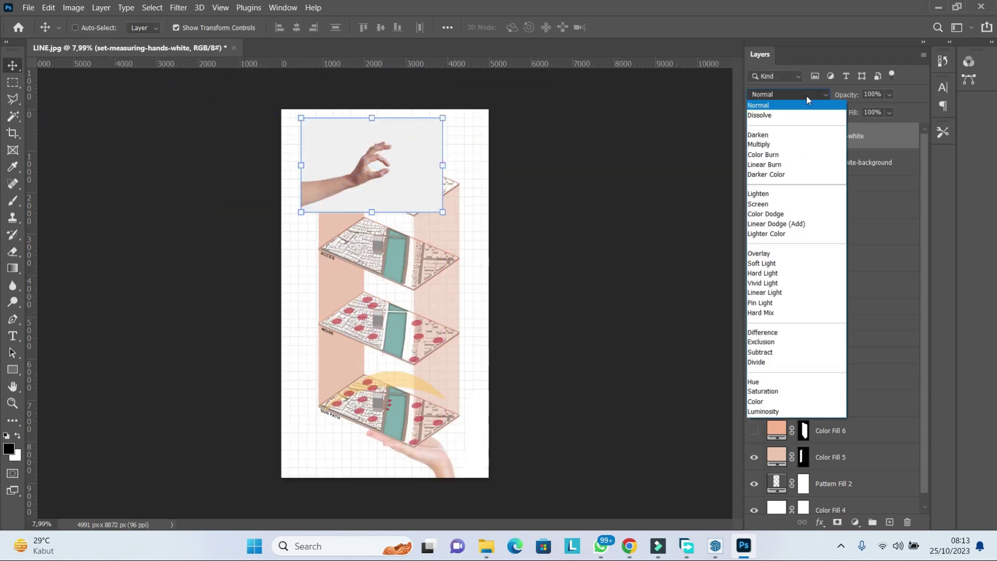
{"action": "left_click", "coordinate": [871, 142]}
{"action": "right_click", "coordinate": [843, 141]}
{"action": "left_click", "coordinate": [728, 238]}
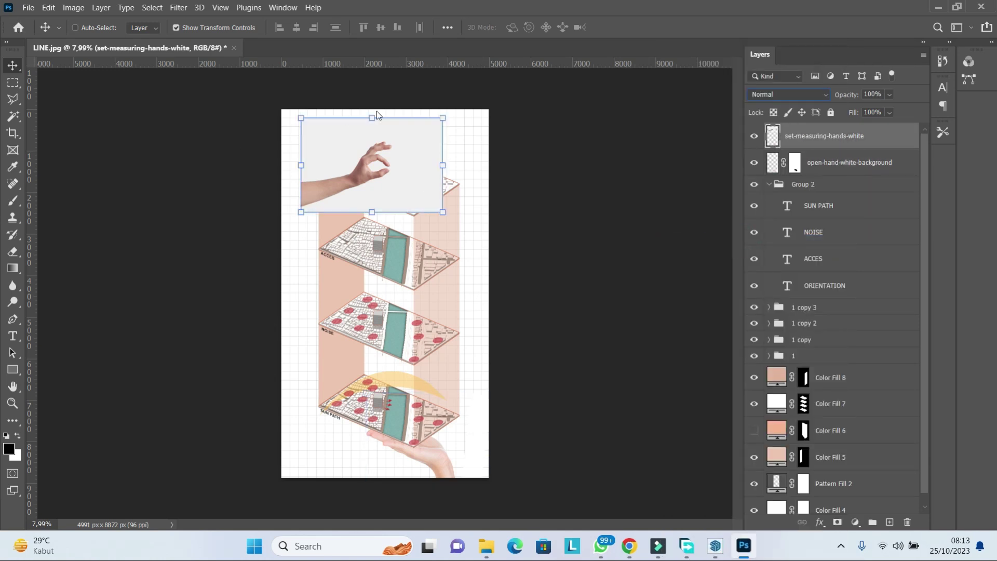
{"action": "left_click", "coordinate": [820, 171]}
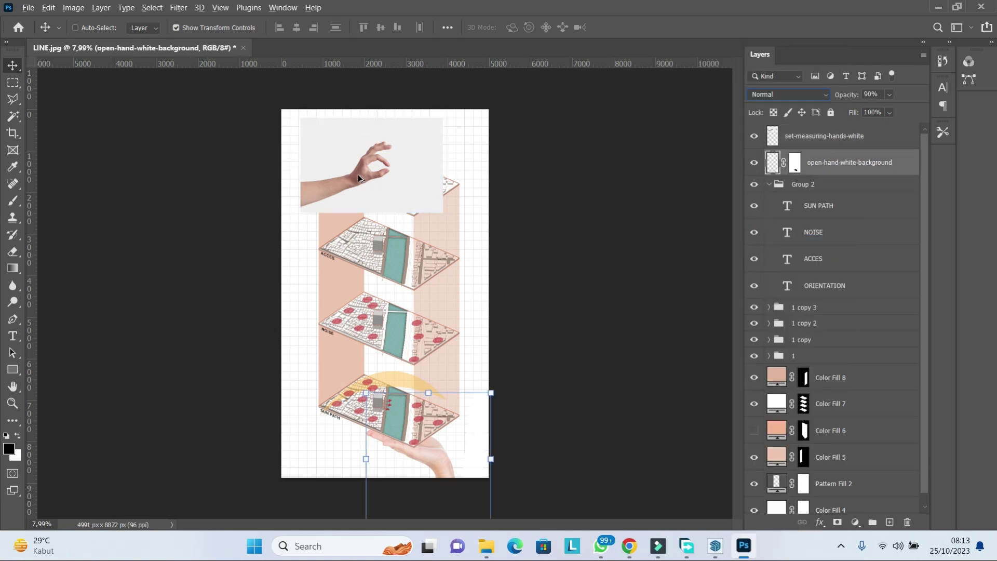
{"action": "left_click", "coordinate": [833, 143]}
- Remove the hand photo's grey background with the Magic Wand
{"action": "key", "text": "w"}
{"action": "scroll", "coordinate": [284, 152], "scroll_direction": "up", "scroll_amount": 3}
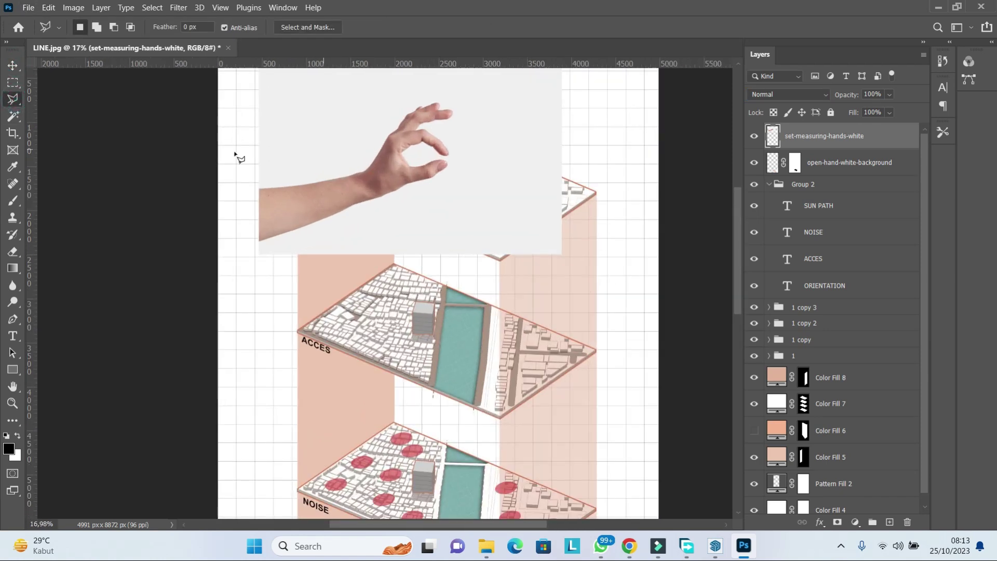
{"action": "key", "text": "shift+w"}
{"action": "left_click", "coordinate": [381, 114]}
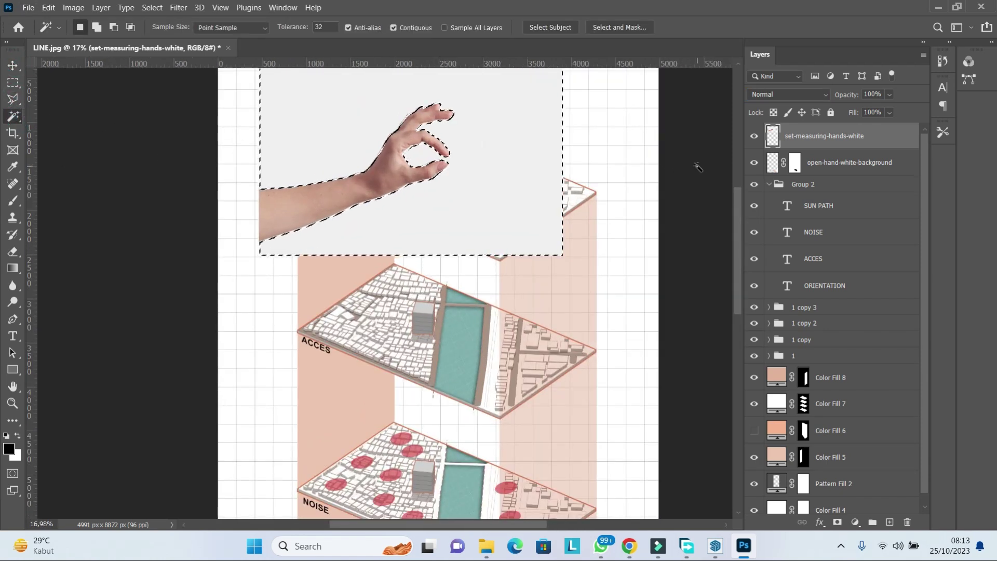
{"action": "key", "text": "Delete"}
{"action": "key", "text": "ctrl+d"}
- Move the pinching hand up toward the ORIENTATION slab
{"action": "key", "text": "v"}
{"action": "key", "text": "ctrl+minus"}
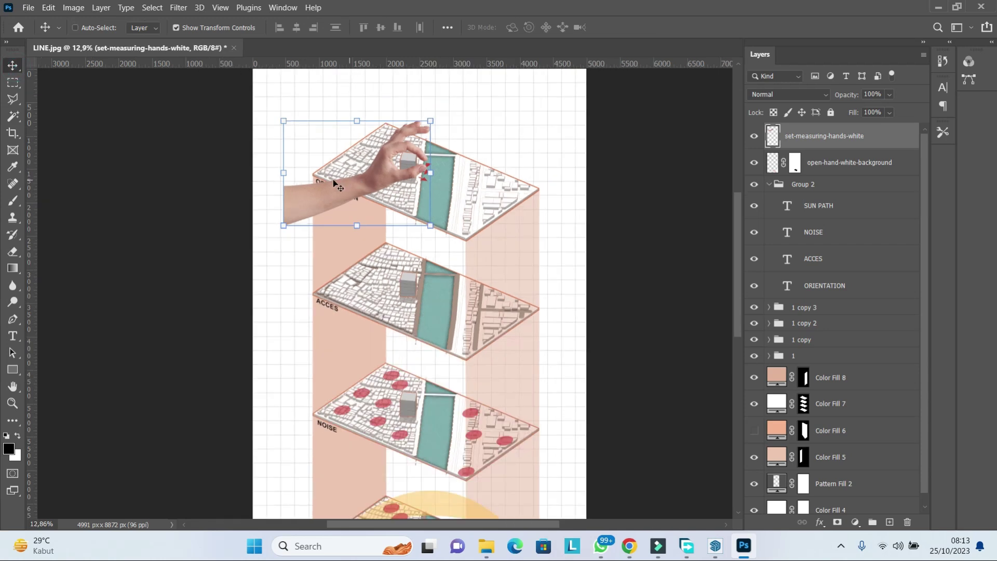
{"action": "left_click_drag", "start_coordinate": [416, 198], "coordinate": [394, 172]}
{"action": "key", "text": "ctrl+minus"}
{"action": "scroll", "coordinate": [396, 221], "scroll_direction": "up", "scroll_amount": 3}
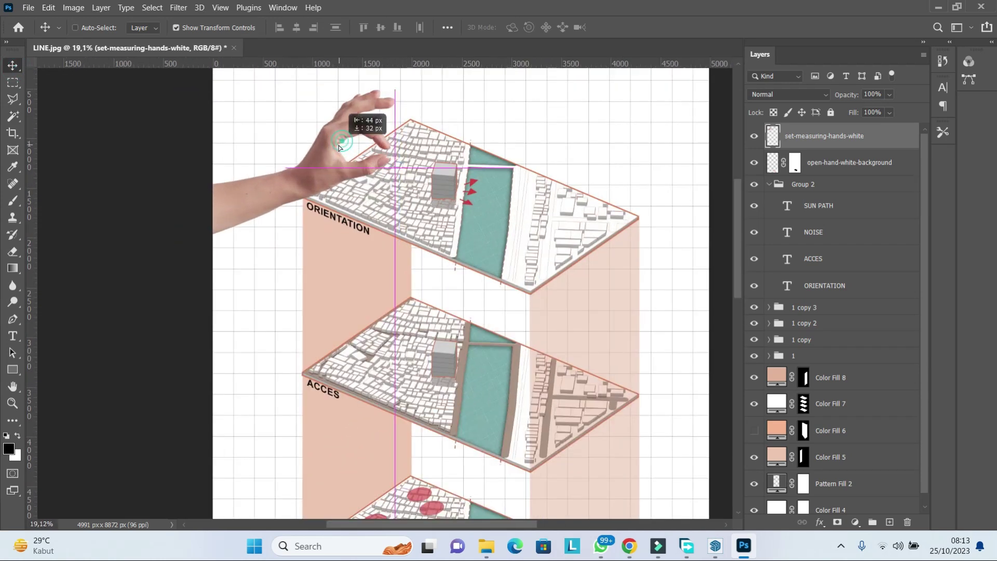
{"action": "left_click_drag", "start_coordinate": [314, 156], "coordinate": [301, 179]}
- Free Transform the hand: flip it horizontally, rotate it about 121 degrees, and move it onto the top slab
{"action": "key", "text": "ctrl+t"}
{"action": "right_click", "coordinate": [301, 179]}
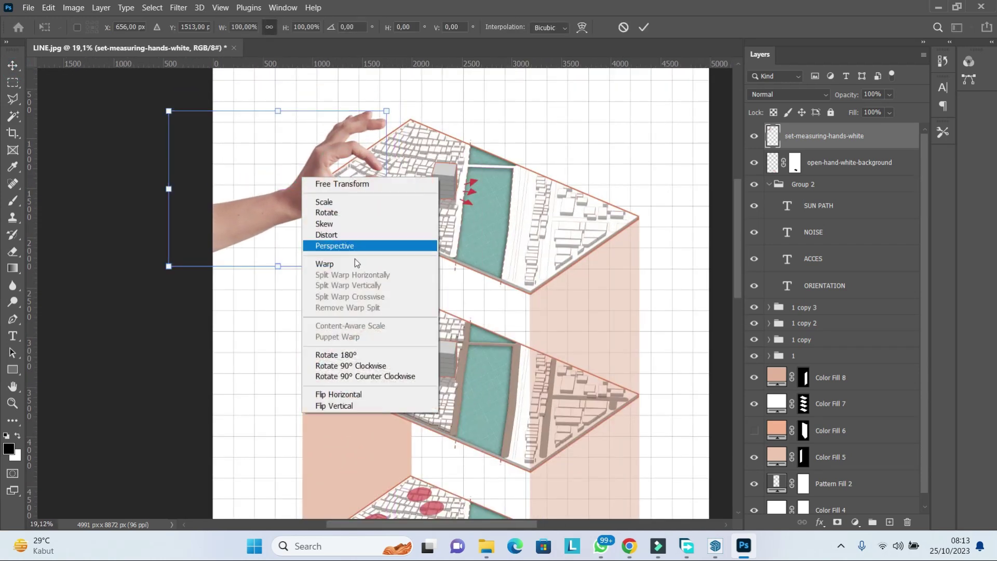
{"action": "left_click", "coordinate": [338, 394]}
{"action": "scroll", "coordinate": [314, 192], "scroll_direction": "down", "scroll_amount": 1}
{"action": "scroll", "coordinate": [315, 192], "scroll_direction": "down", "scroll_amount": 1}
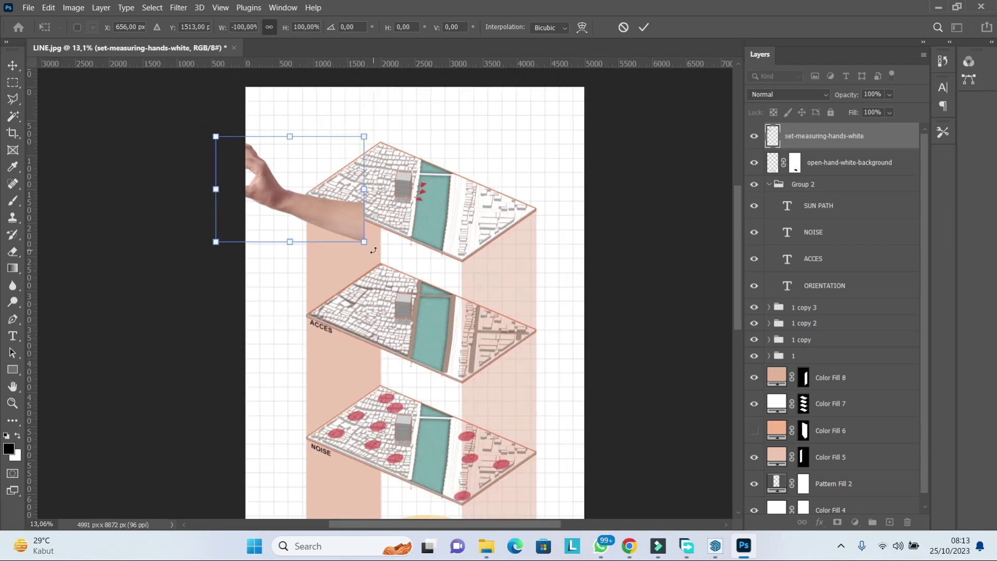
{"action": "left_click_drag", "start_coordinate": [374, 251], "coordinate": [431, 119]}
{"action": "scroll", "coordinate": [318, 166], "scroll_direction": "down", "scroll_amount": 1}
{"action": "left_click_drag", "start_coordinate": [318, 165], "coordinate": [421, 150]}
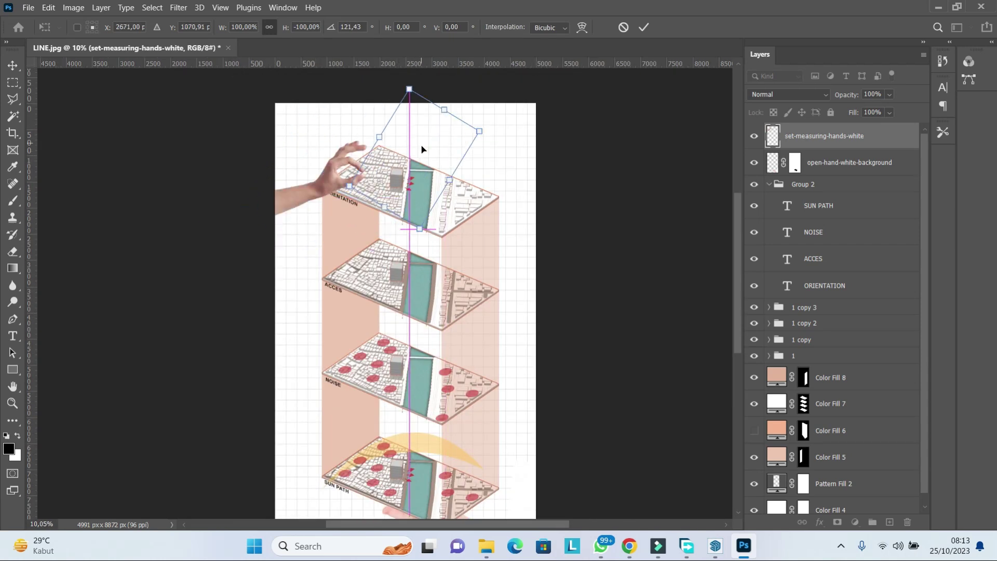
{"action": "scroll", "coordinate": [422, 150], "scroll_direction": "down", "scroll_amount": 2}
- Flip the hand back, position it above the slab's corner, and scale it to about 112%
{"action": "right_click", "coordinate": [388, 176]}
{"action": "left_click", "coordinate": [415, 396]}
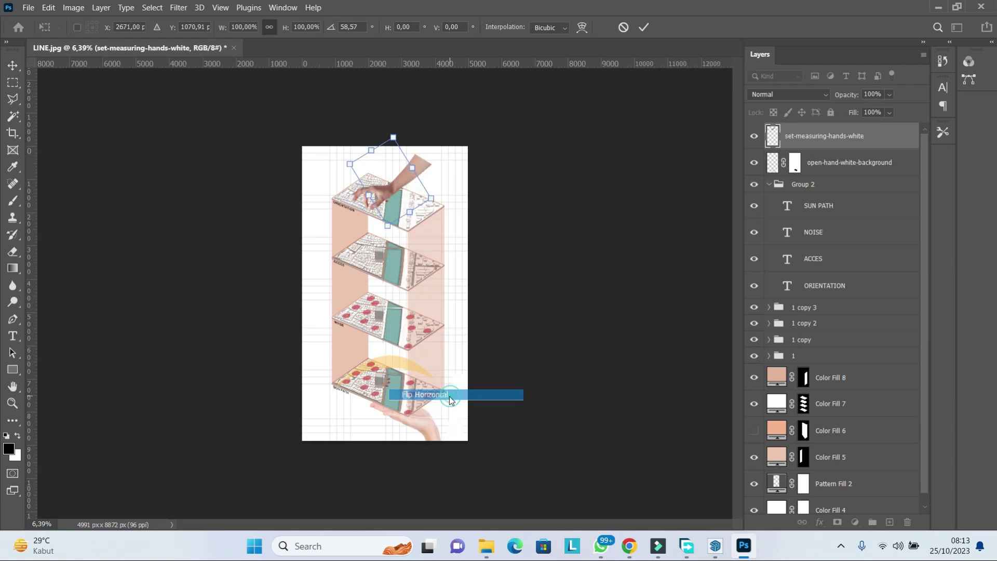
{"action": "left_click_drag", "start_coordinate": [390, 192], "coordinate": [322, 165]}
{"action": "scroll", "coordinate": [351, 157], "scroll_direction": "up", "scroll_amount": 2}
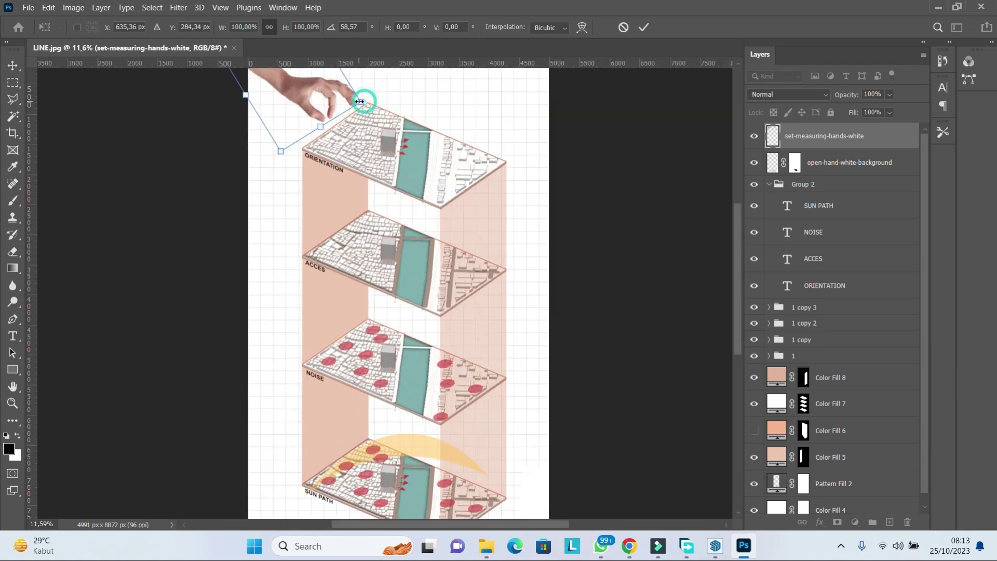
{"action": "left_click_drag", "start_coordinate": [360, 102], "coordinate": [378, 109]}
{"action": "scroll", "coordinate": [369, 120], "scroll_direction": "up", "scroll_amount": 3}
{"action": "scroll", "coordinate": [368, 130], "scroll_direction": "up", "scroll_amount": 3}
{"action": "scroll", "coordinate": [369, 137], "scroll_direction": "up", "scroll_amount": 2}
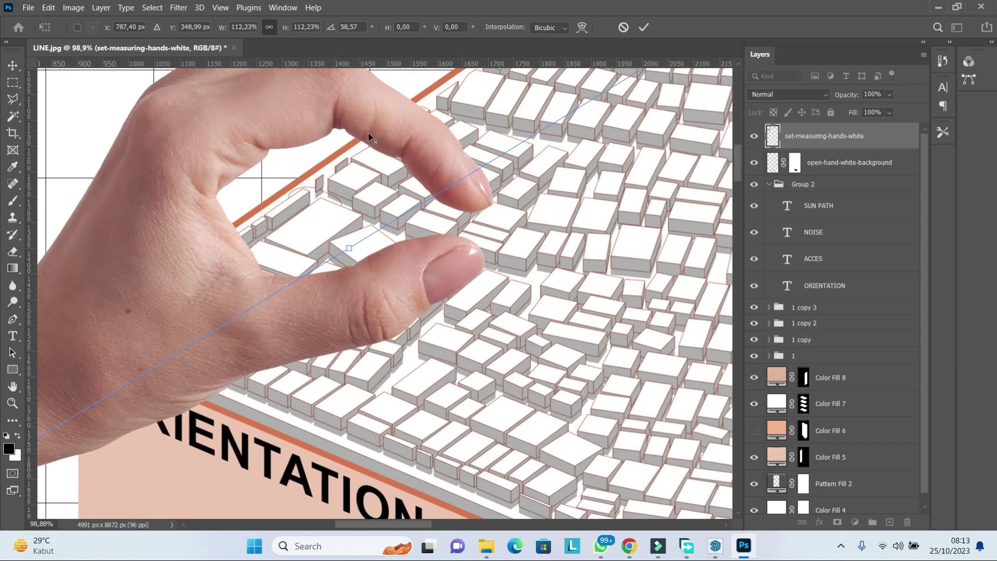
{"action": "left_click", "coordinate": [644, 27]}
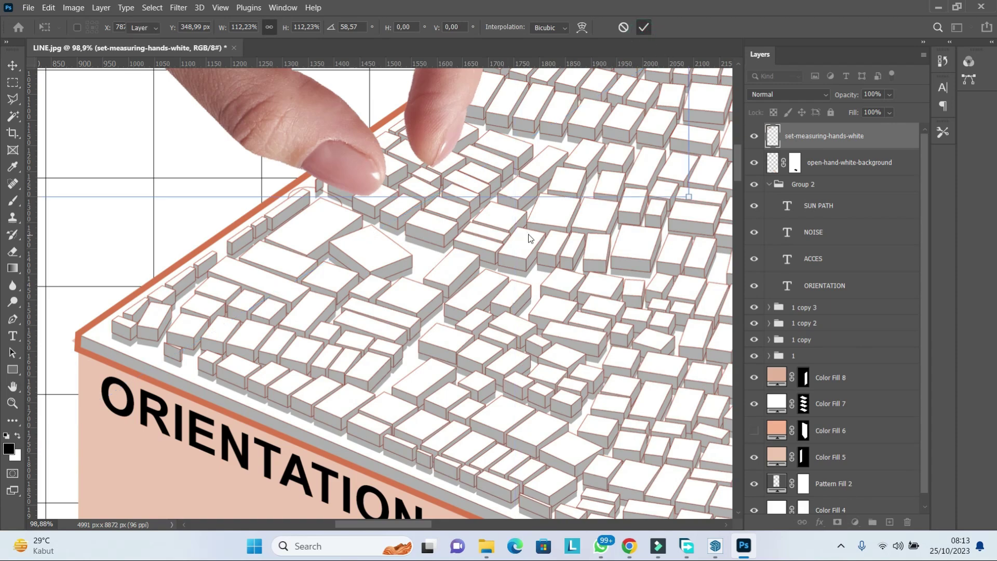
{"action": "scroll", "coordinate": [525, 216], "scroll_direction": "down", "scroll_amount": 5}
{"action": "scroll", "coordinate": [350, 109], "scroll_direction": "down", "scroll_amount": 3}
{"action": "scroll", "coordinate": [333, 99], "scroll_direction": "up", "scroll_amount": 1}
{"action": "scroll", "coordinate": [326, 93], "scroll_direction": "up", "scroll_amount": 3}
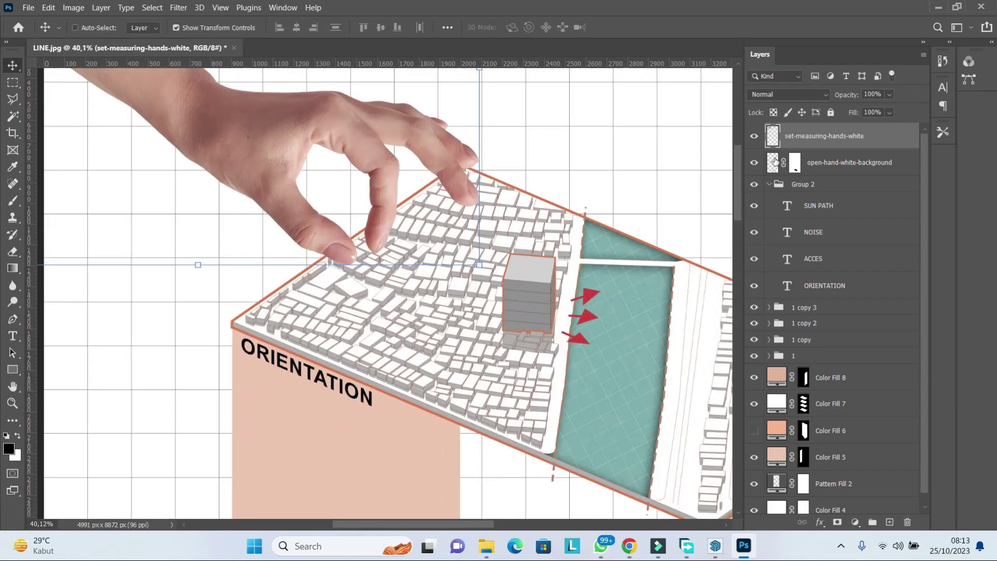
- Add a layer mask to the pinching hand and paint out the fingertip area over the slab
{"action": "left_click", "coordinate": [837, 522]}
{"action": "key", "text": "l"}
{"action": "scroll", "coordinate": [345, 242], "scroll_direction": "up", "scroll_amount": 2}
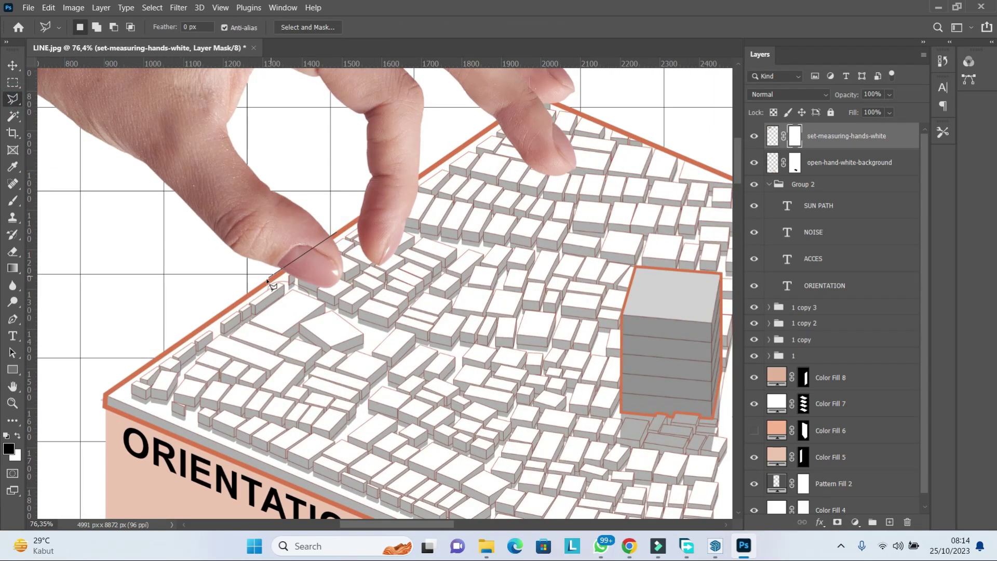
{"action": "double_click", "coordinate": [356, 251]}
{"action": "left_click", "coordinate": [12, 201]}
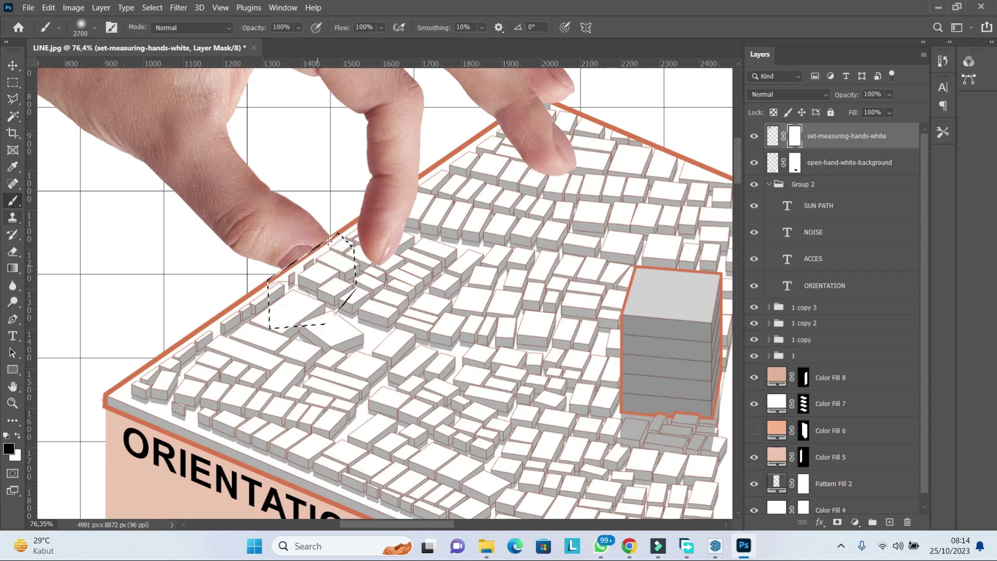
{"action": "scroll", "coordinate": [379, 218], "scroll_direction": "down", "scroll_amount": 4}
{"action": "scroll", "coordinate": [378, 218], "scroll_direction": "down", "scroll_amount": 3}
{"action": "key", "text": "v"}
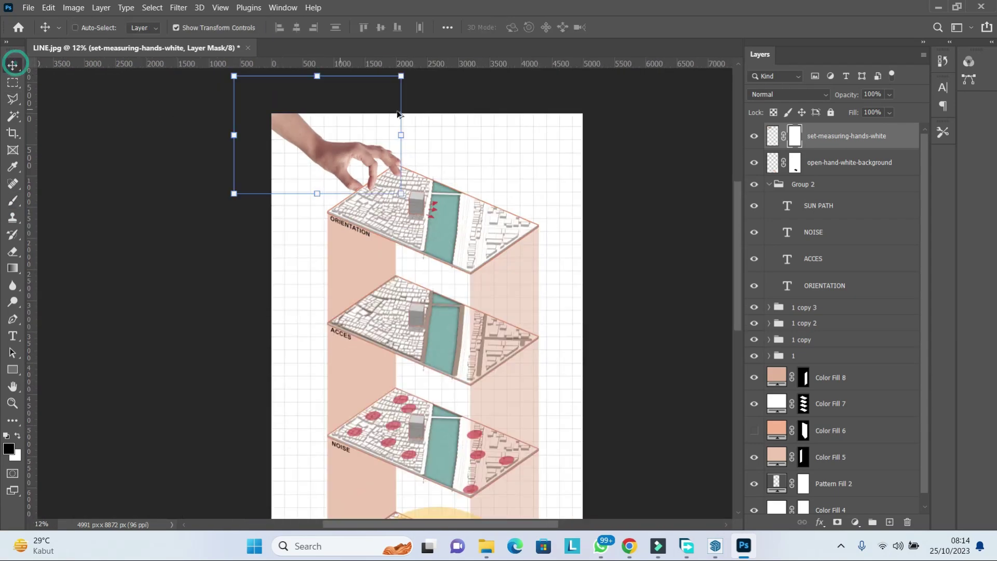
- Stamp all visible layers onto a new Layer 1 and open Export As settings
{"action": "scroll", "coordinate": [644, 227], "scroll_direction": "down", "scroll_amount": 1}
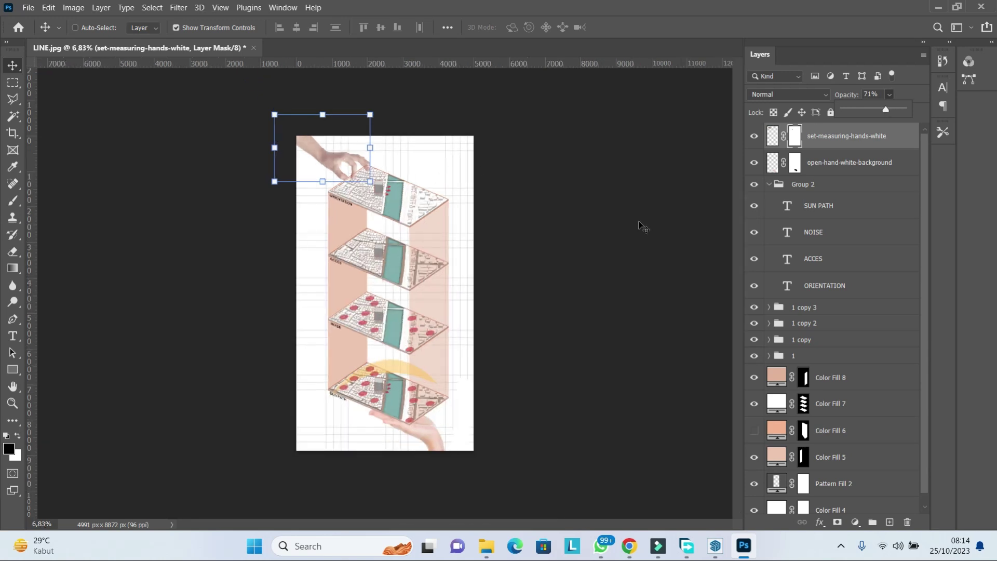
{"action": "left_click", "coordinate": [867, 287]}
{"action": "scroll", "coordinate": [474, 125], "scroll_direction": "up", "scroll_amount": 3}
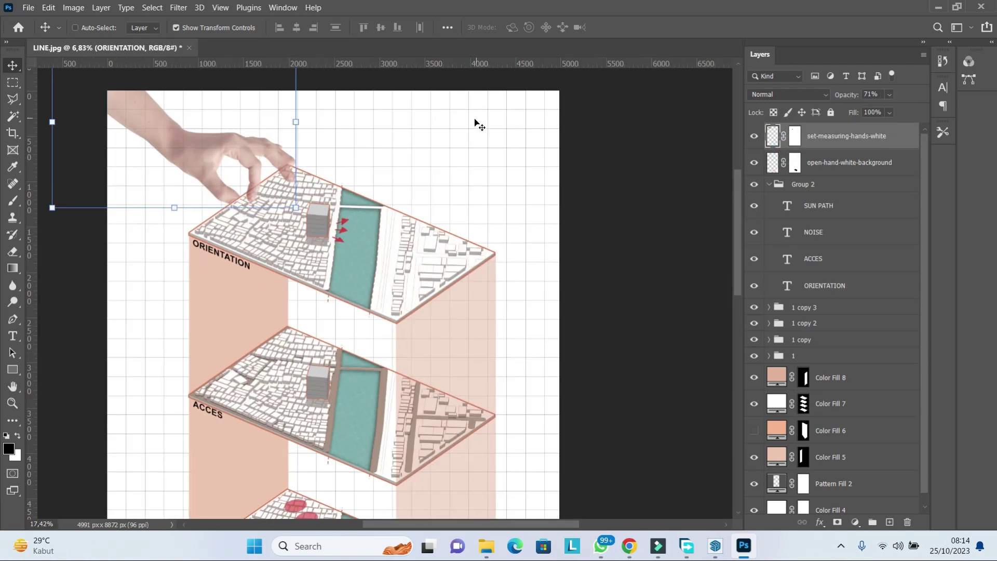
{"action": "scroll", "coordinate": [474, 124], "scroll_direction": "down", "scroll_amount": 3}
{"action": "left_click", "coordinate": [853, 140]}
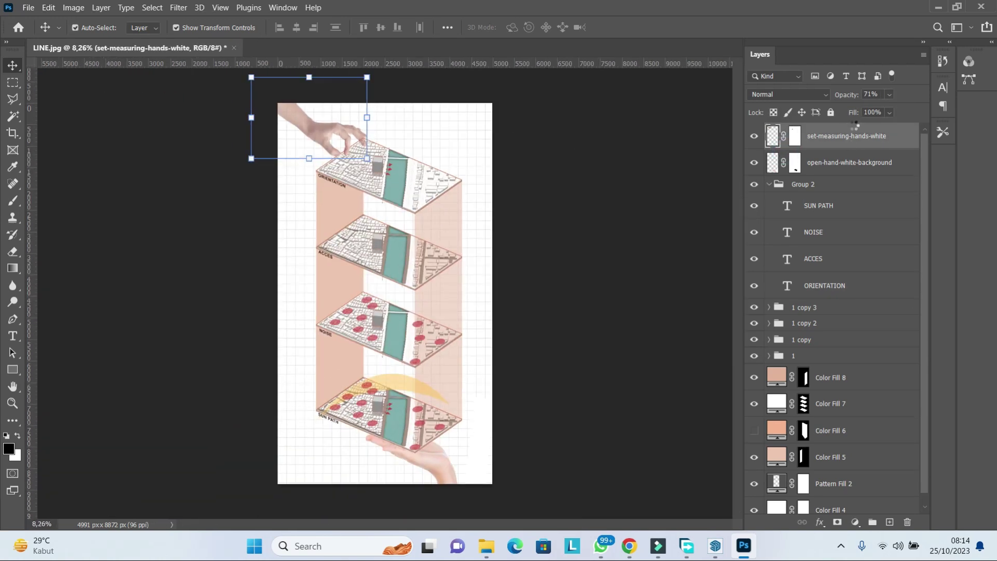
{"action": "key", "text": "ctrl+shift+alt+e"}
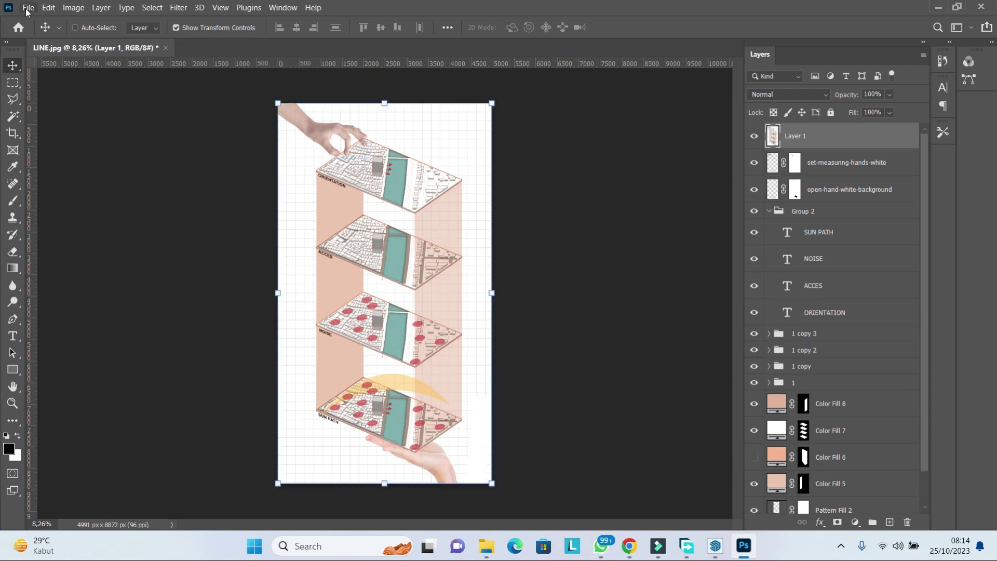
{"action": "left_click", "coordinate": [27, 7]}
{"action": "left_click", "coordinate": [218, 199]}
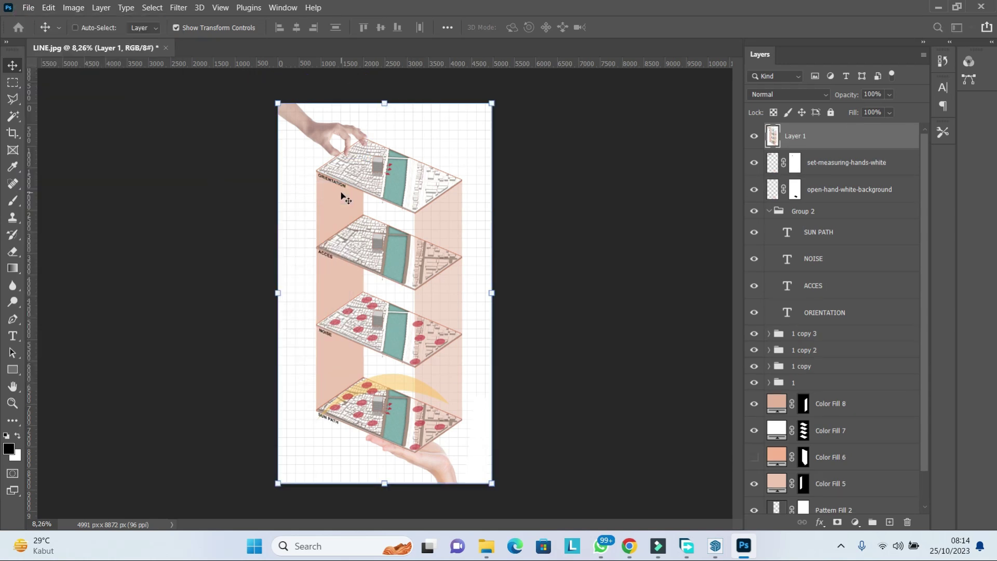